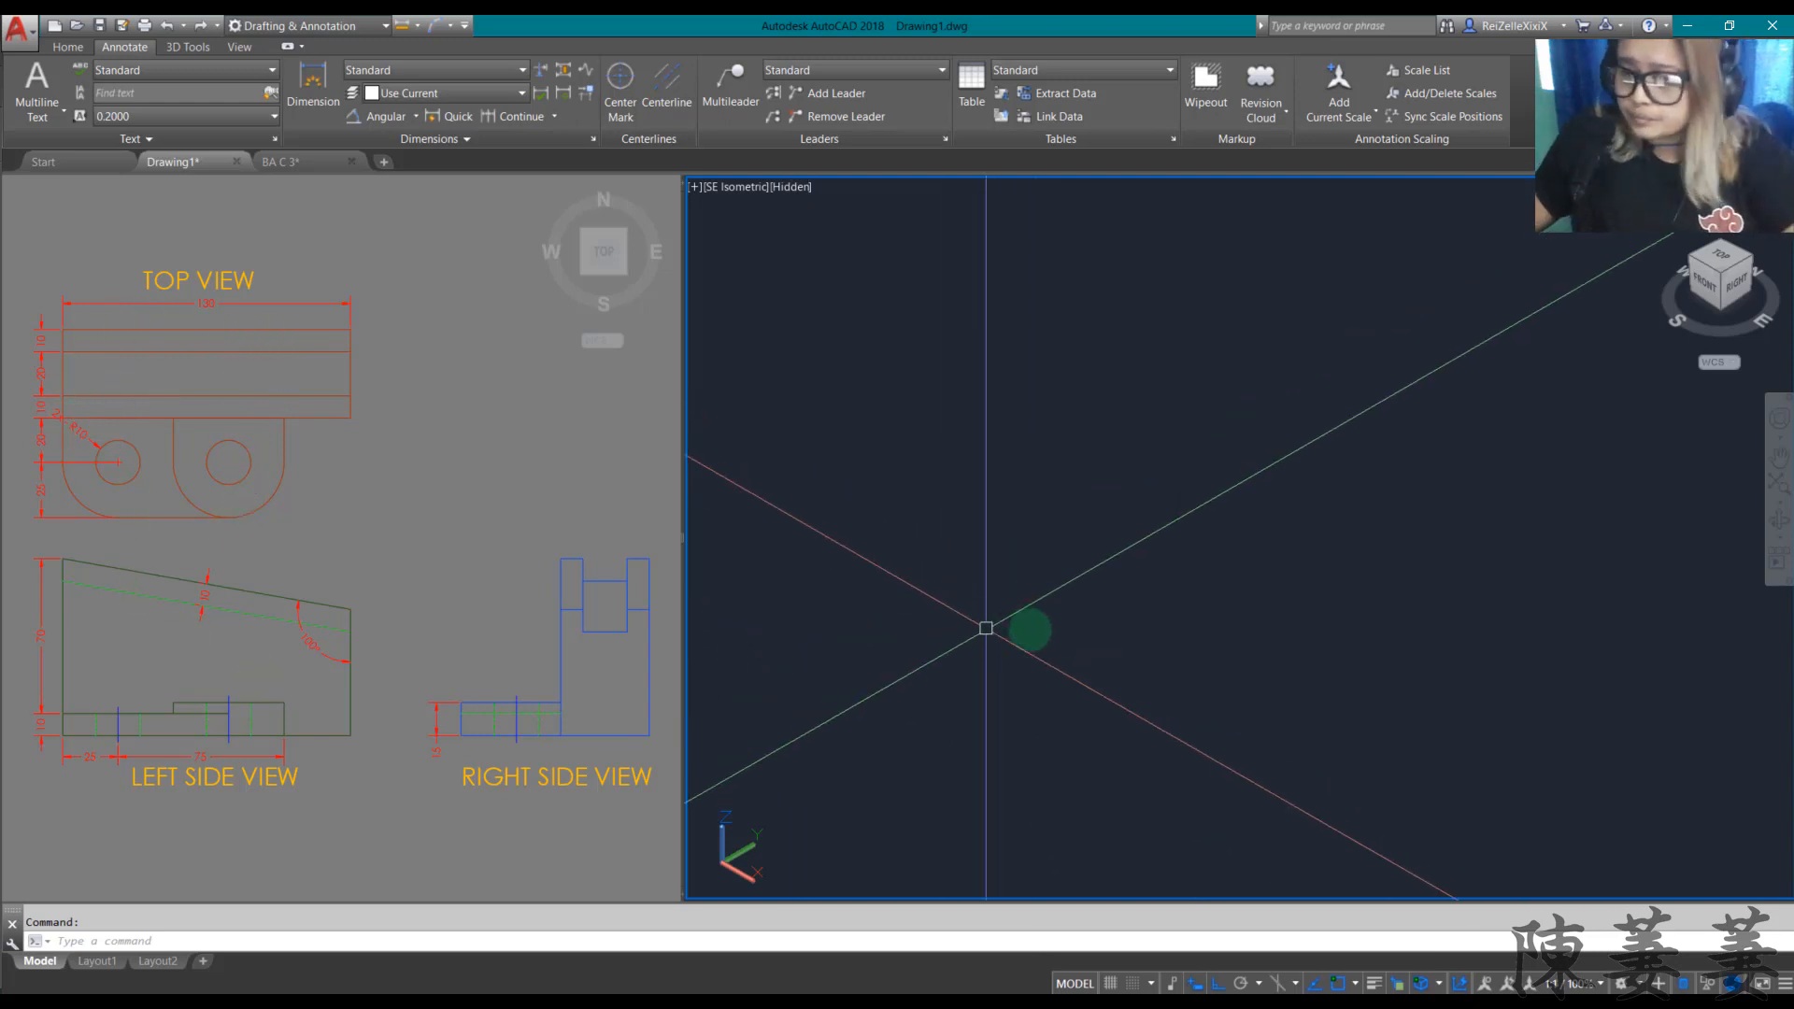
# Step: In Snip & Sketch, trace the sloped edge of the left side view and annotate its 100° angle as 90 plus 10°
pyautogui.press('Escape')
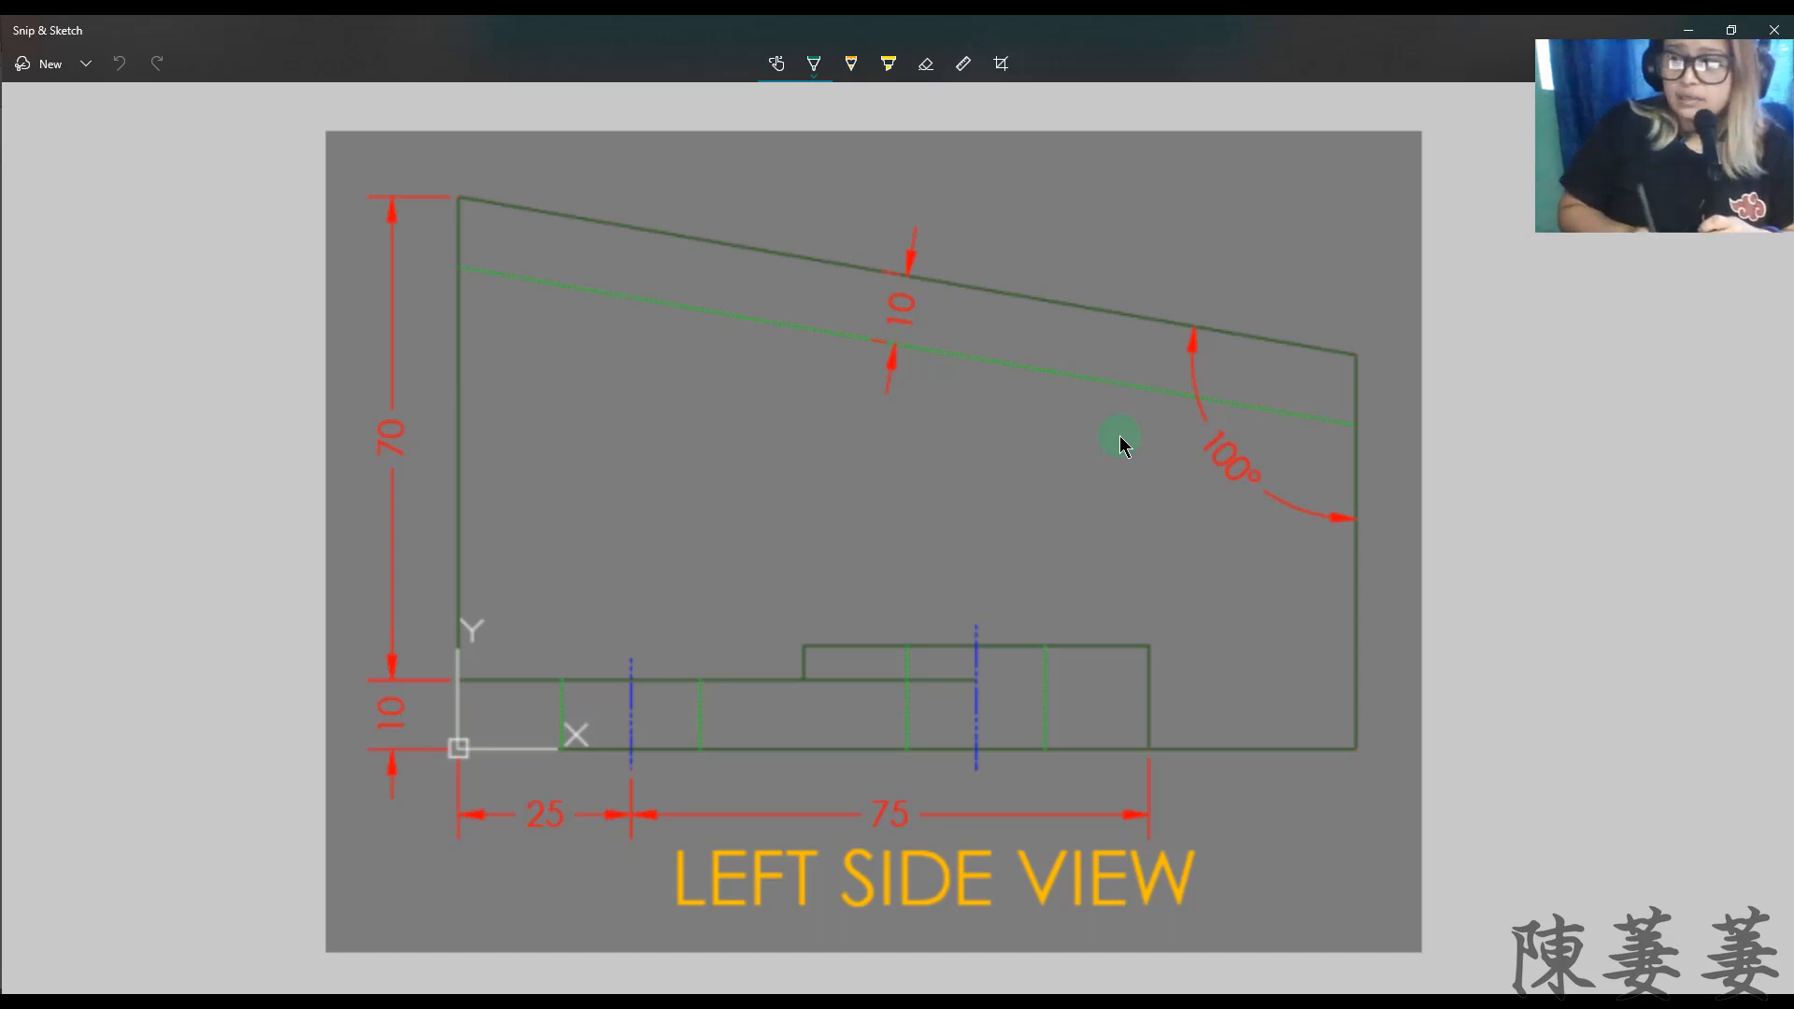
pyautogui.click(1356, 748)
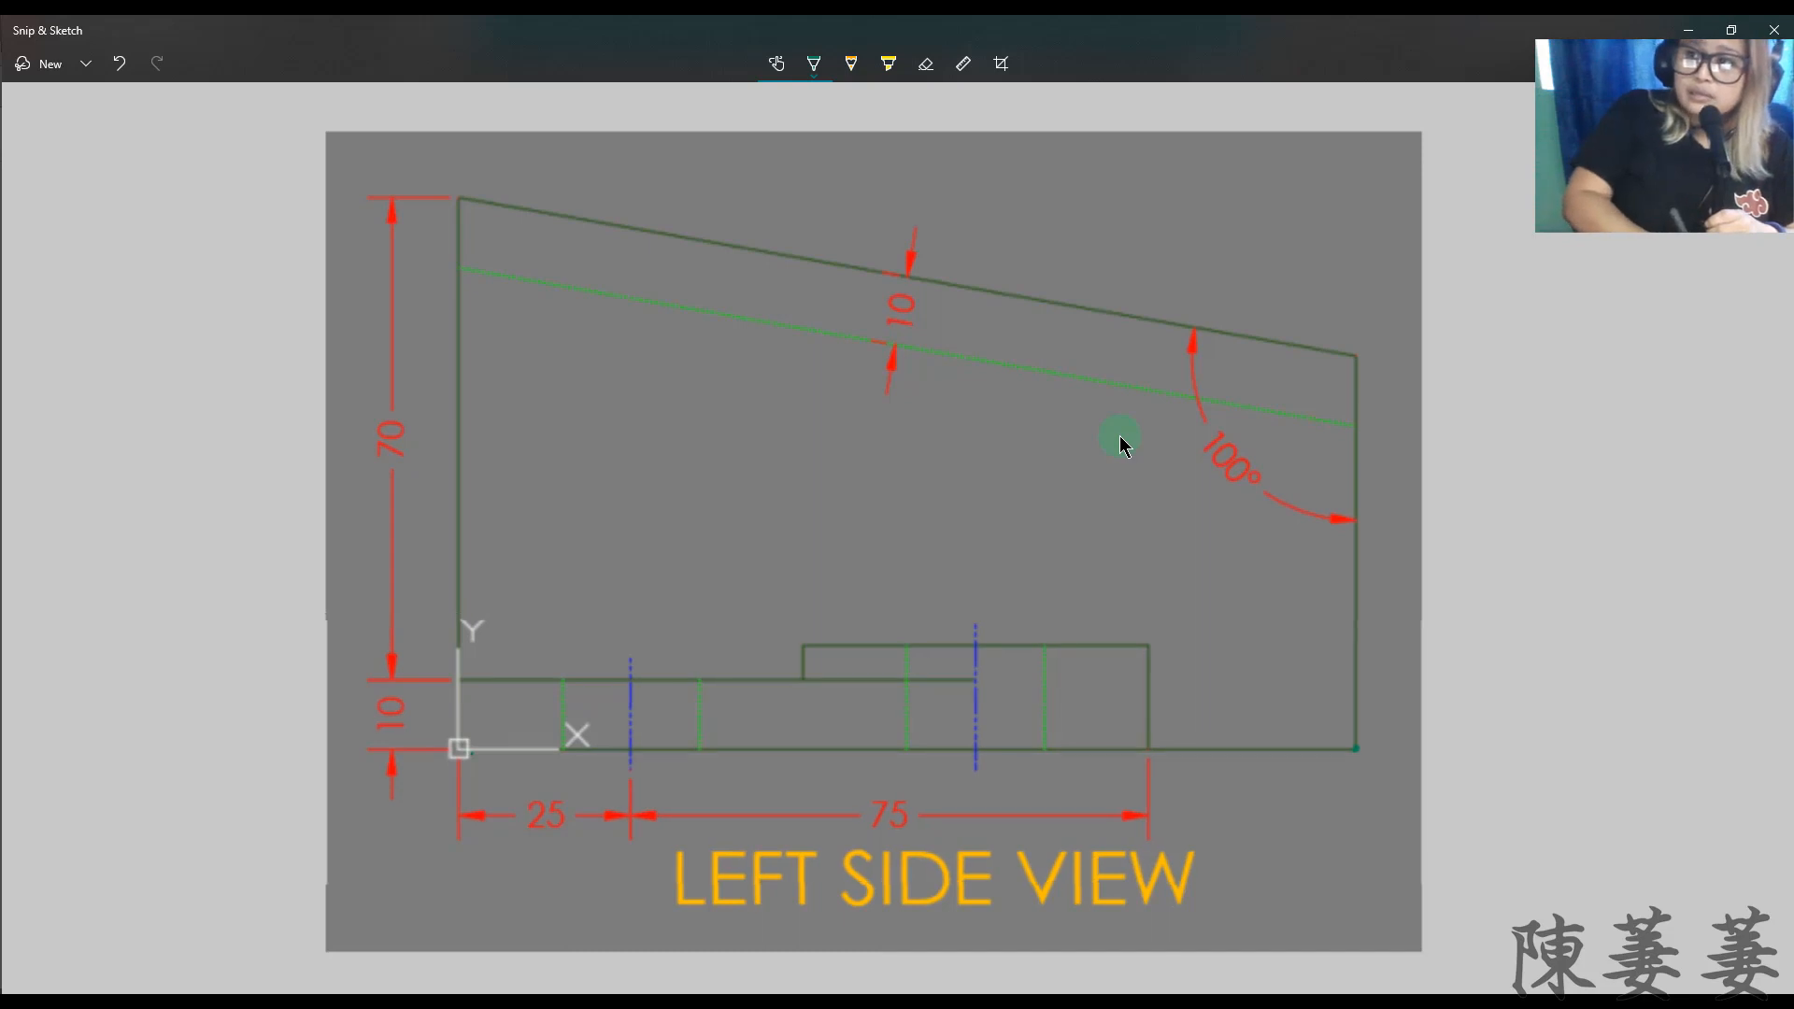
pyautogui.click(459, 194)
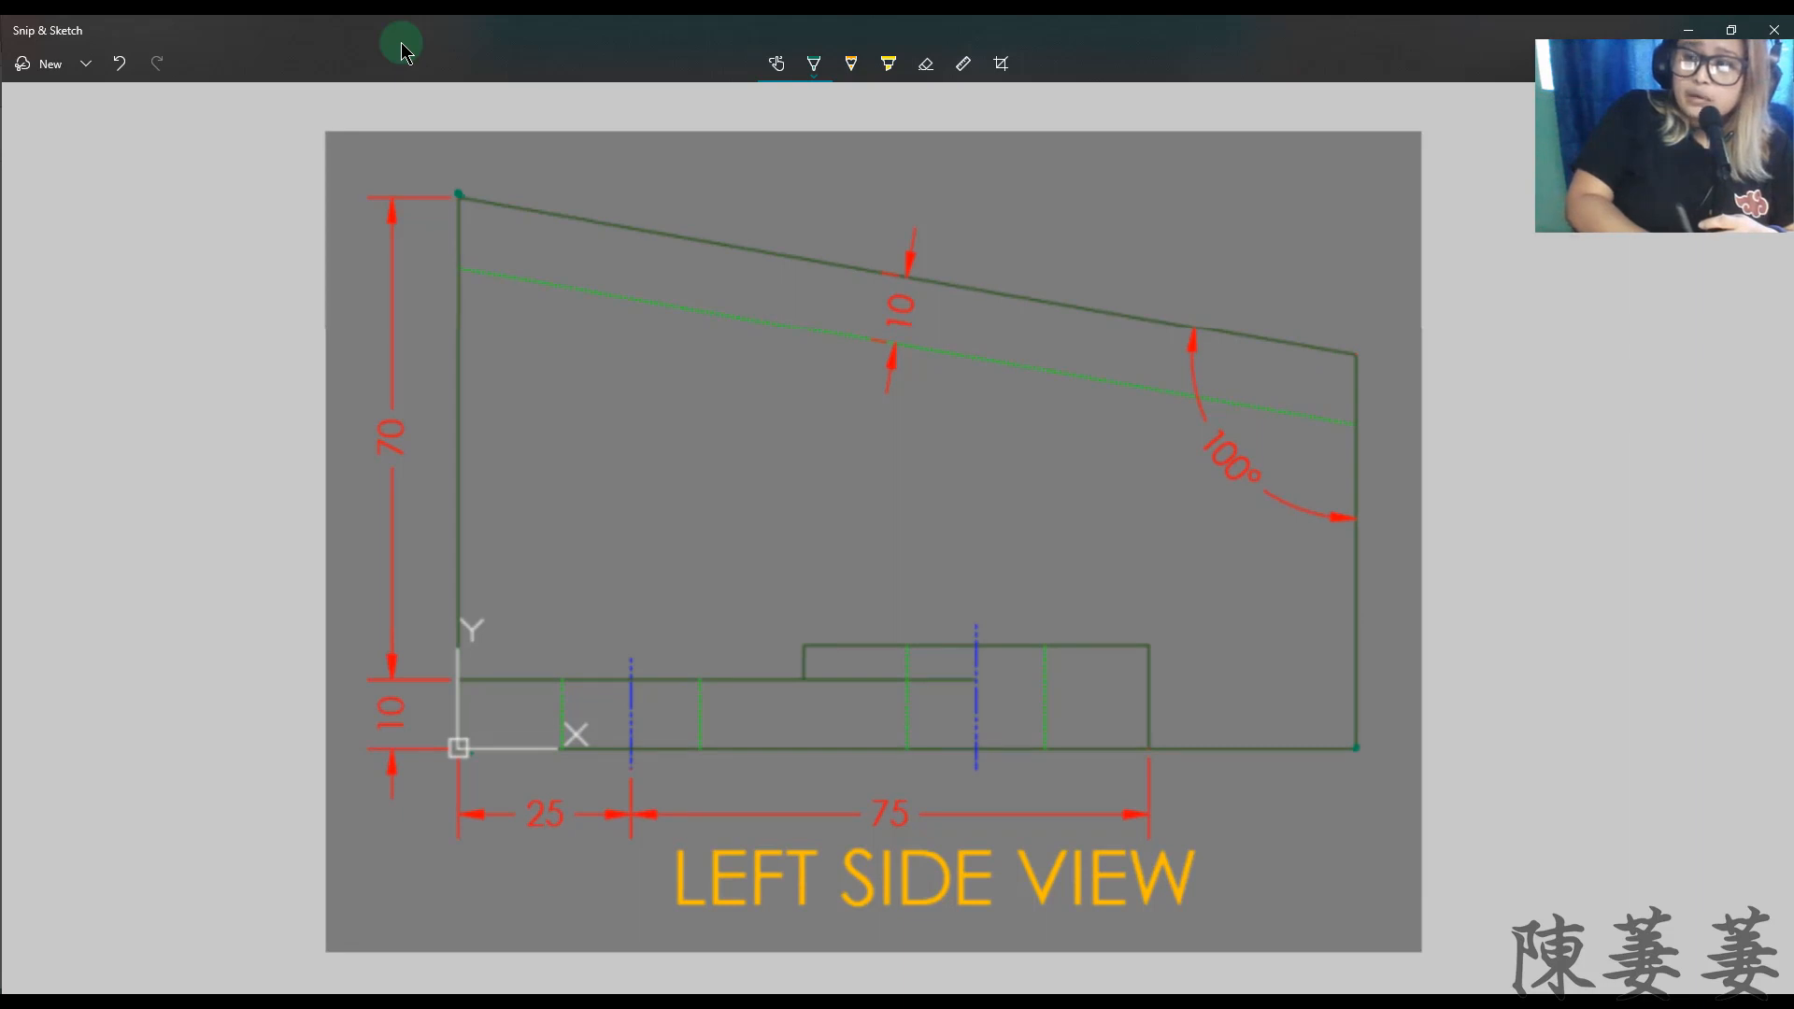
pyautogui.moveTo(461, 196)
pyautogui.mouseDown()
pyautogui.moveTo(873, 282)
pyautogui.moveTo(1390, 346)
pyautogui.mouseUp()
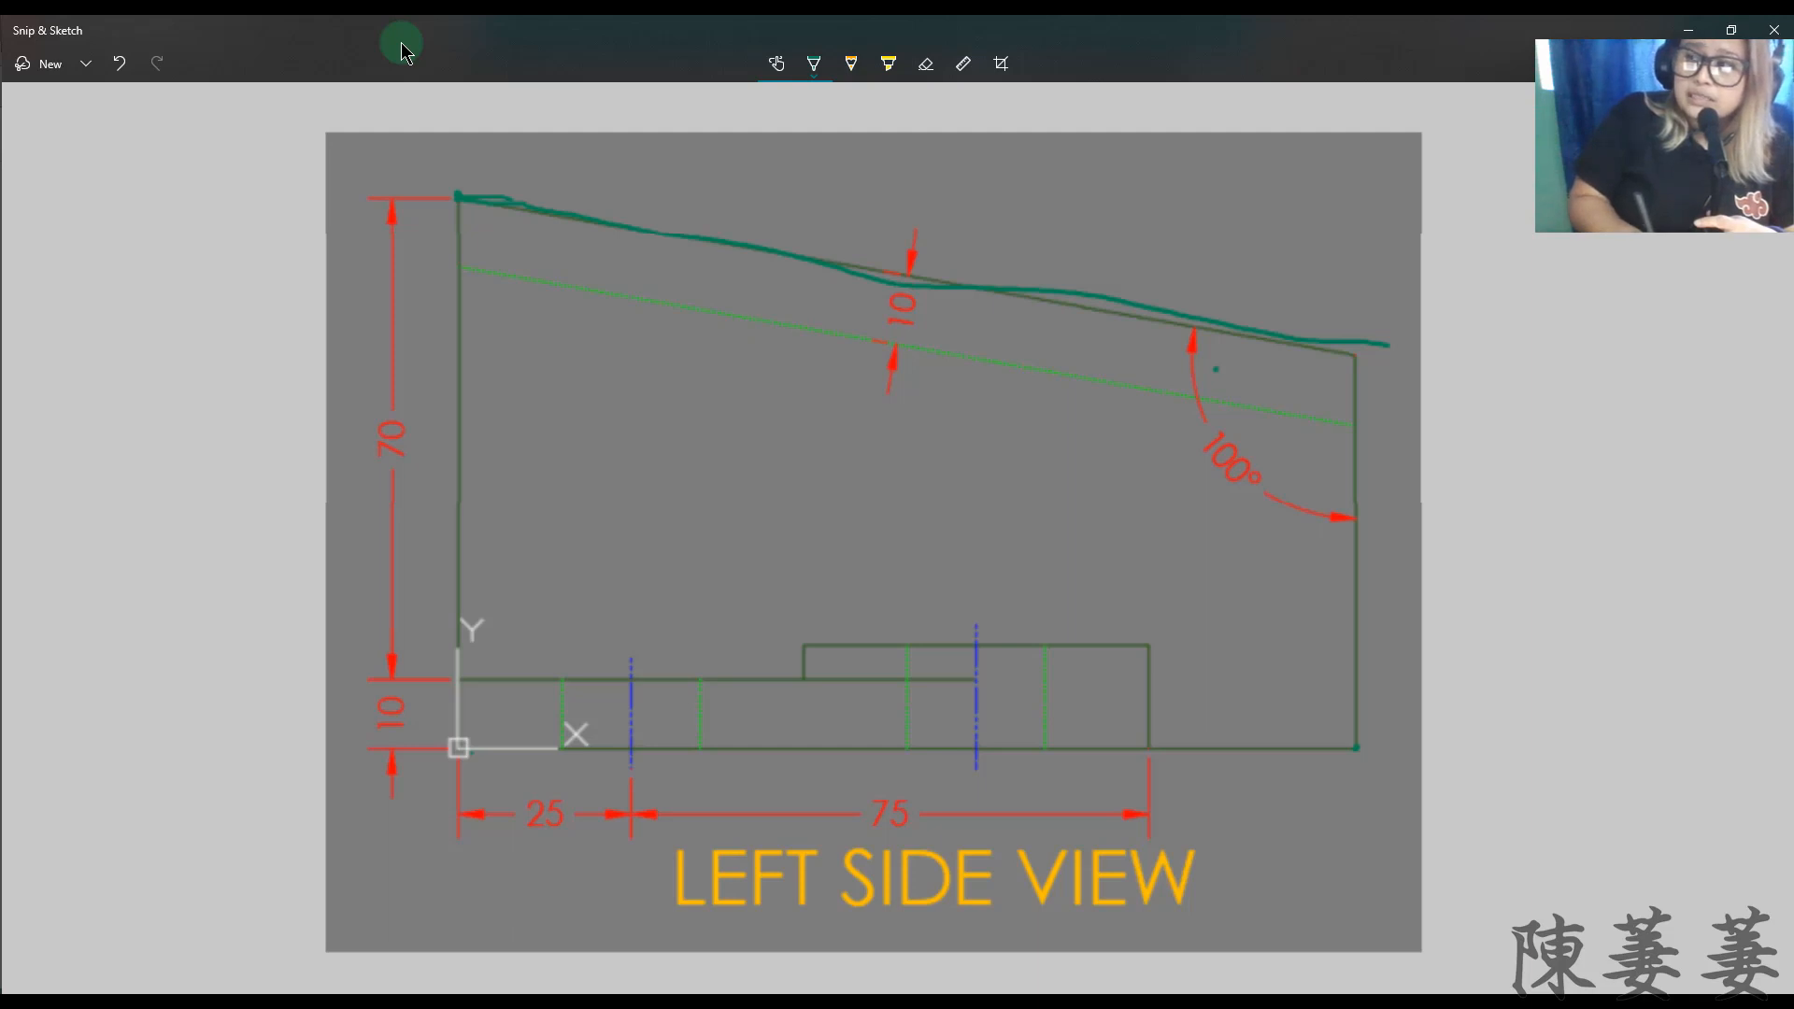
pyautogui.moveTo(1158, 365)
pyautogui.mouseDown()
pyautogui.moveTo(1371, 354)
pyautogui.moveTo(1289, 407)
pyautogui.moveTo(1303, 441)
pyautogui.mouseUp()
pyautogui.moveTo(1331, 398); pyautogui.dragTo(1328, 400)
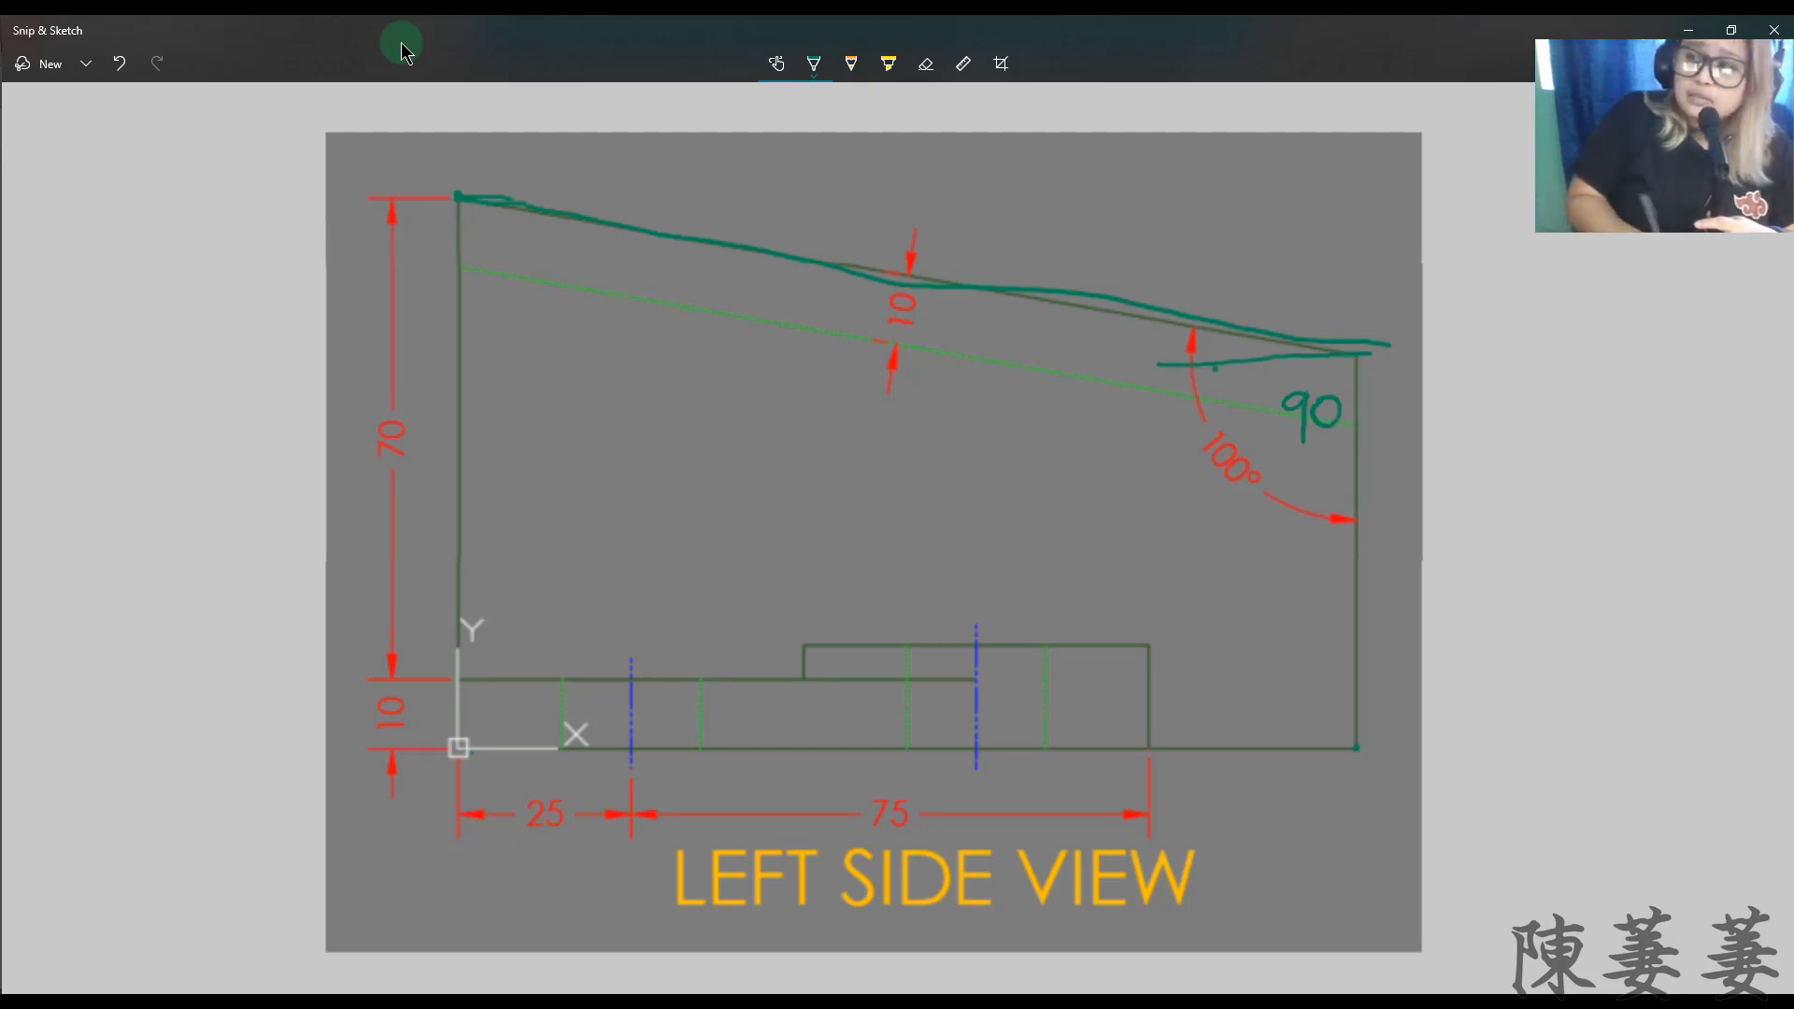
pyautogui.moveTo(1152, 316)
pyautogui.mouseDown()
pyautogui.moveTo(1154, 352)
pyautogui.moveTo(1086, 320)
pyautogui.moveTo(1098, 308)
pyautogui.mouseUp()
pyautogui.hotkey('alt', 'Tab')
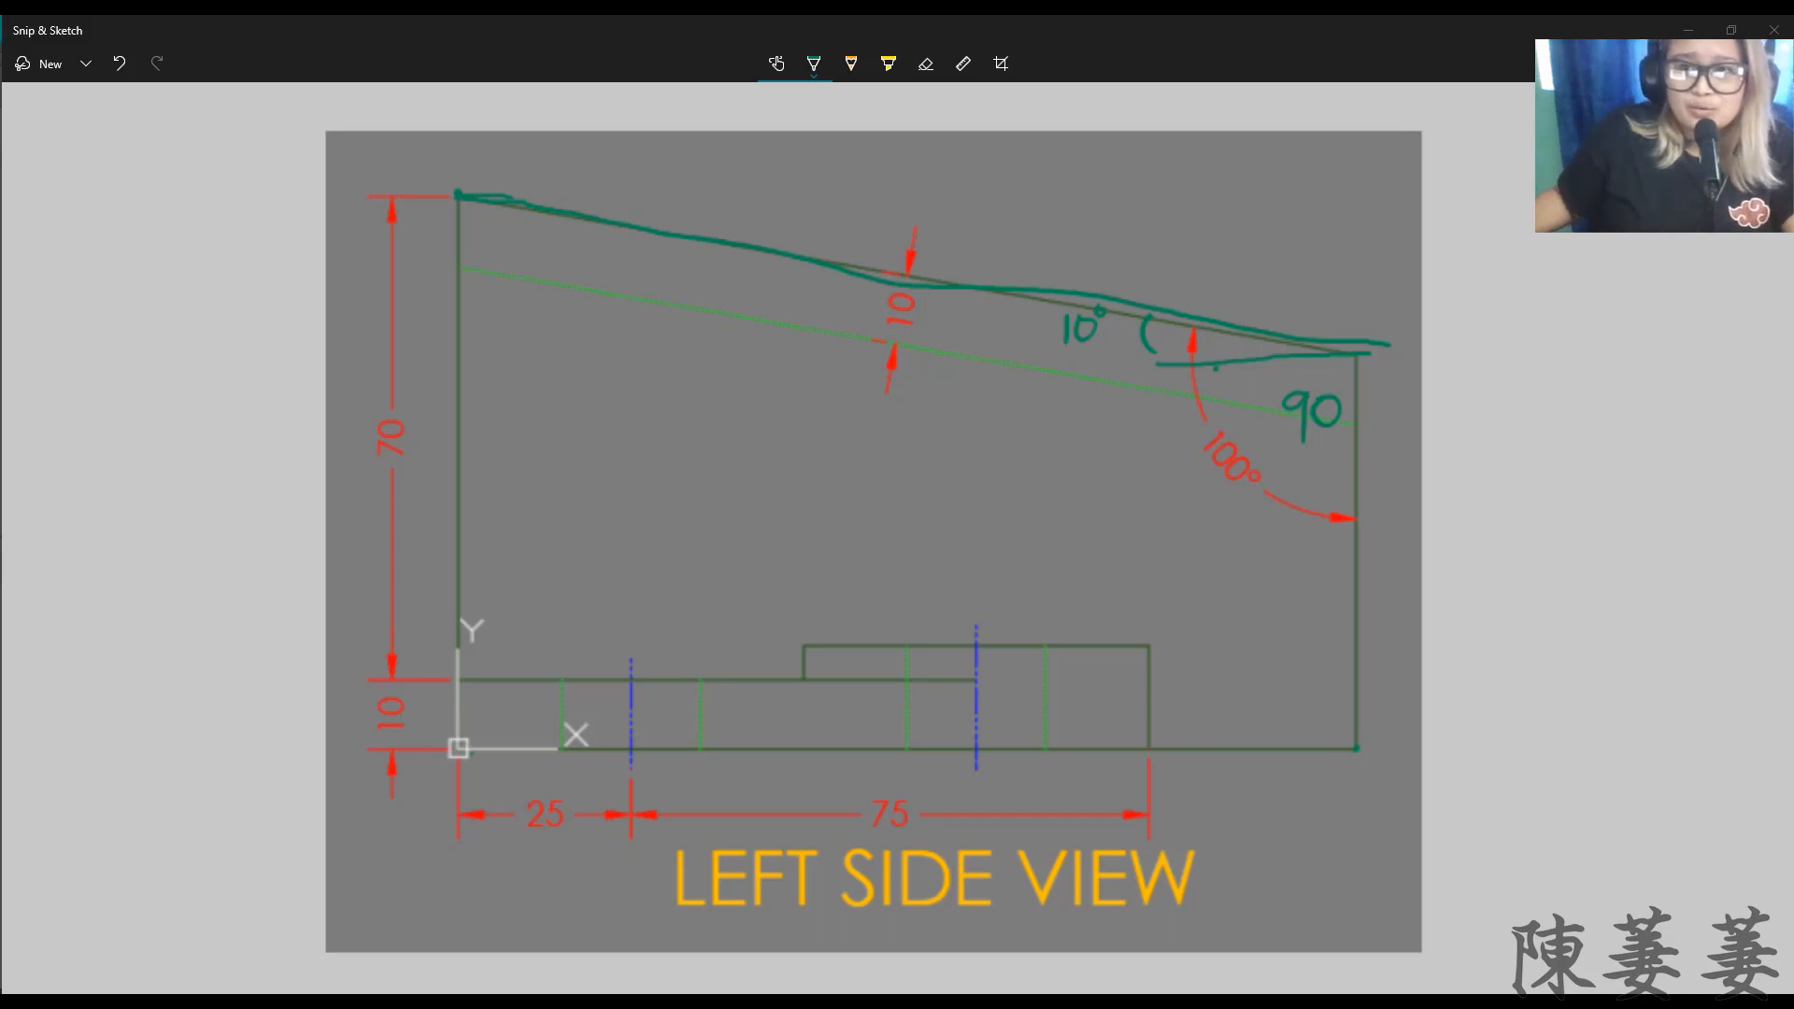
pyautogui.hotkey('alt', 'Tab')
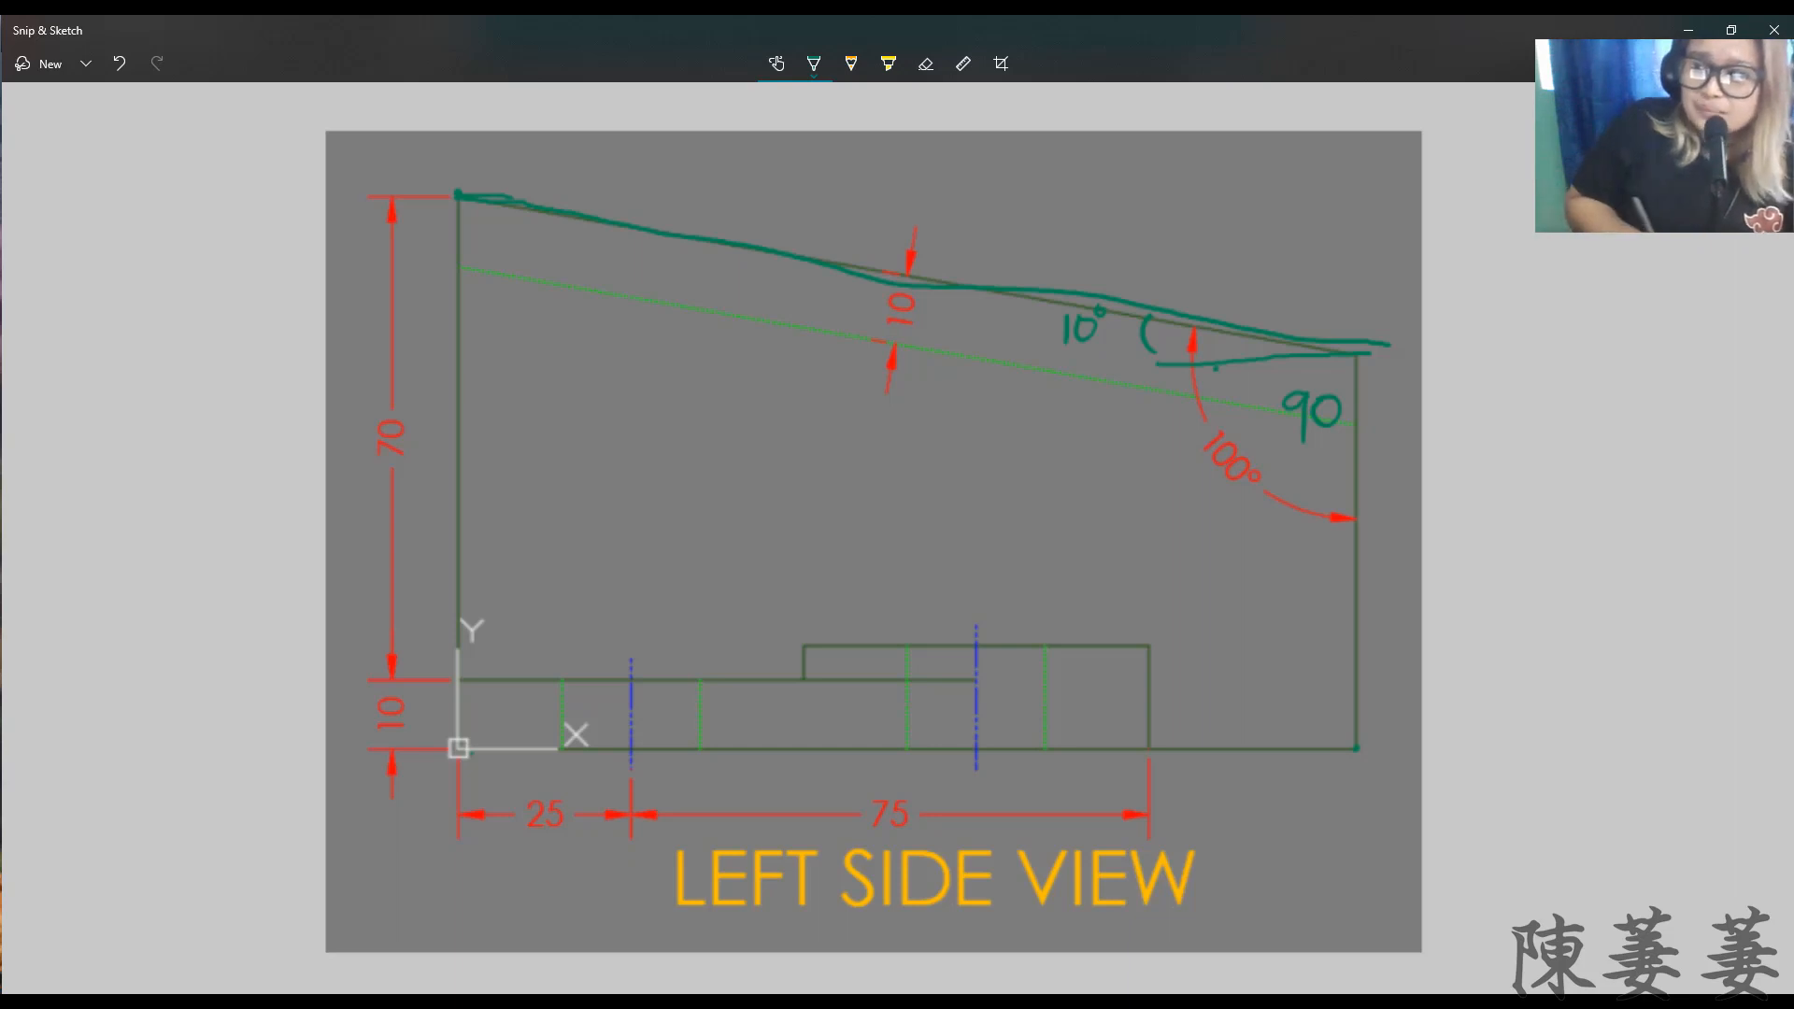
pyautogui.moveTo(1147, 322); pyautogui.dragTo(1175, 364)
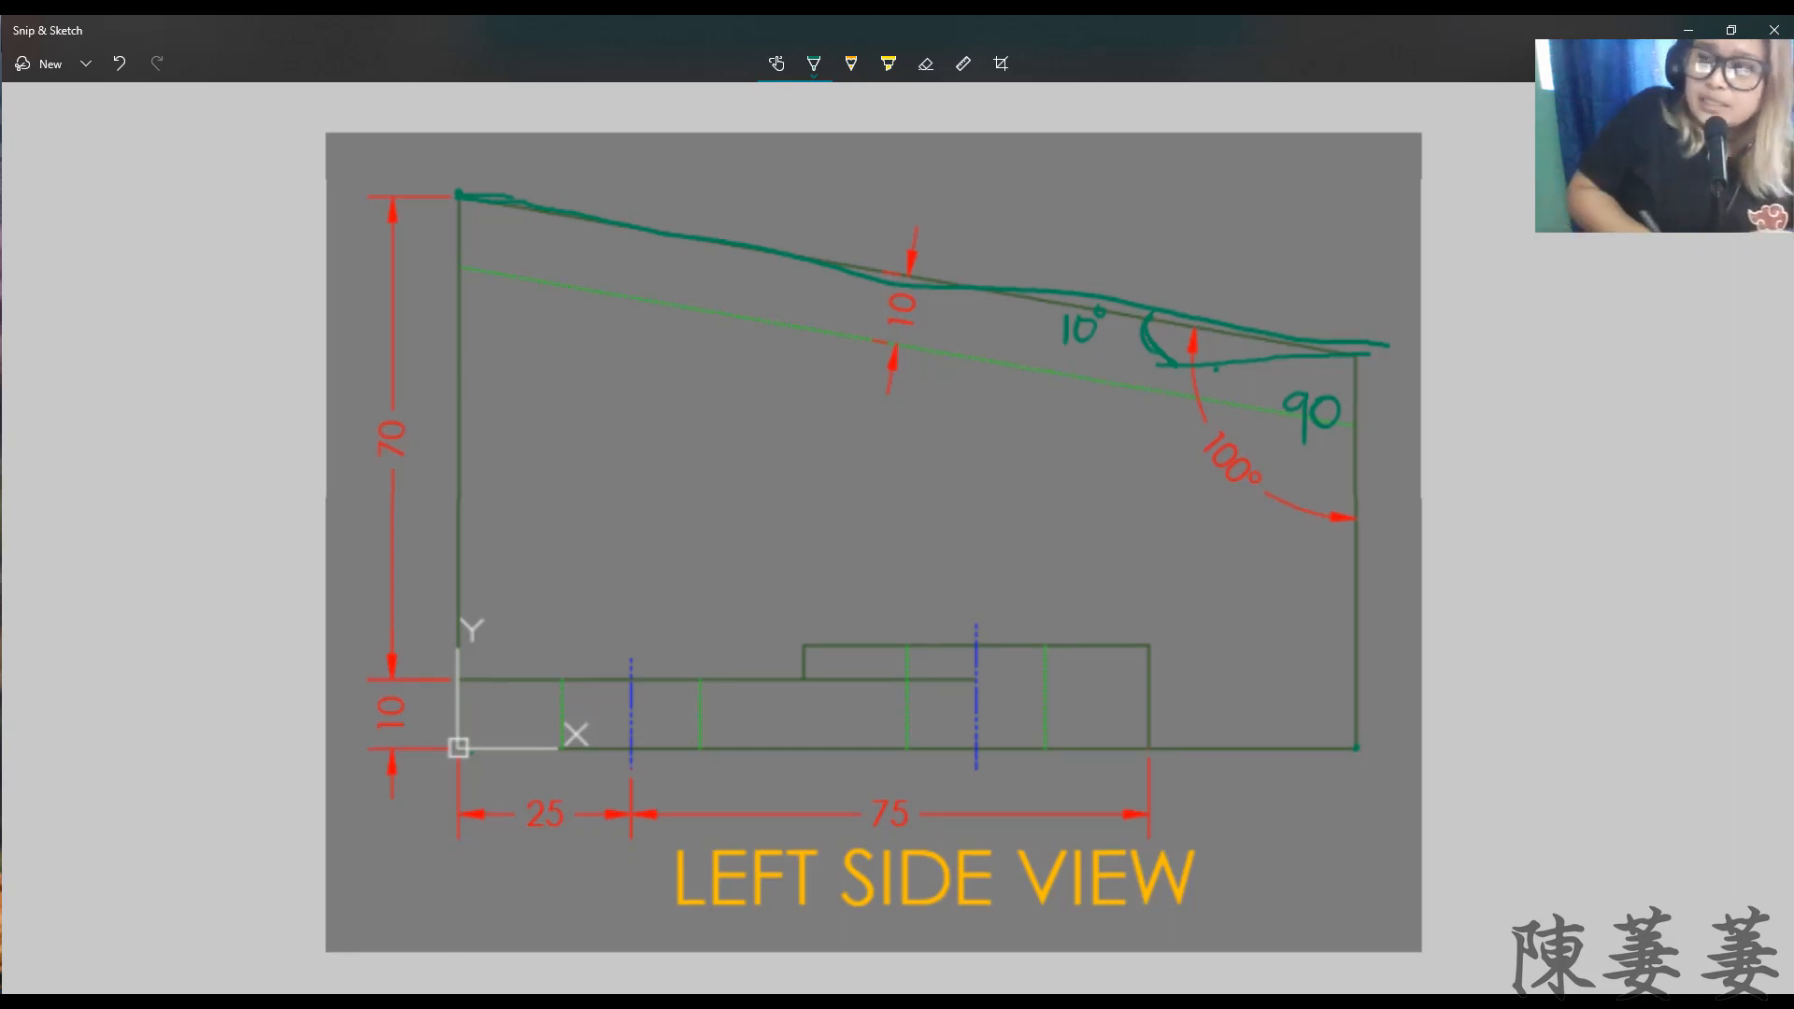
# Step: Sketch a reference line and angle arc at the sloped edge's upper-left corner and label them 10° and -10
pyautogui.moveTo(456, 193); pyautogui.dragTo(647, 151)
pyautogui.hotkey('ctrl', 'z')
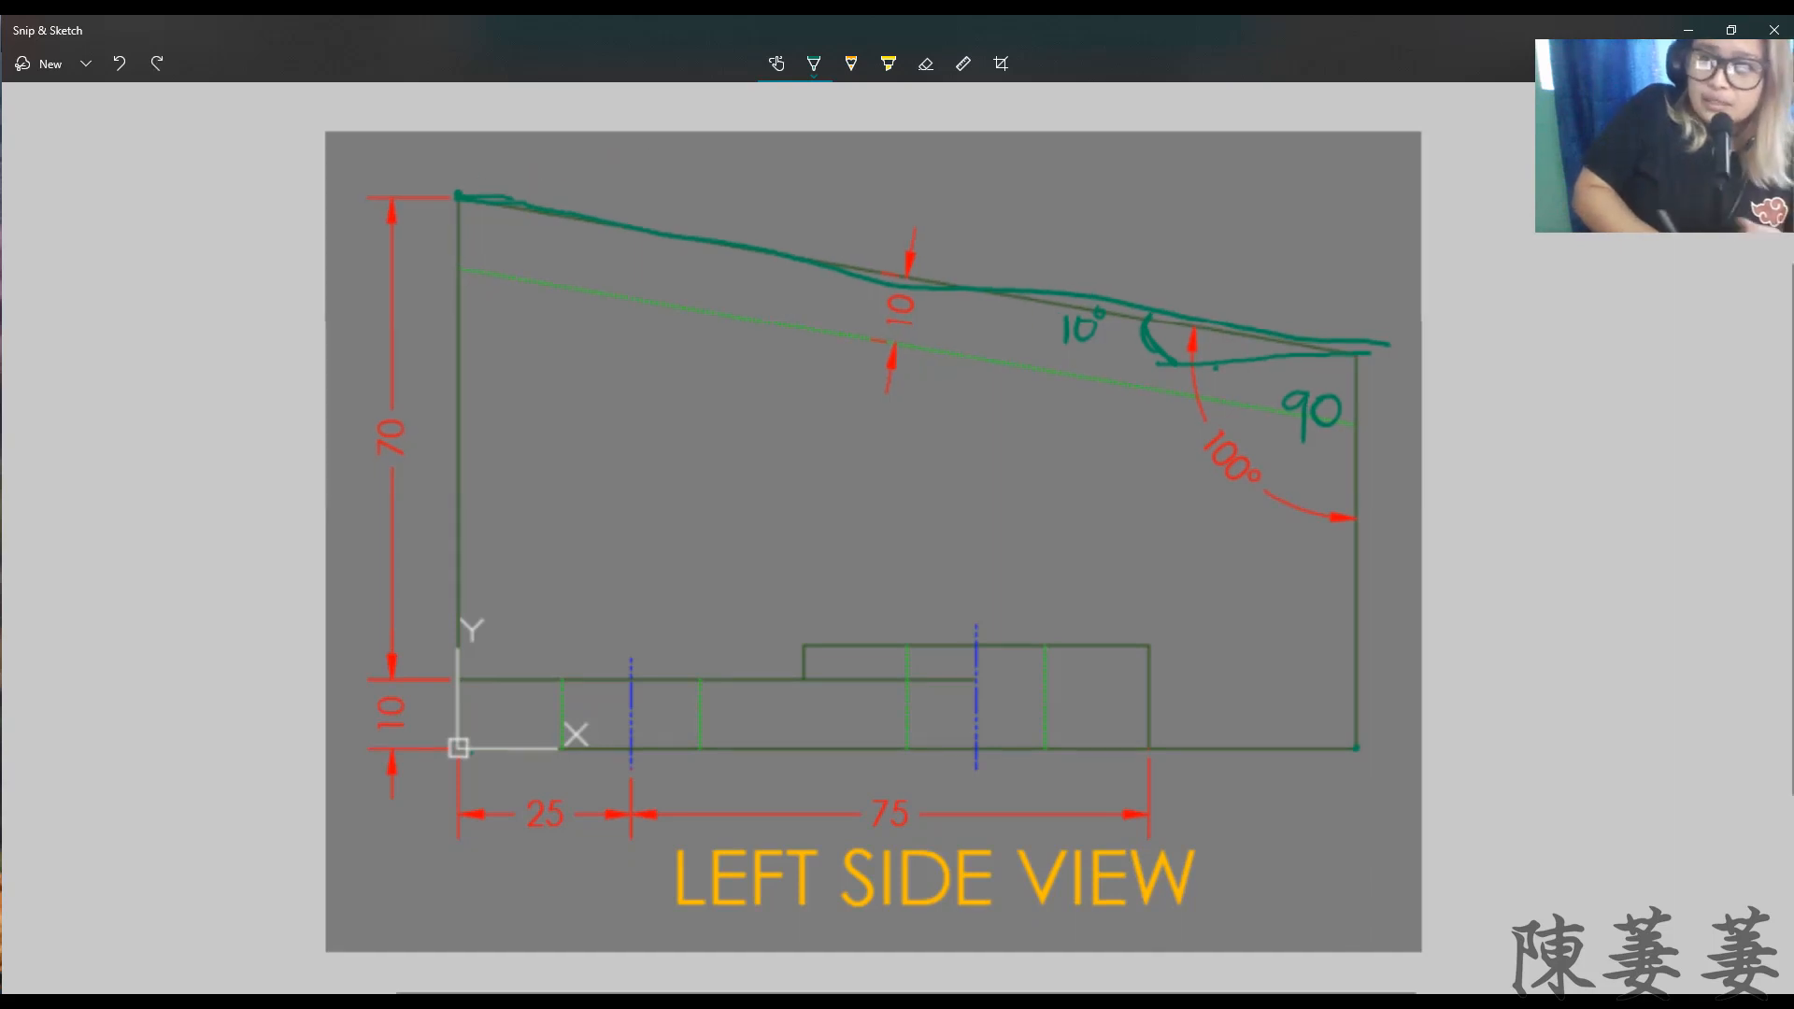
pyautogui.moveTo(460, 193)
pyautogui.mouseDown()
pyautogui.moveTo(692, 173)
pyautogui.moveTo(602, 219)
pyautogui.moveTo(640, 216)
pyautogui.mouseUp()
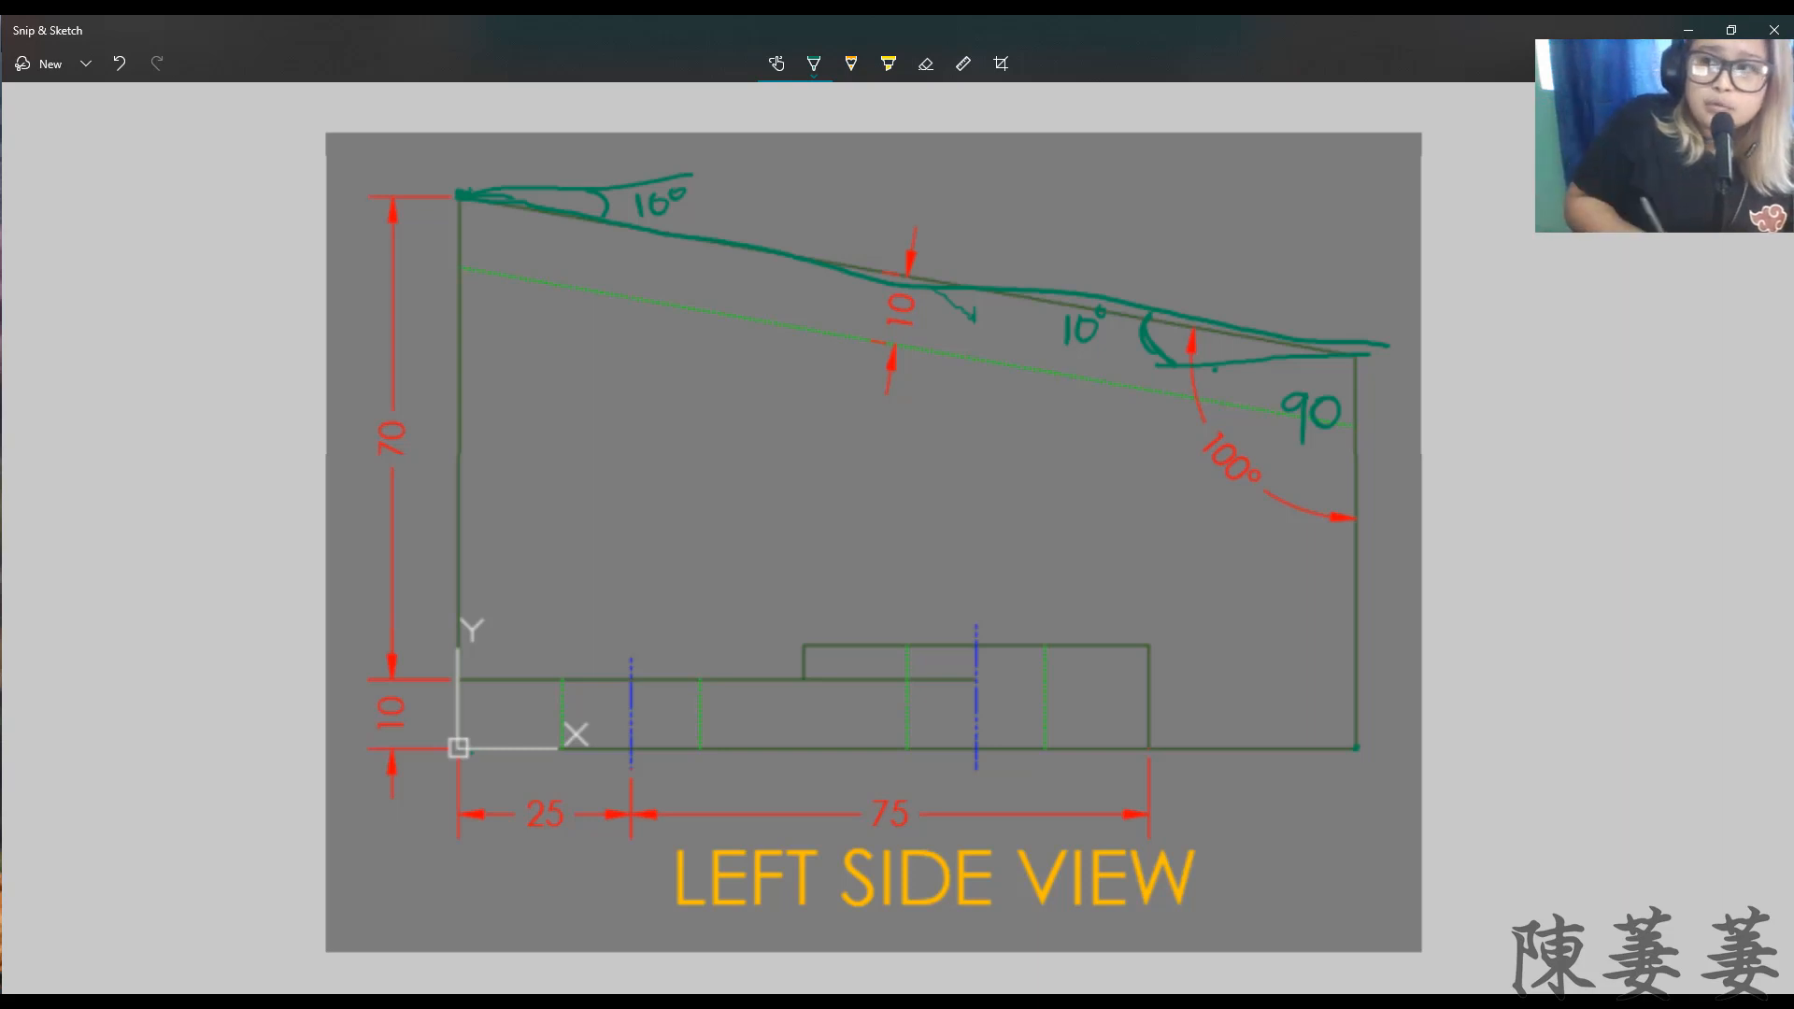
pyautogui.moveTo(694, 218); pyautogui.dragTo(710, 216)
pyautogui.moveTo(725, 205)
pyautogui.mouseDown()
pyautogui.moveTo(723, 233)
pyautogui.moveTo(749, 206)
pyautogui.mouseUp()
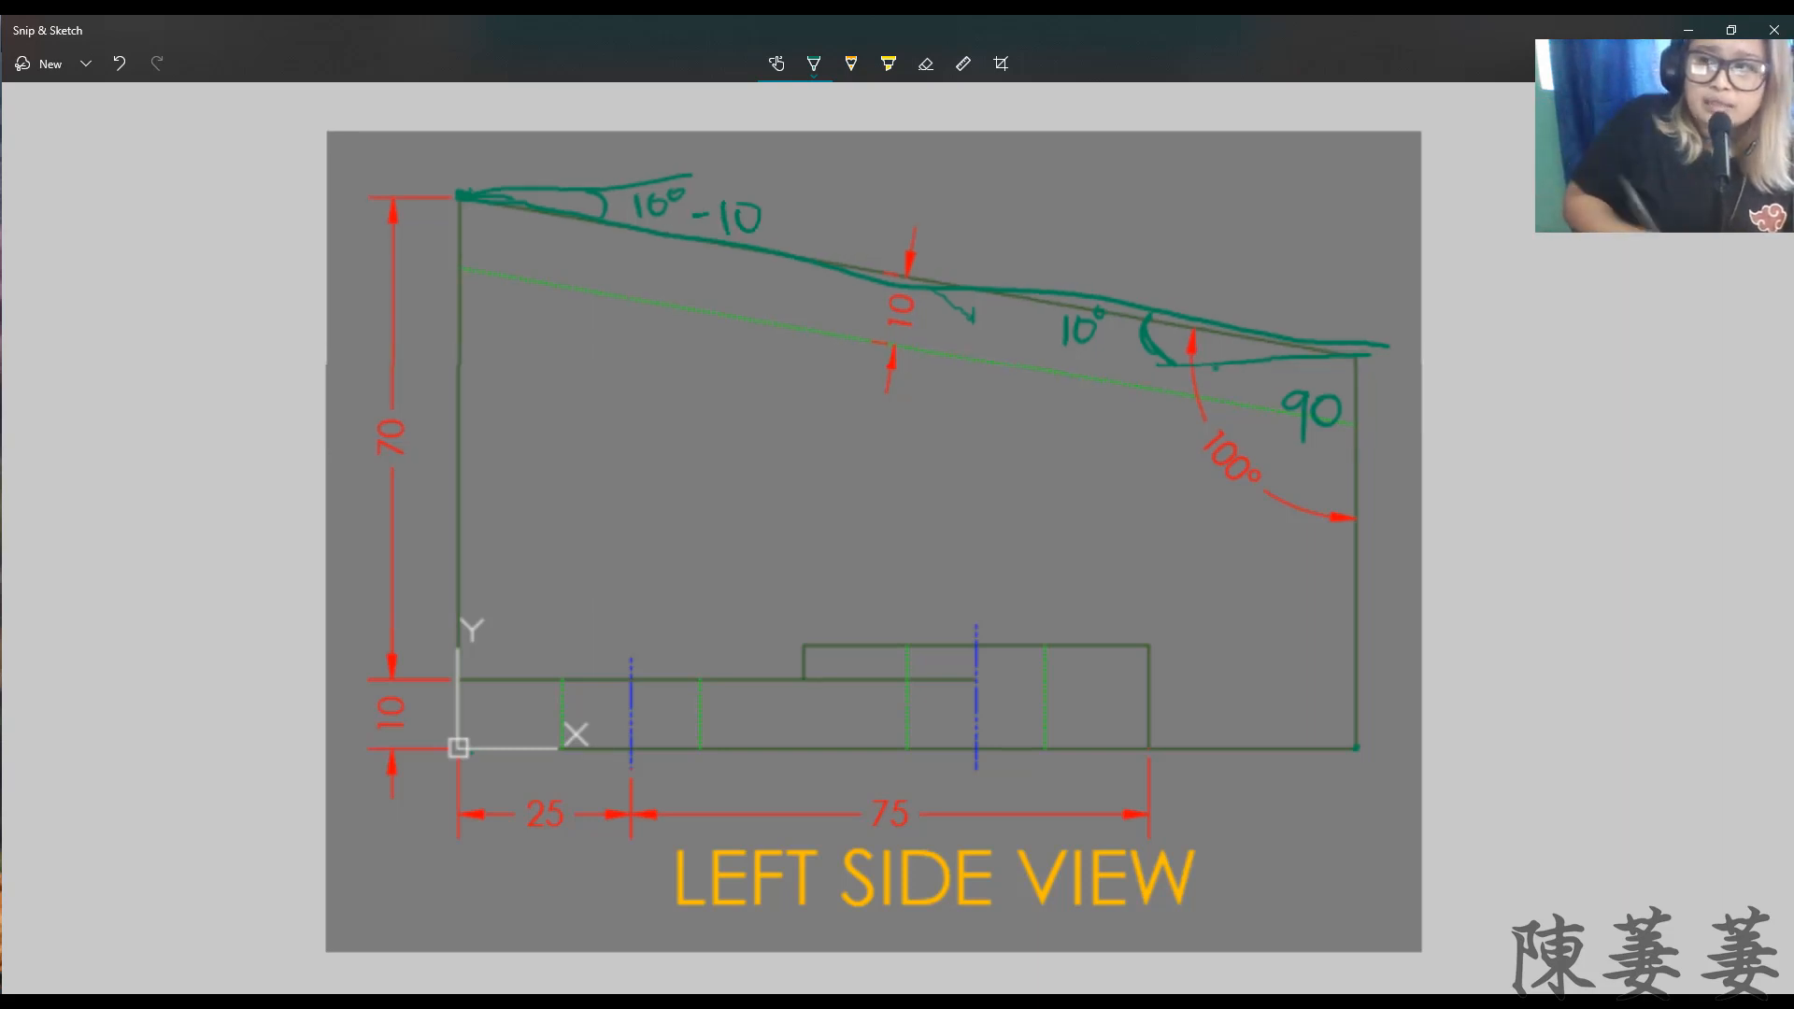
# Step: Switch to AutoCAD and draw a 130-unit line at 180° in the SE Isometric viewport, continued by an 80-unit line at 90°
pyautogui.click(1692, 28)
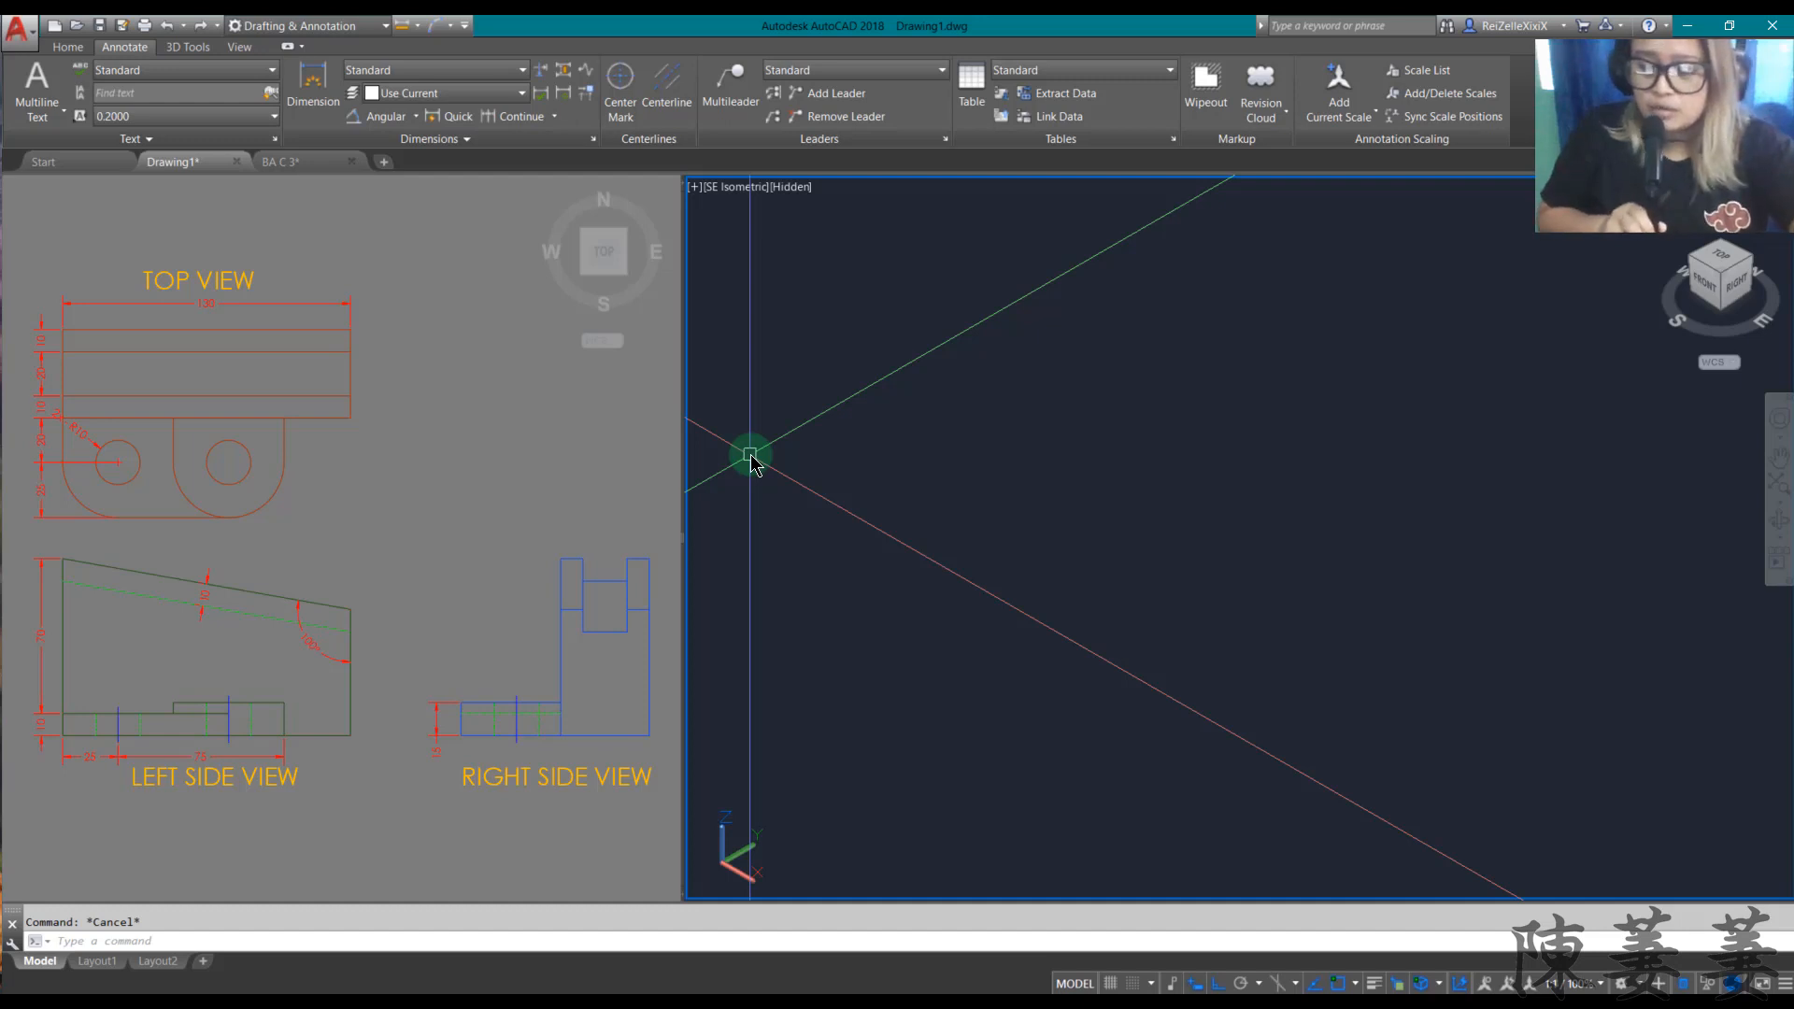
pyautogui.click(344, 747)
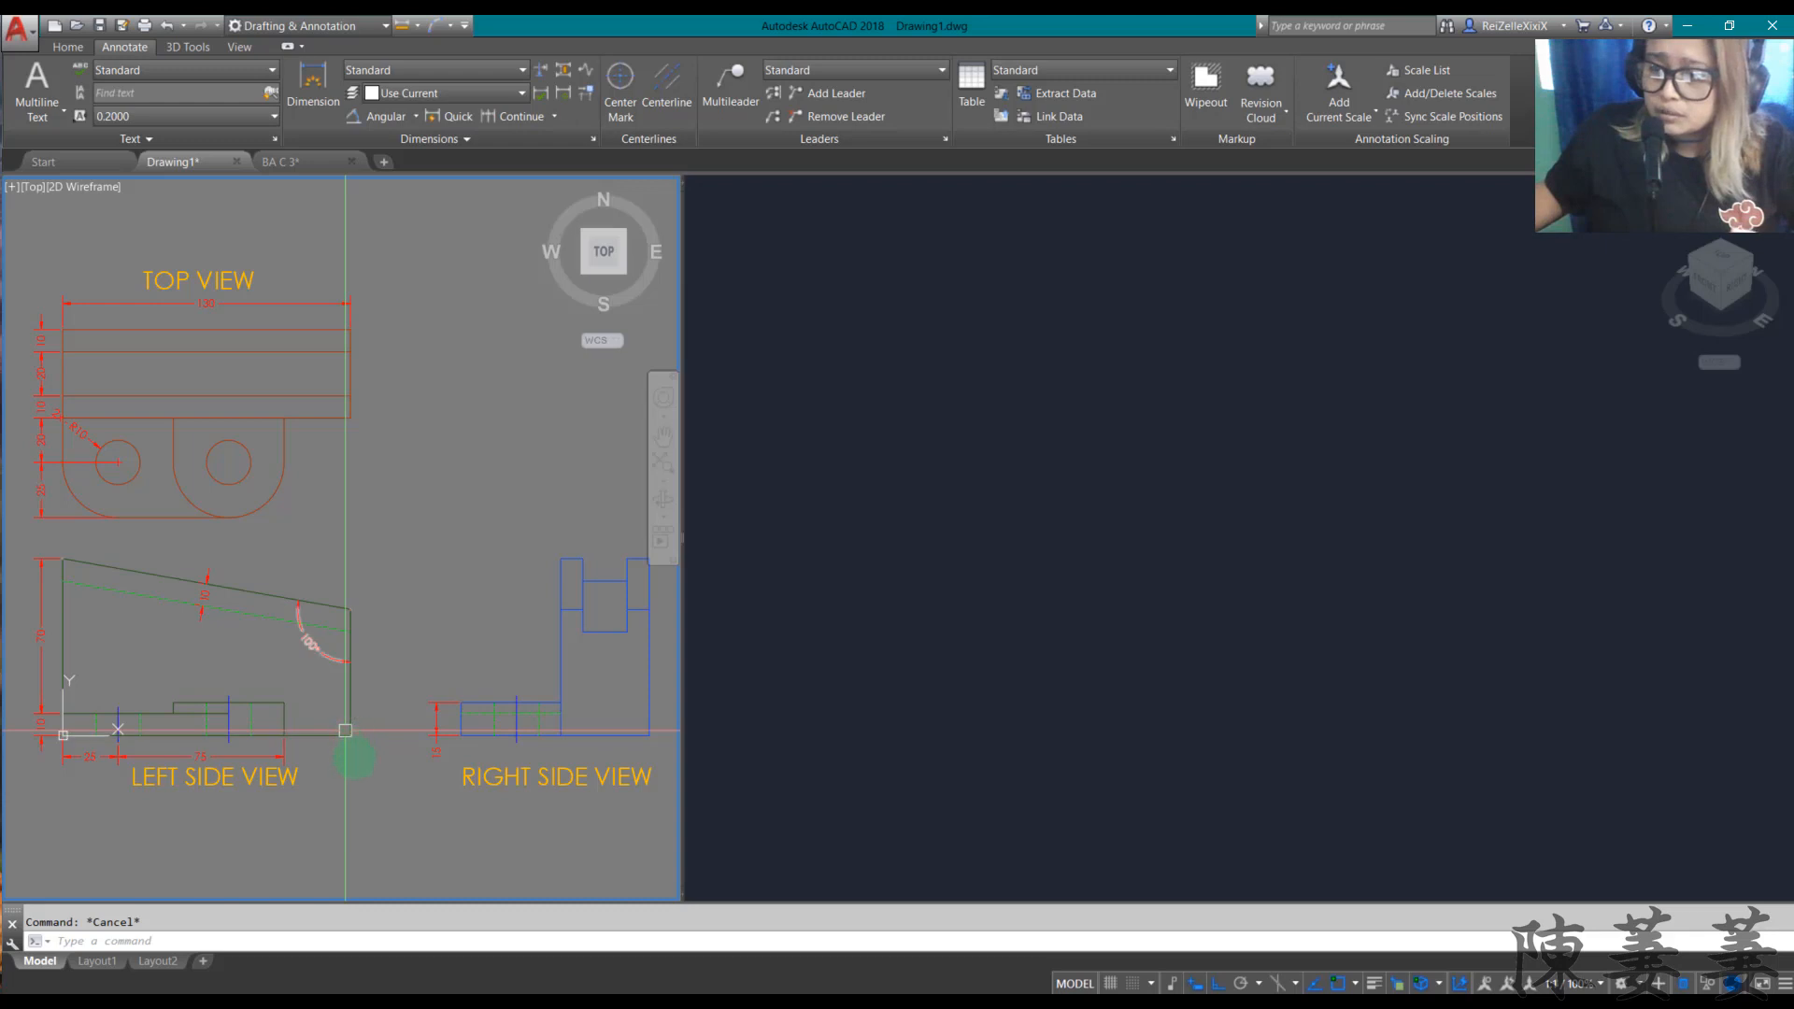
pyautogui.click(1194, 718)
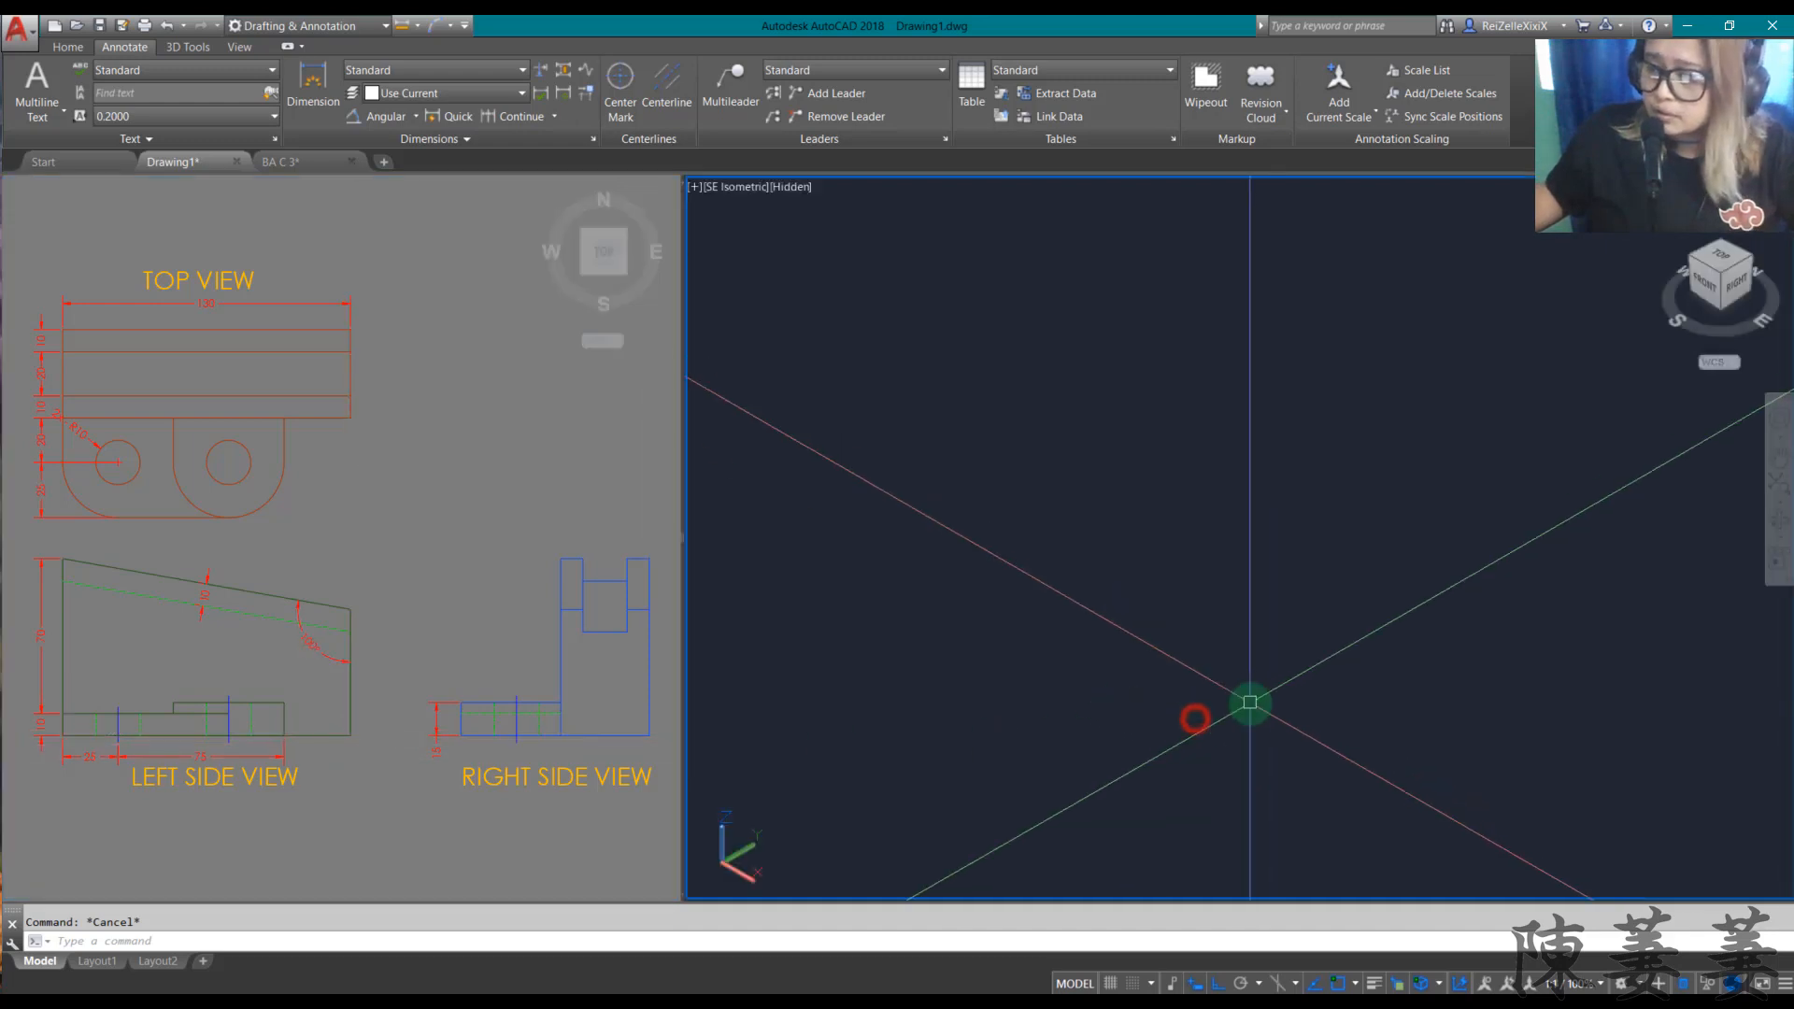
pyautogui.write('l')
pyautogui.press('Return')
pyautogui.click(1299, 688)
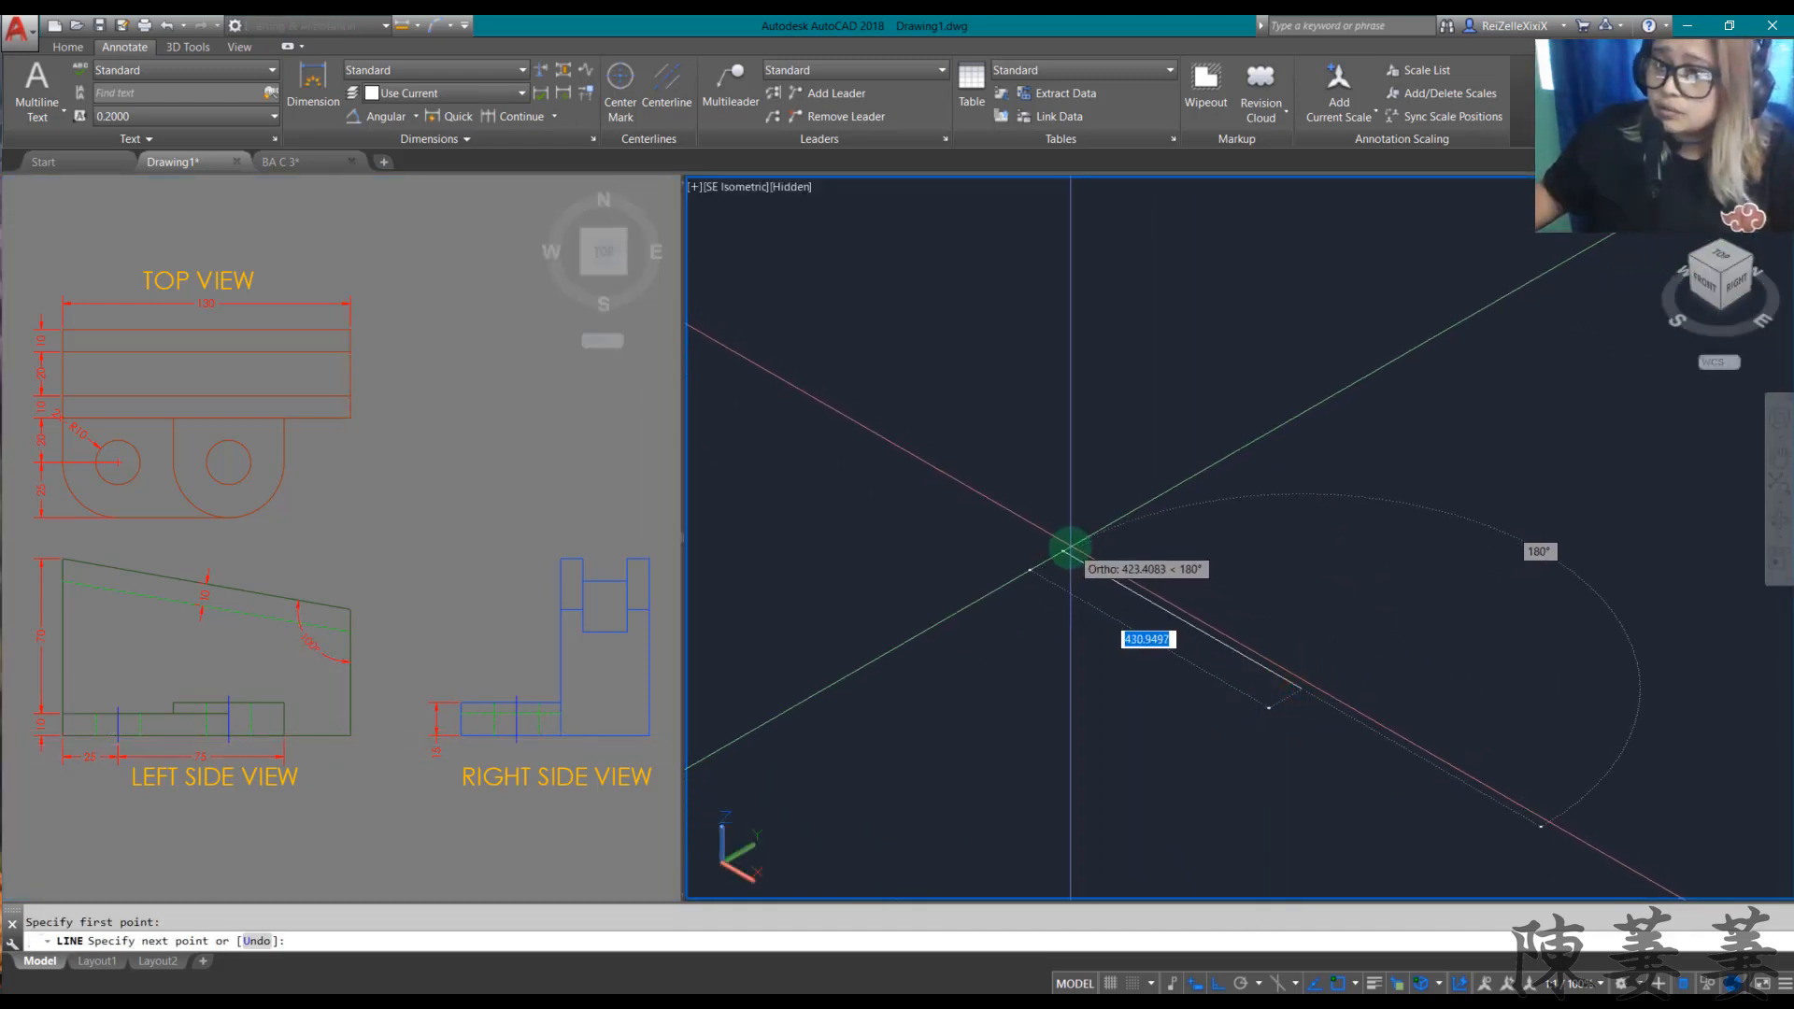
pyautogui.write('130')
pyautogui.press('Return')
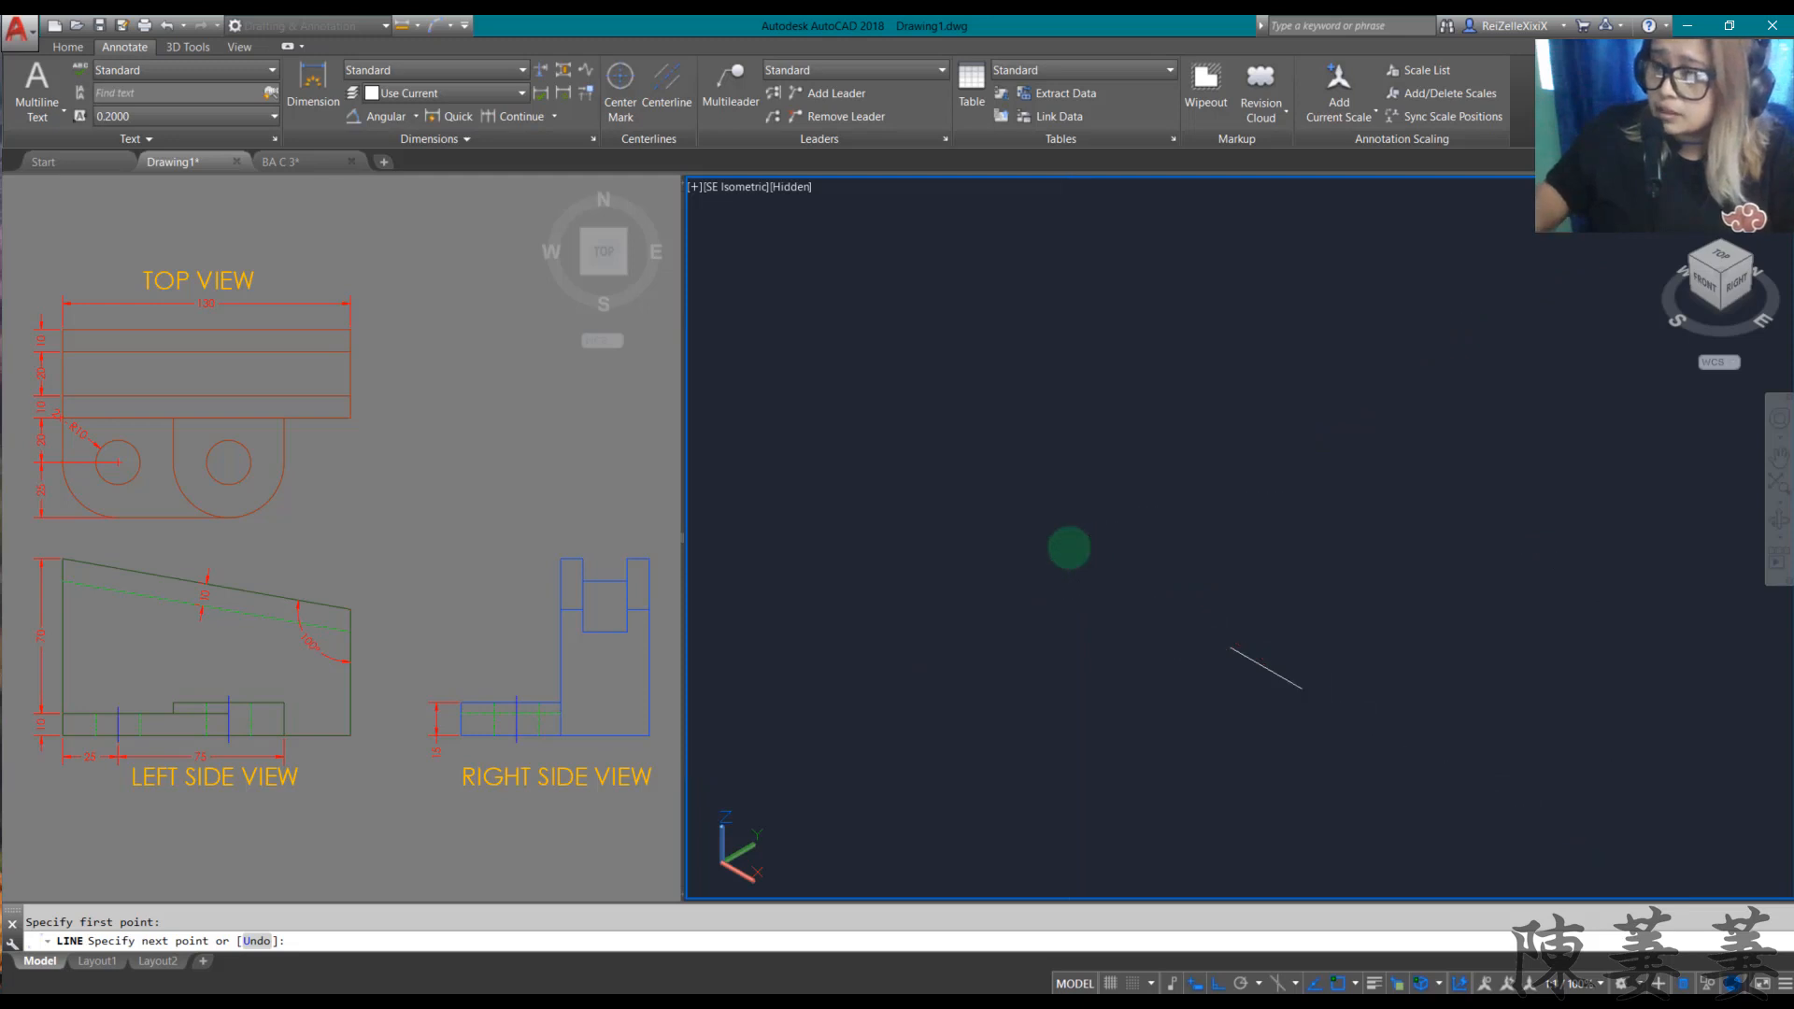
pyautogui.scroll(-5, 1298, 688)
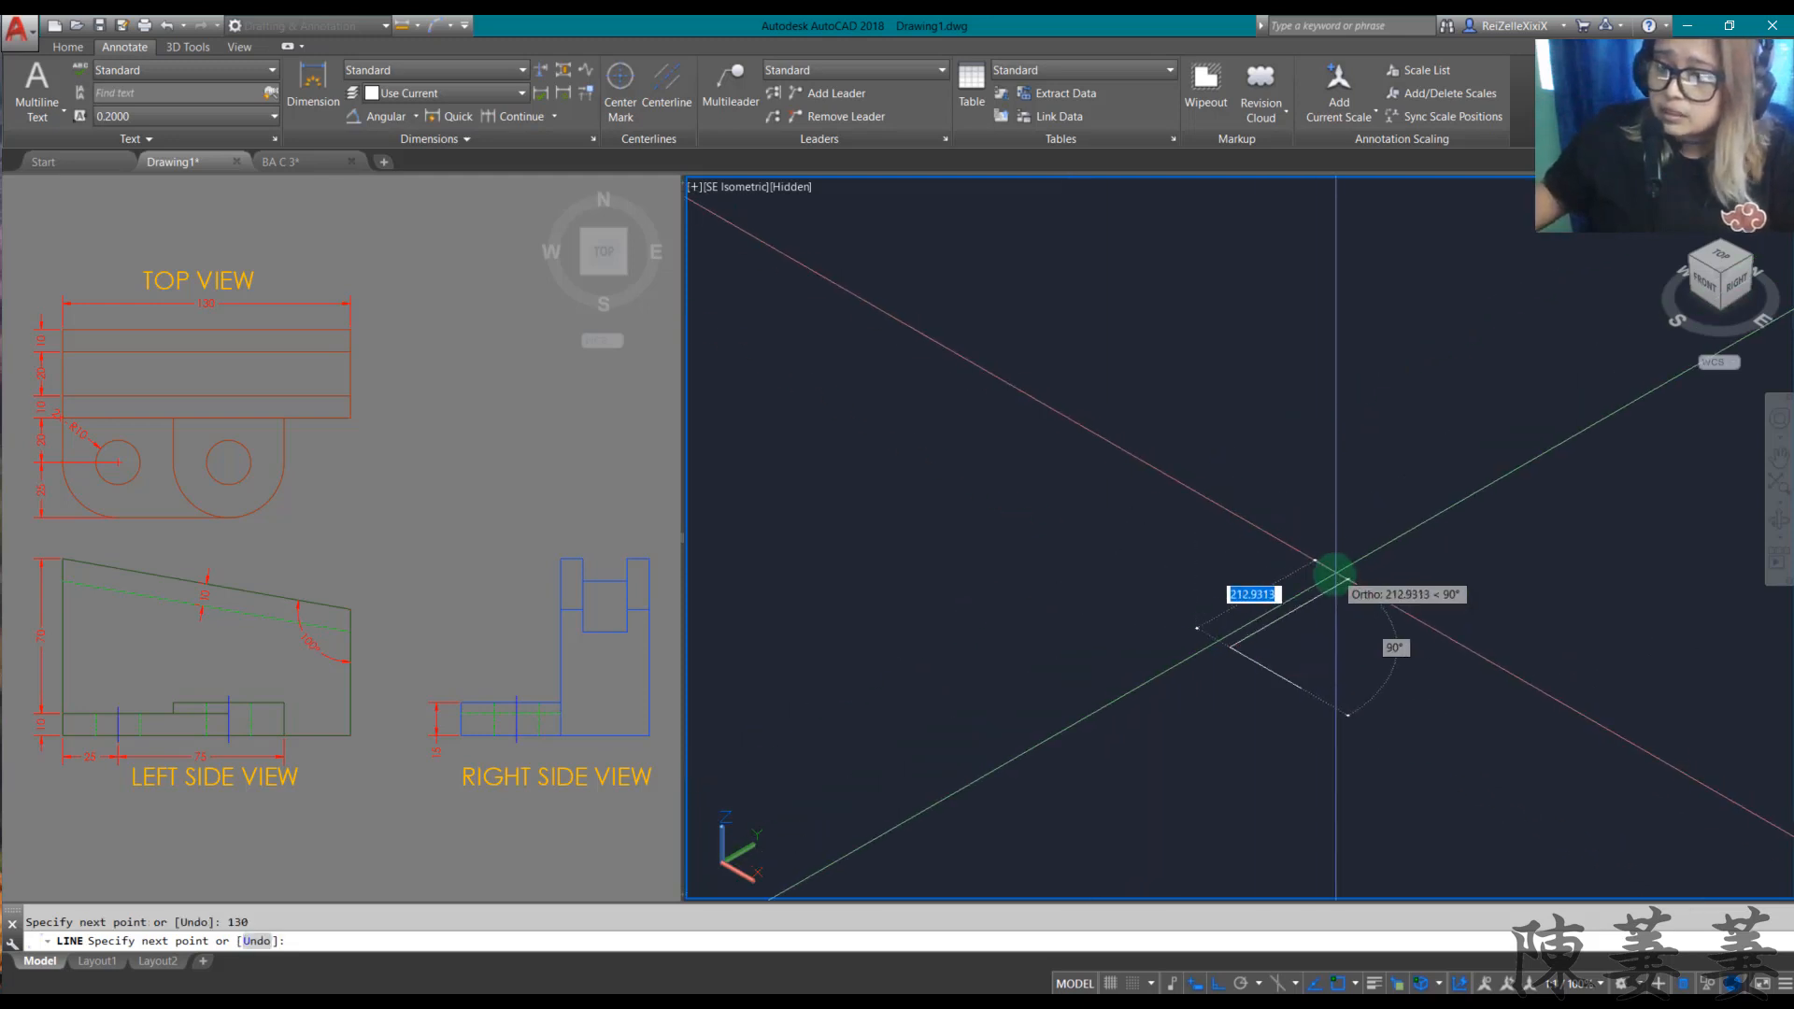
pyautogui.write('80')
pyautogui.press('Return')
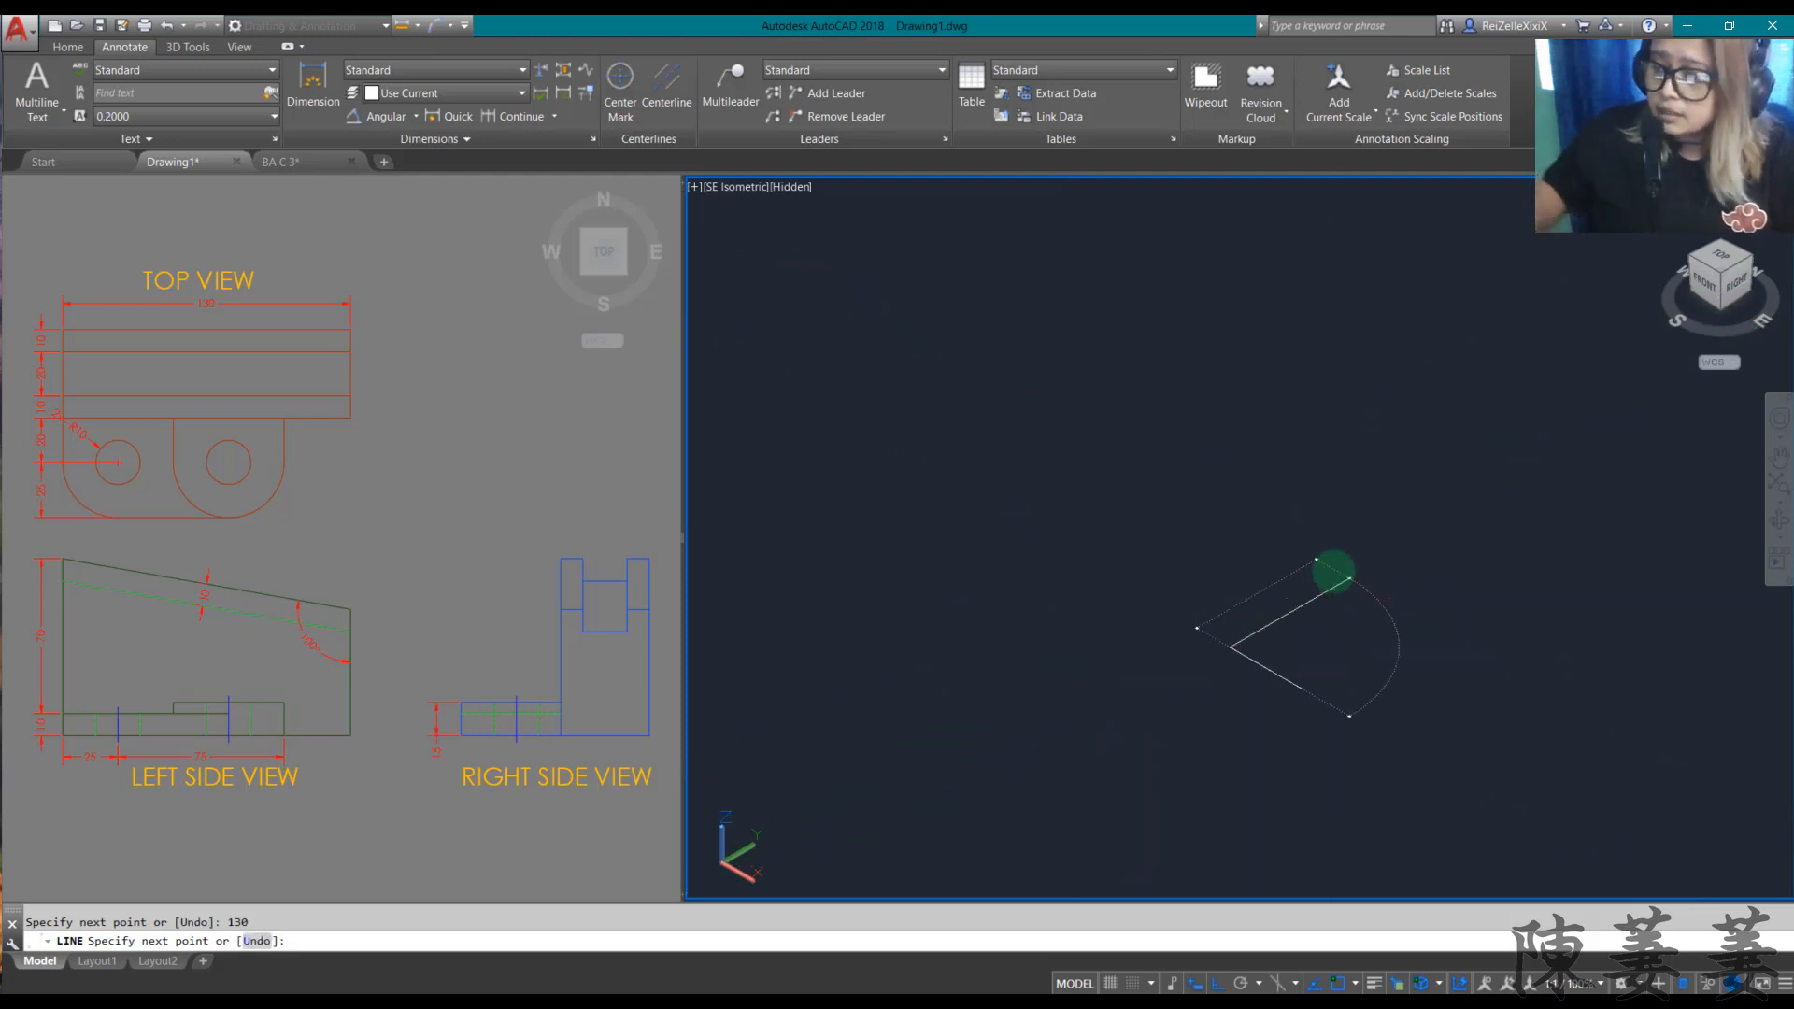
pyautogui.scroll(5, 1340, 571)
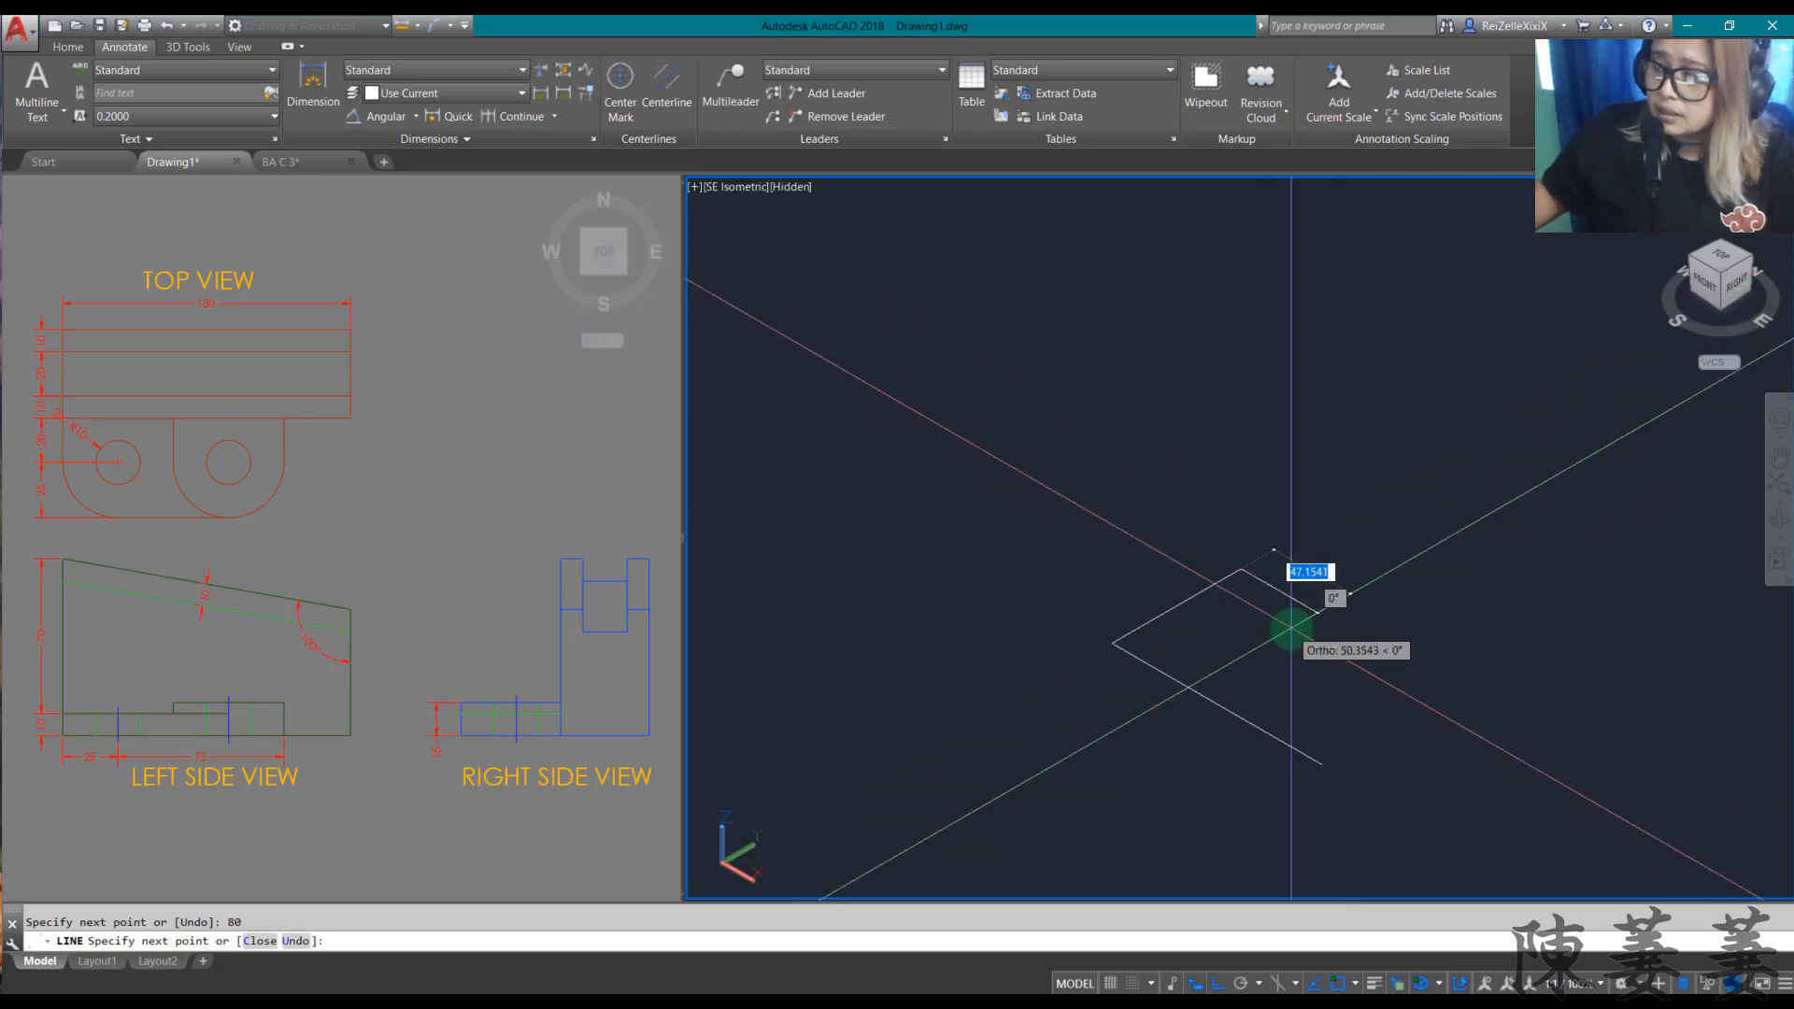
pyautogui.scroll(6, 1389, 609)
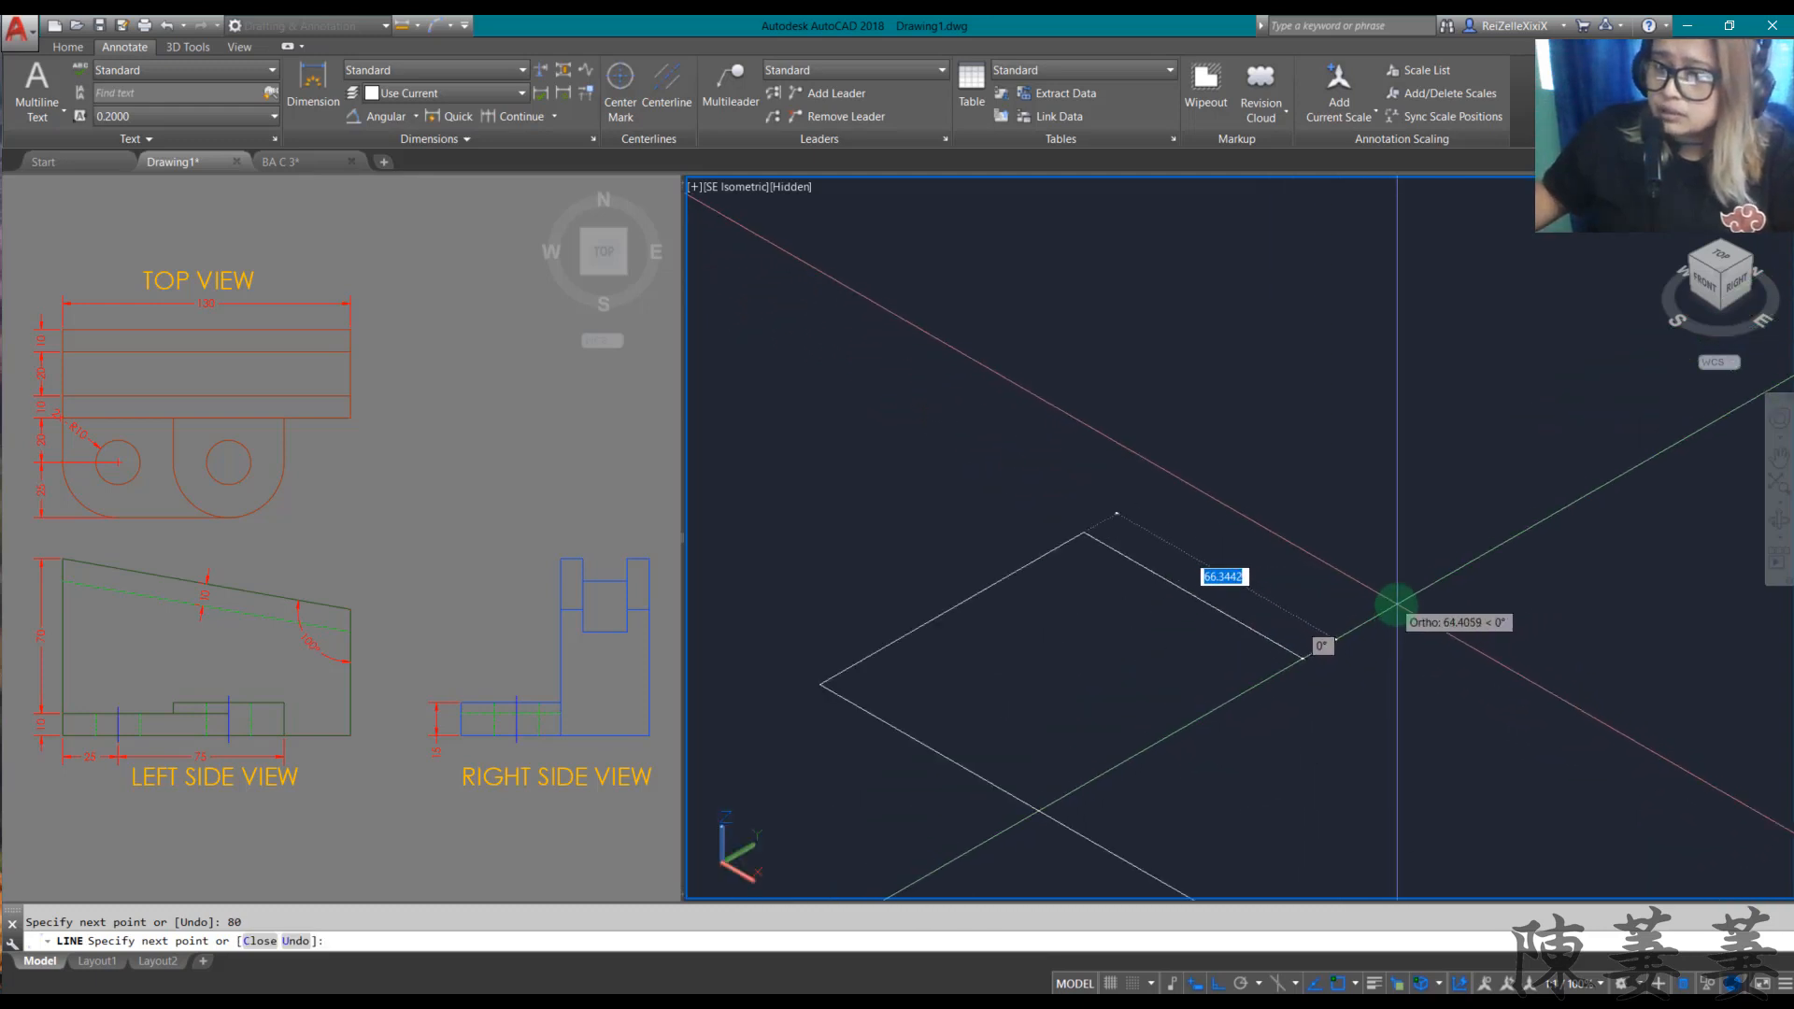
pyautogui.scroll(-4, 1396, 607)
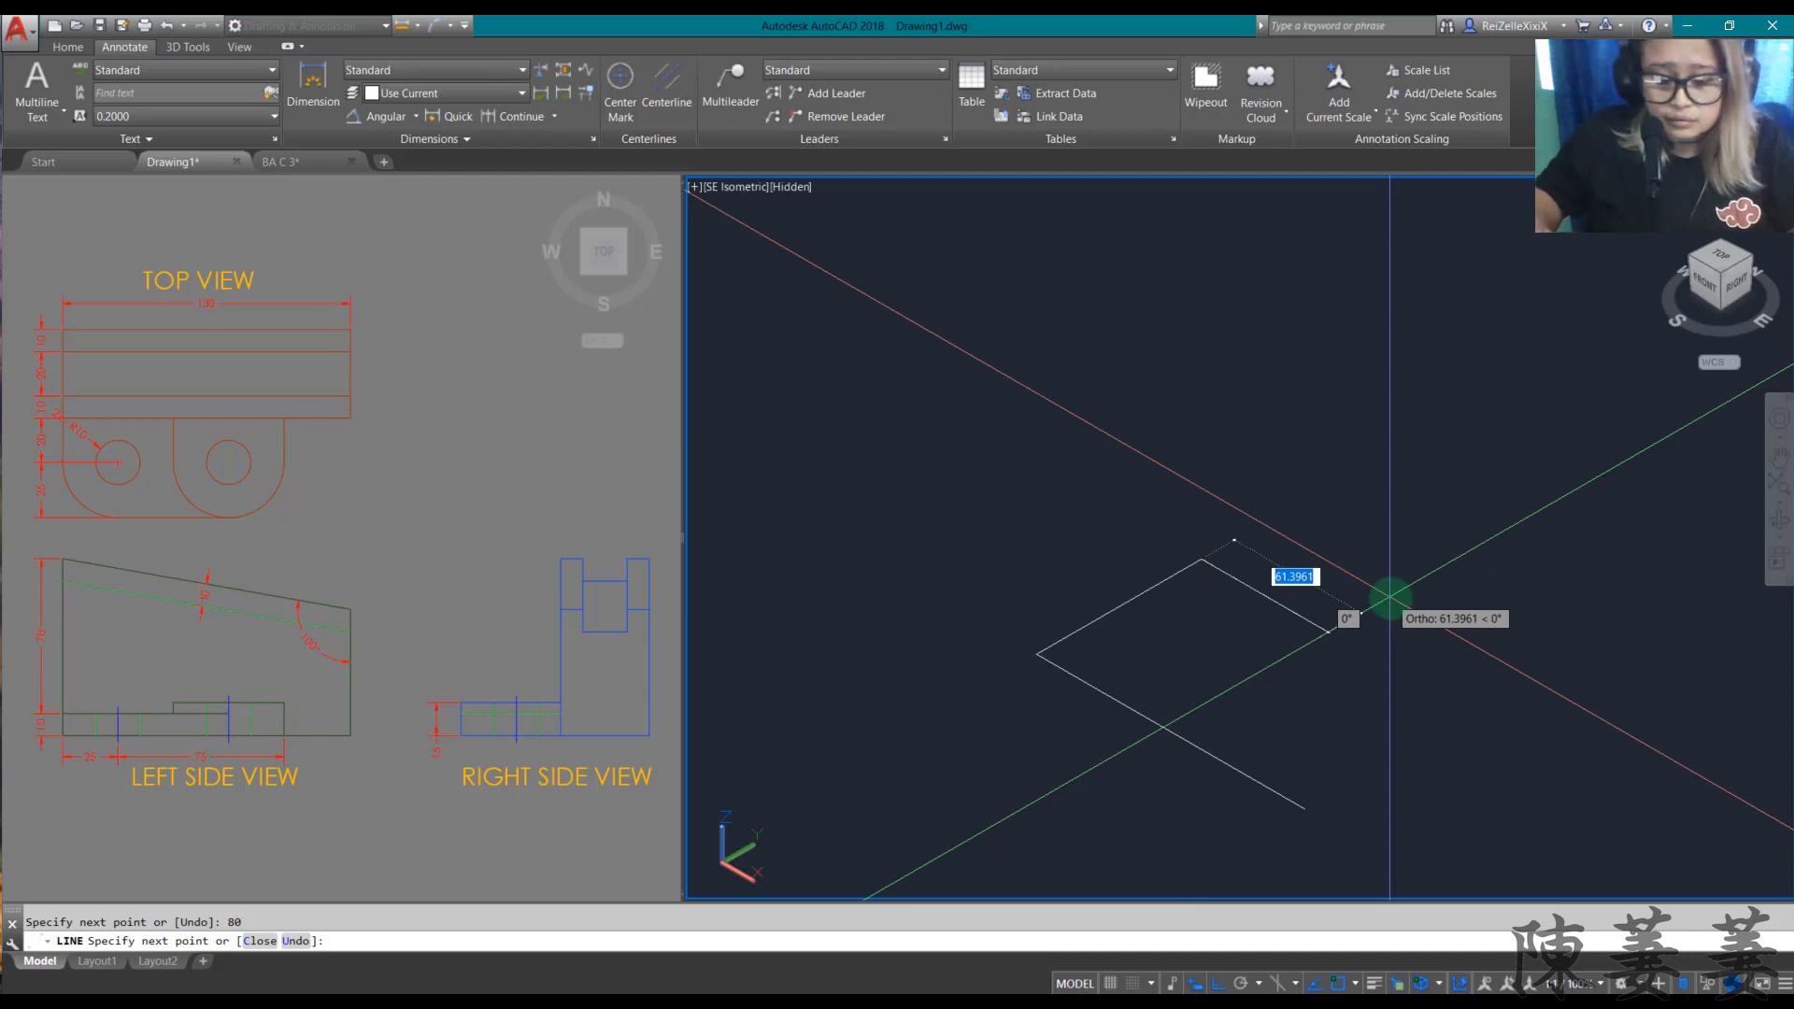
pyautogui.press('F8')
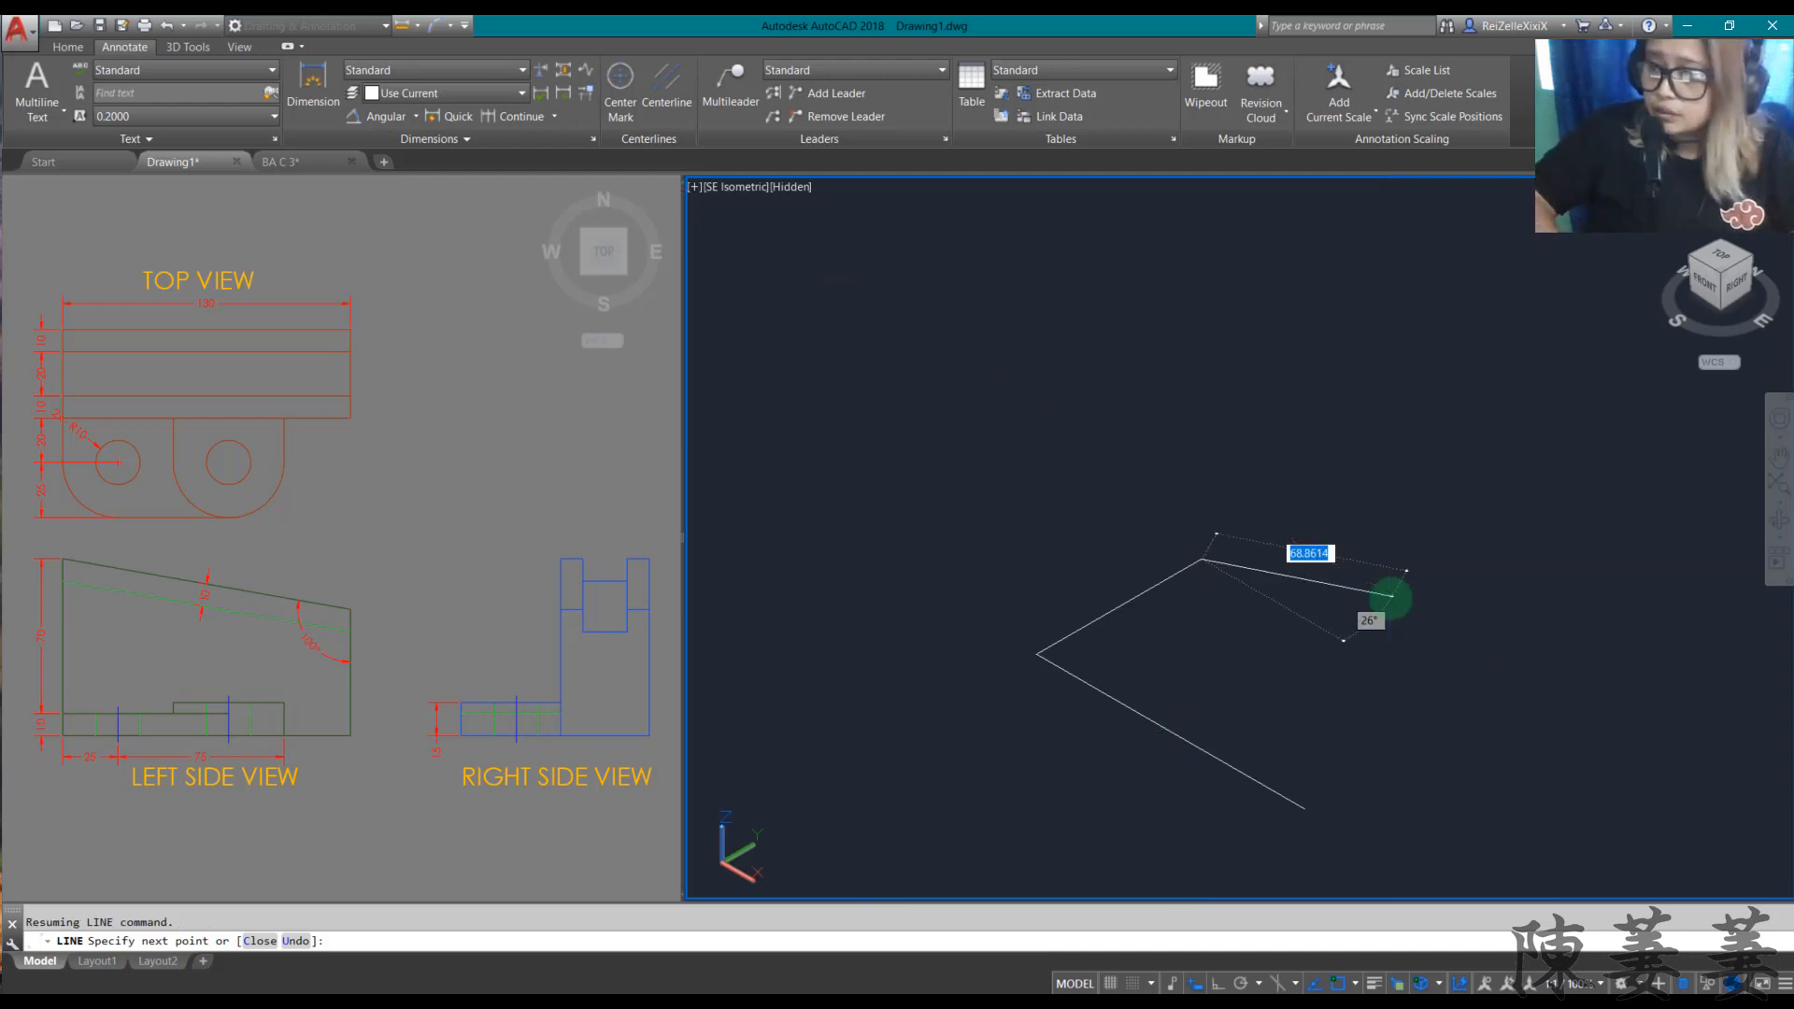
pyautogui.press('F8')
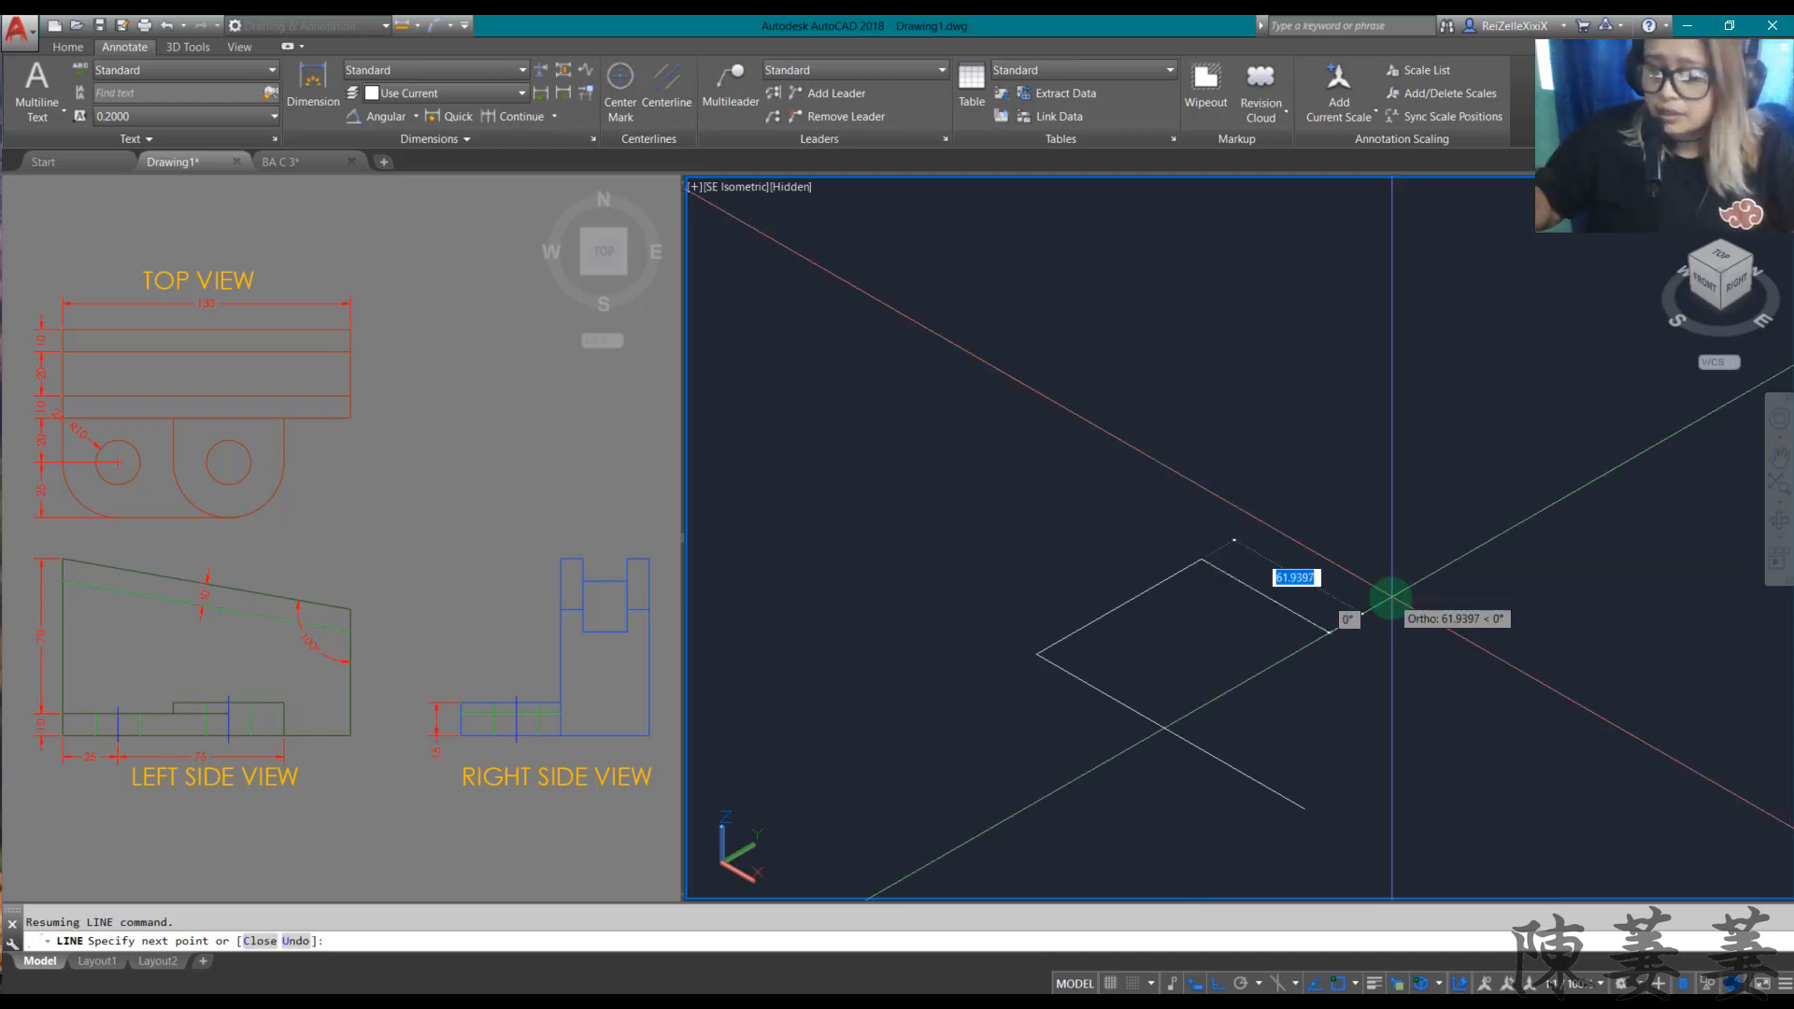
pyautogui.write('-')
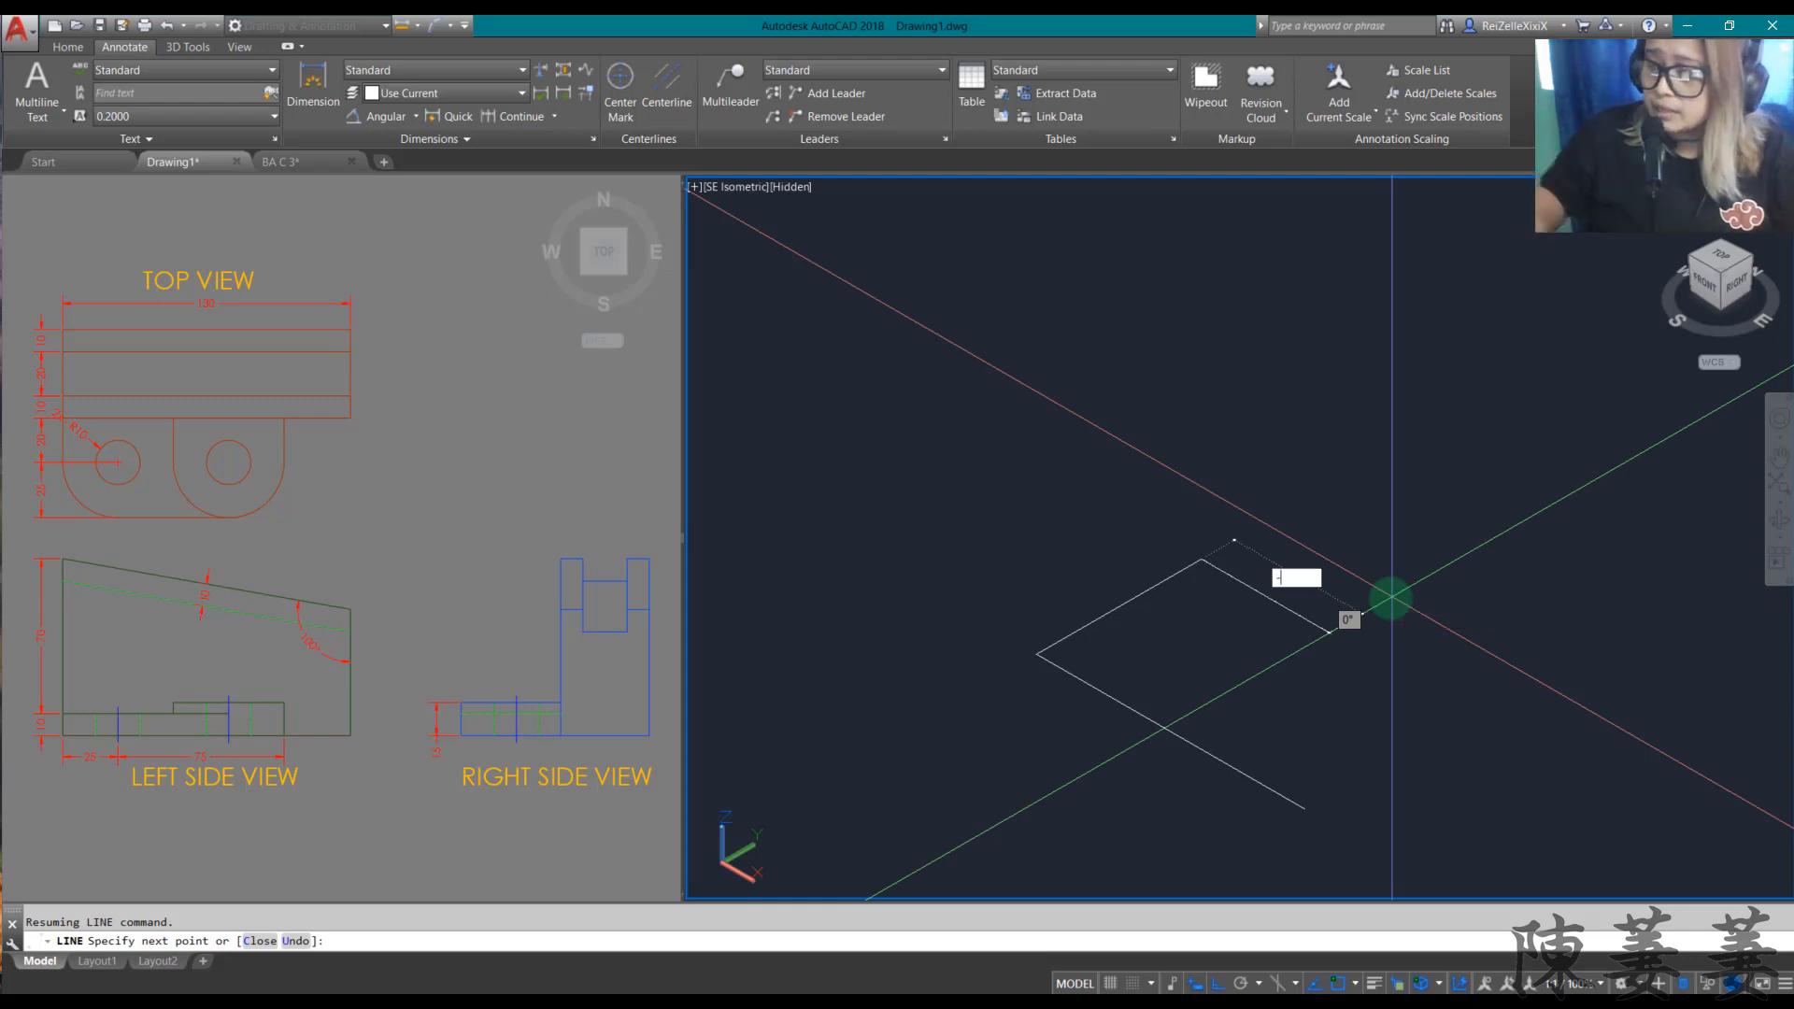
pyautogui.write('10')
pyautogui.press('Return')
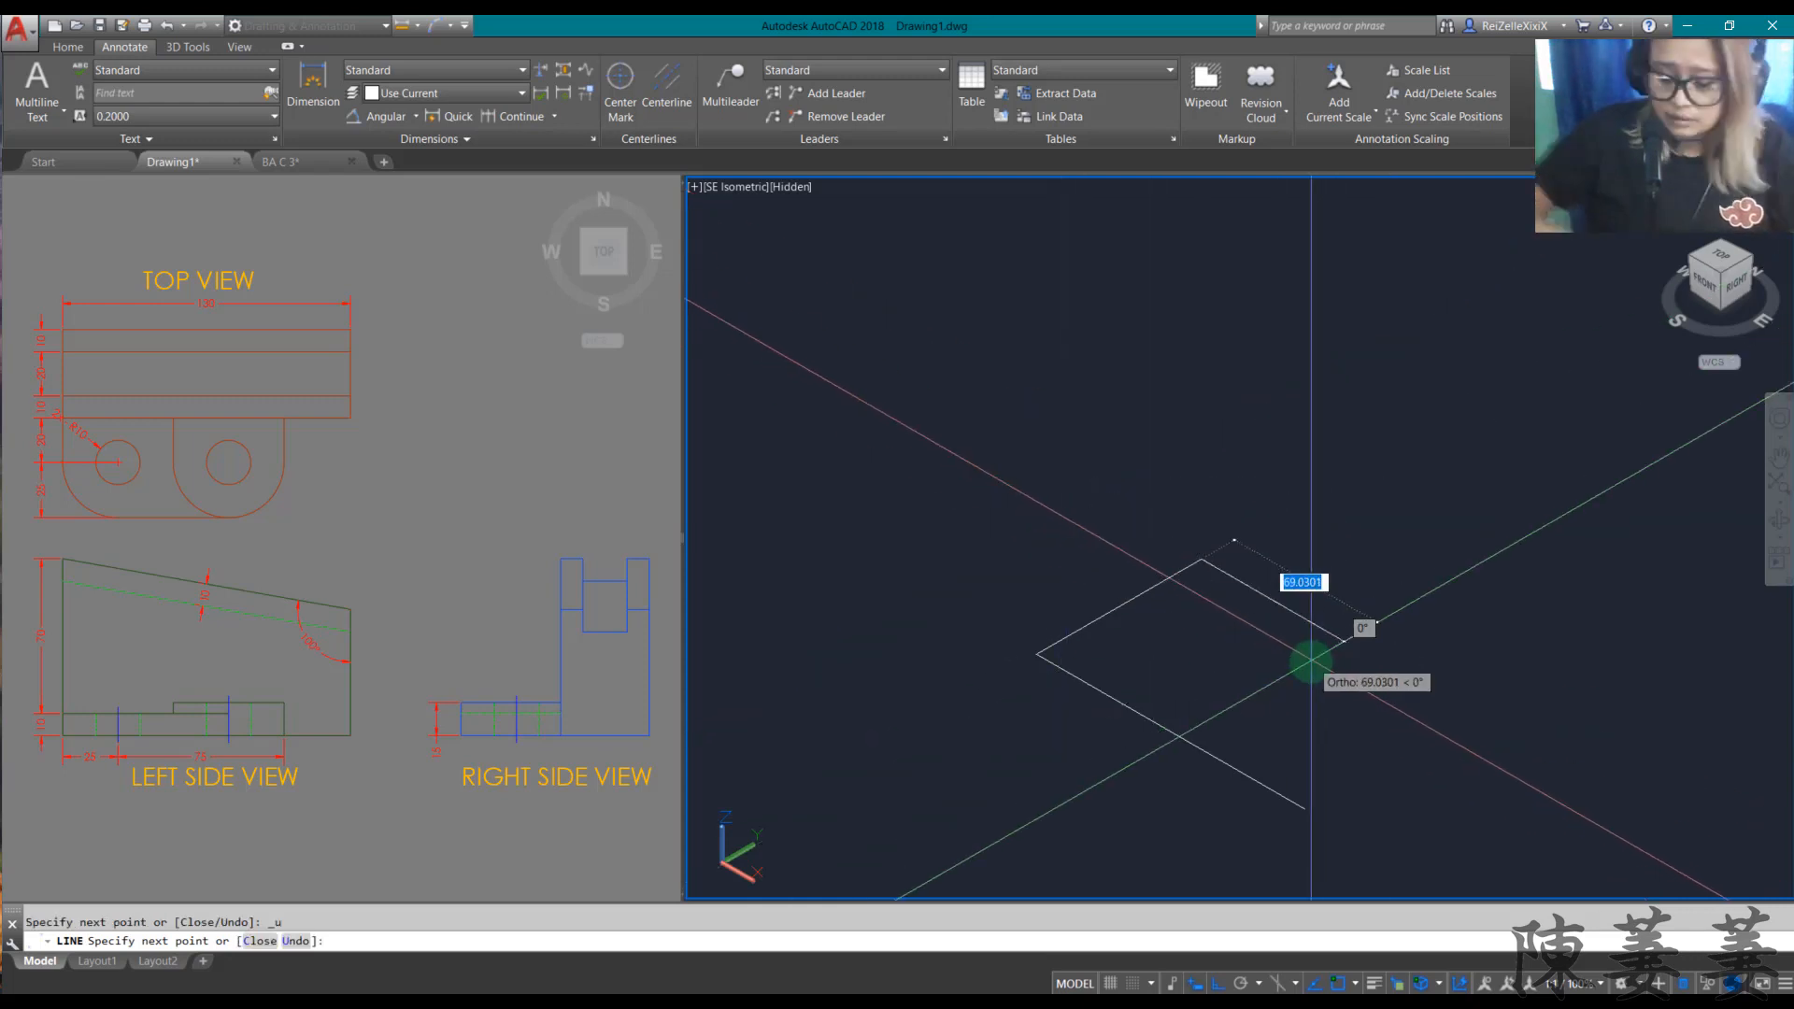
# Step: Continue from the 80-unit line with a sloped line at an angle of -10°, about 175 units long
pyautogui.press('F8')
pyautogui.write('<')
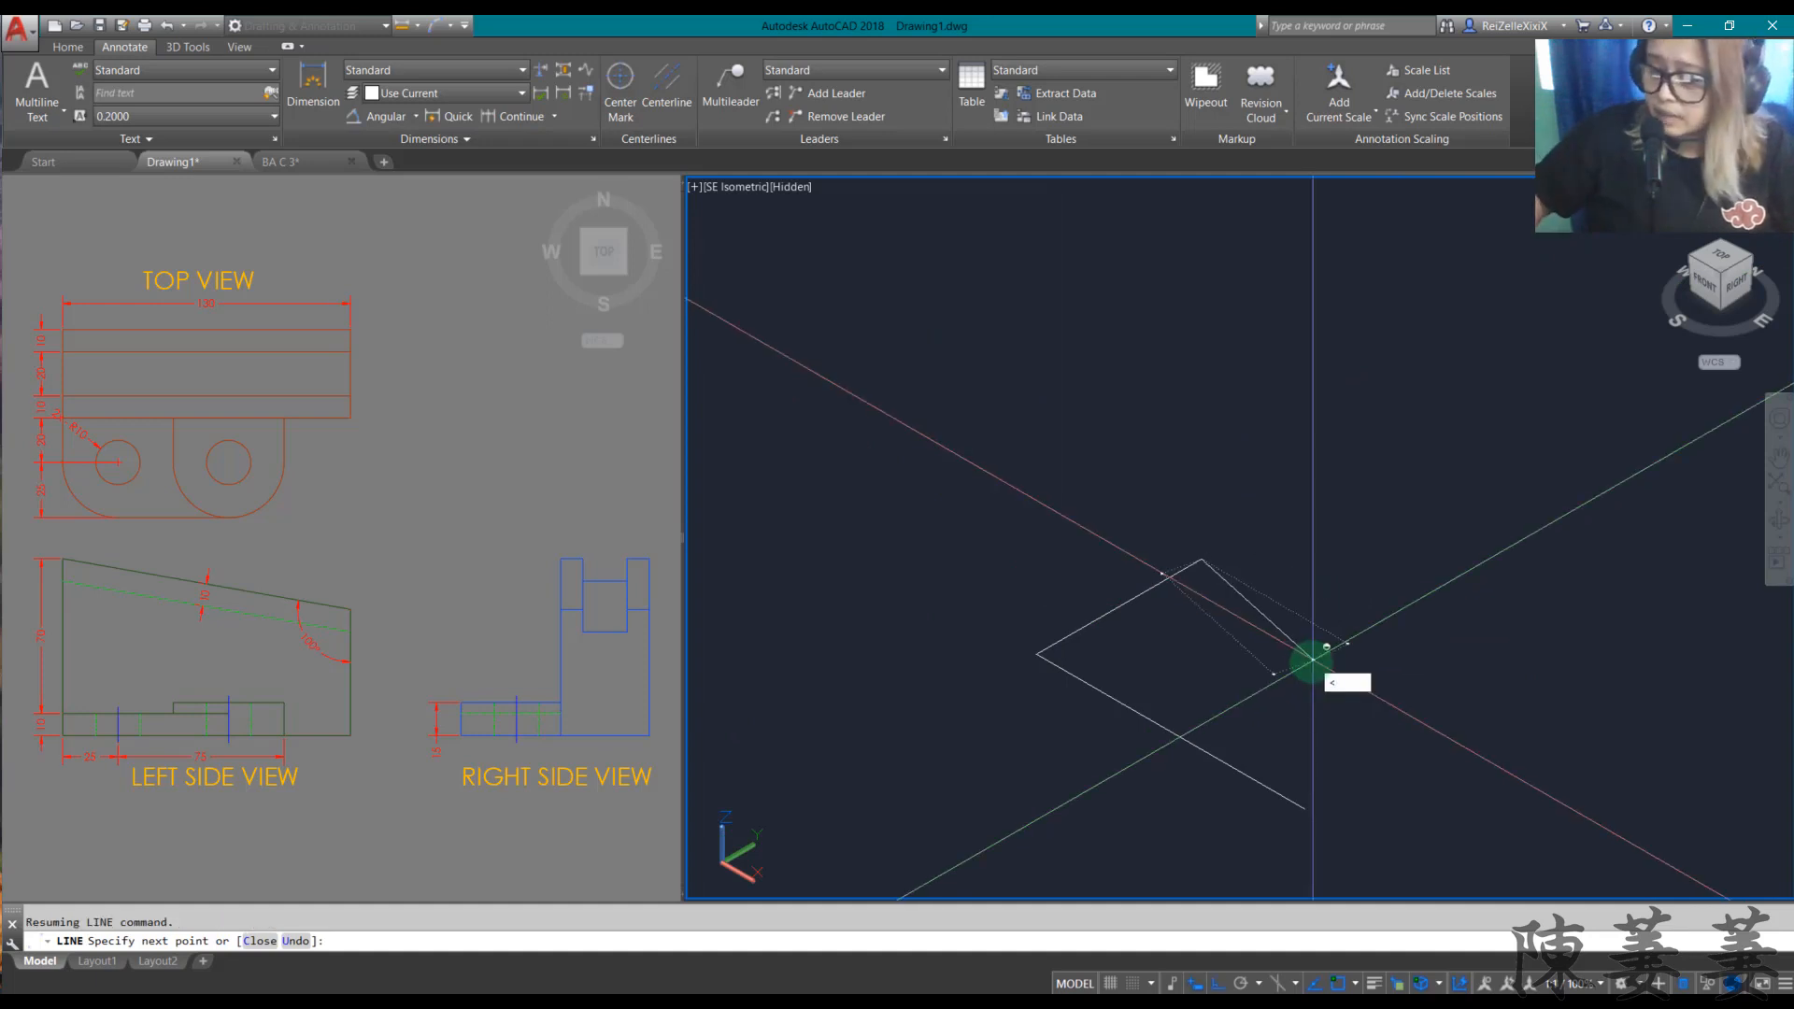
pyautogui.write('-10')
pyautogui.press('Return')
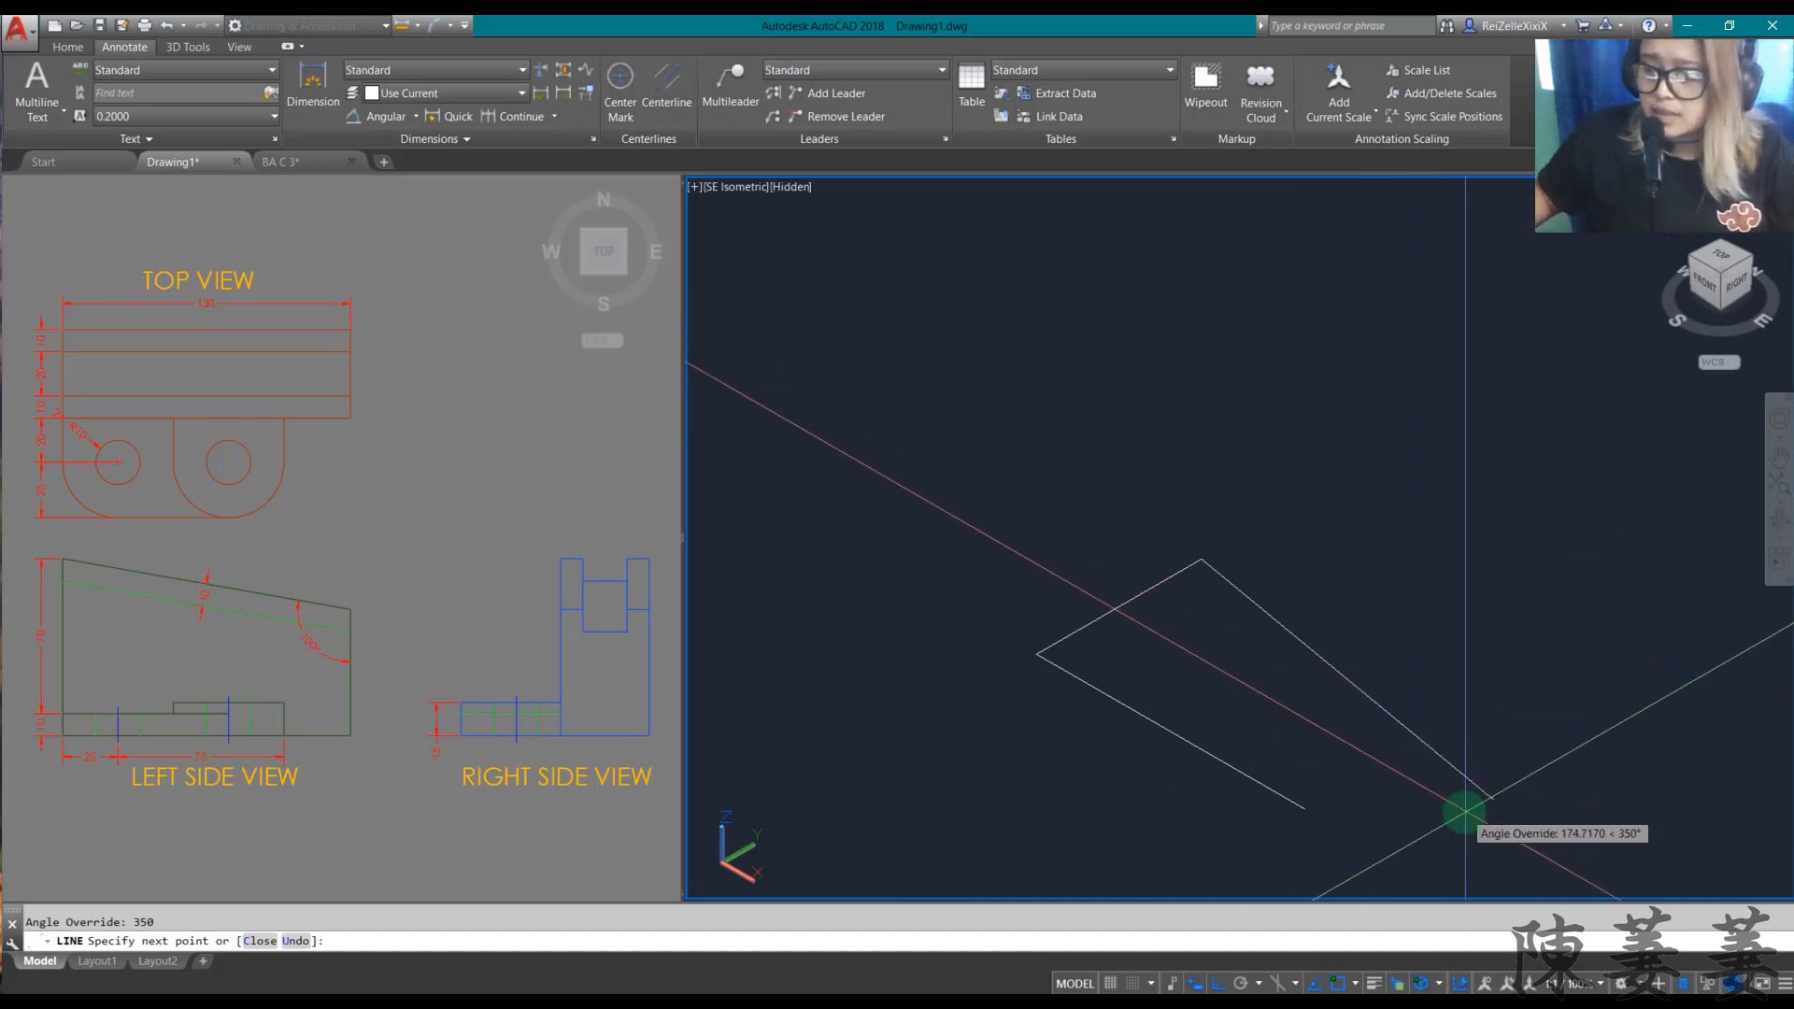
pyautogui.click(1466, 813)
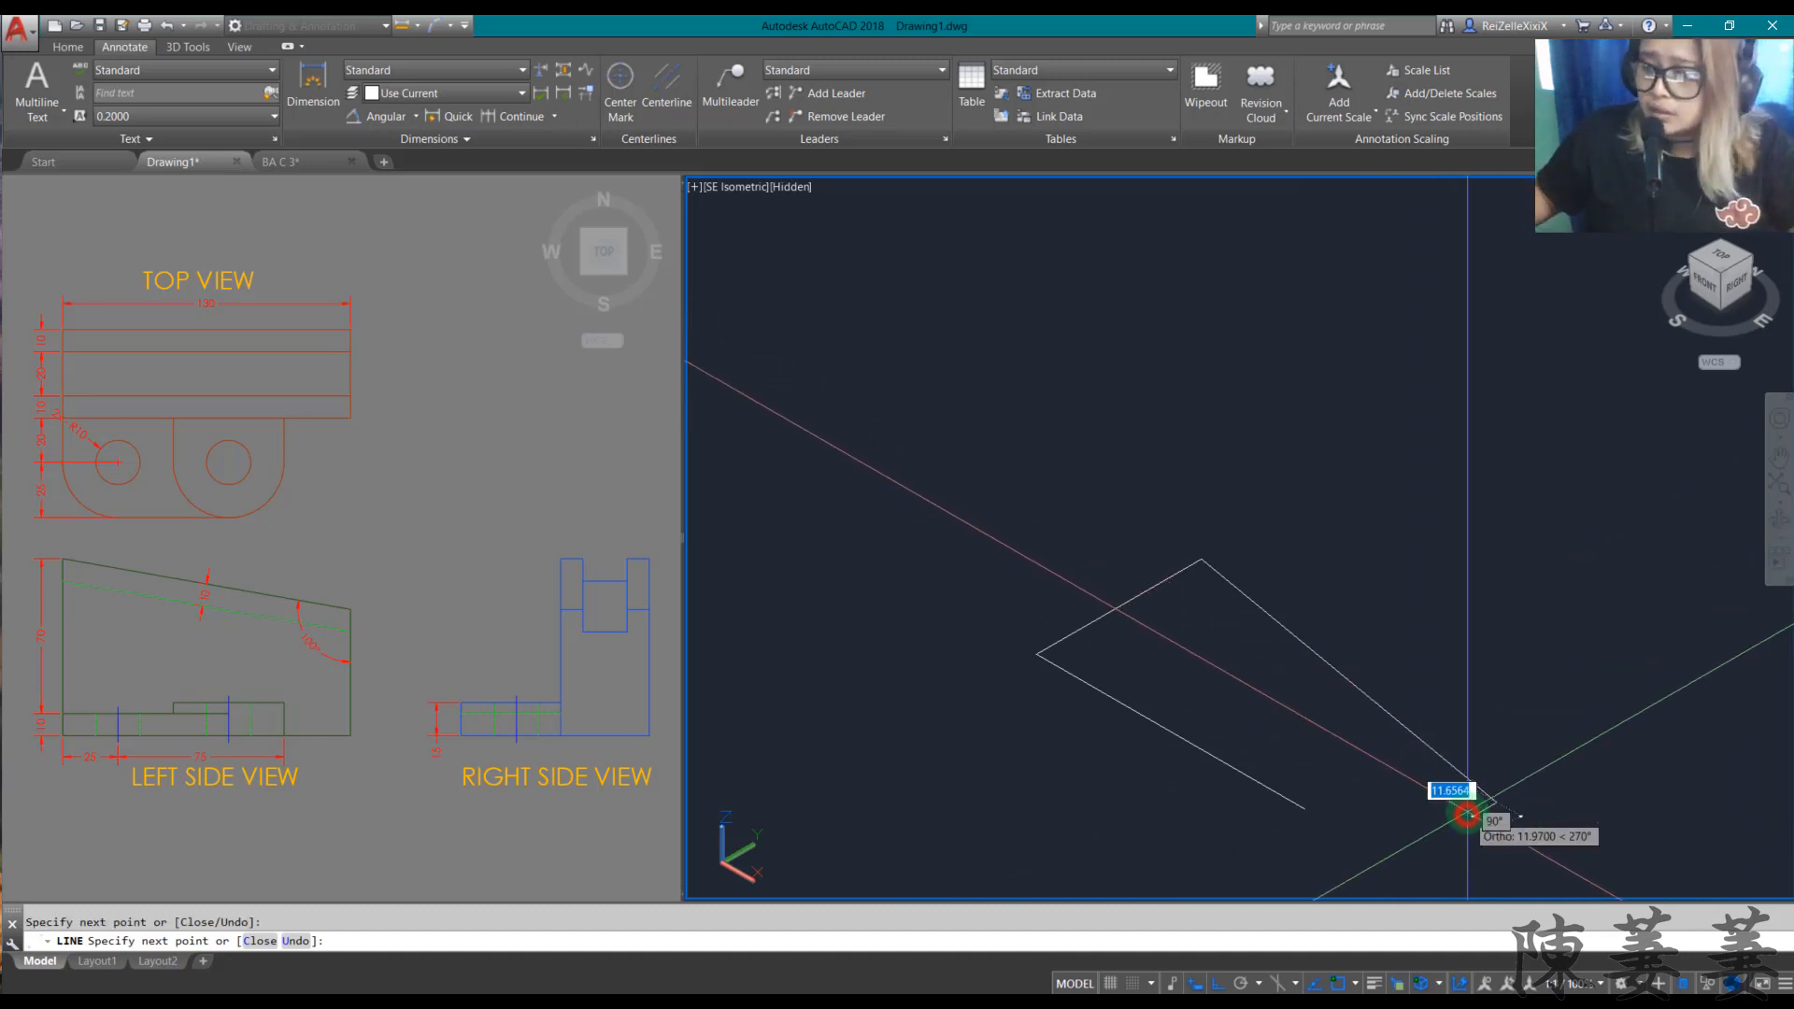
pyautogui.press('Return')
# Step: Draw a line about 137 units long at 90° from the free end of the 130-unit line, crossing the sloped line
pyautogui.press('Return')
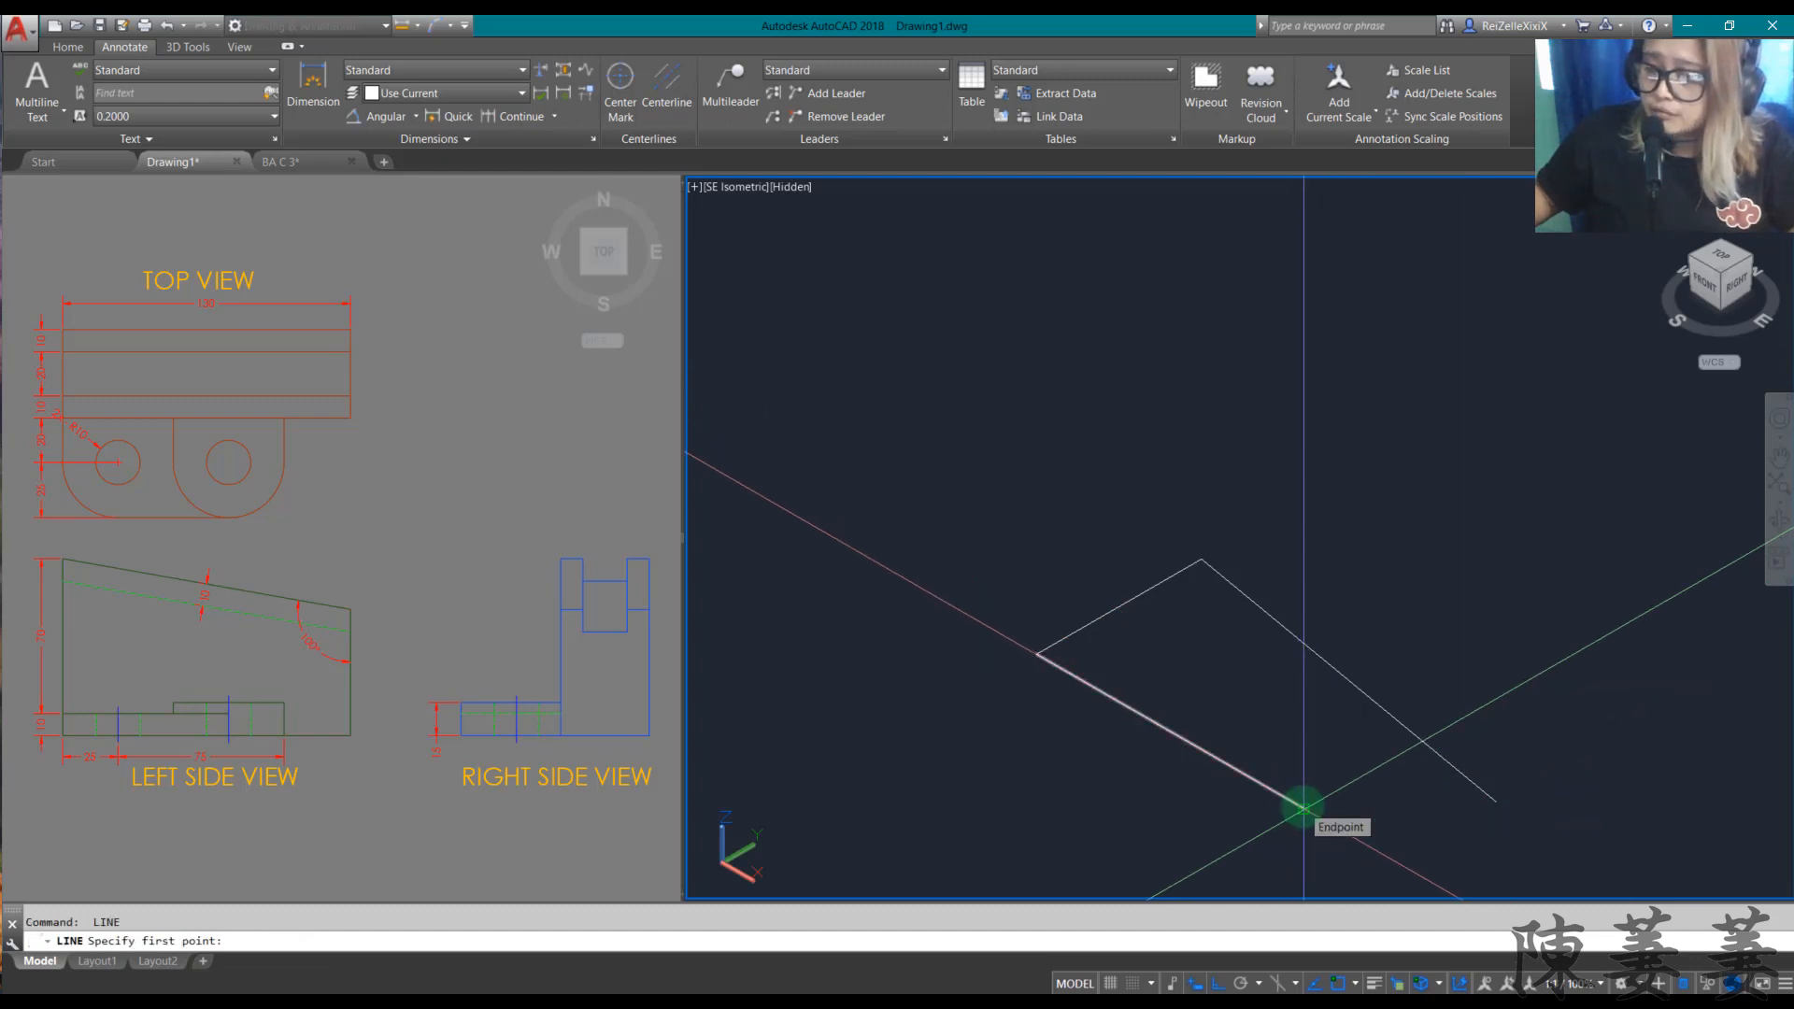
pyautogui.click(1303, 808)
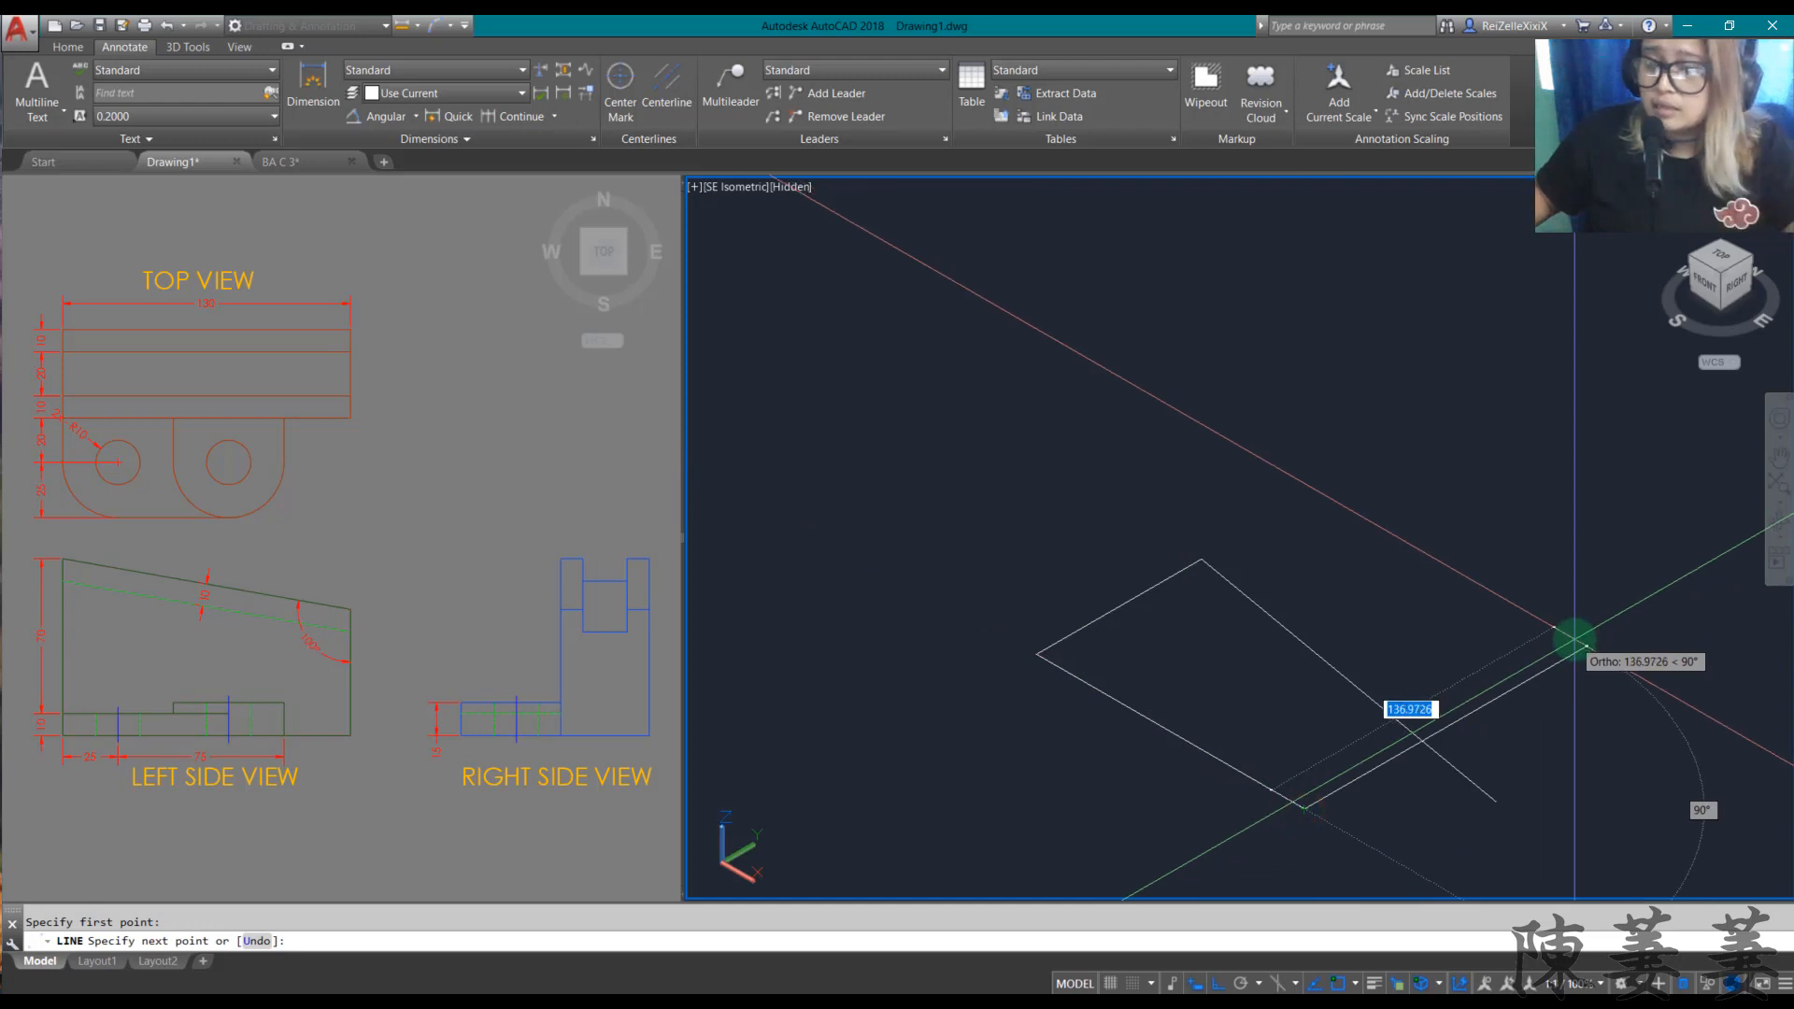
pyautogui.click(1574, 639)
pyautogui.press('Escape')
pyautogui.press('Escape')
# Step: Trim both line ends that extend past the intersection of the sloped line and the last drawn line, closing the profile
pyautogui.write('tr')
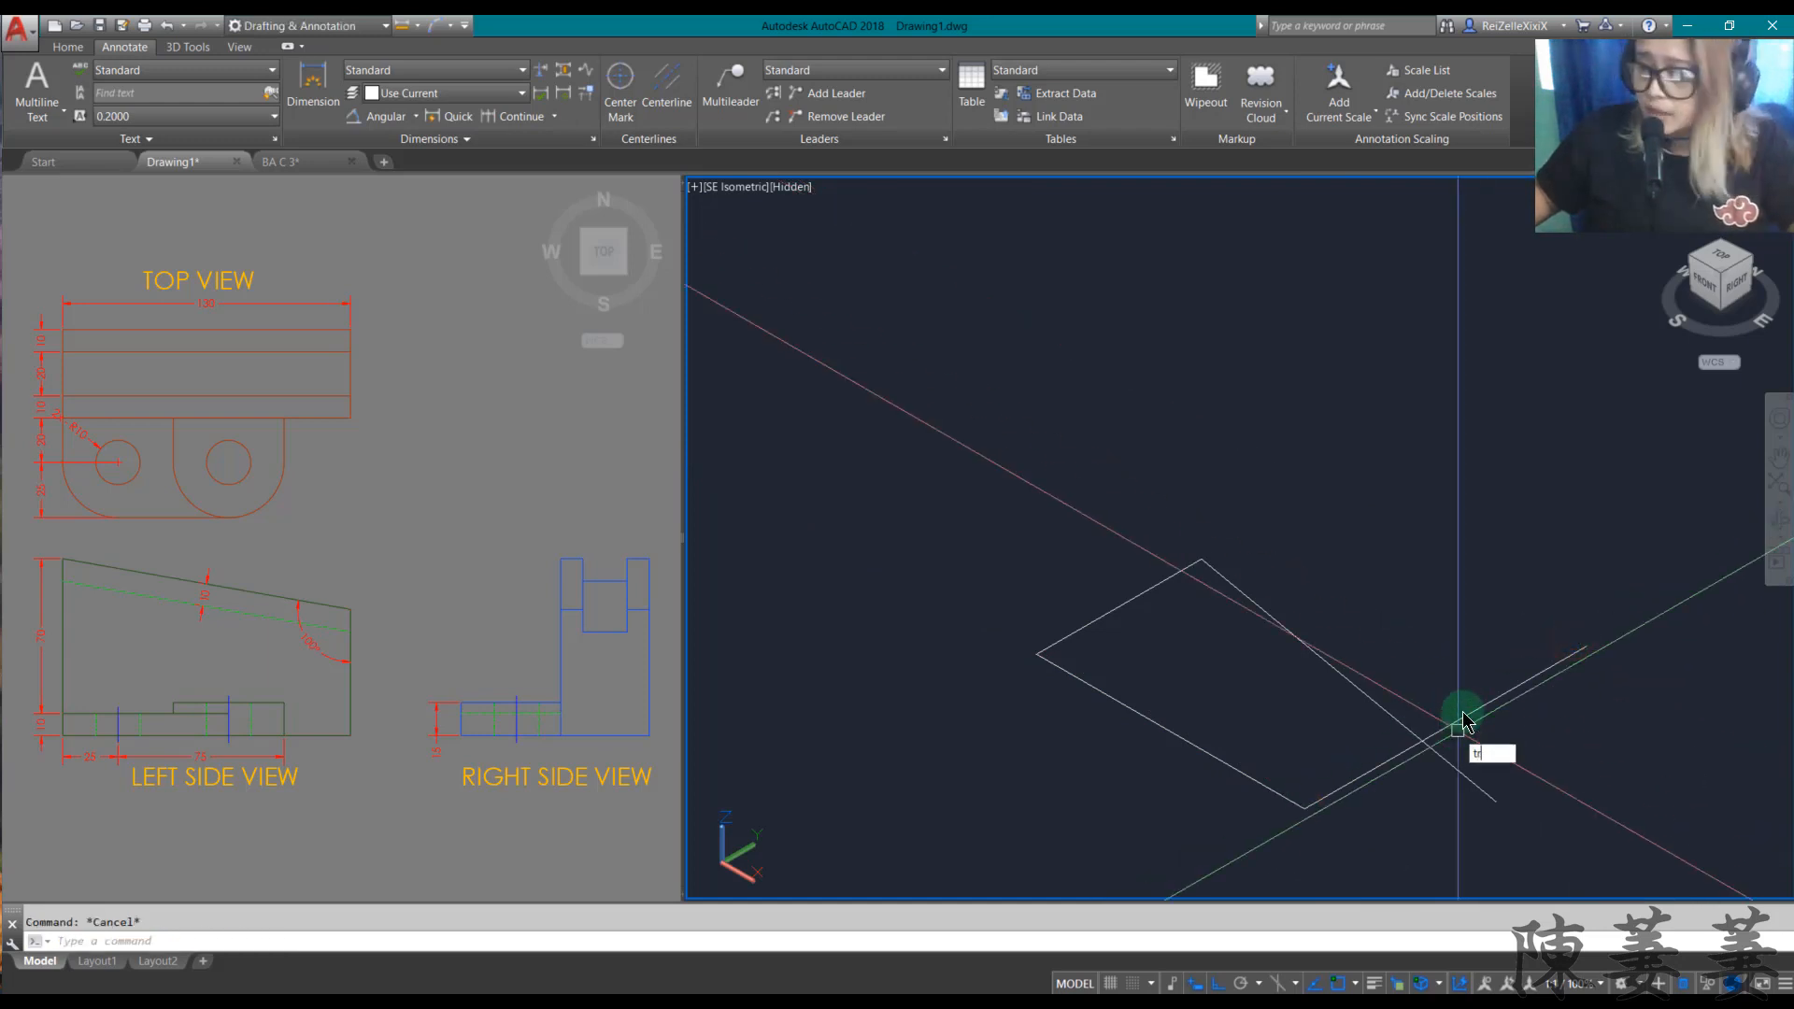
pyautogui.press('Return')
pyautogui.rightClick(1432, 634)
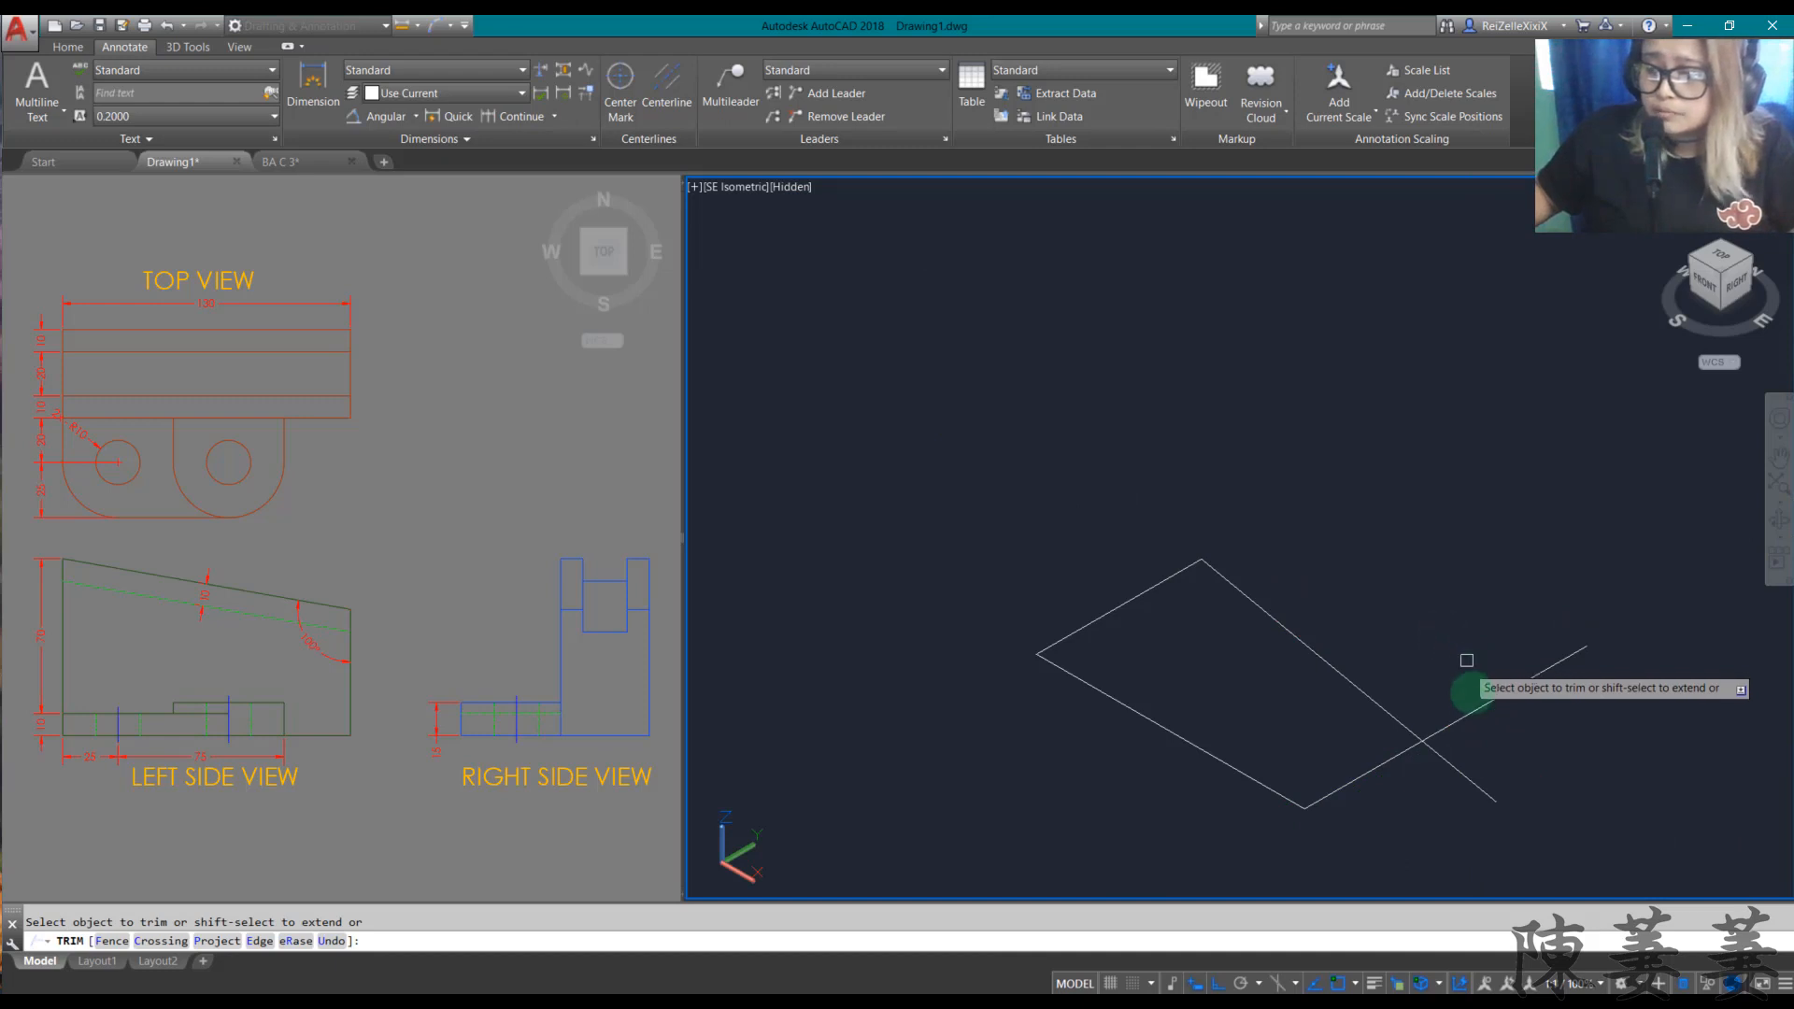
pyautogui.click(1473, 703)
pyautogui.click(1451, 770)
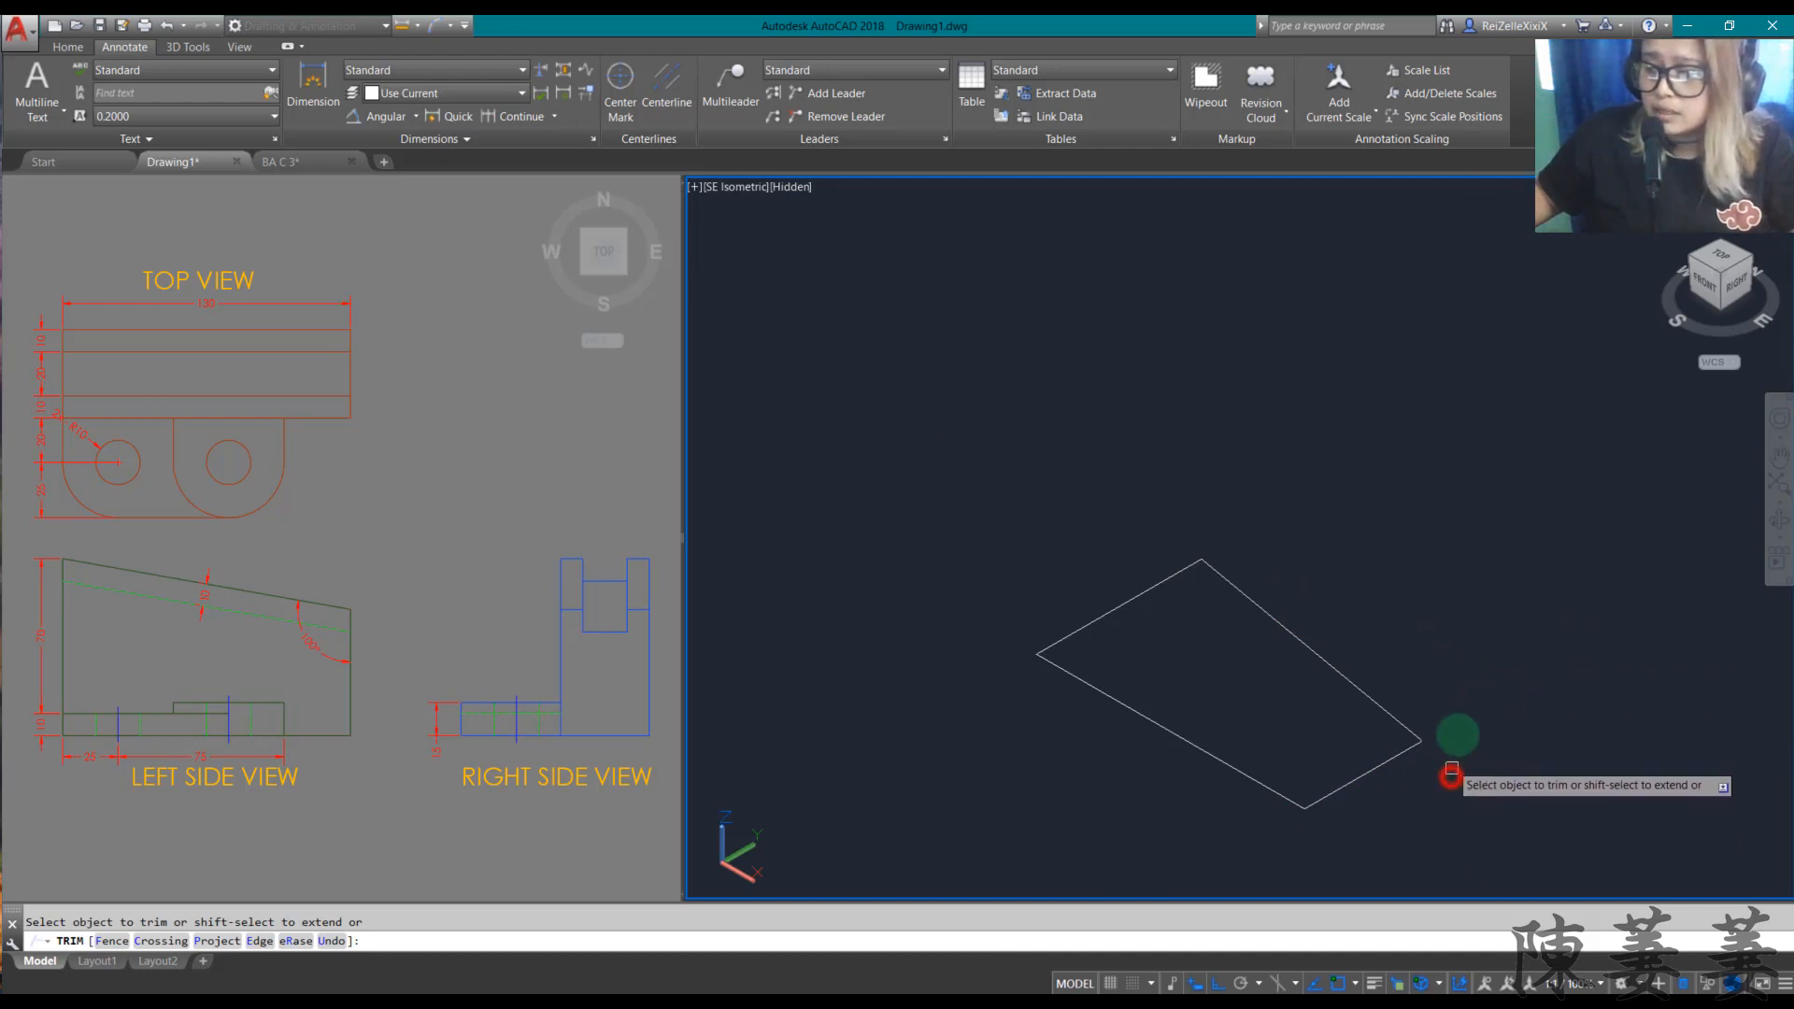
pyautogui.press('Escape')
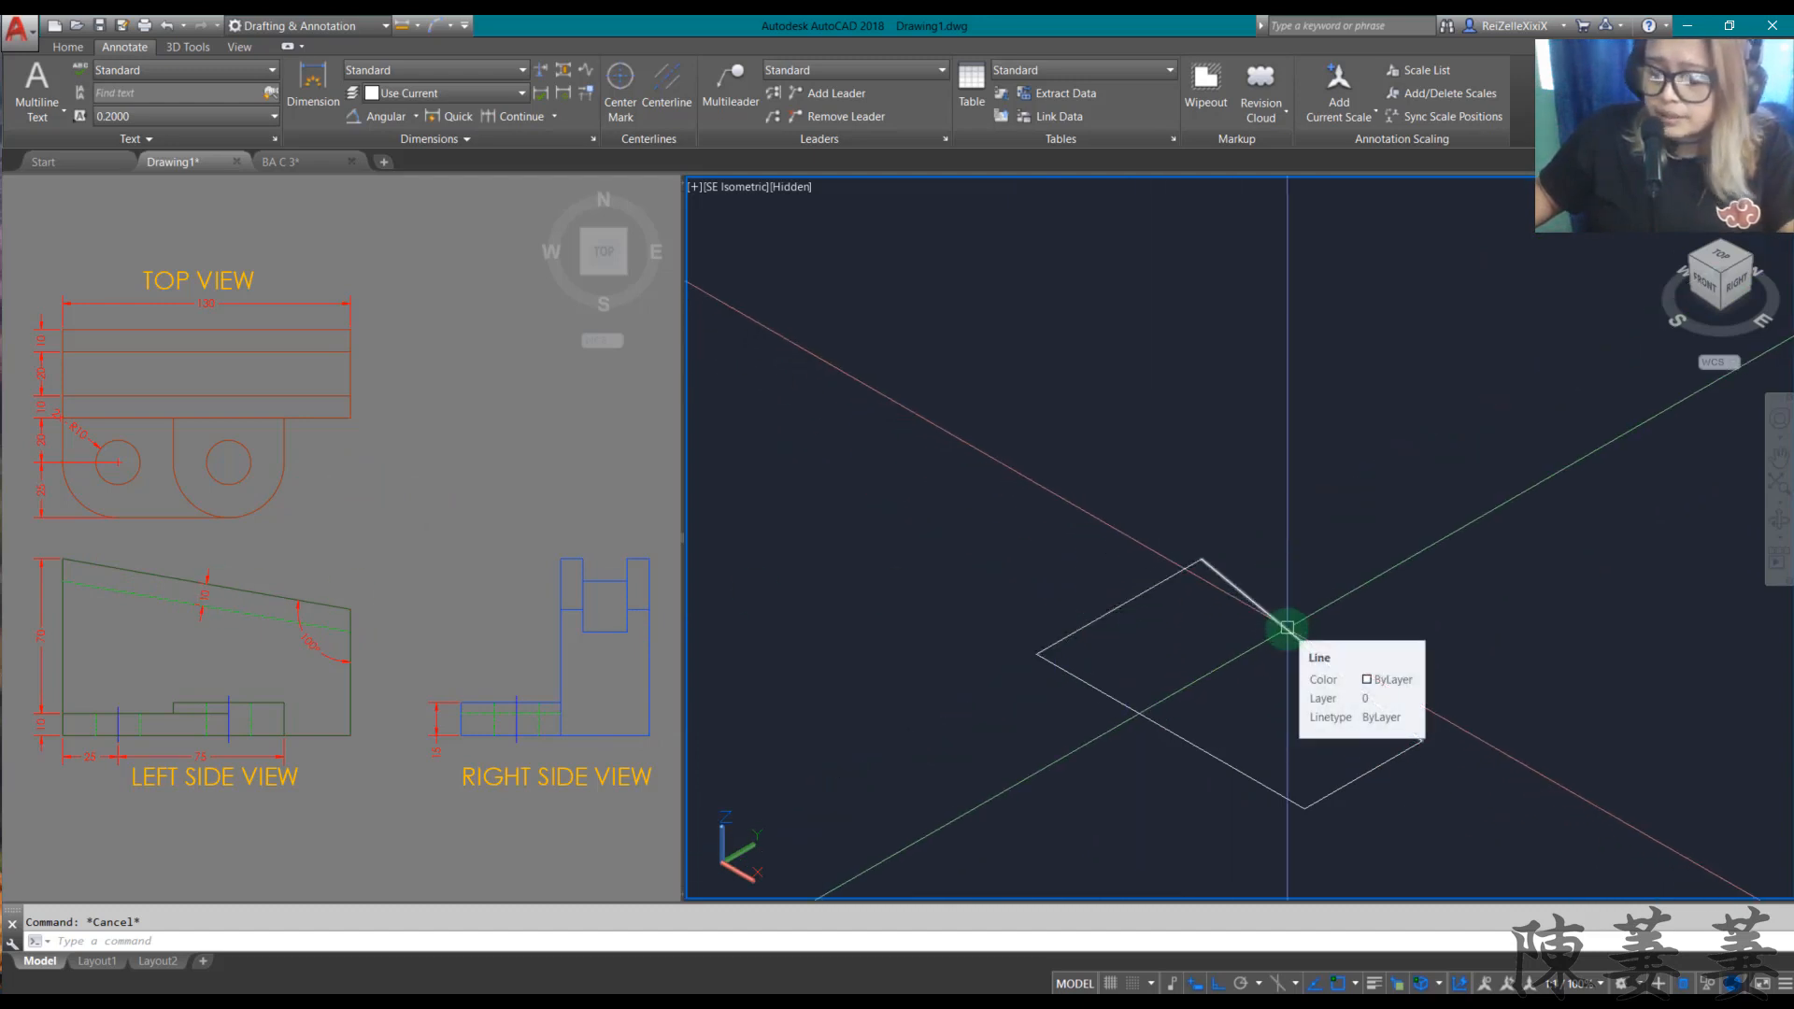
# Step: Offset the profile's sloped line 10 units toward the inside of the profile
pyautogui.write('o')
pyautogui.press('Return')
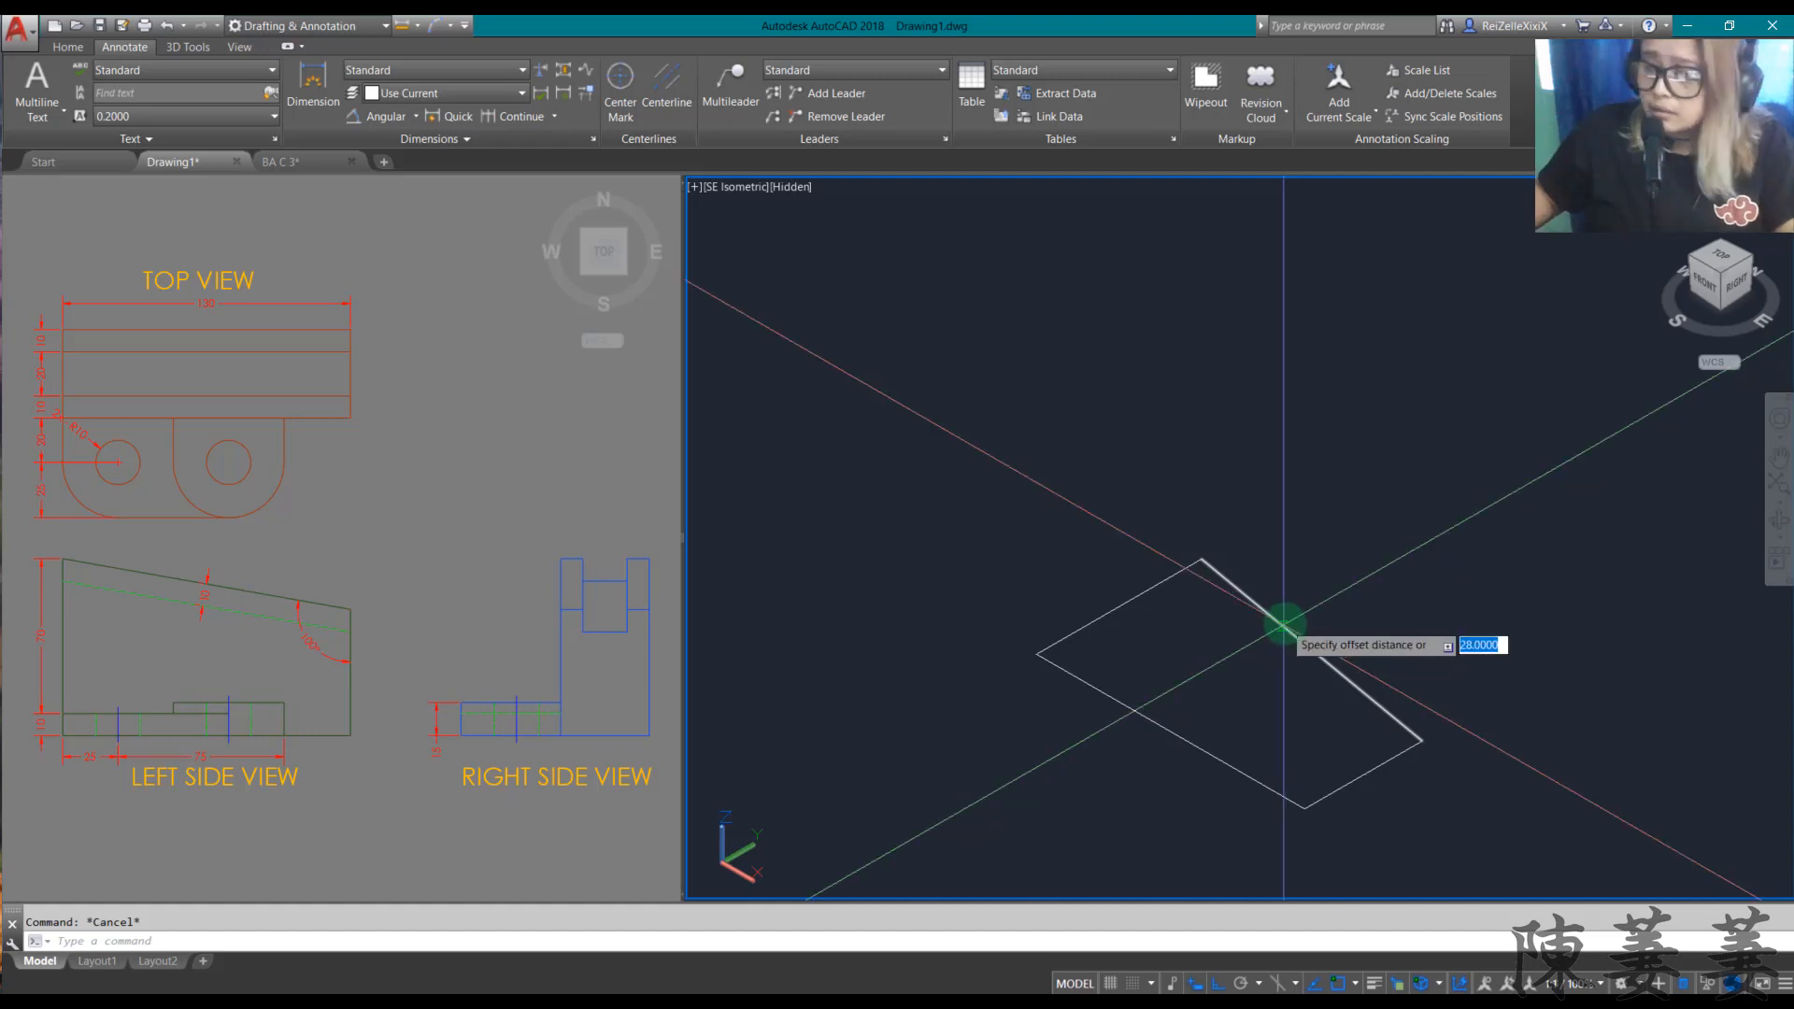
pyautogui.write('10')
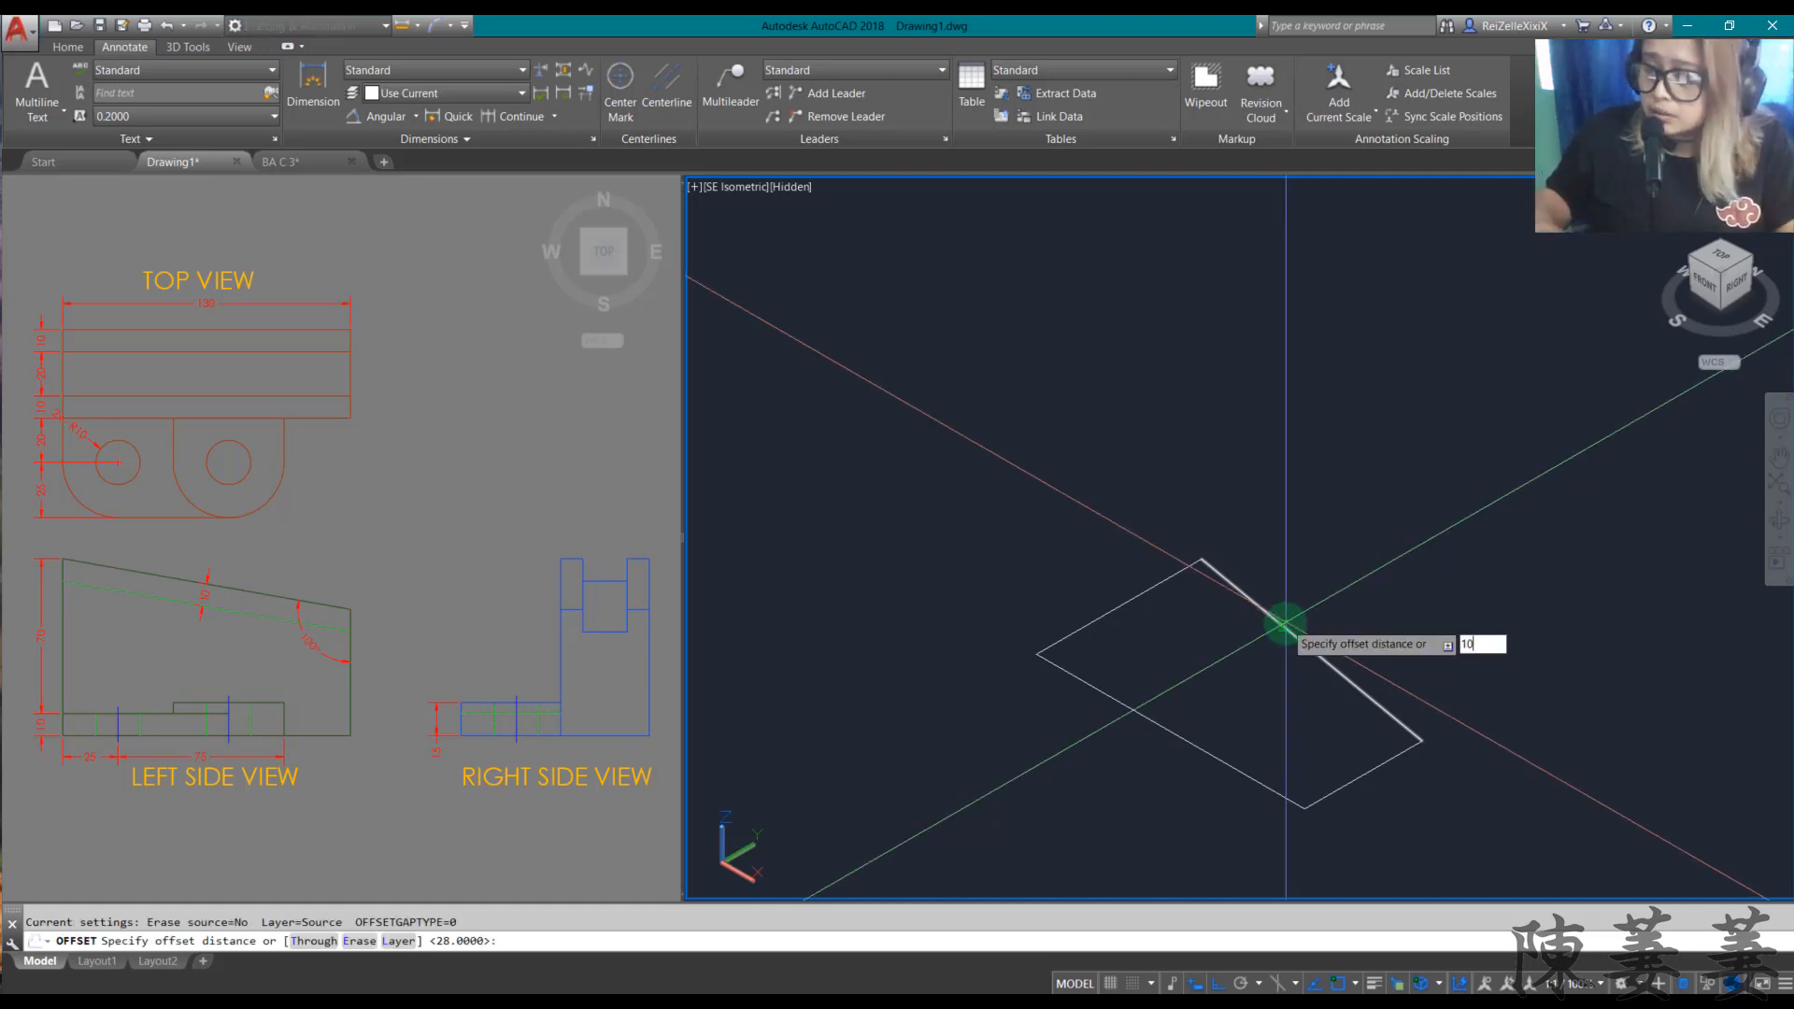
pyautogui.press('Return')
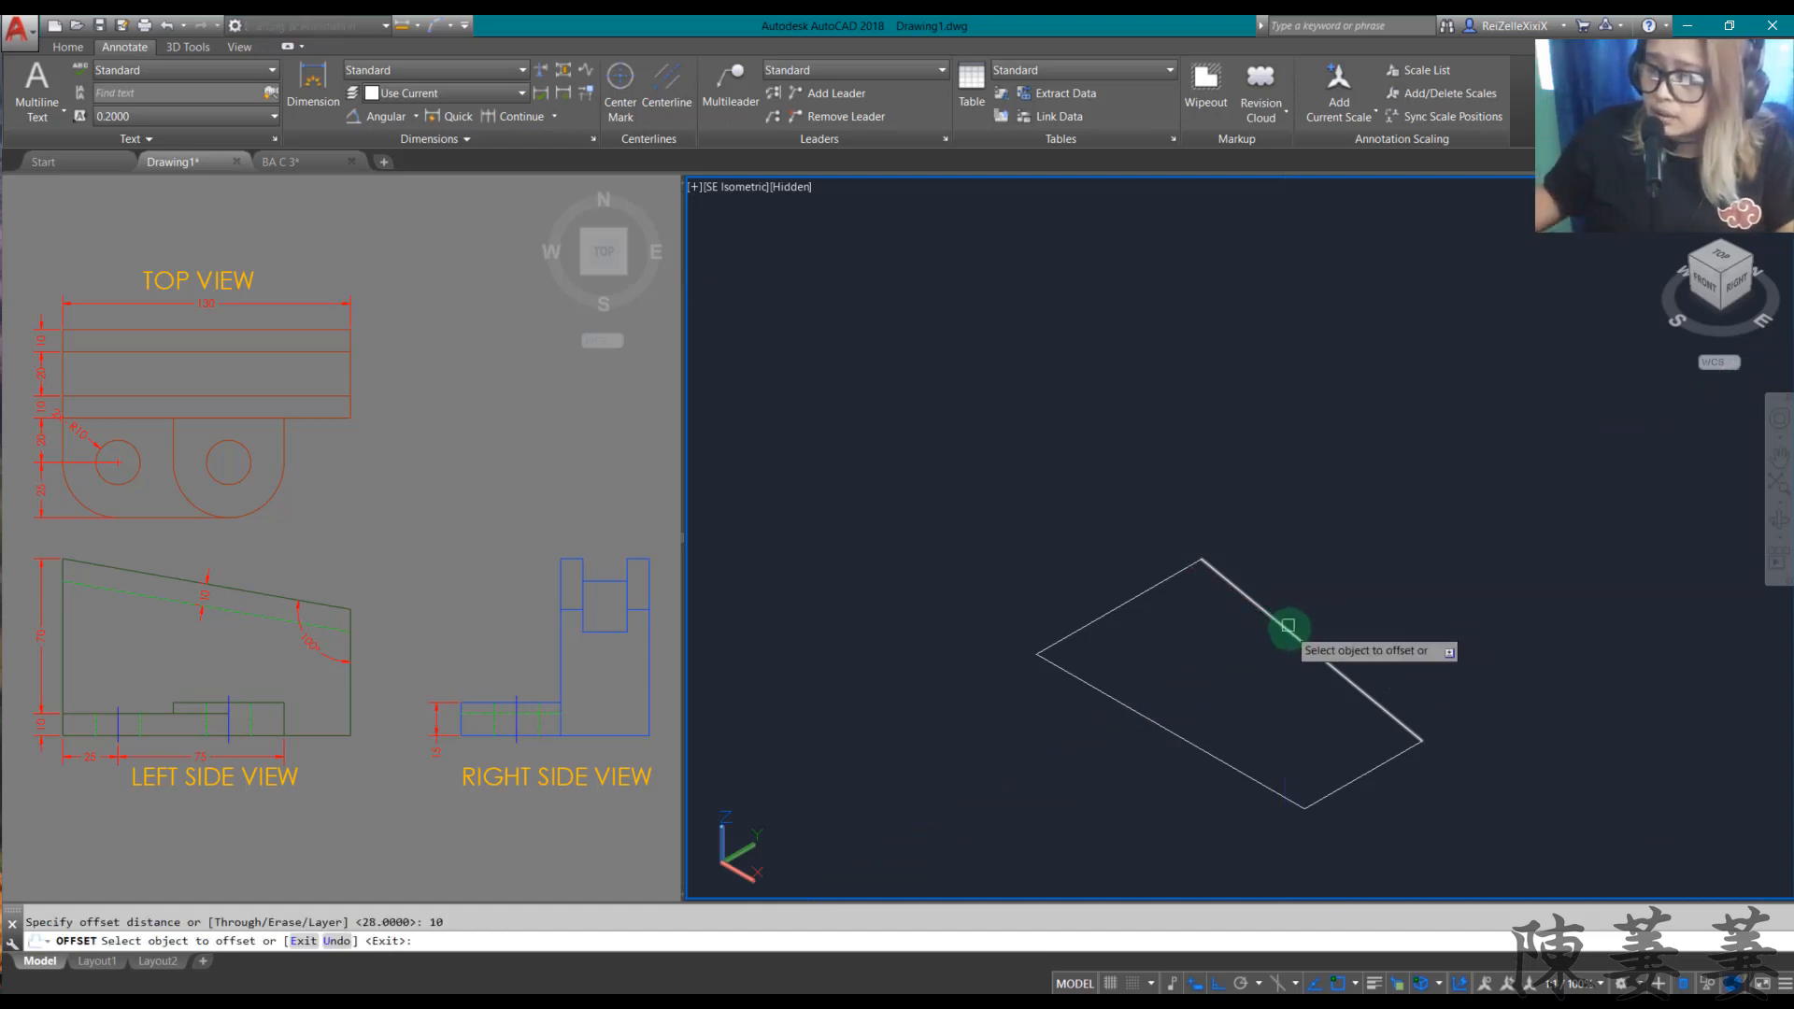
pyautogui.click(1287, 620)
pyautogui.click(1219, 691)
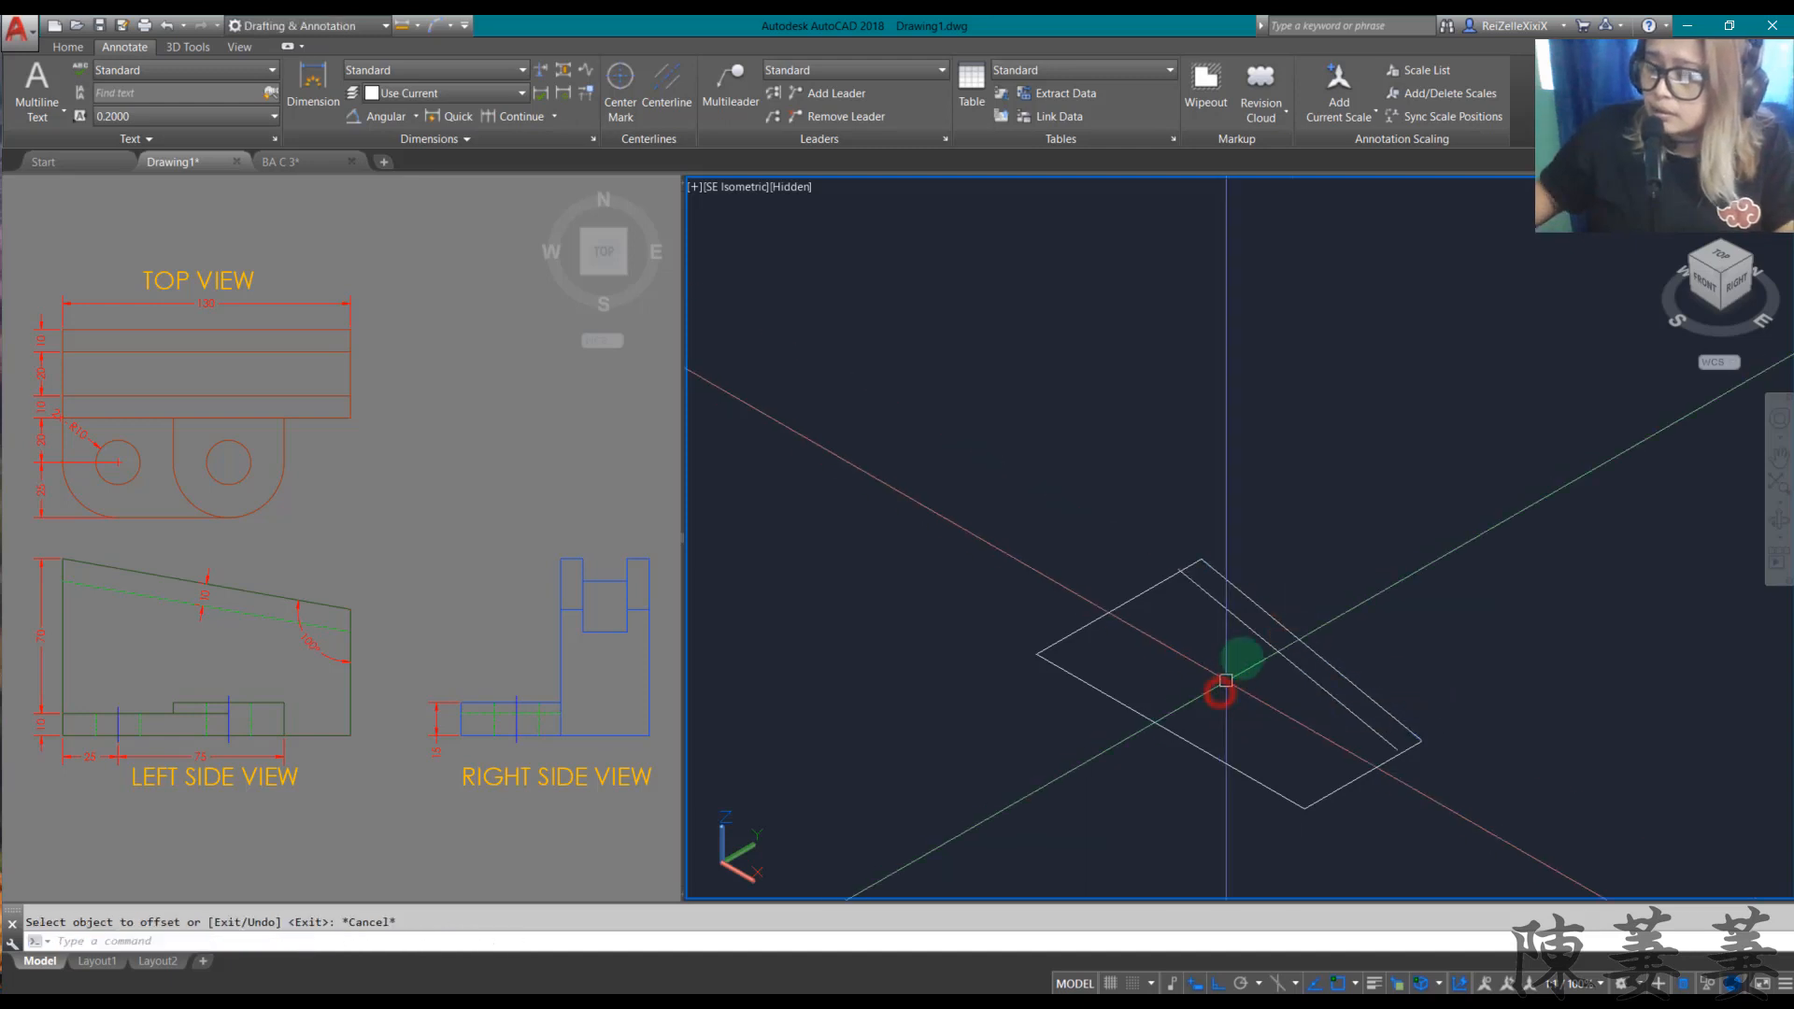
pyautogui.press('Escape')
# Step: Extend the offset line's short end to the profile's shorter side and trim its other end where it overshoots the longer side
pyautogui.scroll(4, 1243, 682)
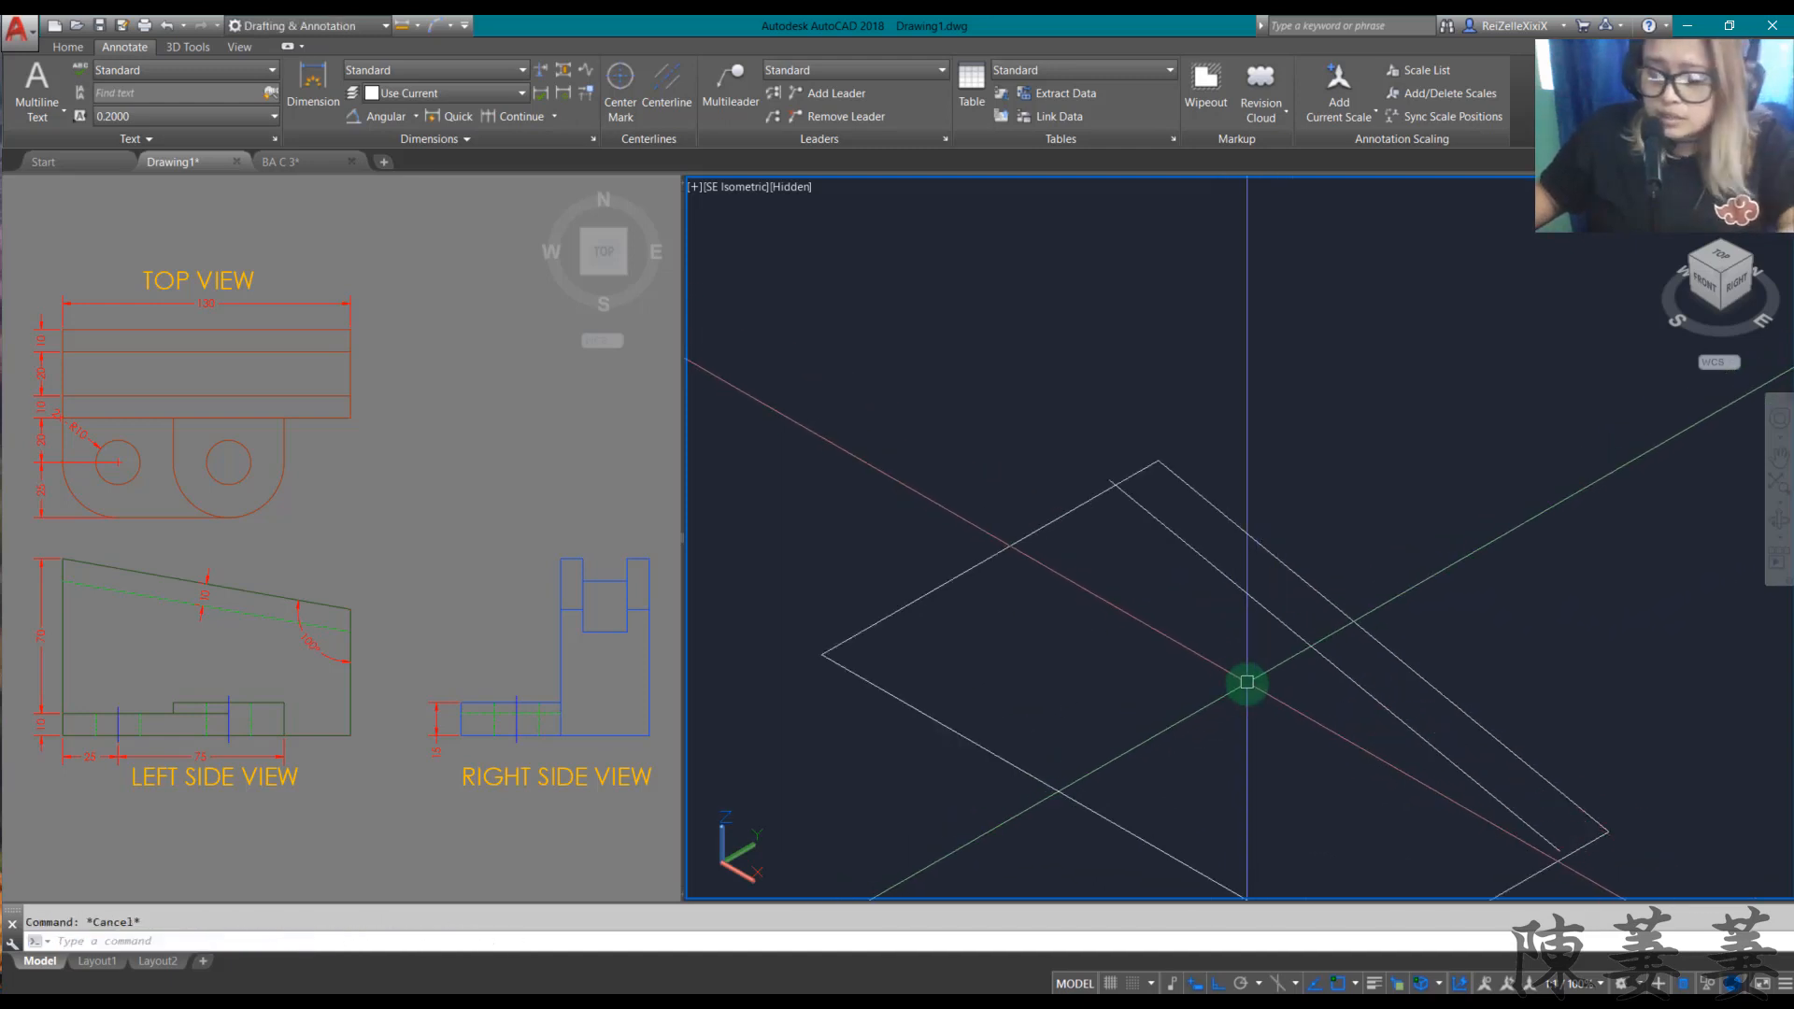
pyautogui.write('p')
pyautogui.press('Return')
pyautogui.moveTo(1217, 692)
pyautogui.mouseDown()
pyautogui.moveTo(1149, 609)
pyautogui.moveTo(1158, 585)
pyautogui.mouseUp()
pyautogui.press('Escape')
pyautogui.scroll(4, 1462, 715)
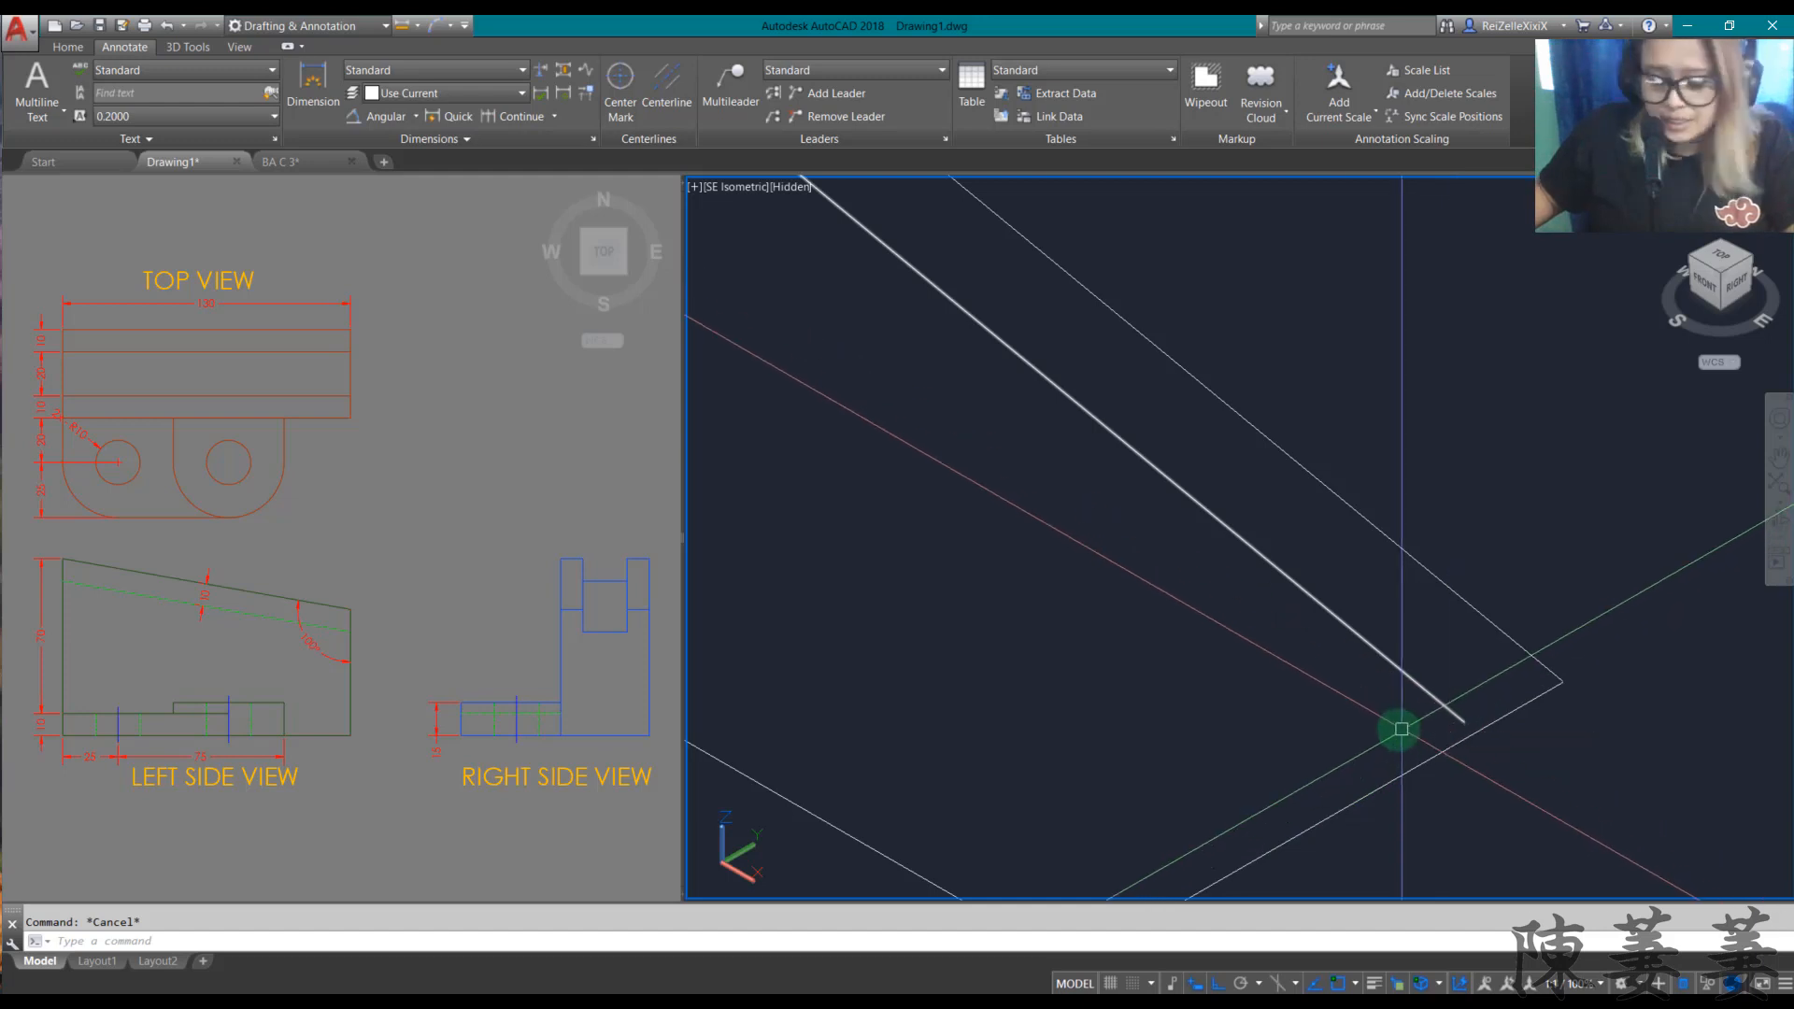
pyautogui.write('E')
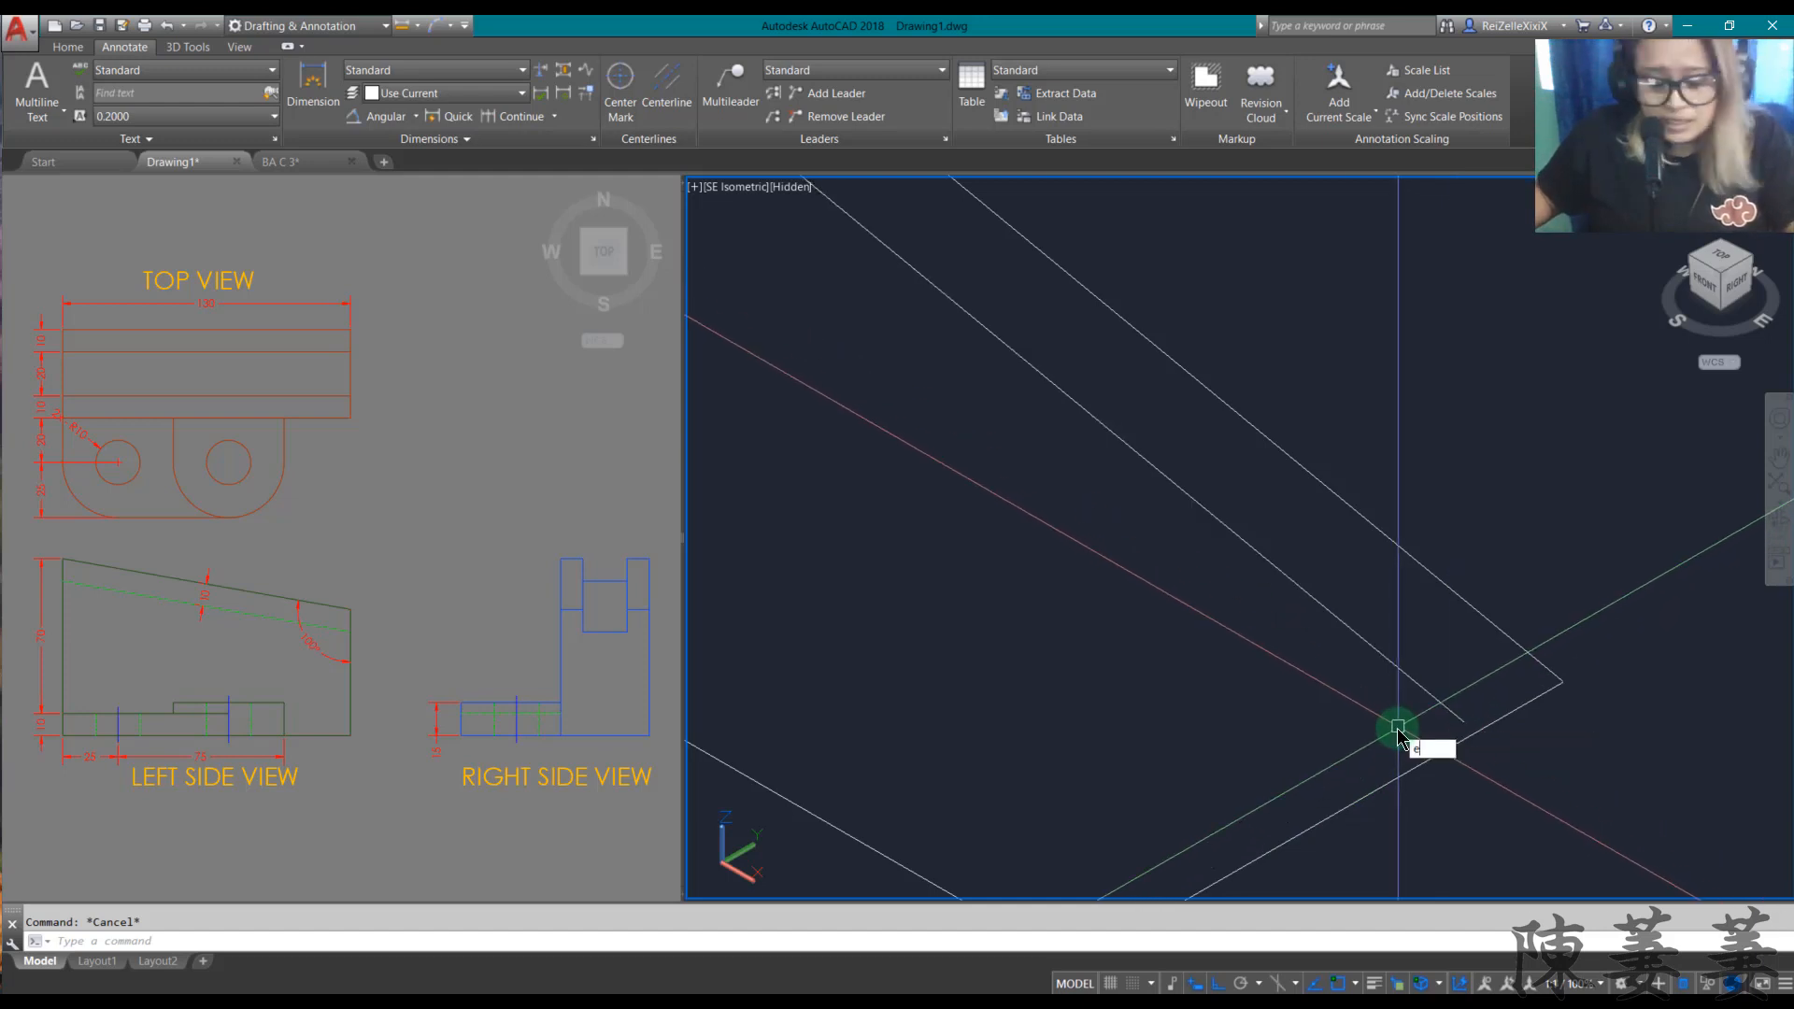
pyautogui.write('X')
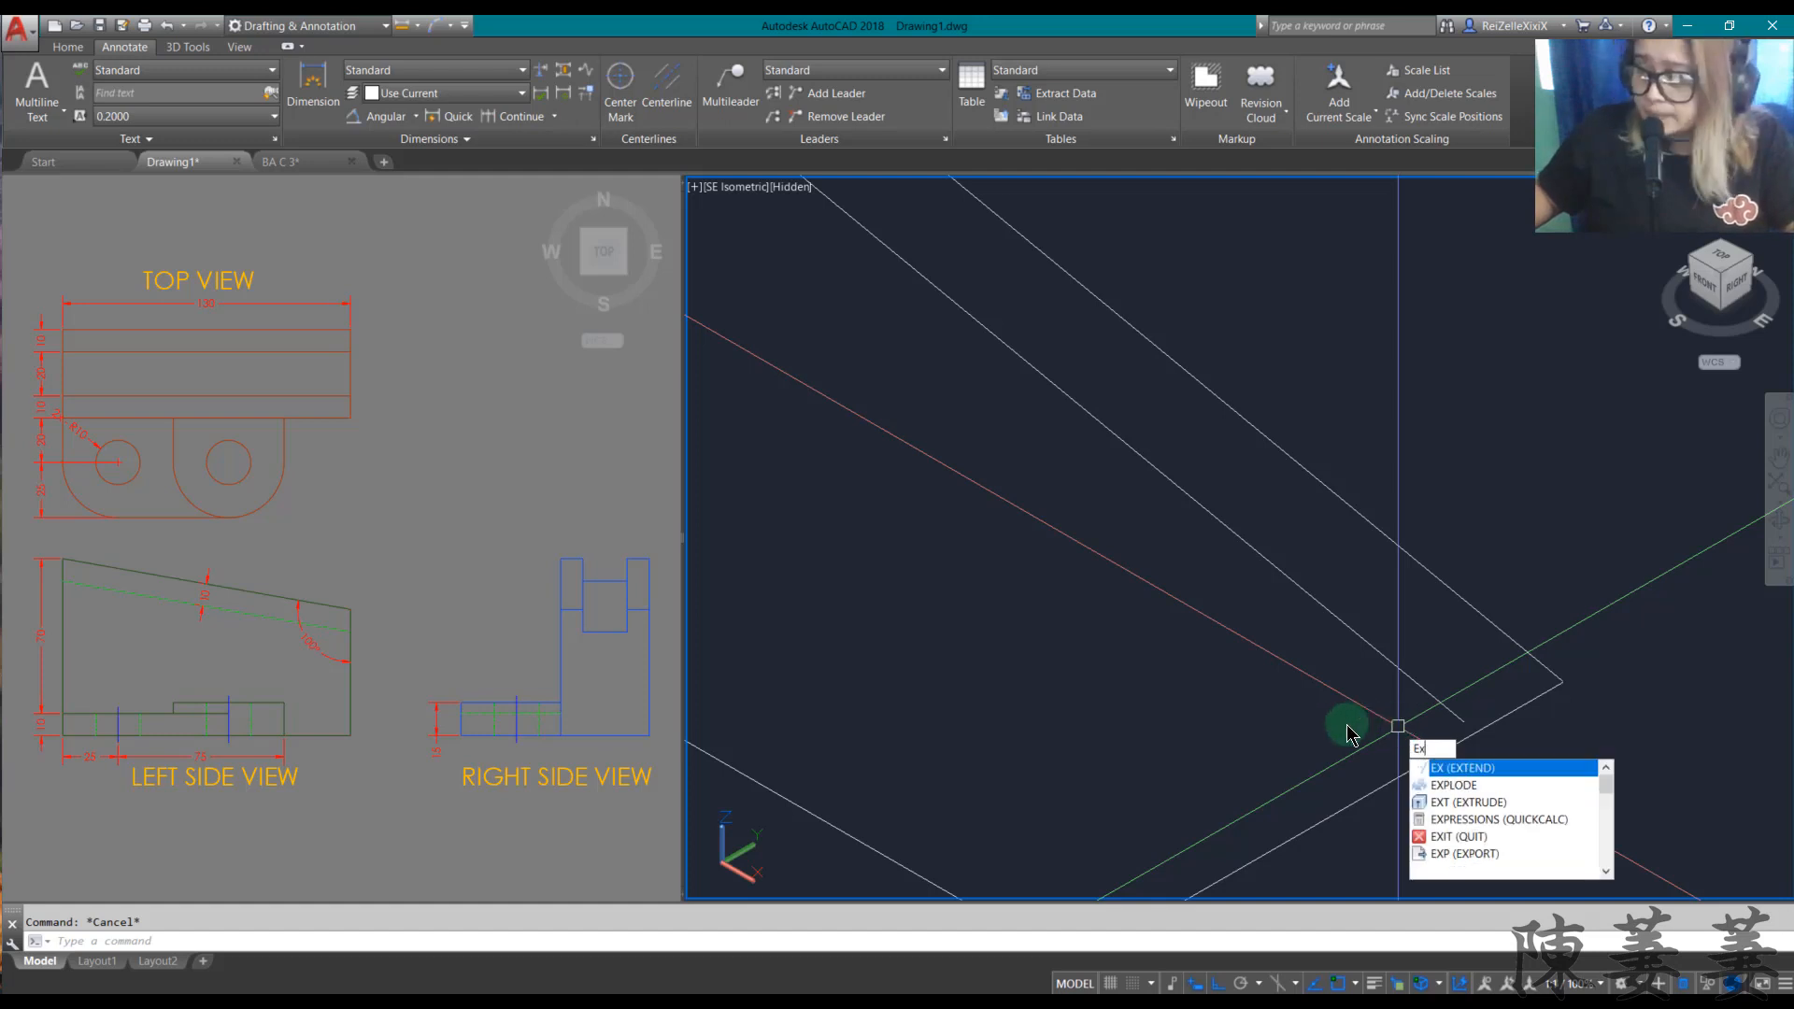
pyautogui.press('Return')
pyautogui.rightClick(1377, 721)
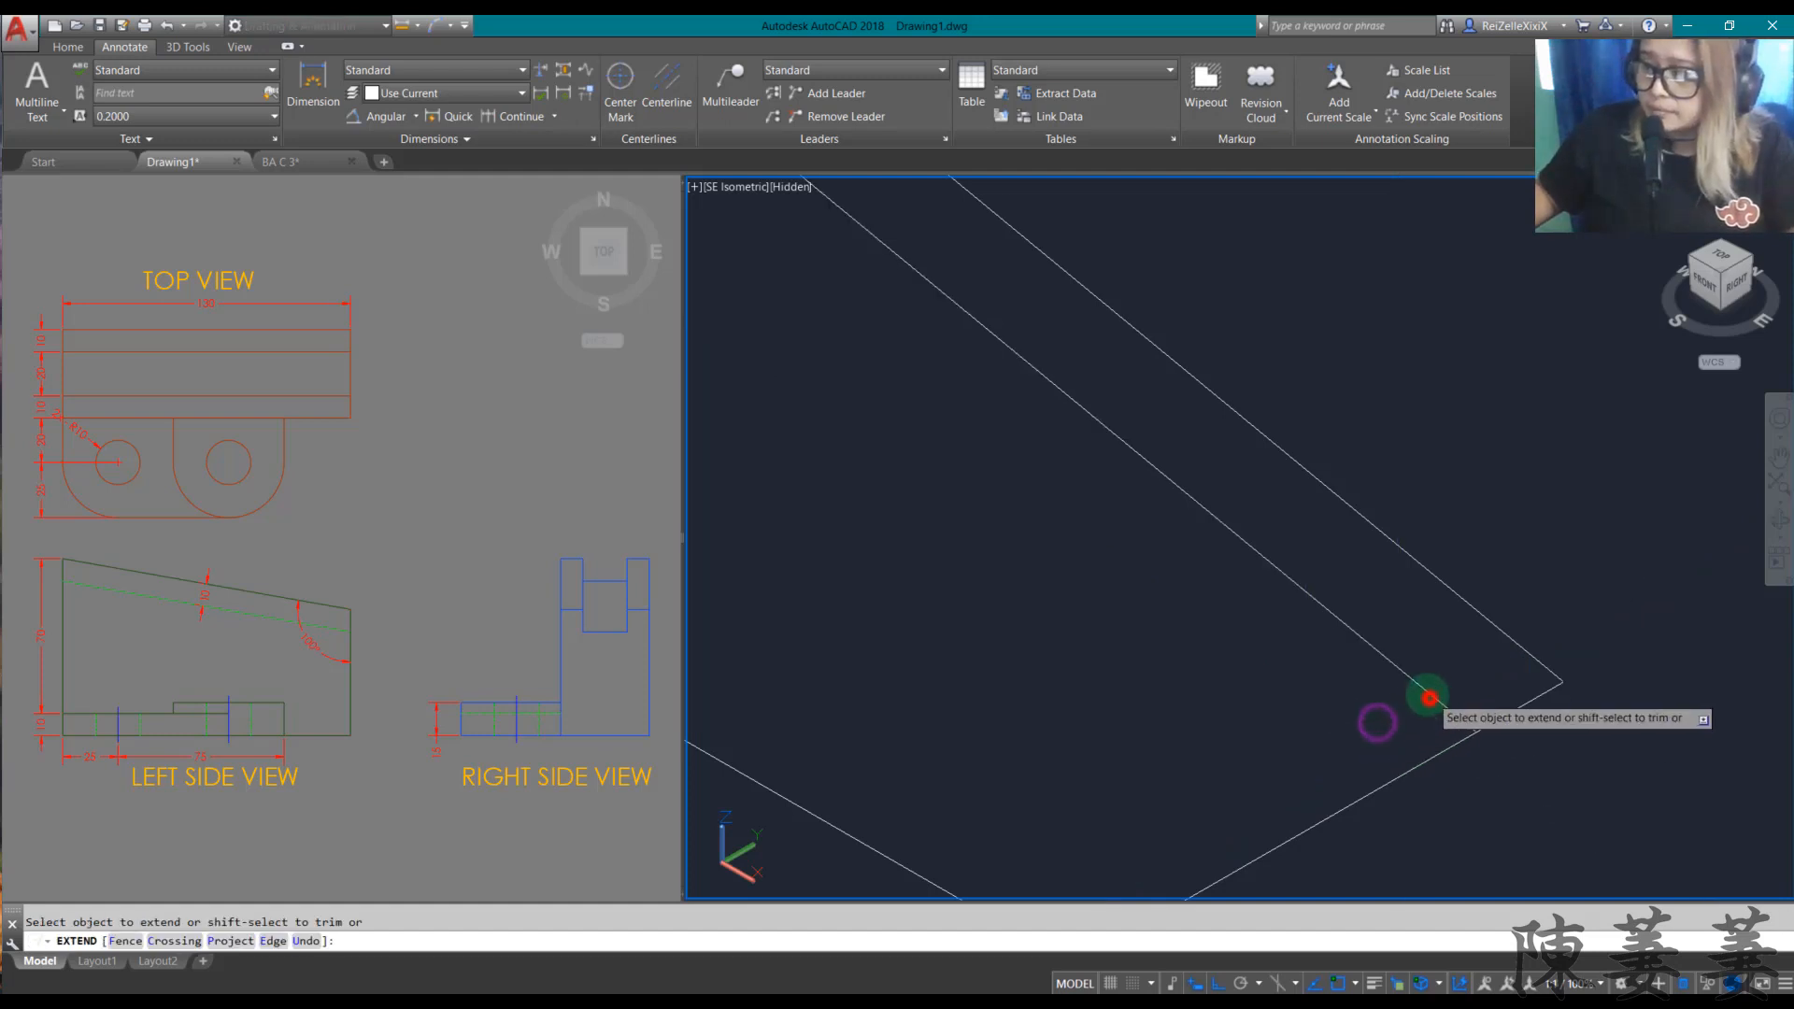
pyautogui.scroll(-3, 1318, 673)
pyautogui.scroll(4, 1230, 542)
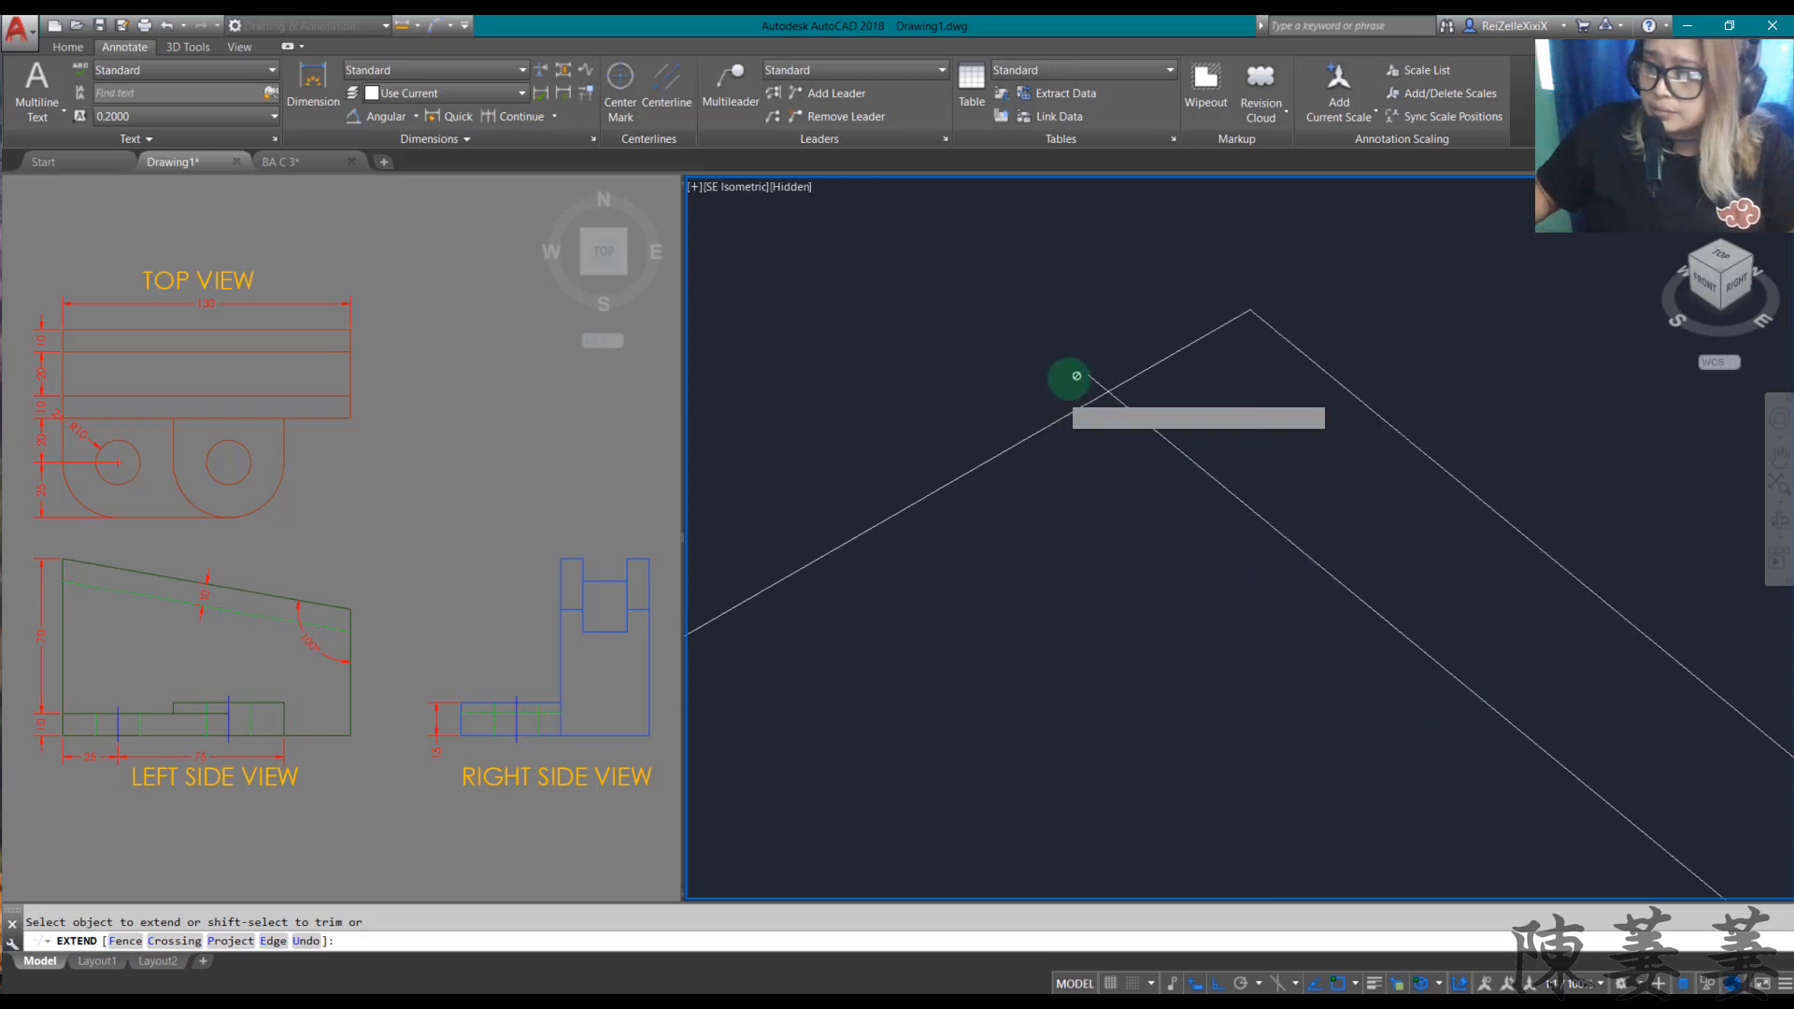
pyautogui.press('Escape')
pyautogui.scroll(-6, 1084, 402)
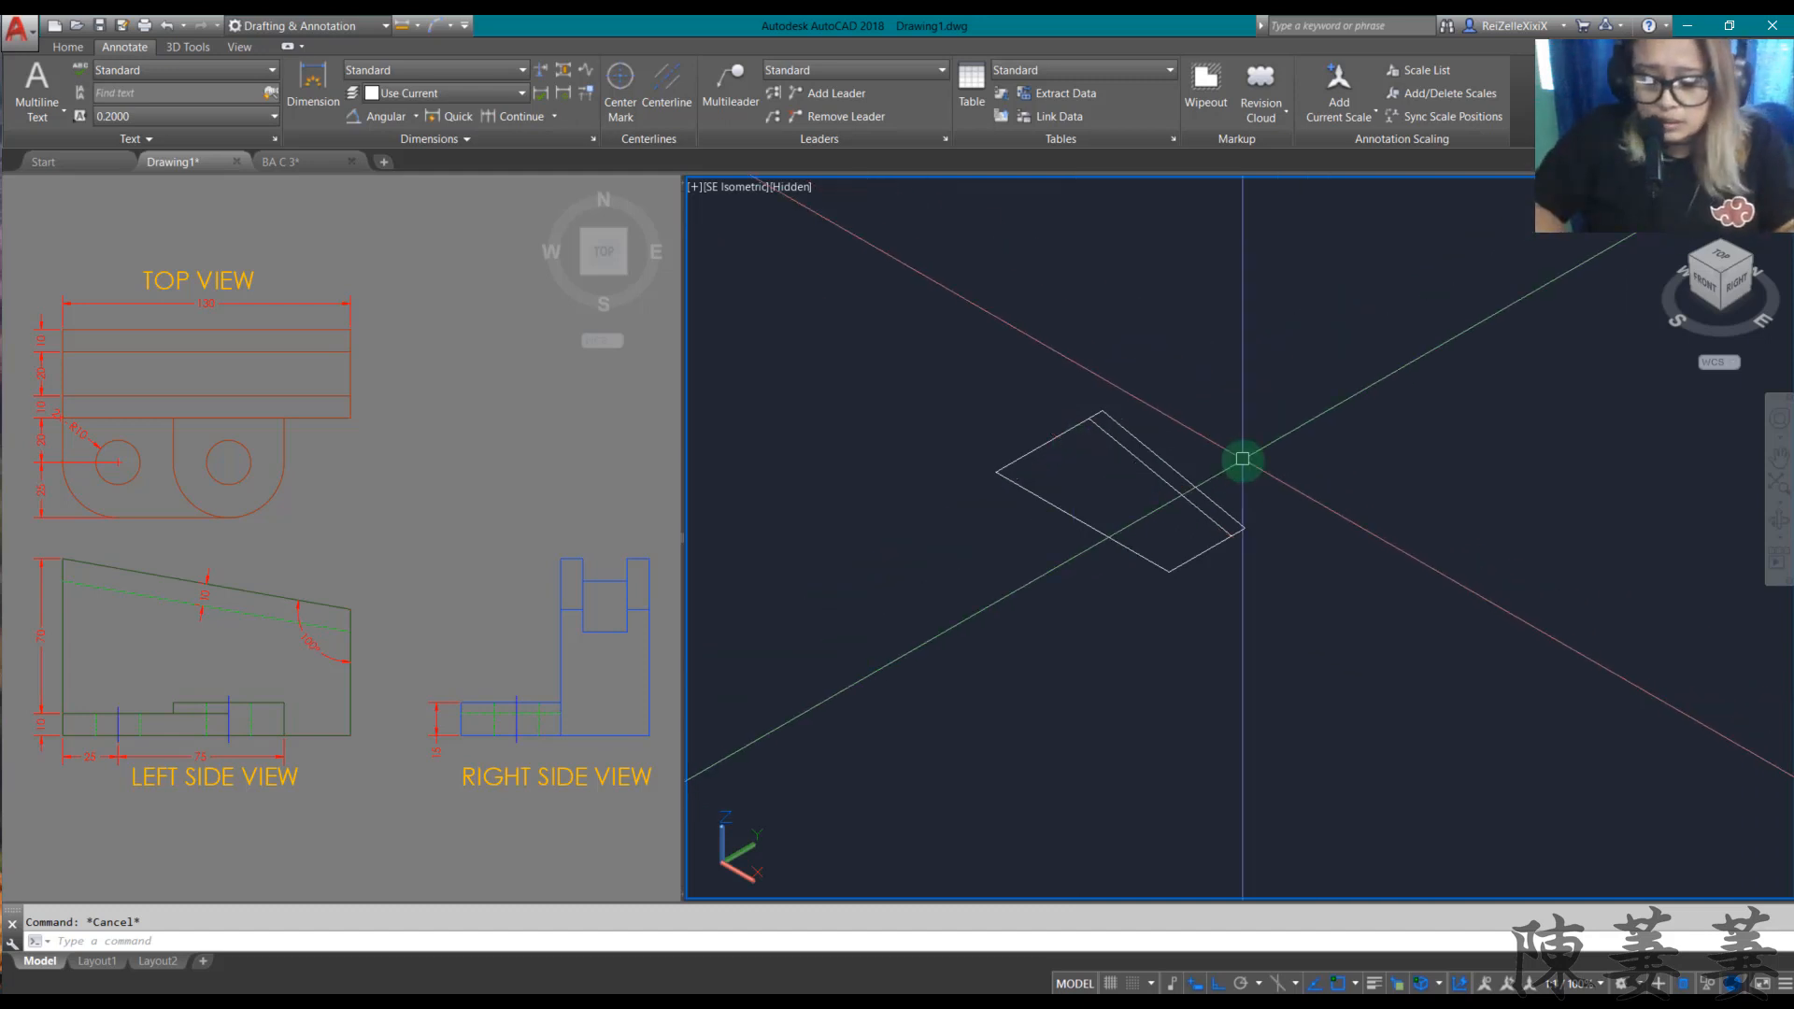
# Step: Presspull the larger area bounded by the offset line to a height of 20 units
pyautogui.write('PRE')
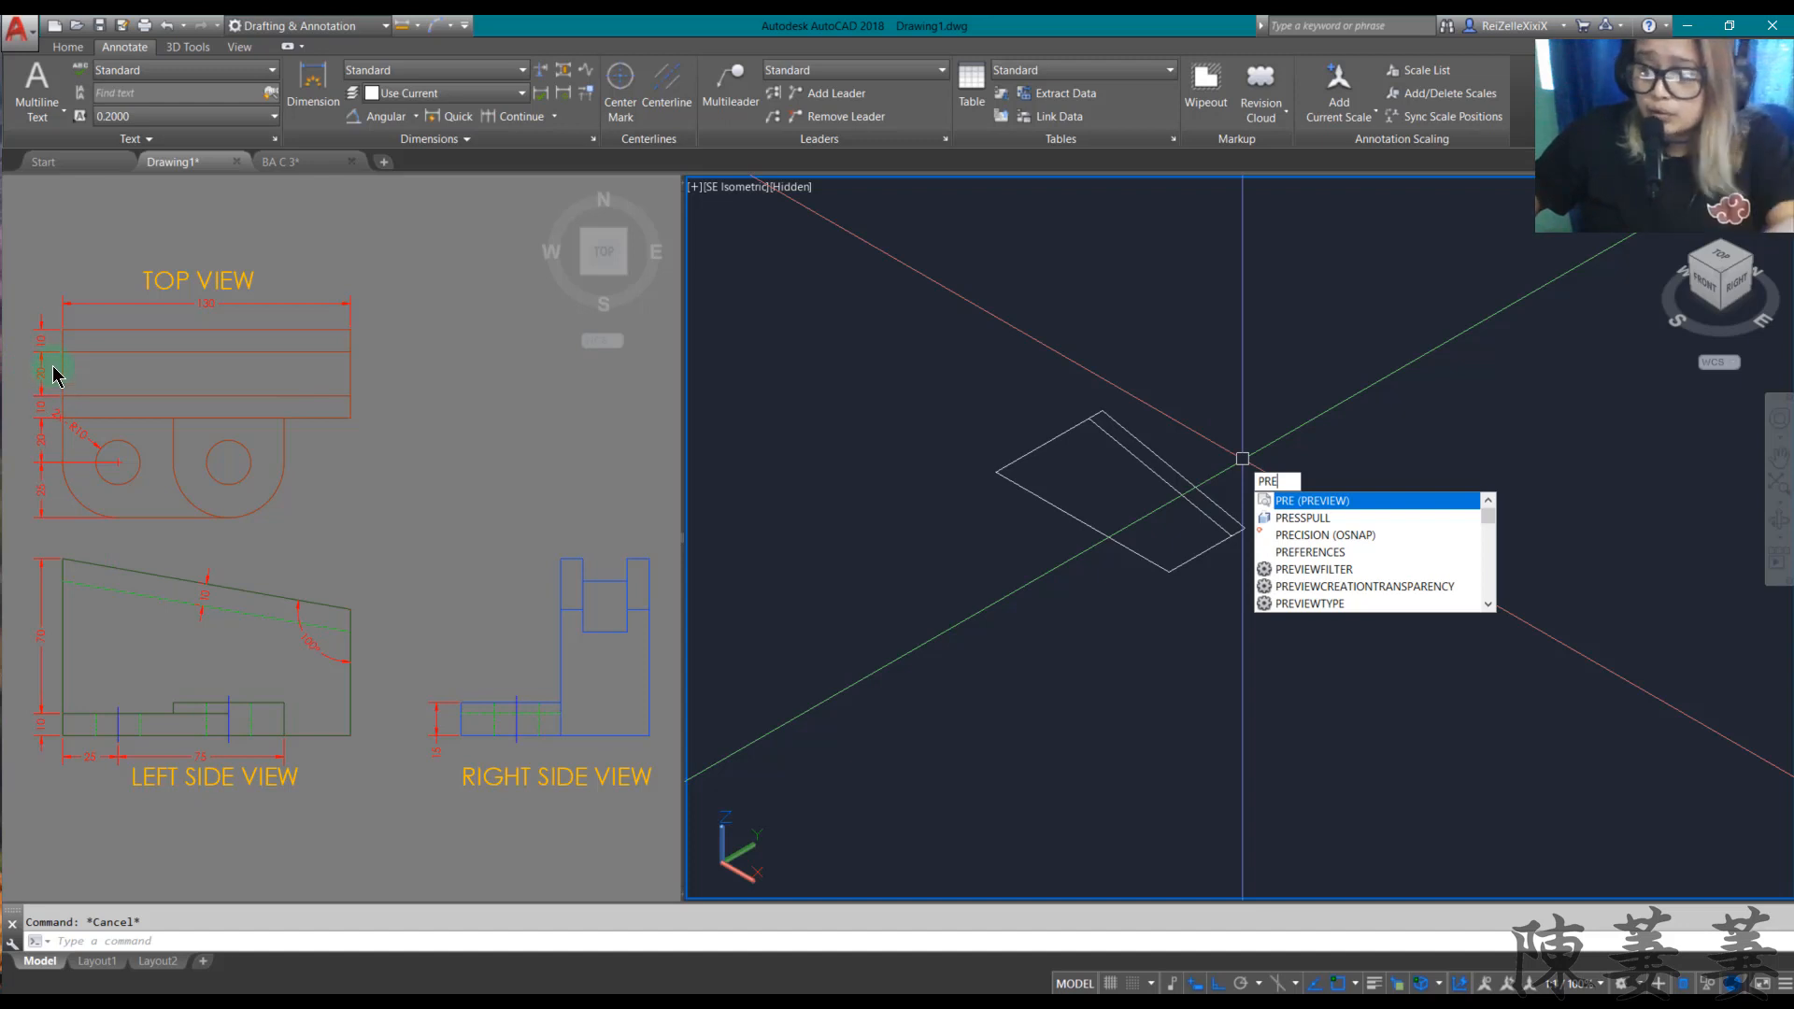
pyautogui.press('Escape')
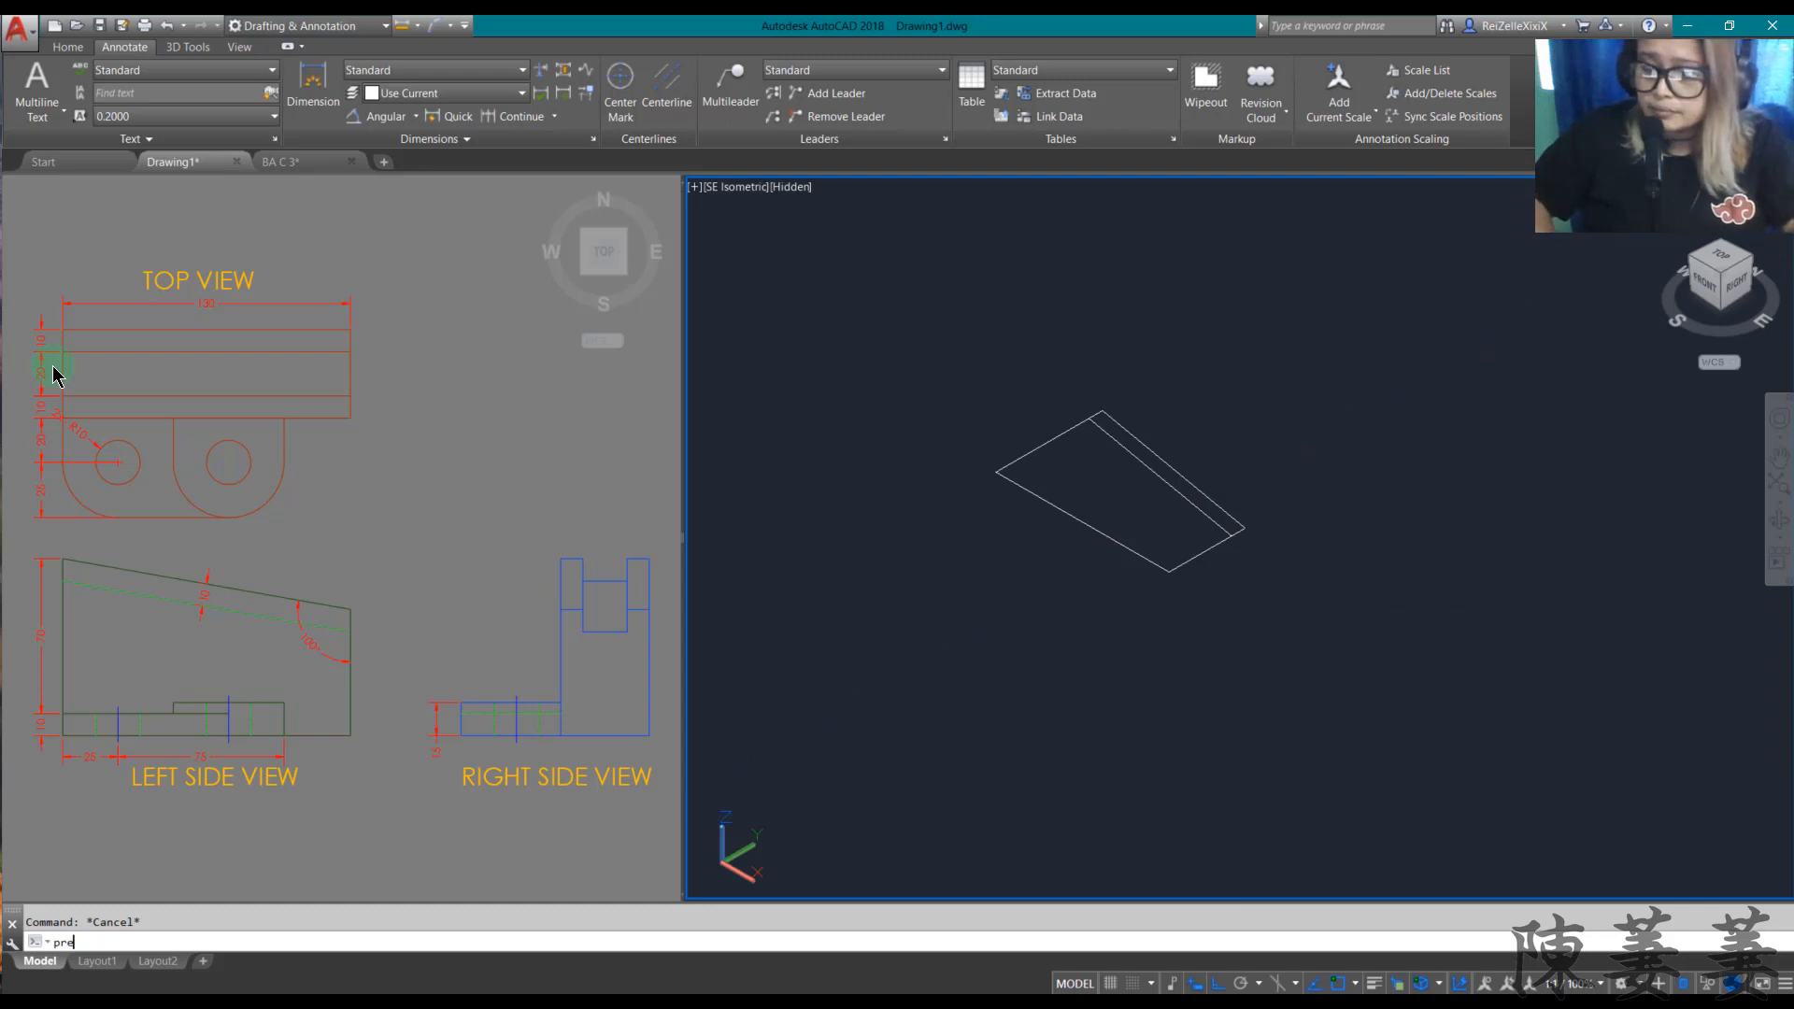
pyautogui.write('press')
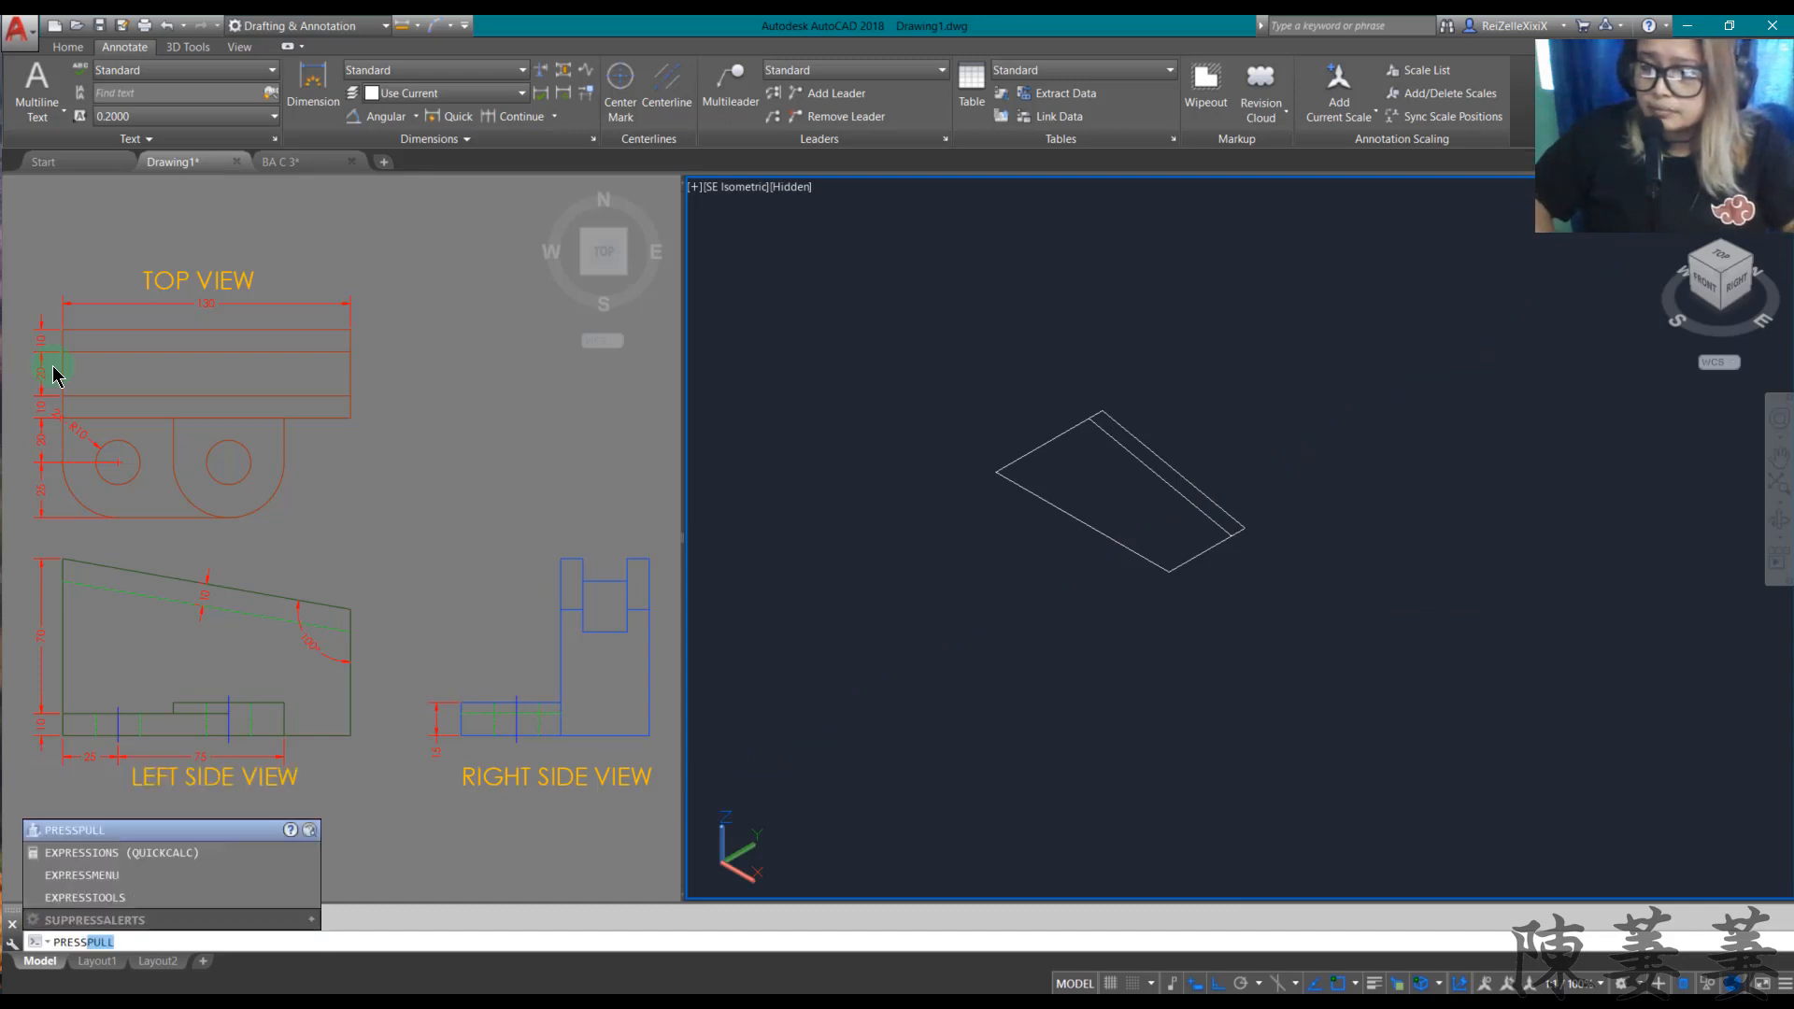
pyautogui.press('Return')
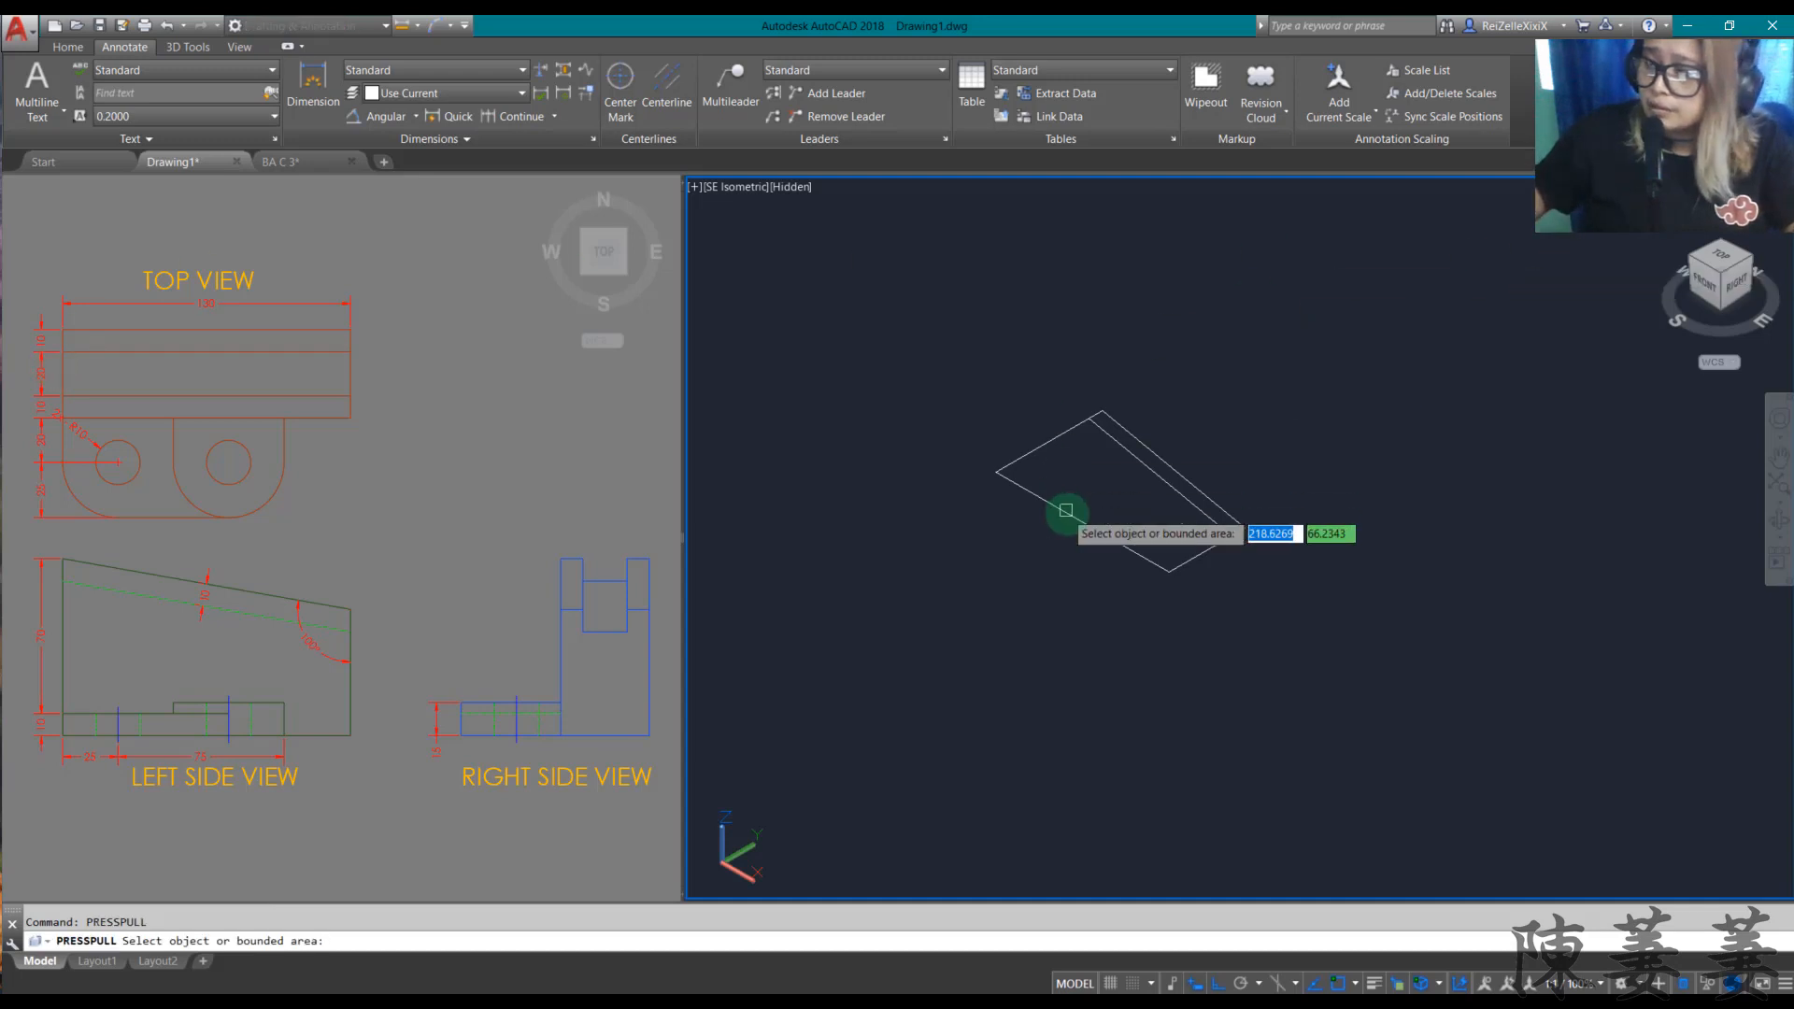
pyautogui.click(1098, 500)
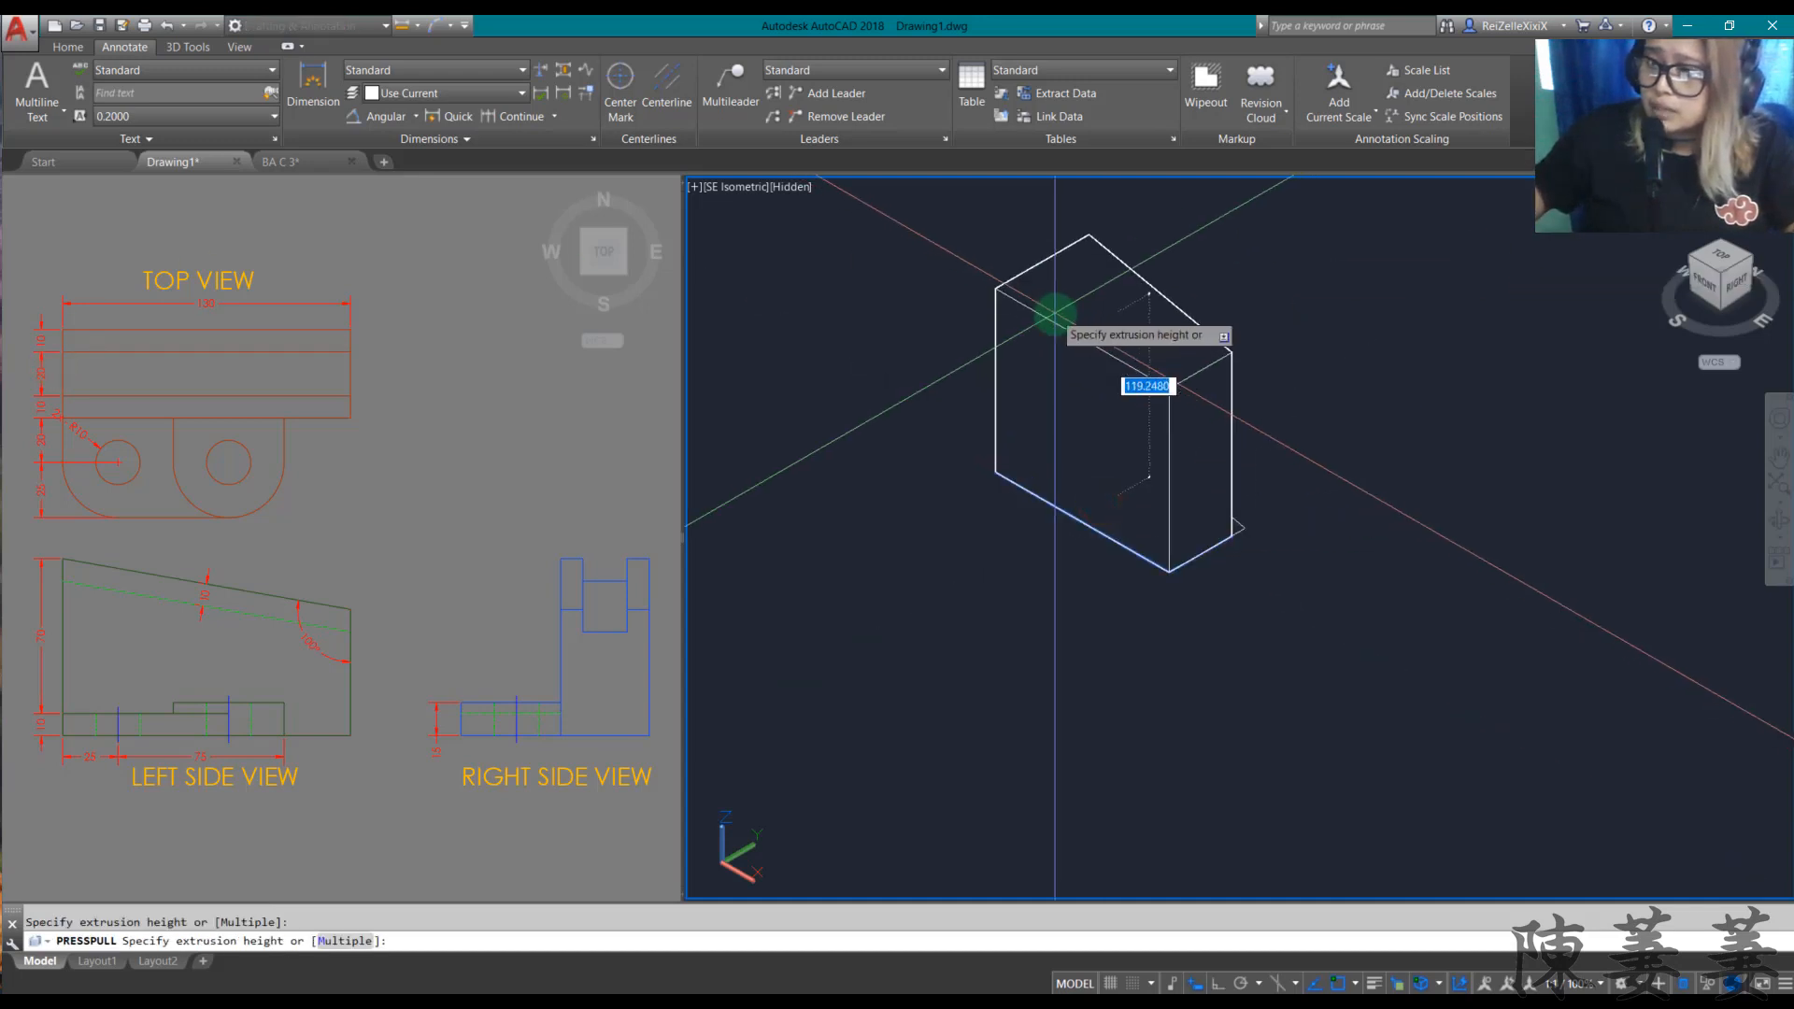
pyautogui.write('20')
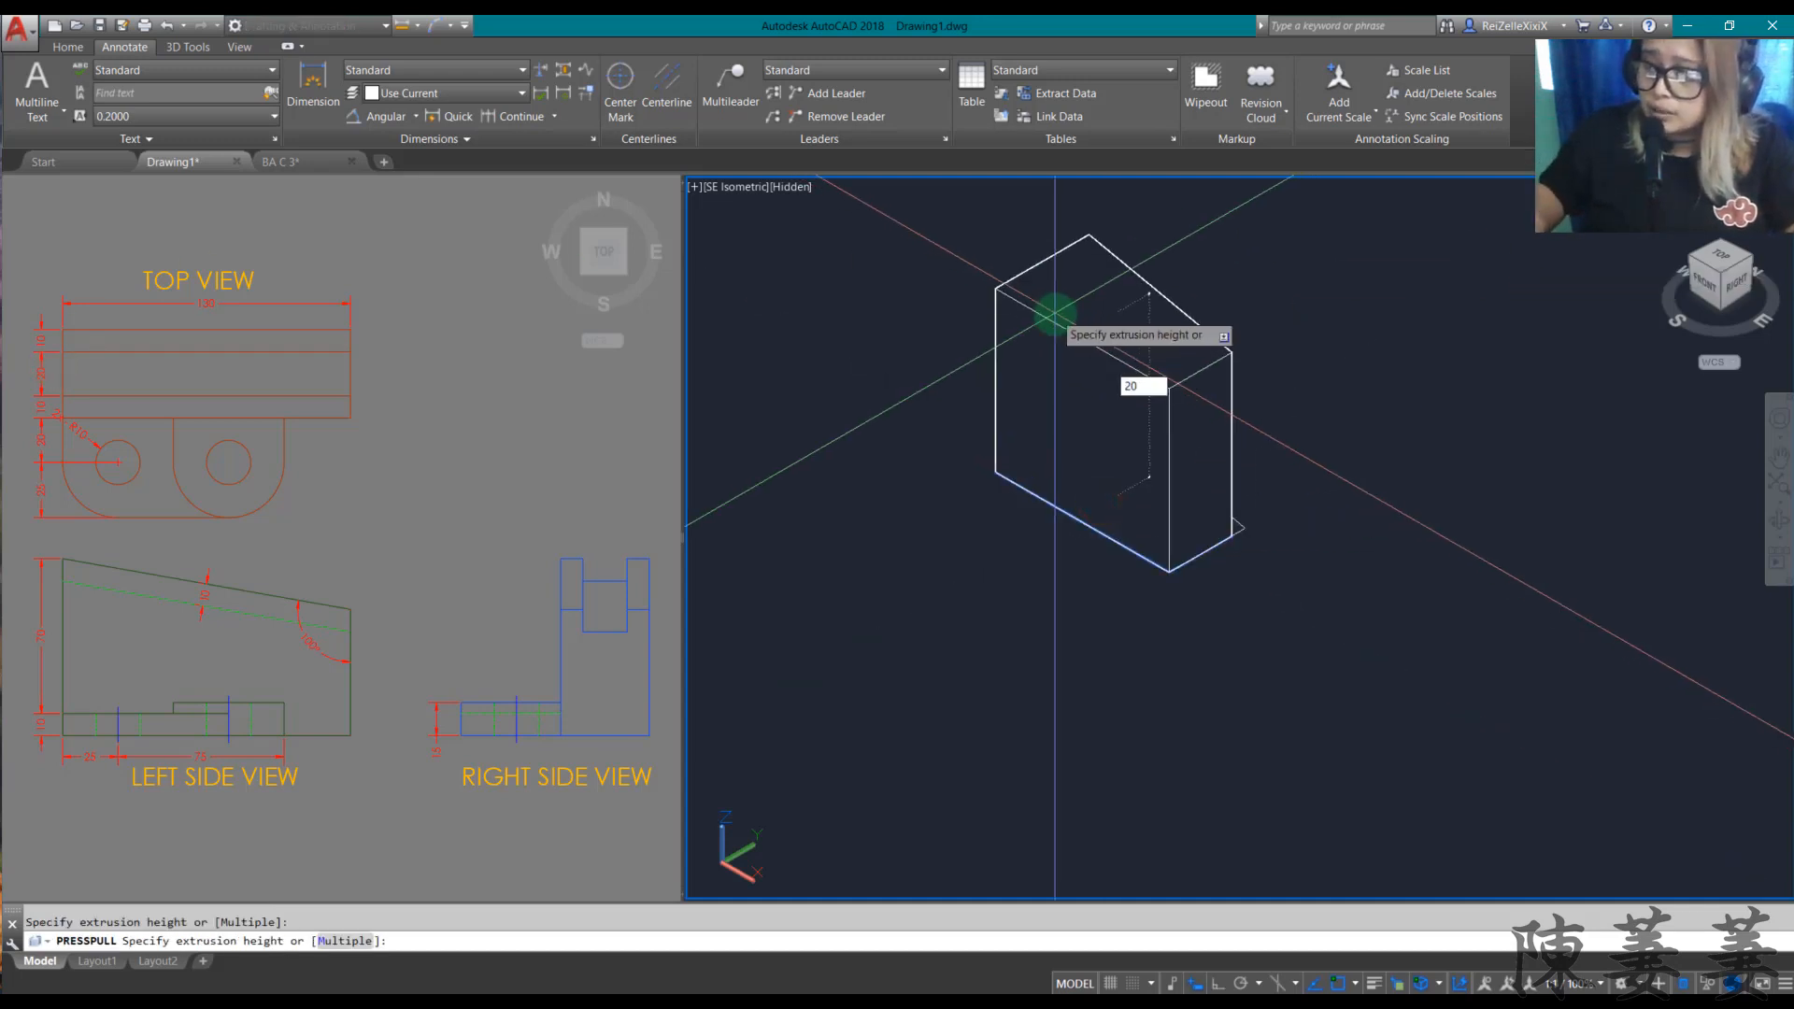
pyautogui.press('Return')
pyautogui.press('Escape')
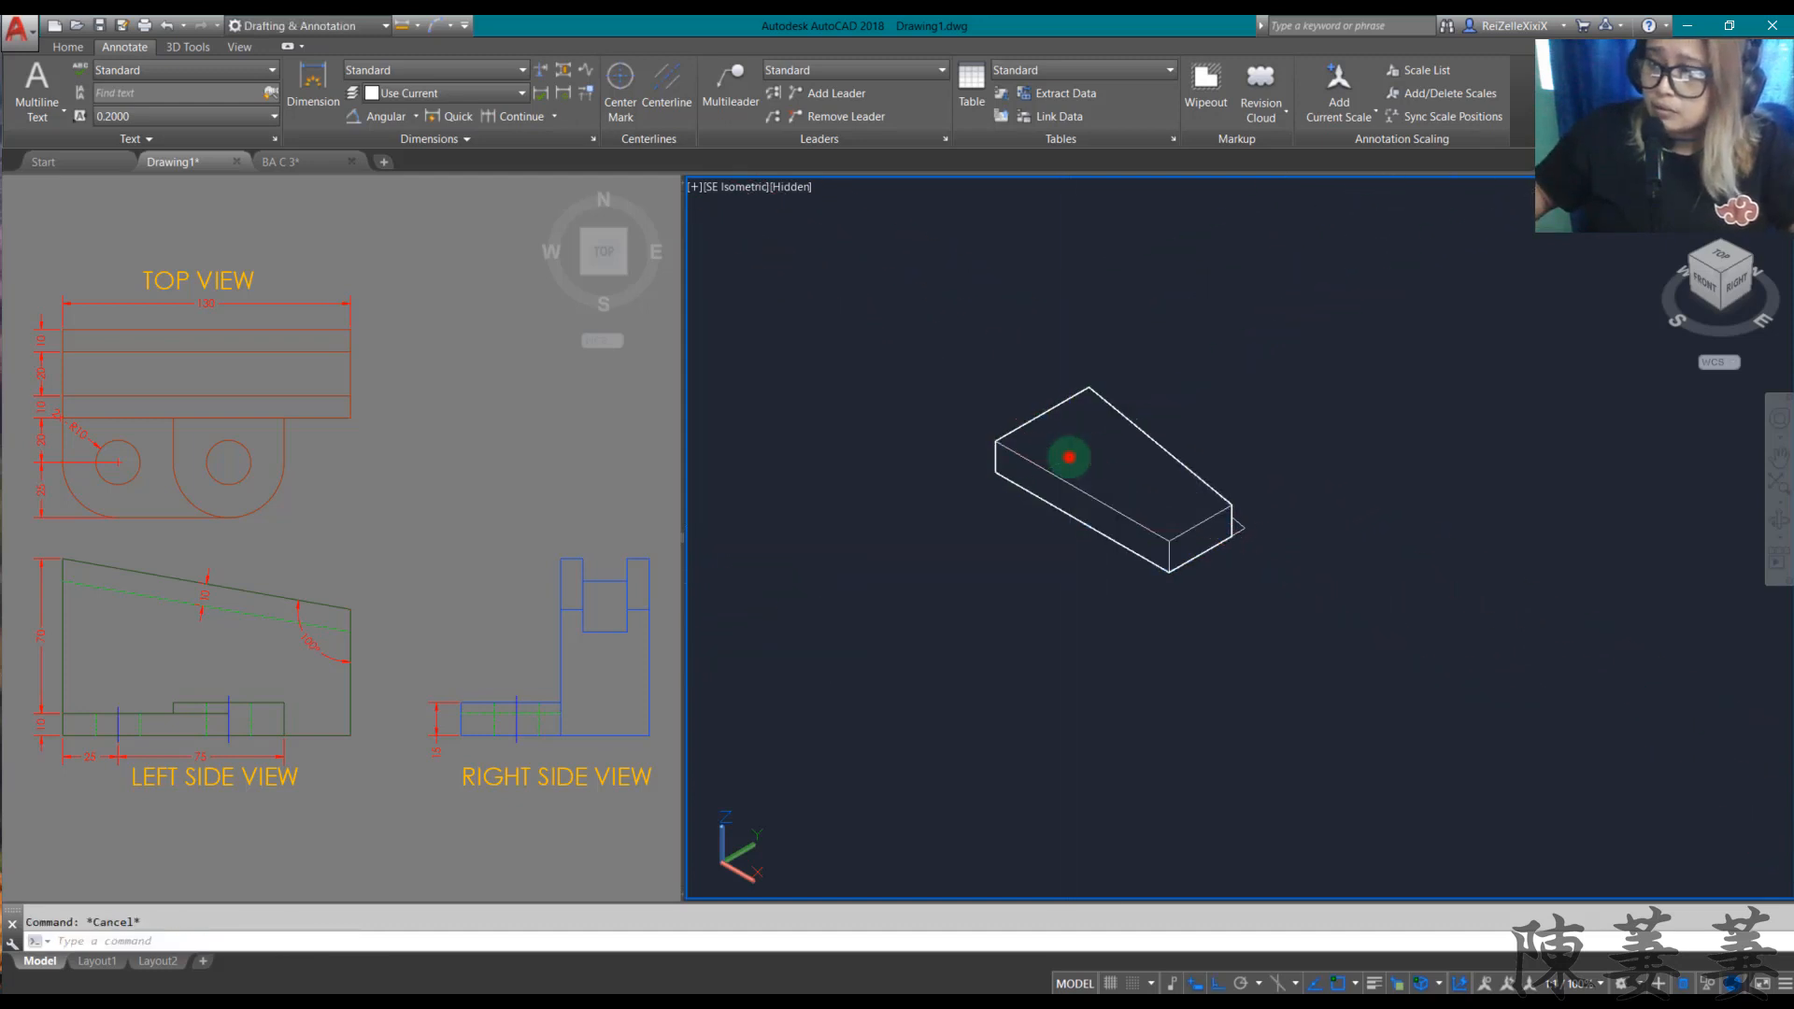
# Step: Move the 20-unit solid along the Y direction, clear of the profile lines
pyautogui.click(1069, 457)
pyautogui.write('M')
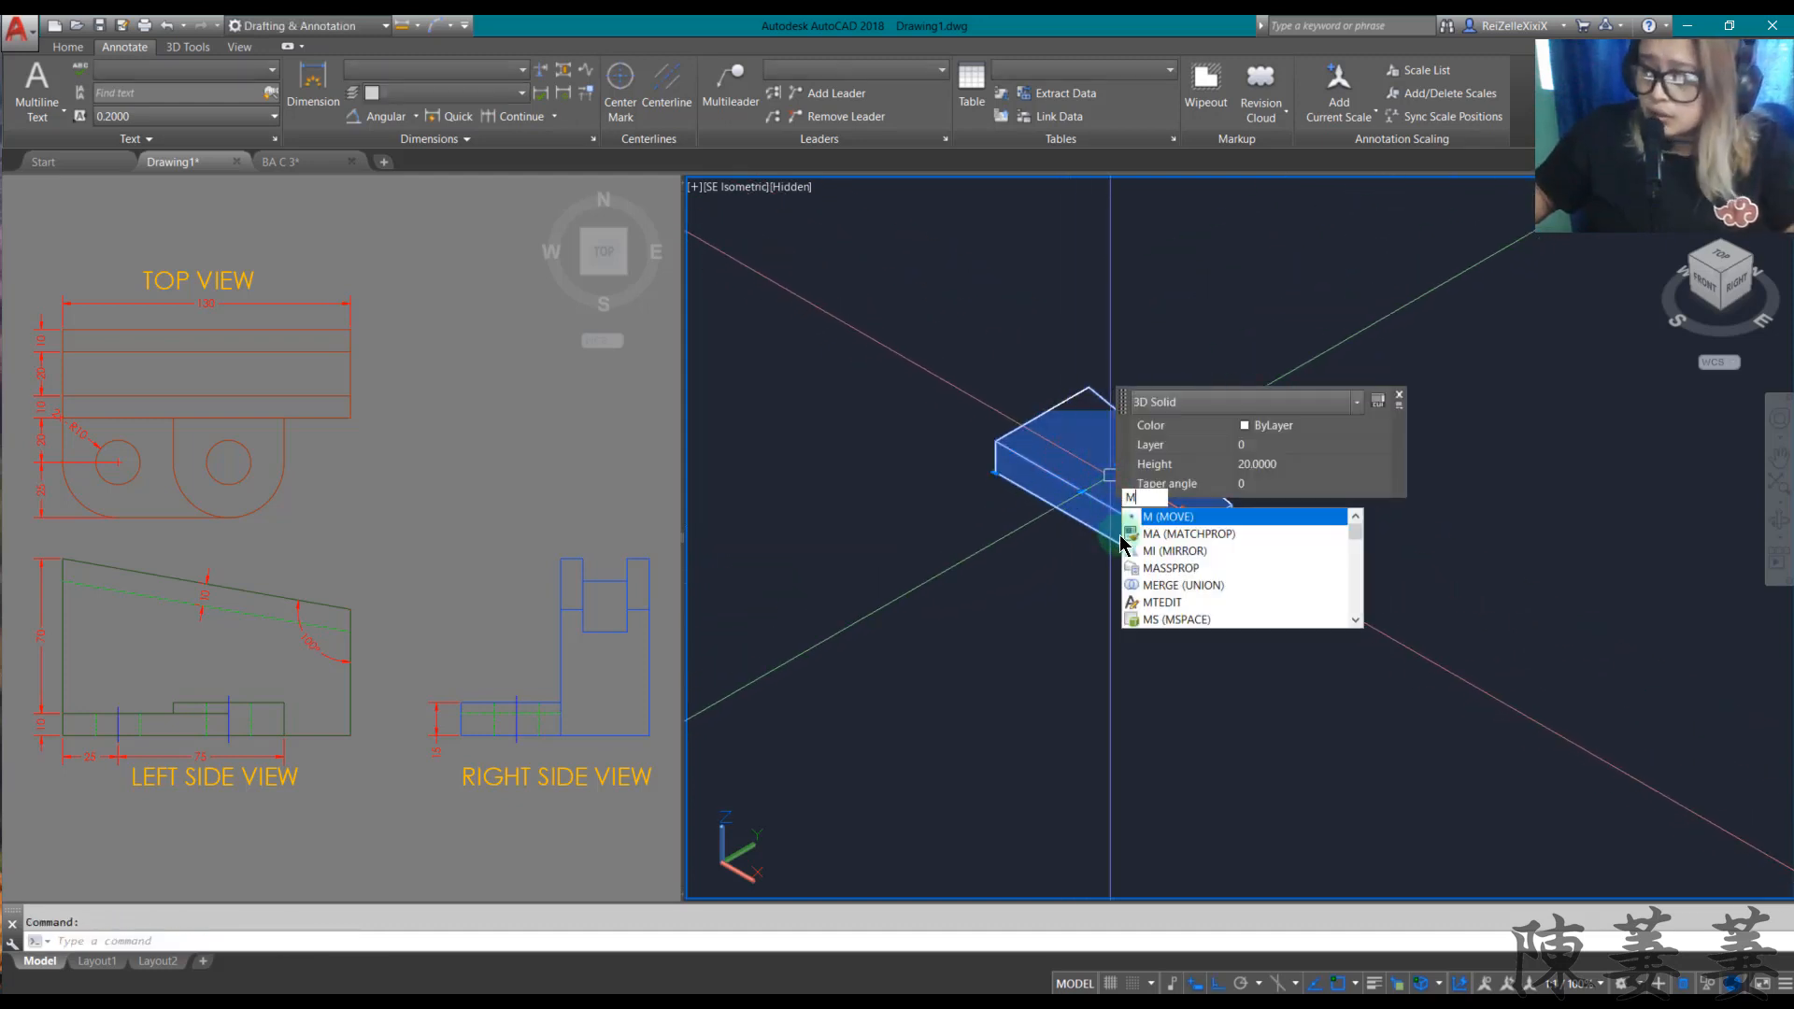
pyautogui.press('Return')
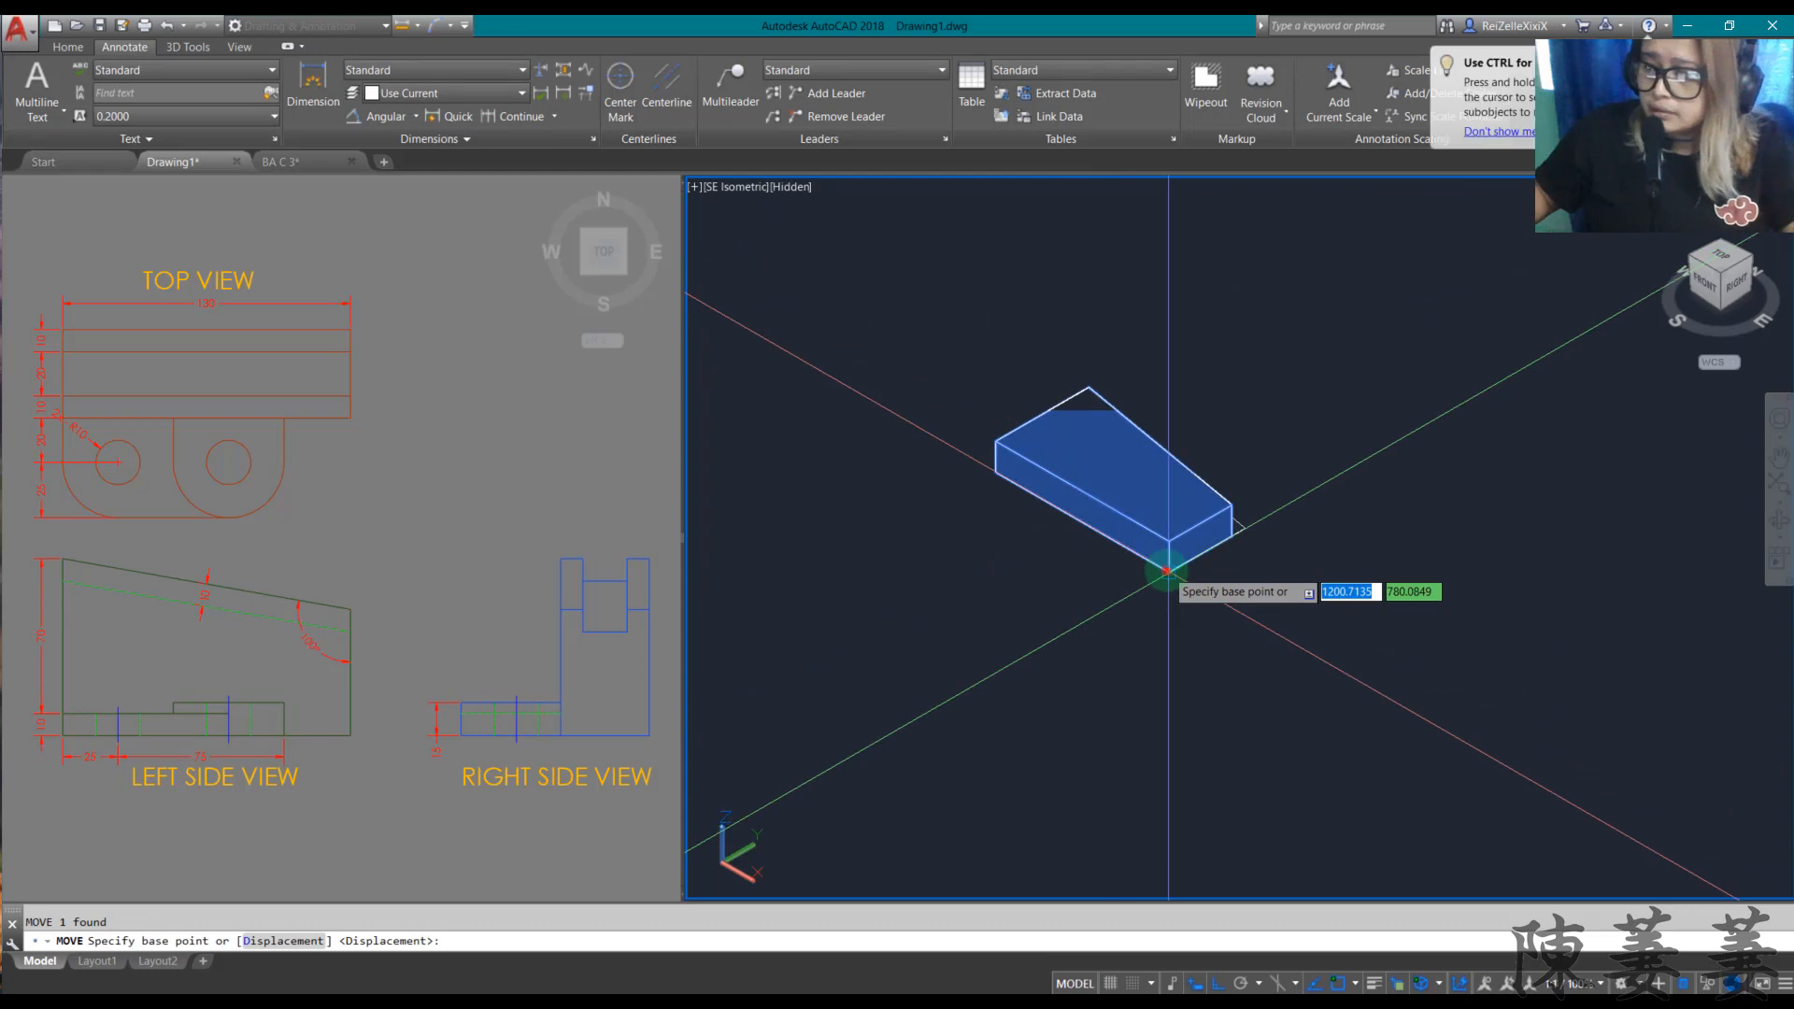
pyautogui.click(1167, 569)
pyautogui.click(1407, 473)
pyautogui.press('Escape')
# Step: Delete the offset line inside the sloped profile
pyautogui.scroll(6, 1185, 497)
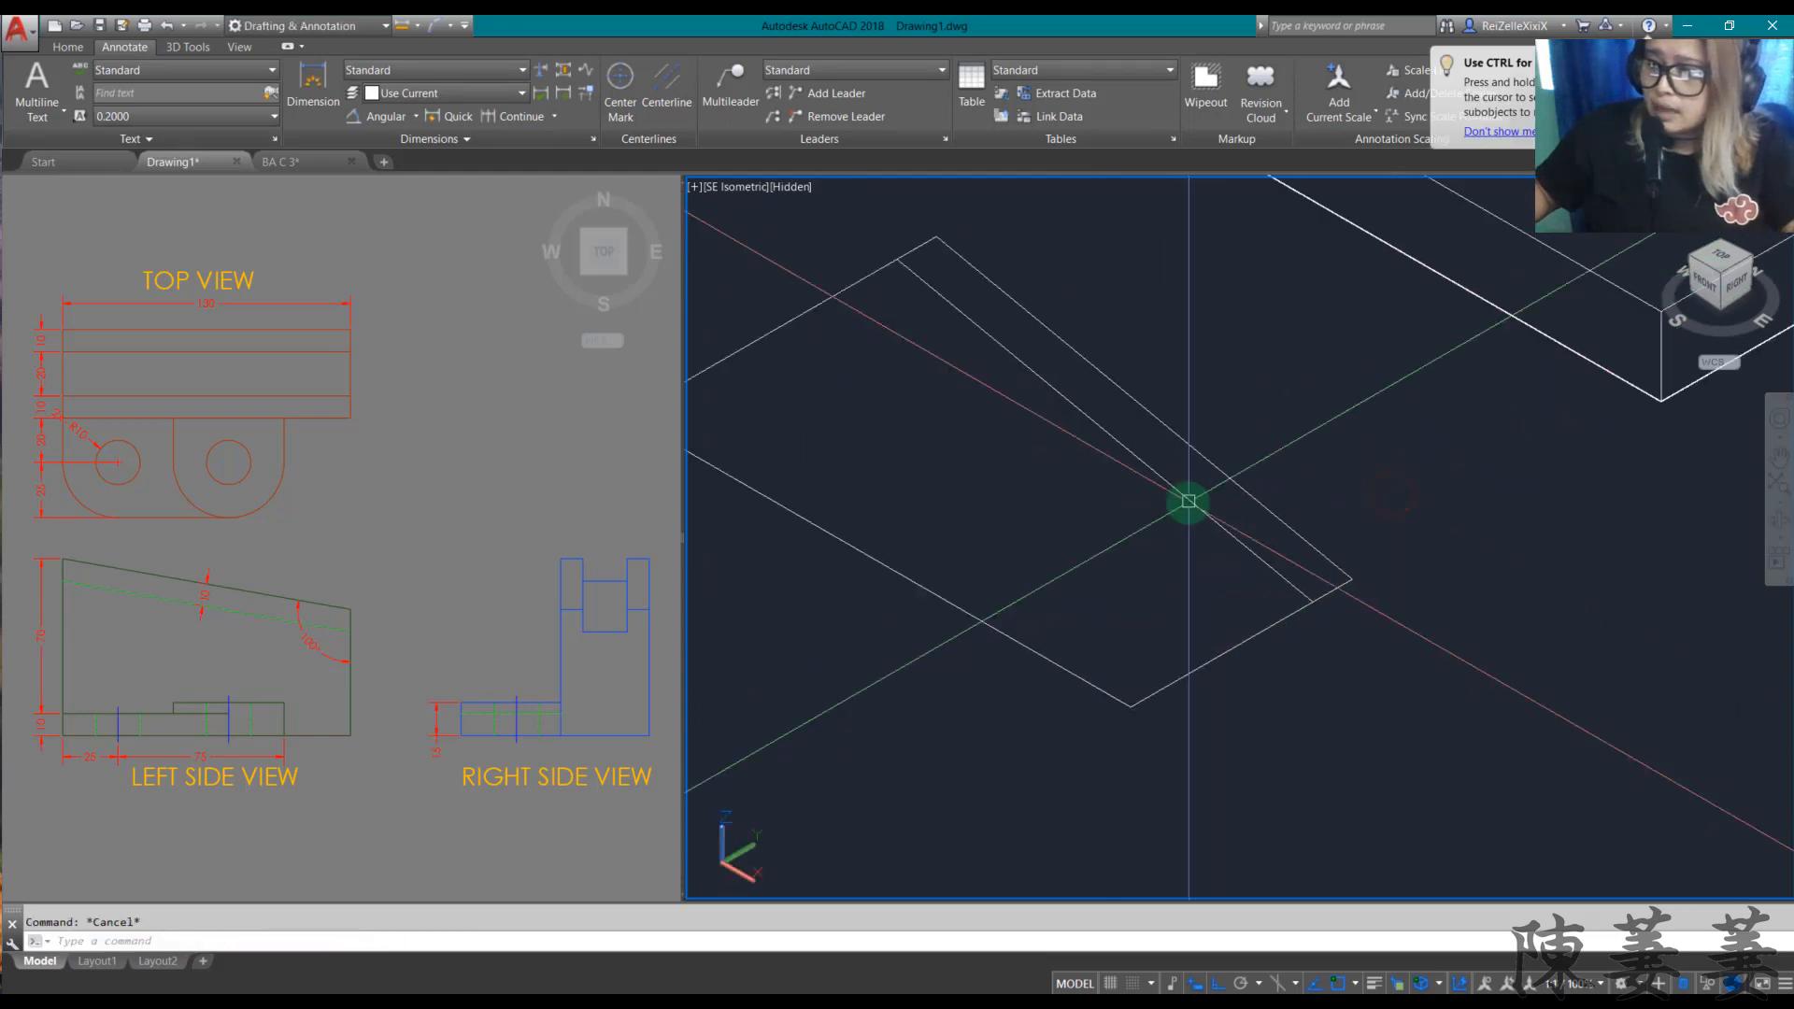
pyautogui.click(1185, 497)
pyautogui.press('Delete')
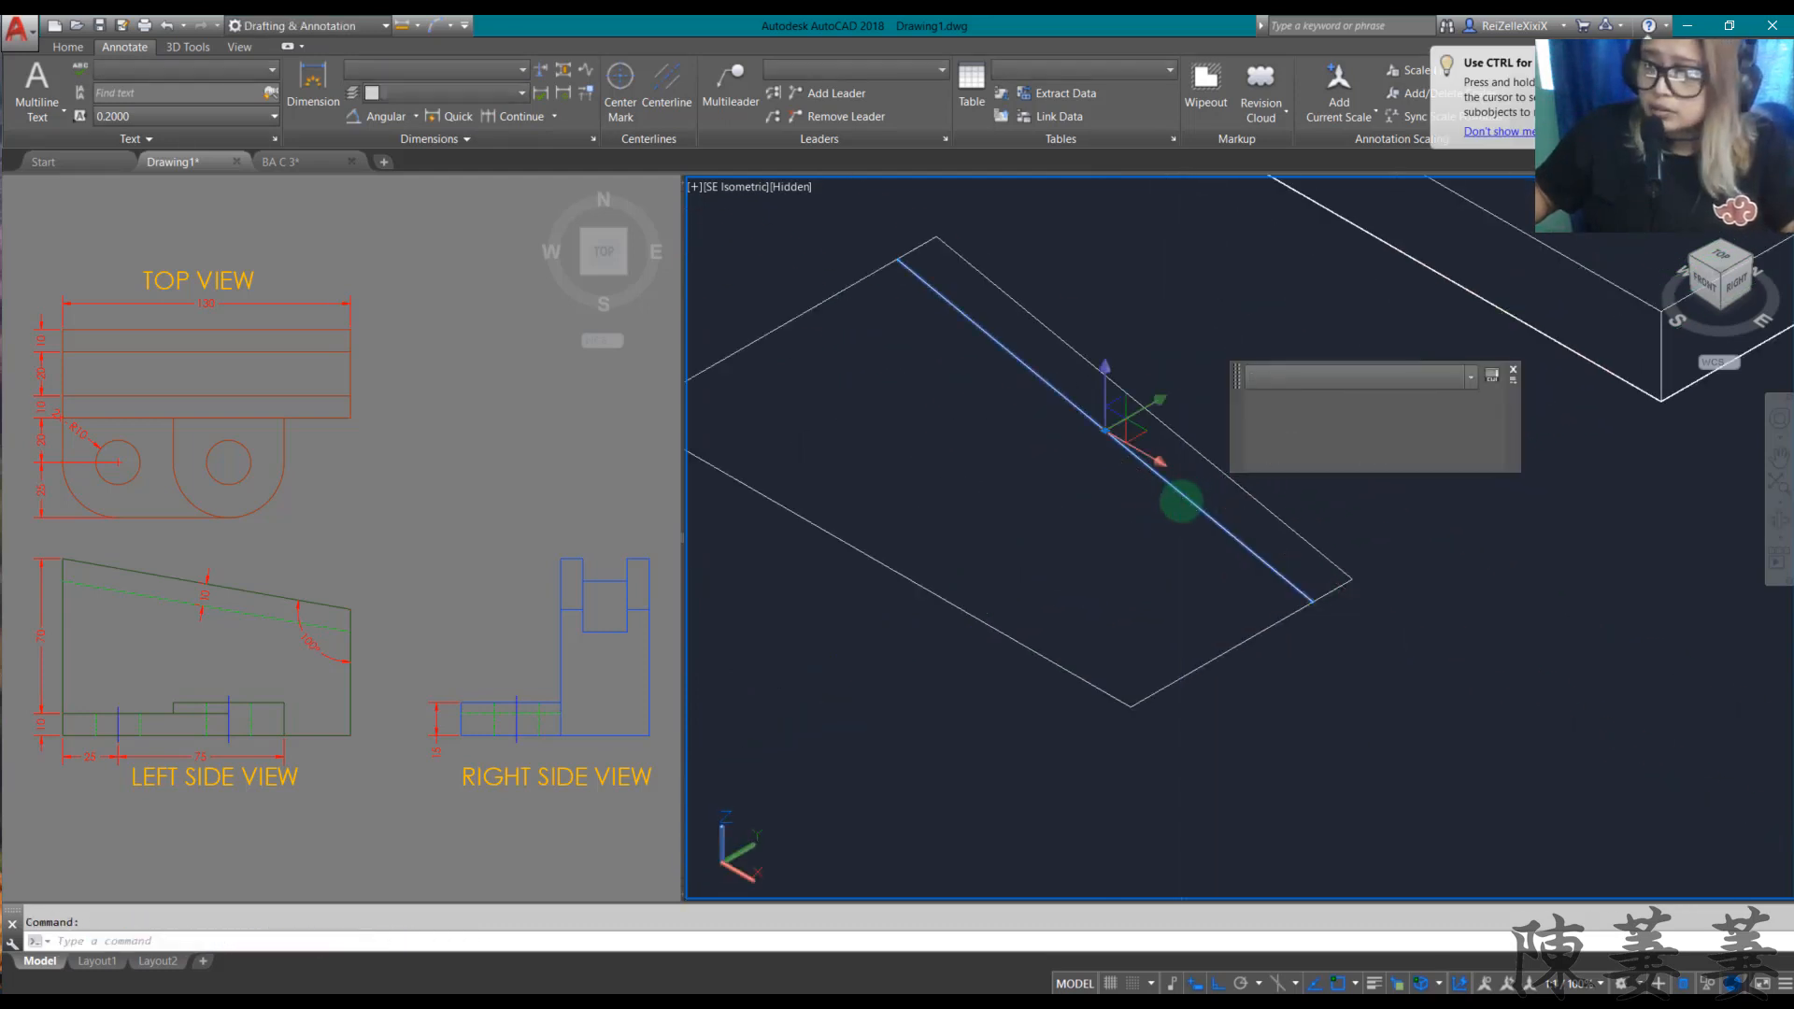
pyautogui.press('Escape')
# Step: Presspull the full sloped profile to a height of 10 units
pyautogui.scroll(-2, 1054, 612)
pyautogui.write('pre')
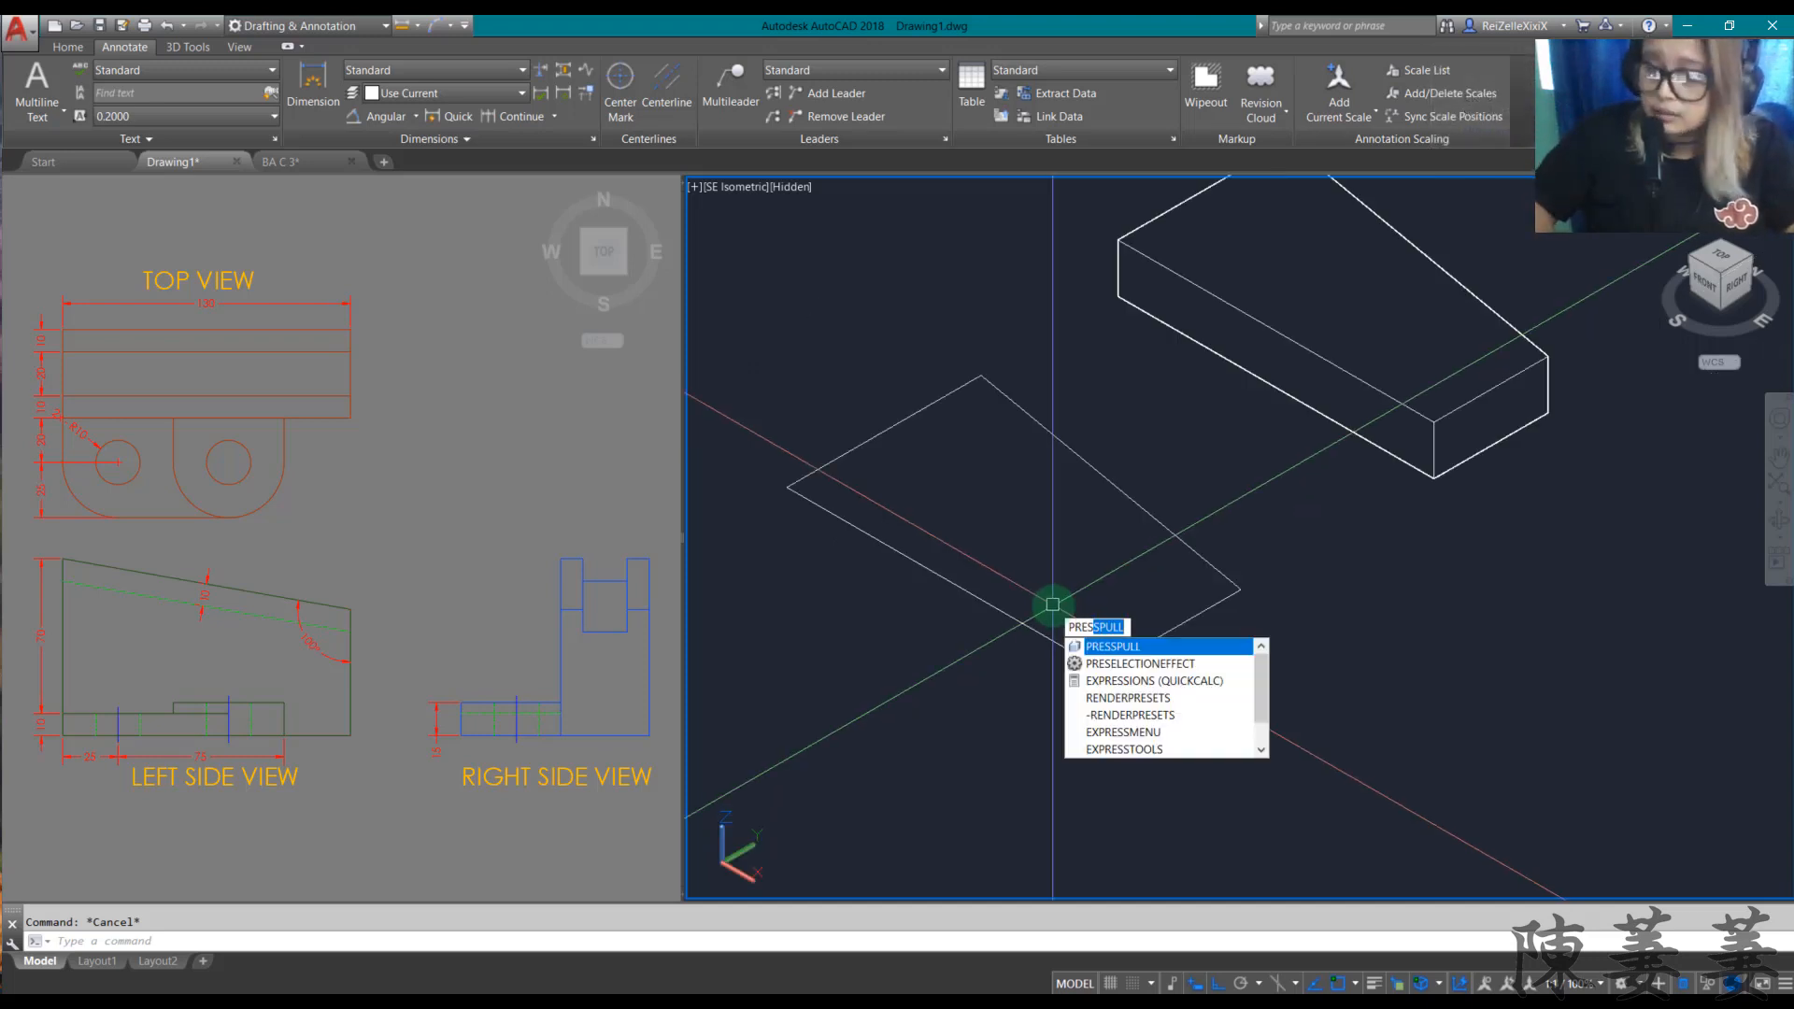
pyautogui.press('Return')
pyautogui.click(1034, 594)
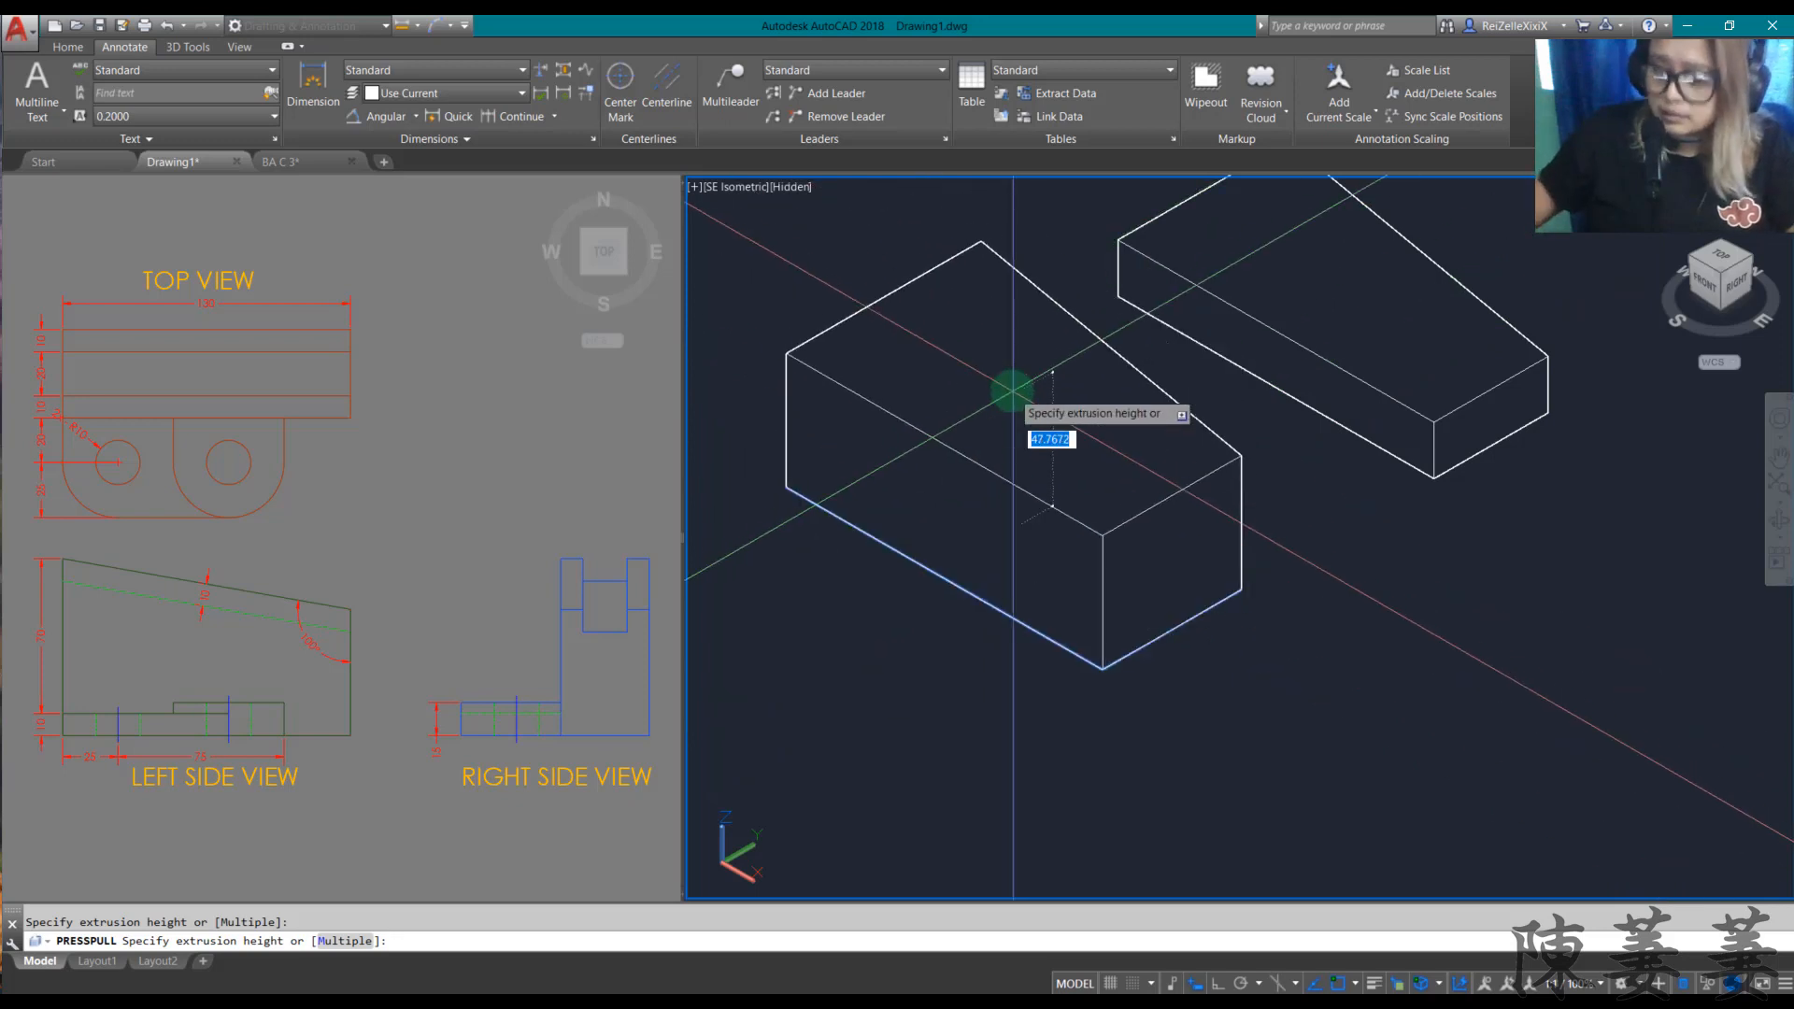
pyautogui.write('10')
pyautogui.press('Return')
pyautogui.press('Escape')
pyautogui.press('Escape')
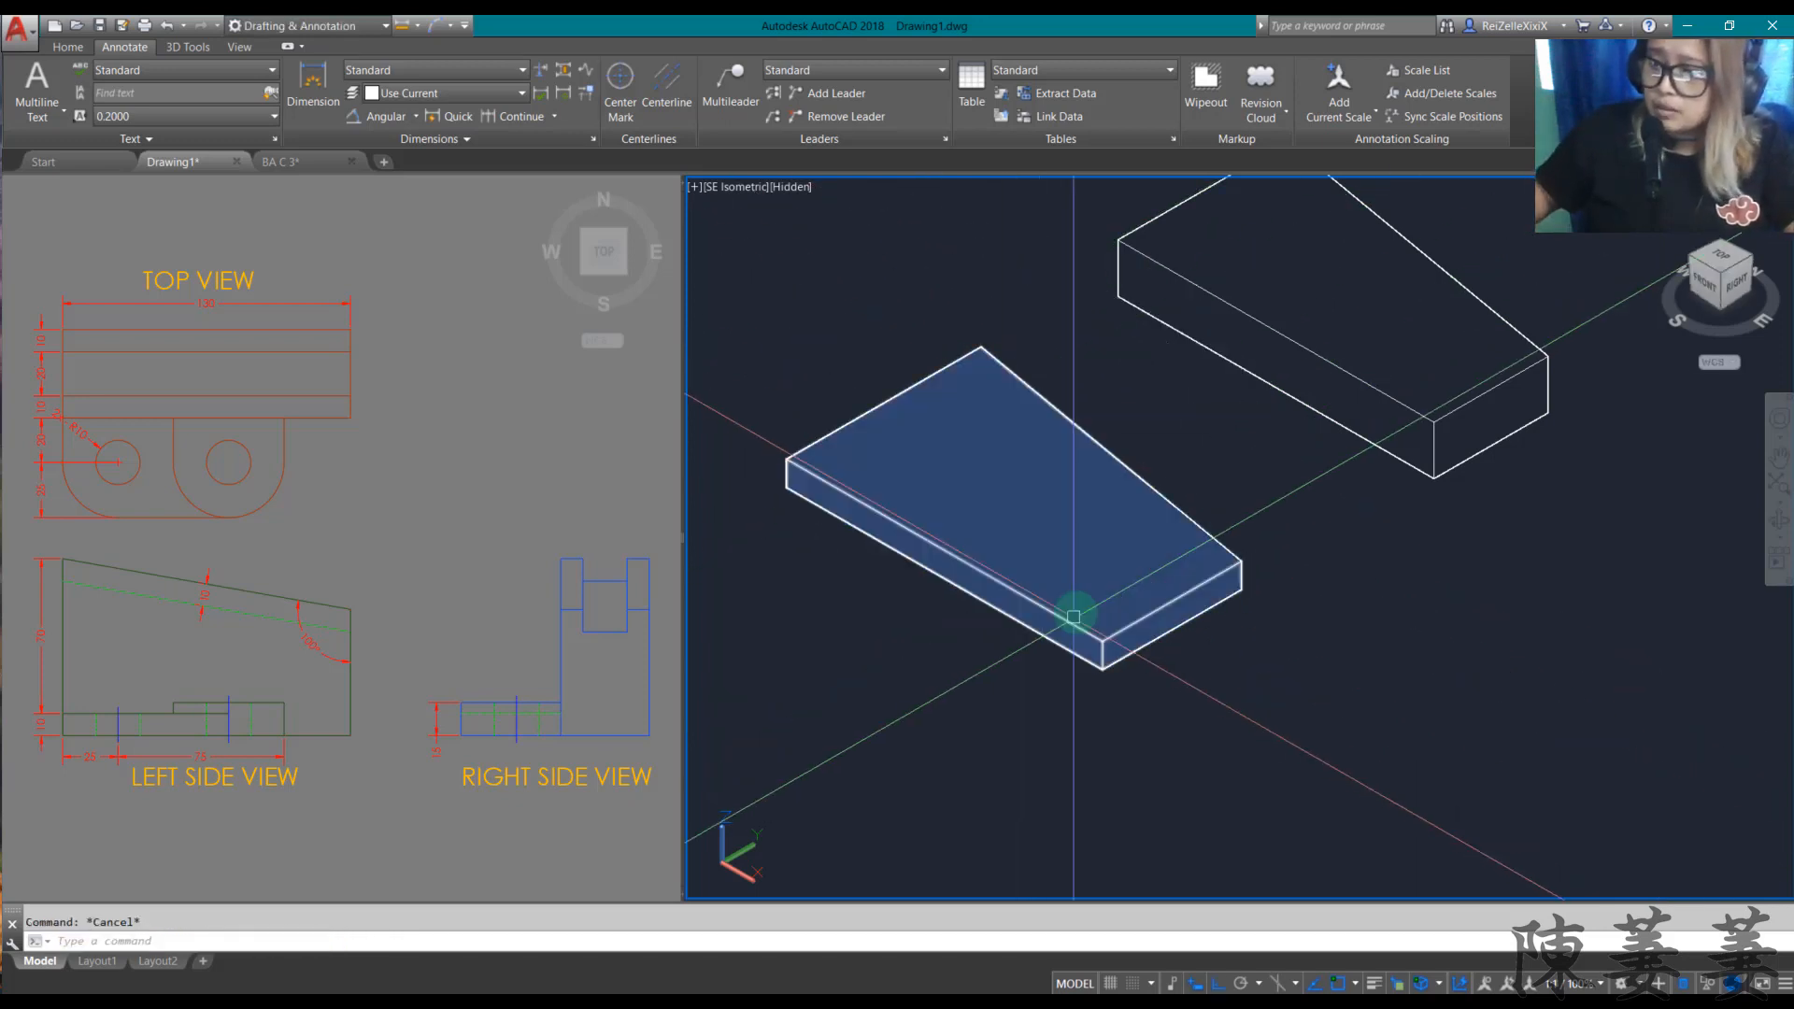
# Step: Move the 10-unit plate by its upper front corner to the bottom front corner of the 20-unit solid, placing it underneath
pyautogui.click(1087, 569)
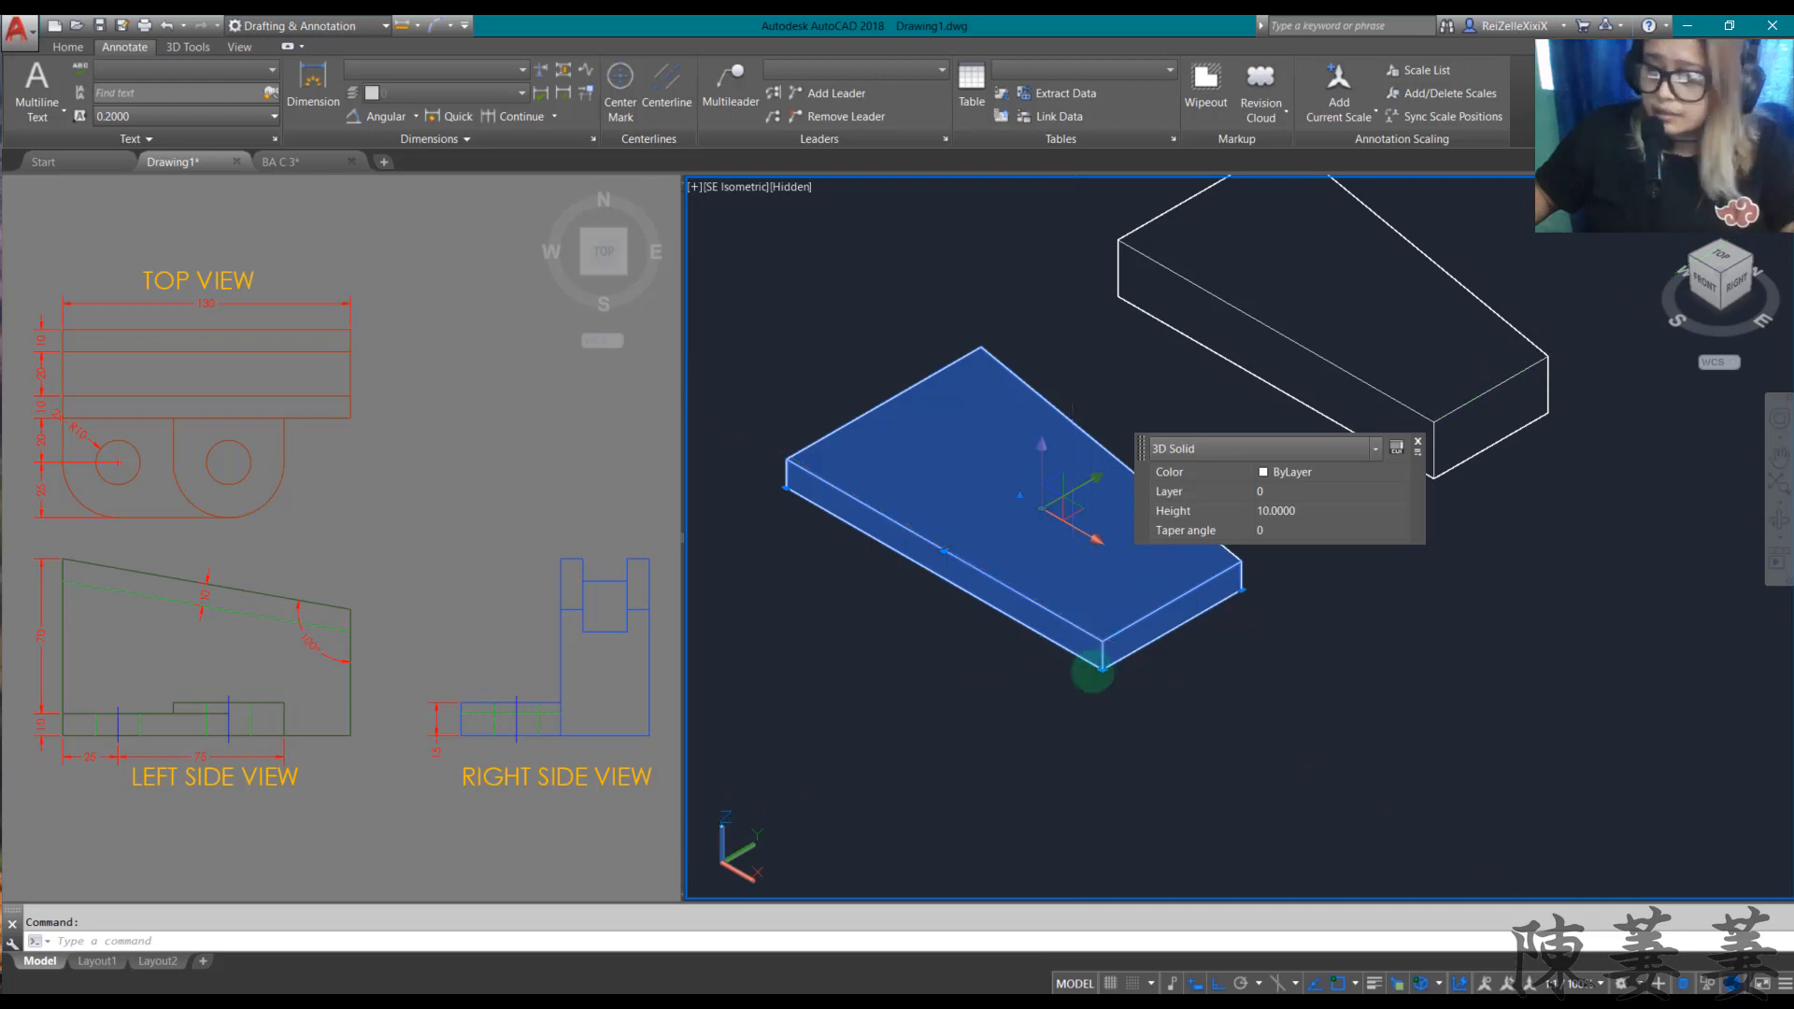
pyautogui.write('m')
pyautogui.press('Return')
pyautogui.click(1103, 646)
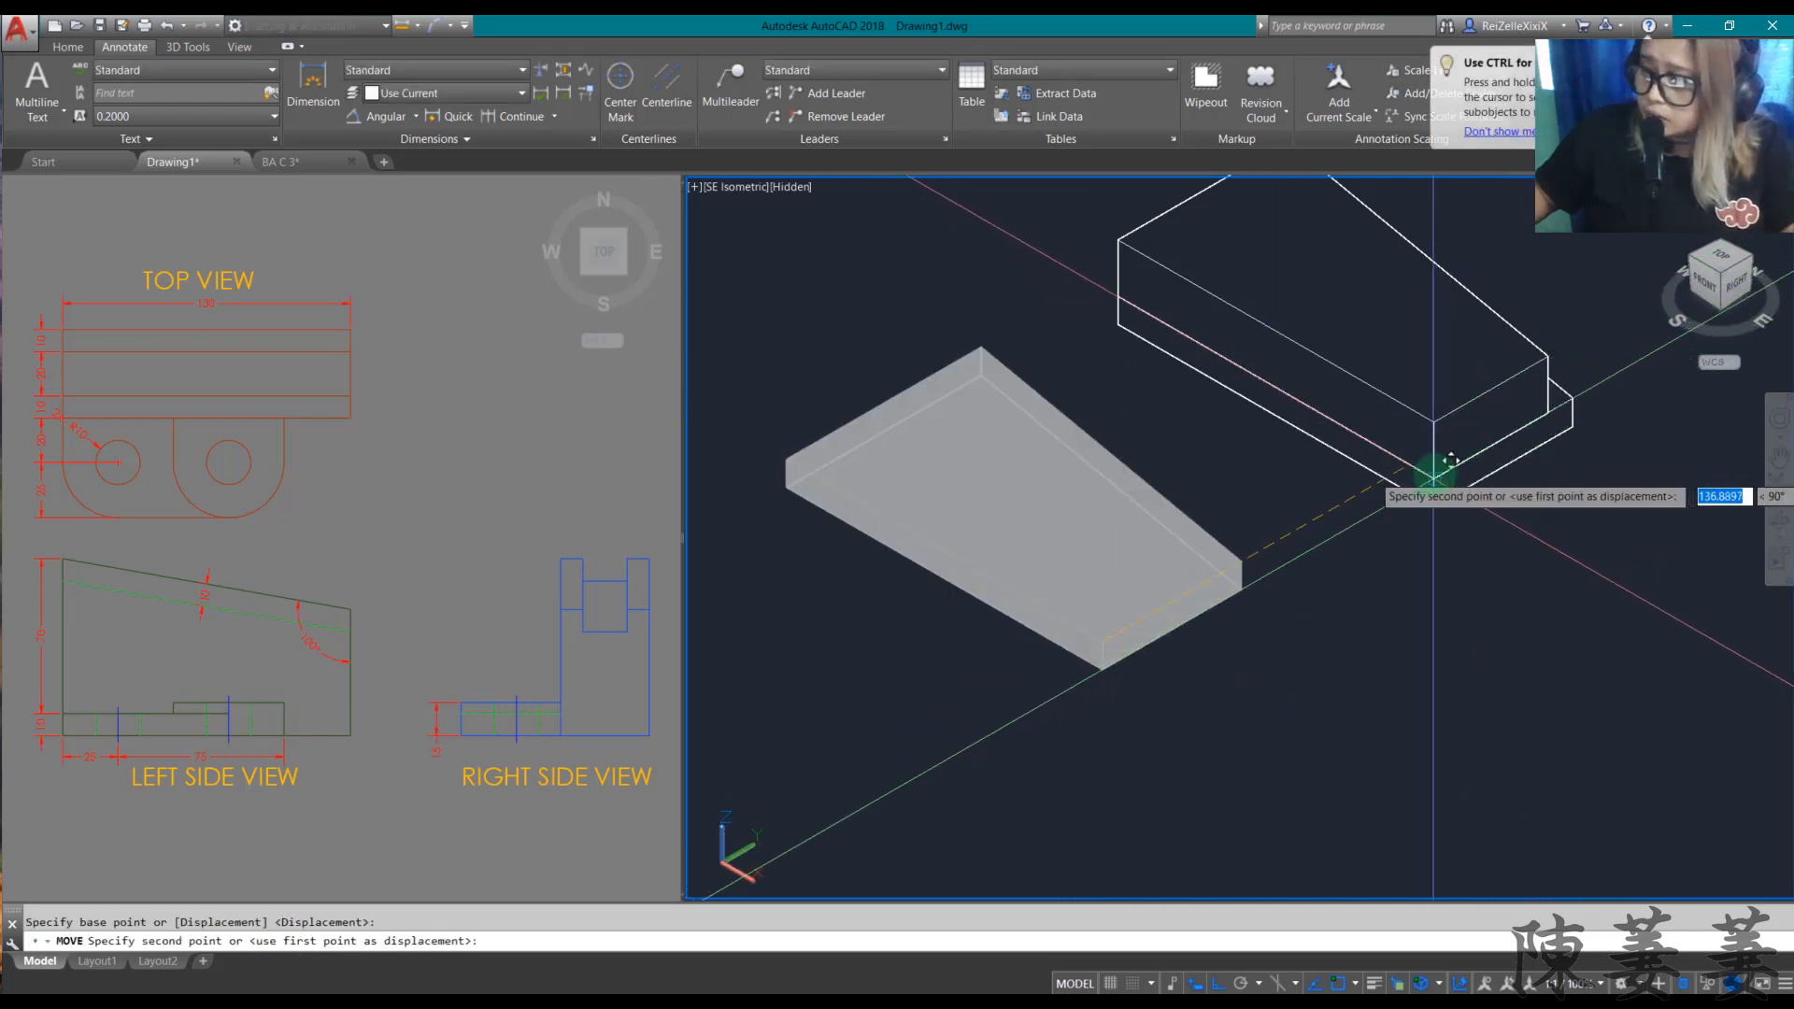
pyautogui.click(1434, 474)
pyautogui.press('Escape')
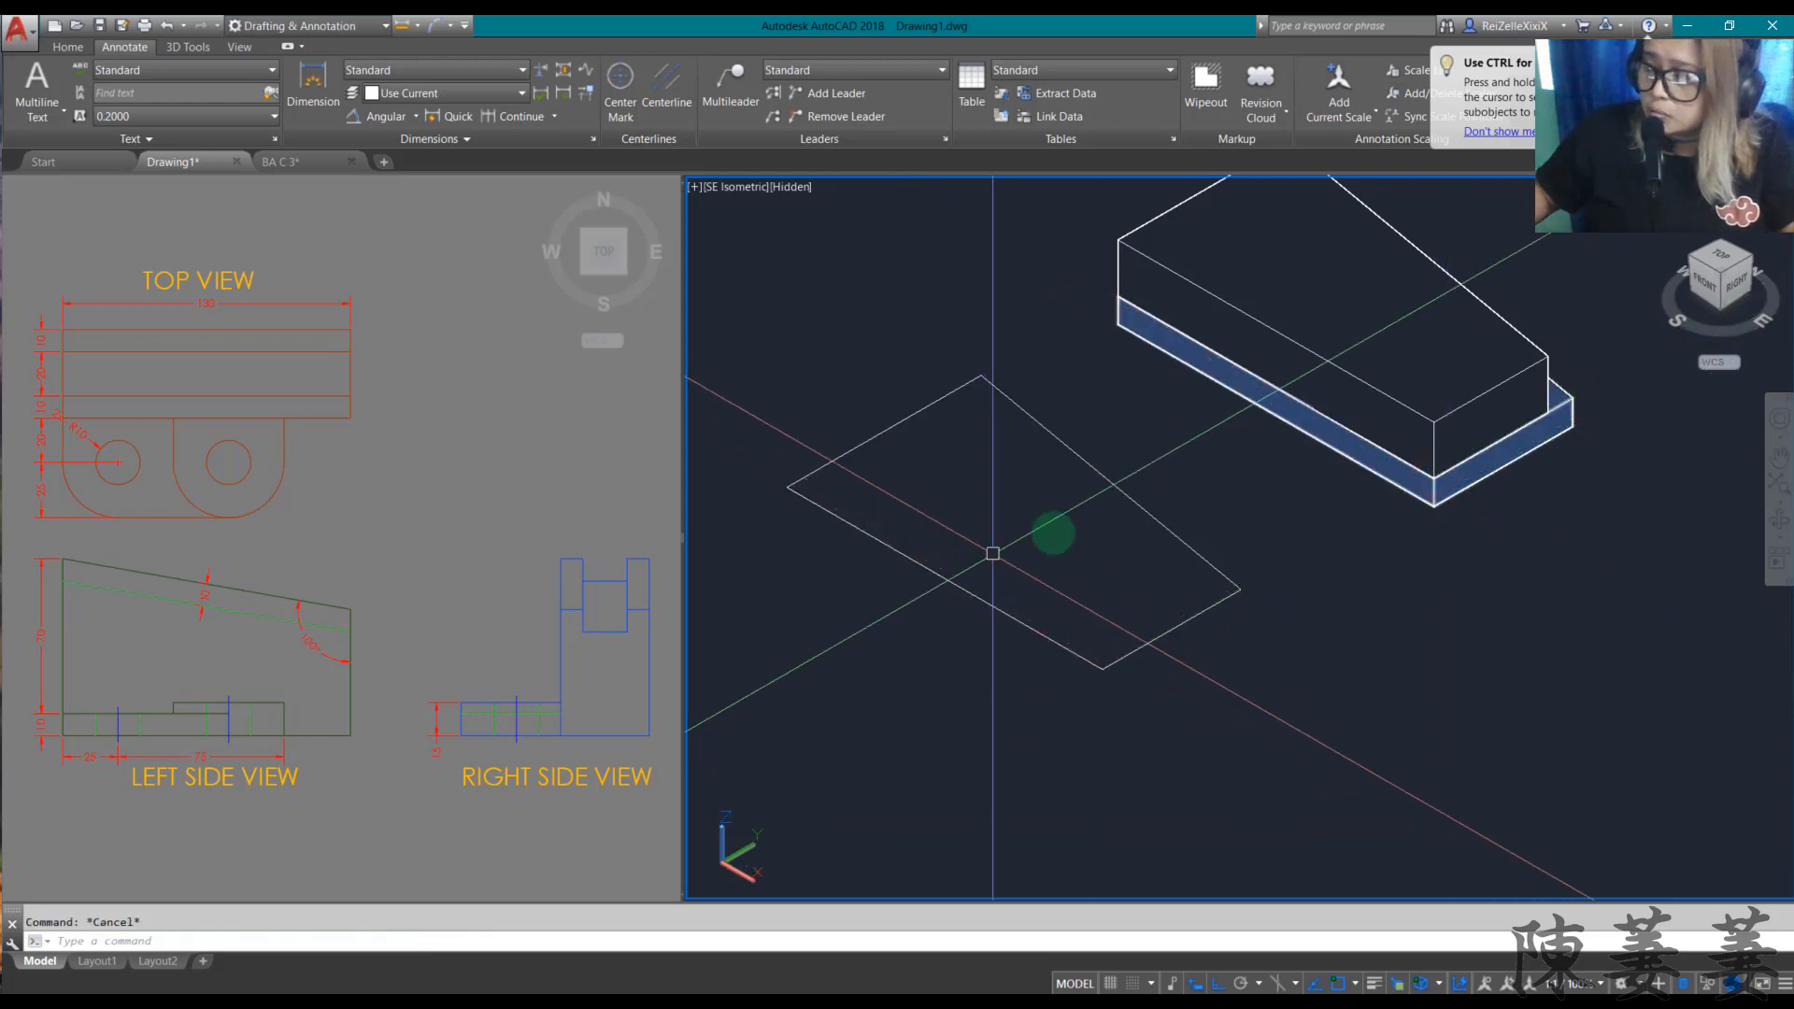
# Step: Presspull the sloped profile once more by 10 units to make a second outer plate
pyautogui.click(1124, 590)
pyautogui.press('Escape')
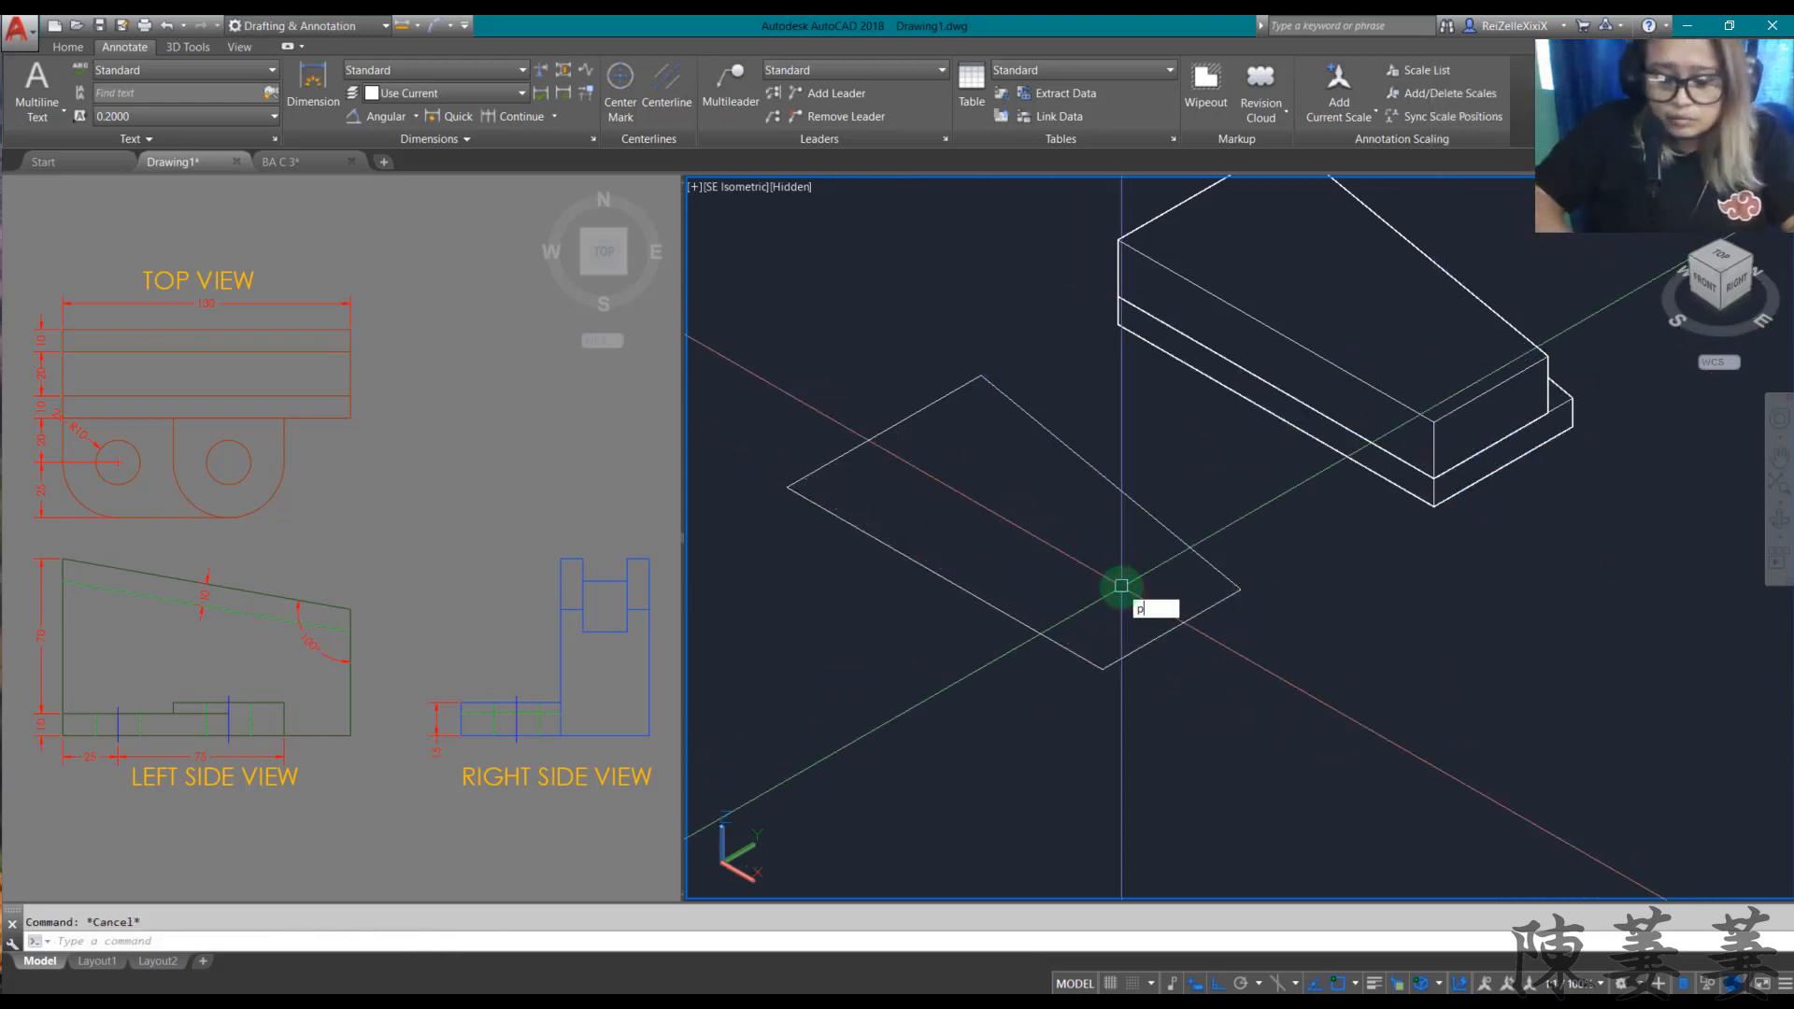
pyautogui.write('pre')
pyautogui.press('Return')
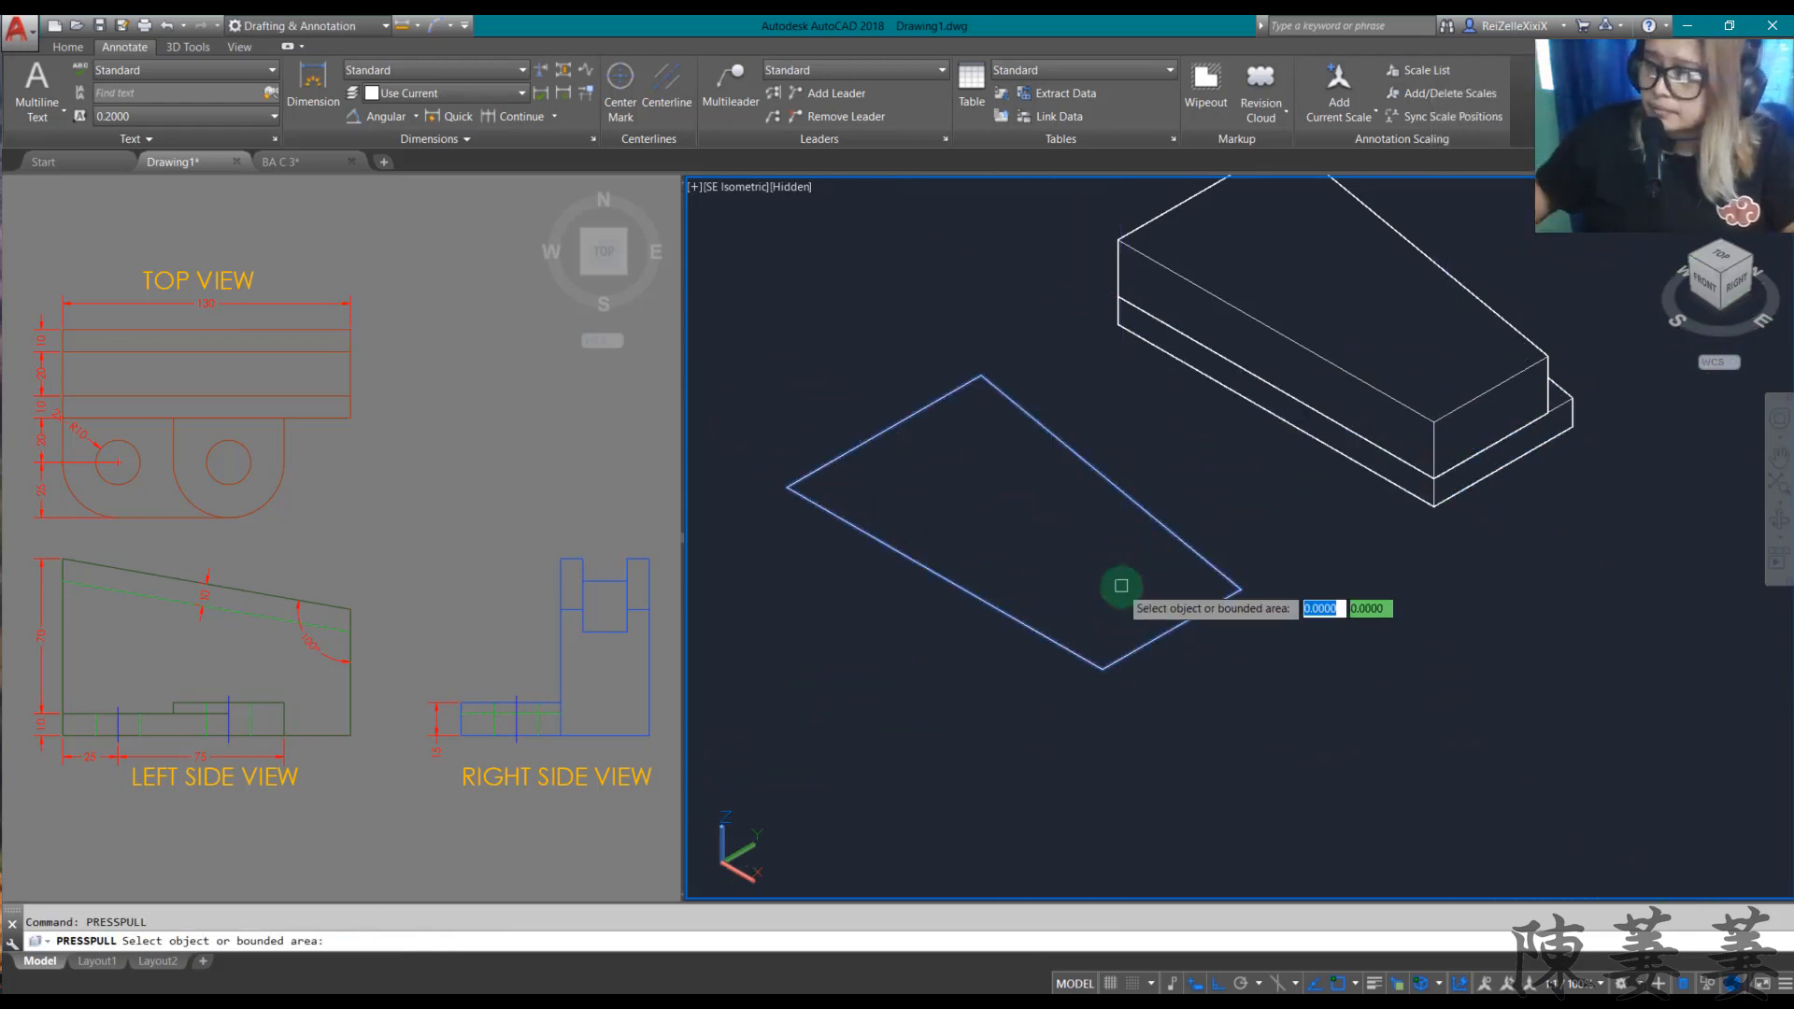
pyautogui.click(1119, 584)
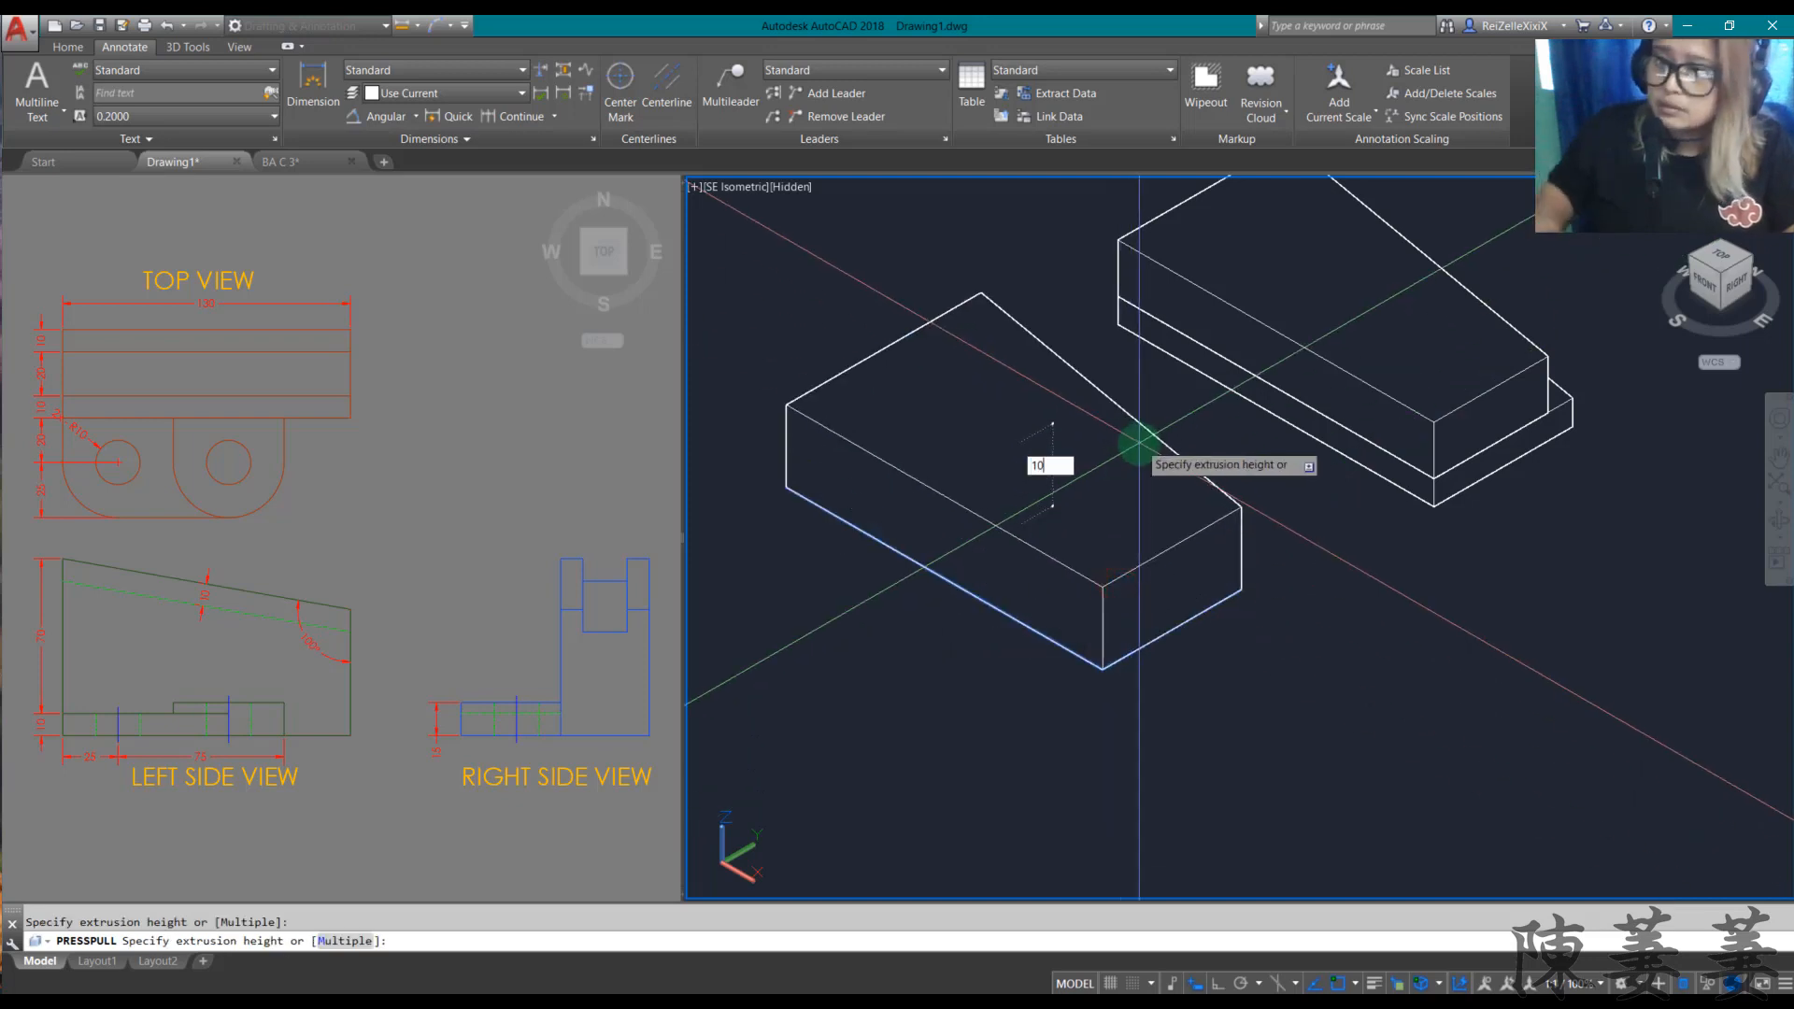
pyautogui.write('10')
pyautogui.press('Return')
pyautogui.press('Return')
# Step: Move the second plate by its bottom front corner to the top front corner of the 20-unit solid, stacking it on top
pyautogui.click(1119, 573)
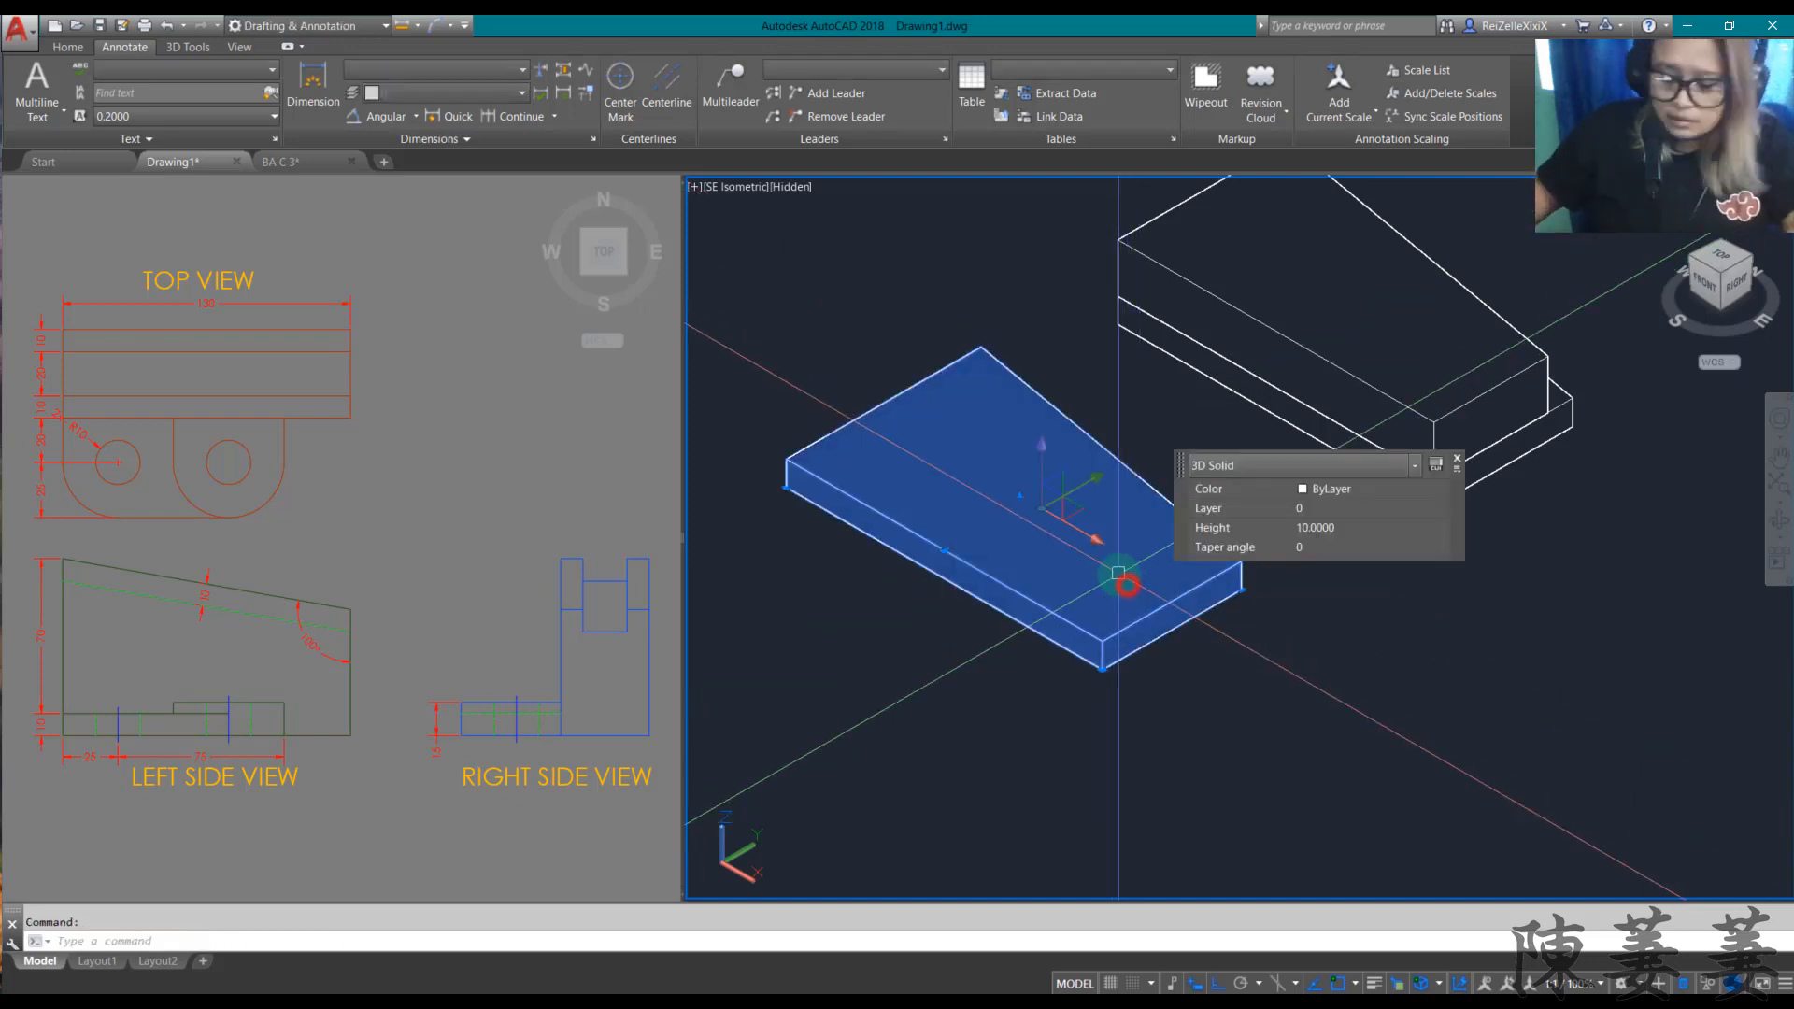
pyautogui.write('m')
pyautogui.press('Return')
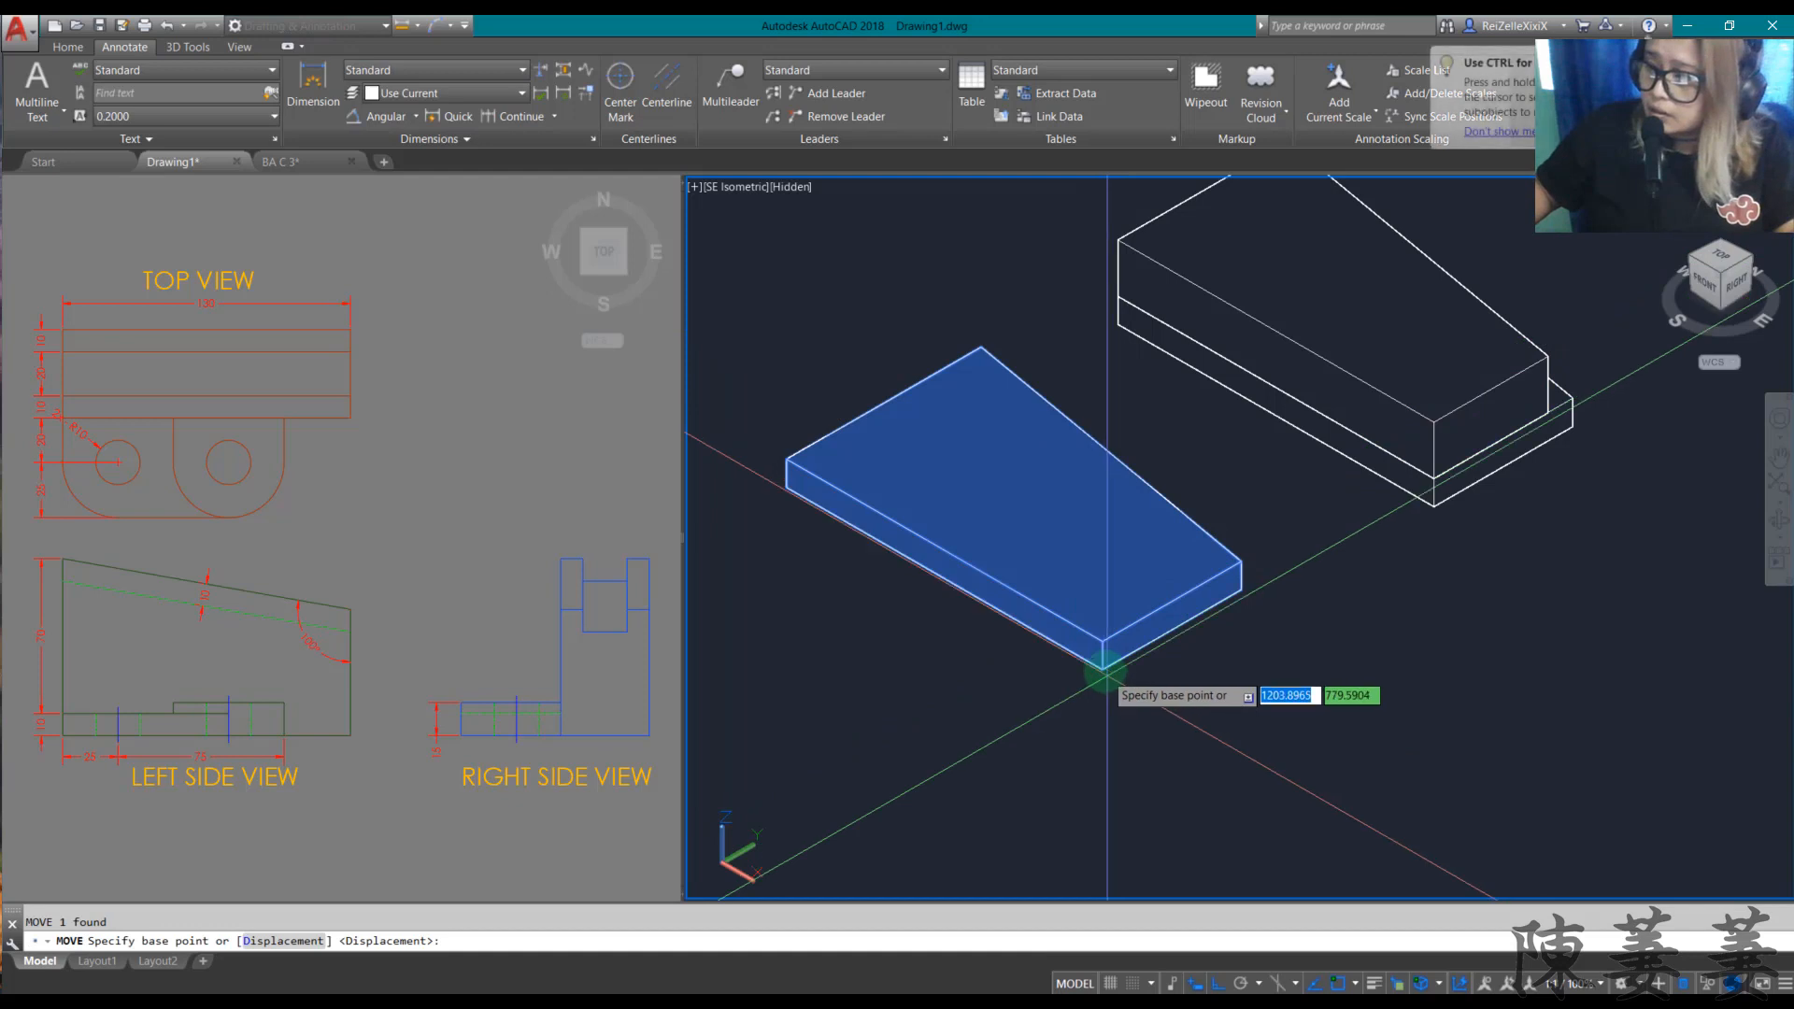
pyautogui.click(1103, 667)
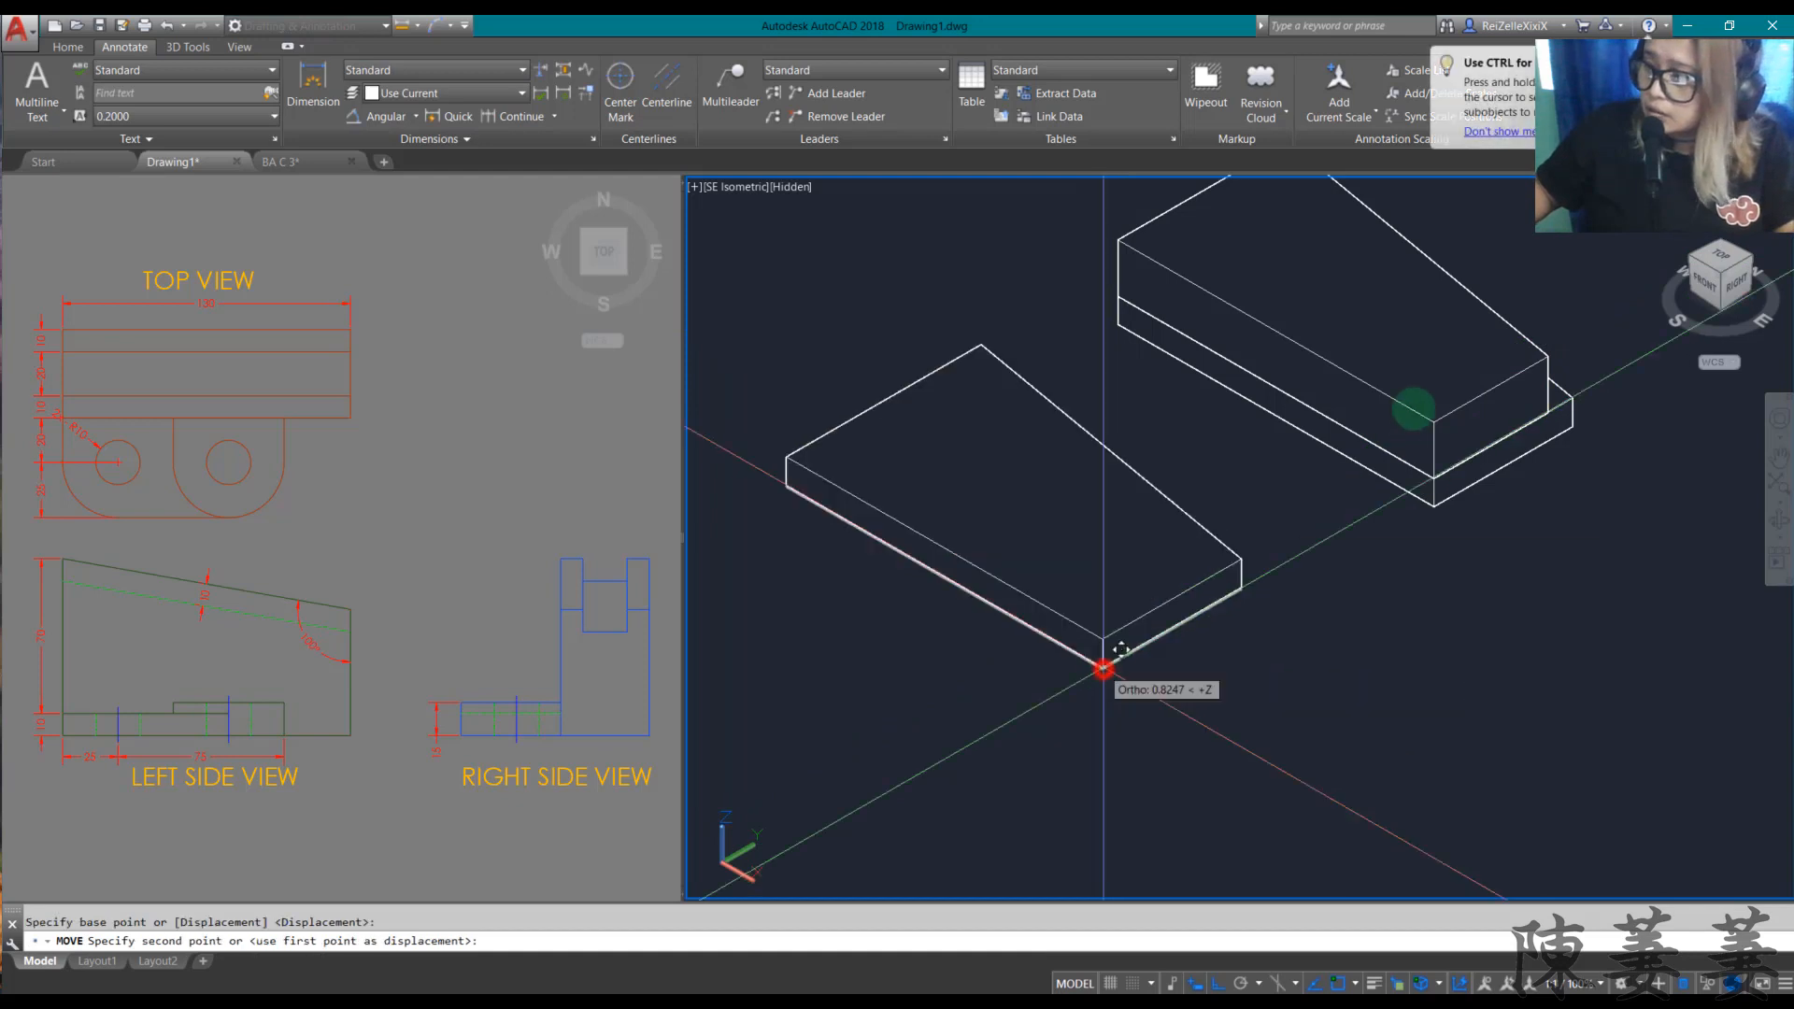
pyautogui.click(1450, 403)
pyautogui.press('Escape')
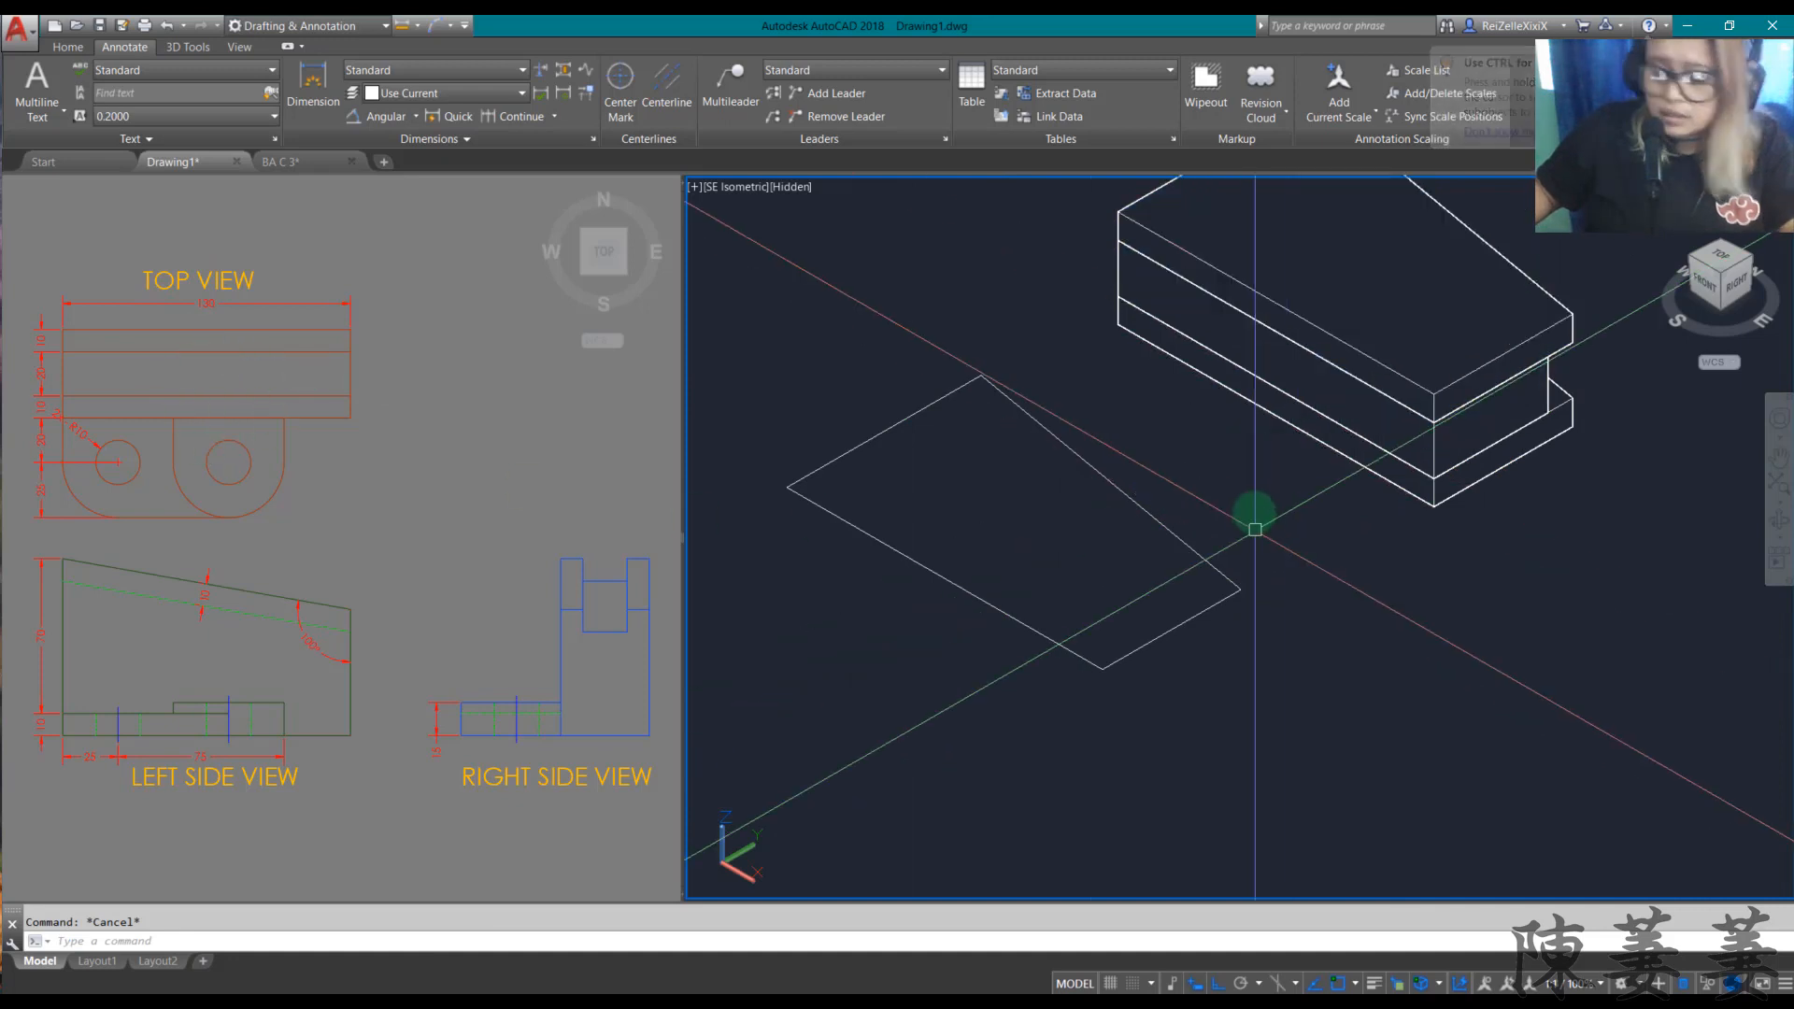
# Step: Union the three stacked solids into one body
pyautogui.write('un')
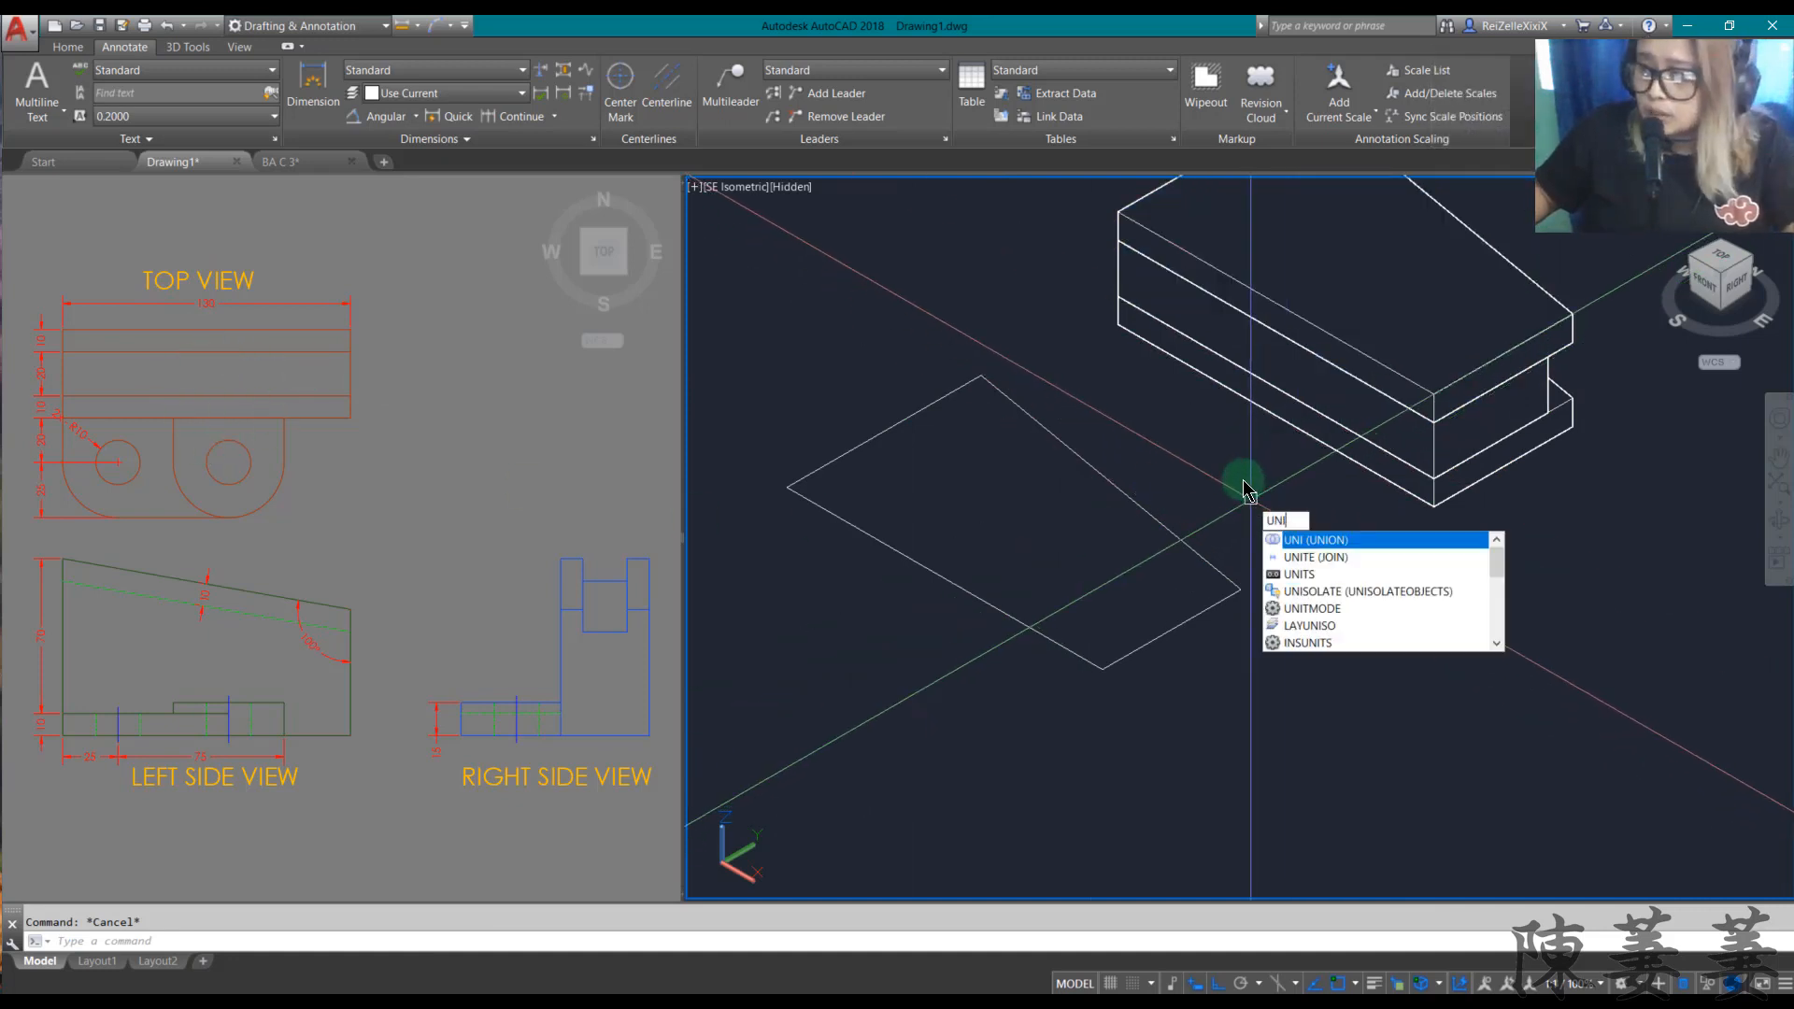
pyautogui.press('Return')
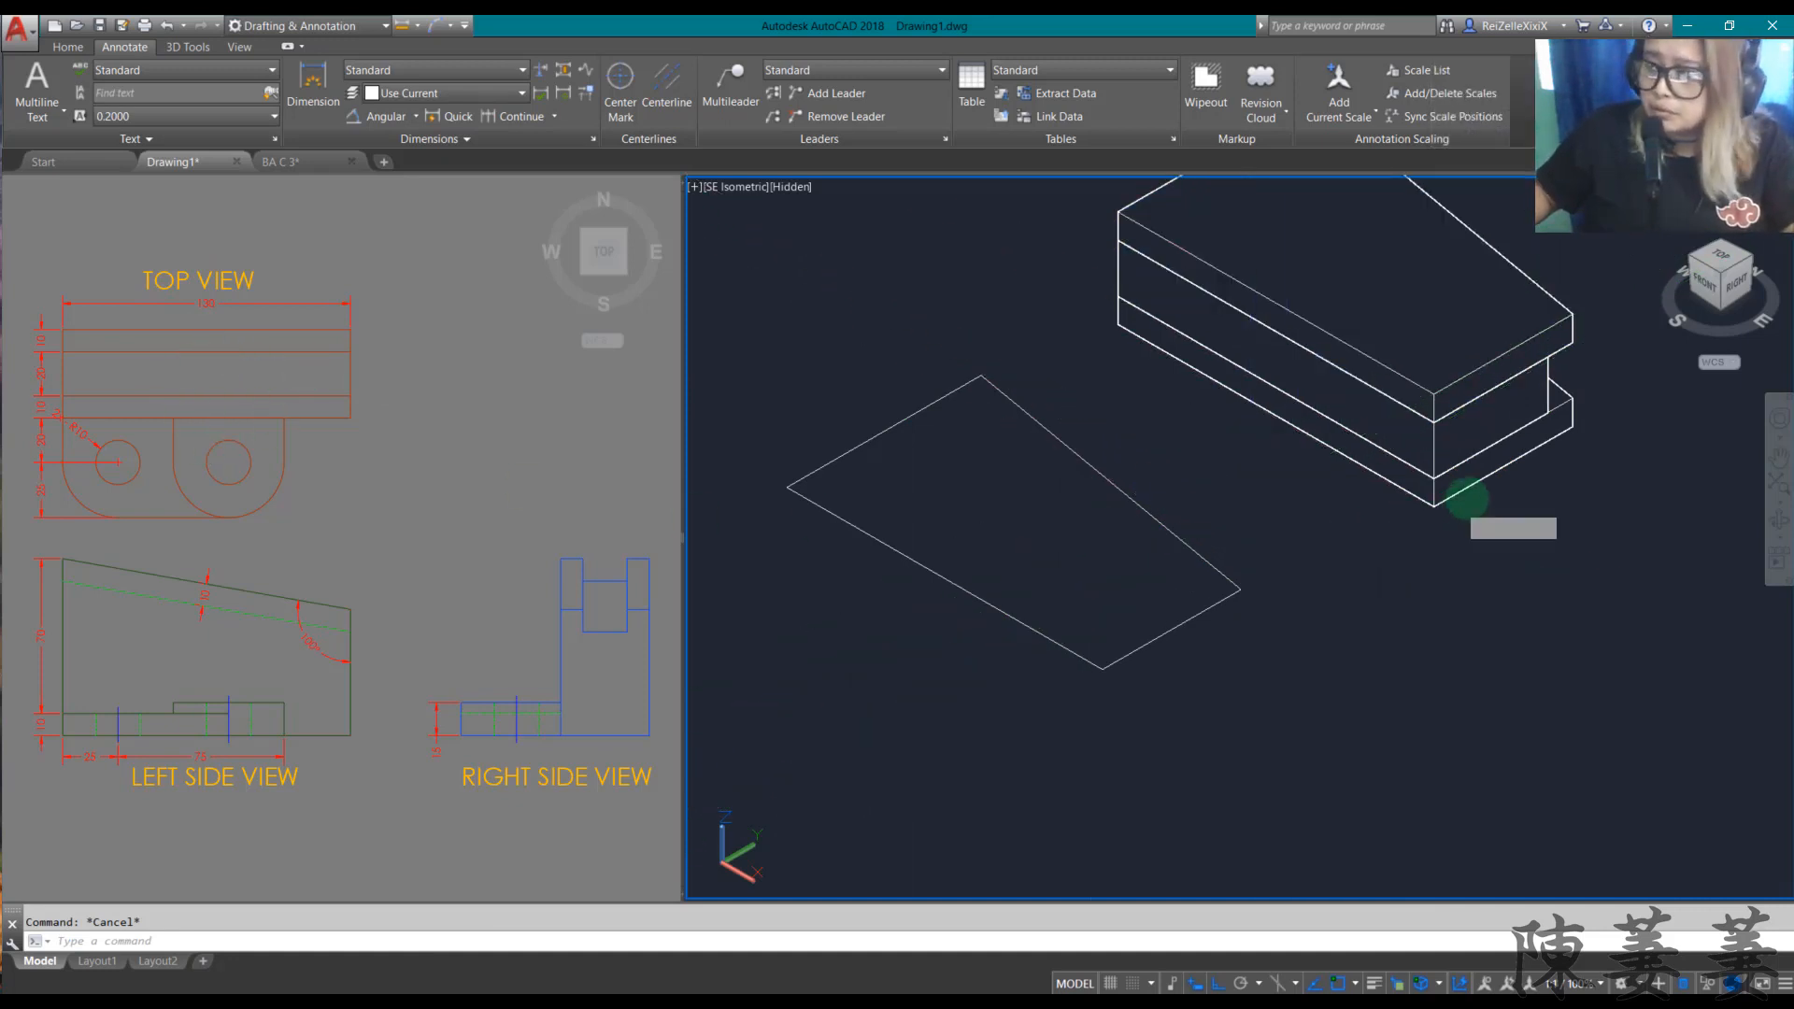
pyautogui.click(1599, 512)
pyautogui.click(1521, 261)
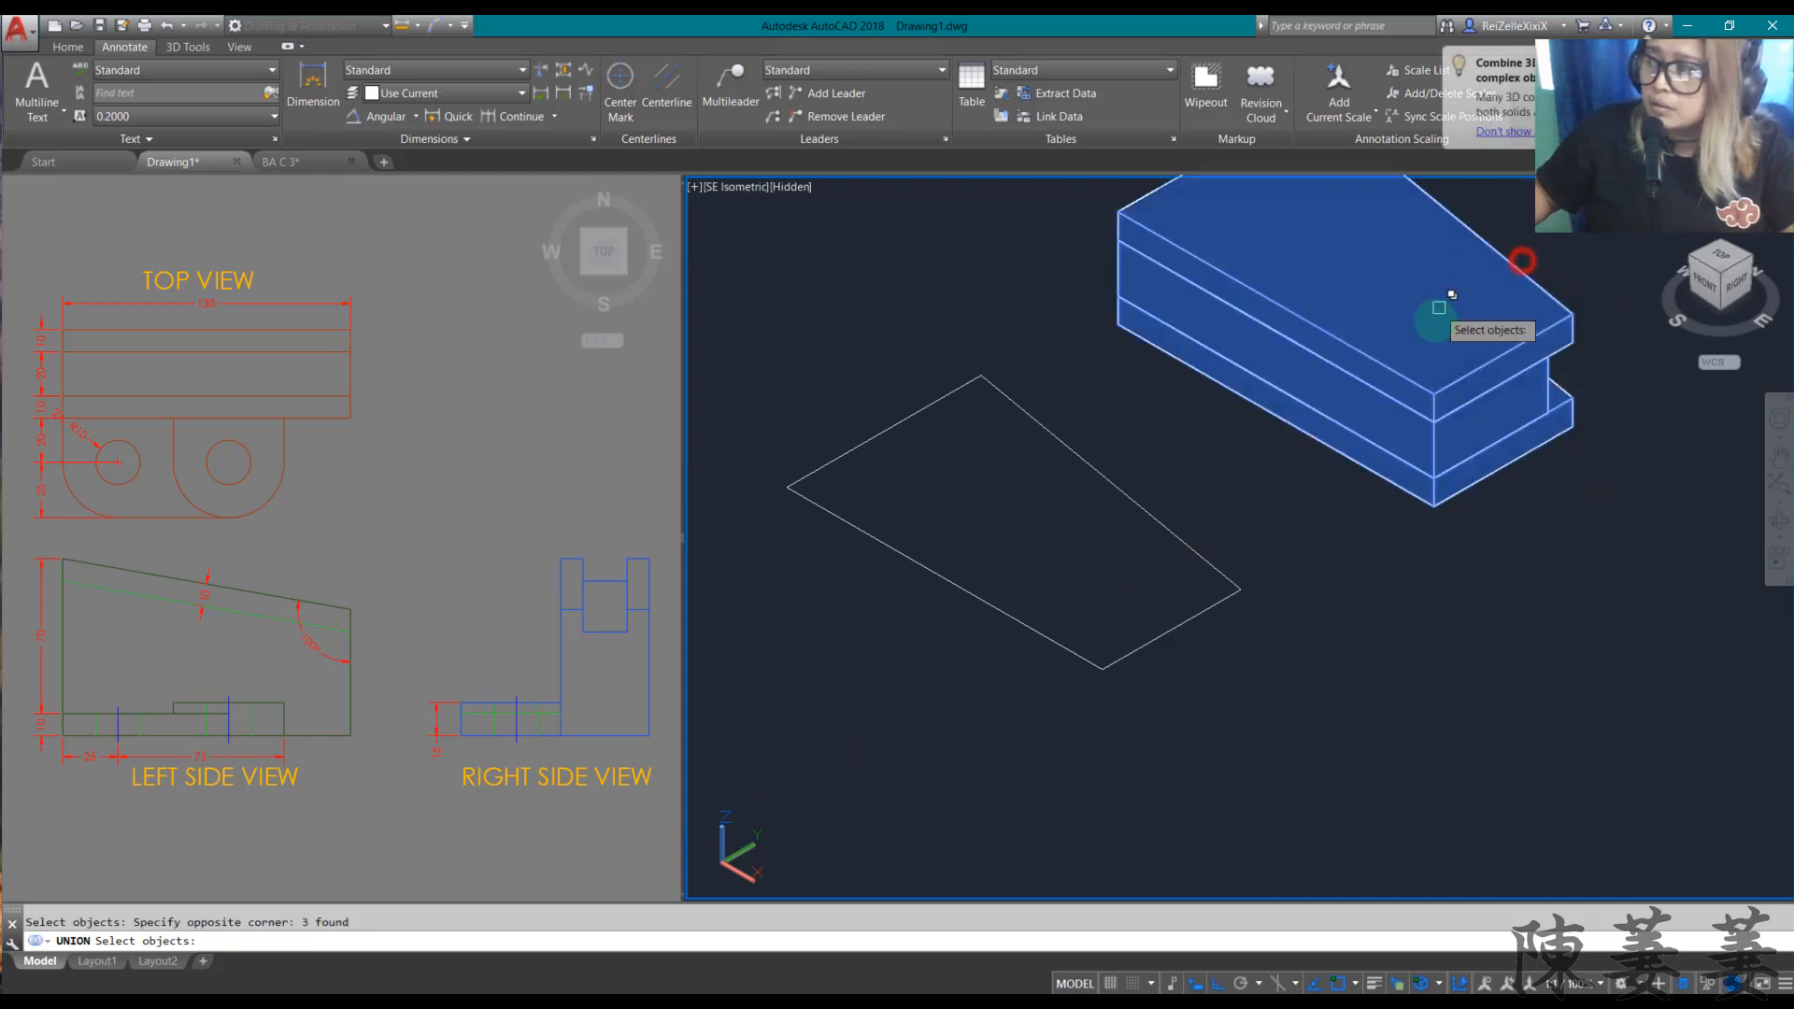
pyautogui.press('Return')
pyautogui.press('Escape')
# Step: Rotate the united solid 90 degrees about the X axis with 3DROTATE so it stands upright with the groove facing up
pyautogui.scroll(-4, 1405, 406)
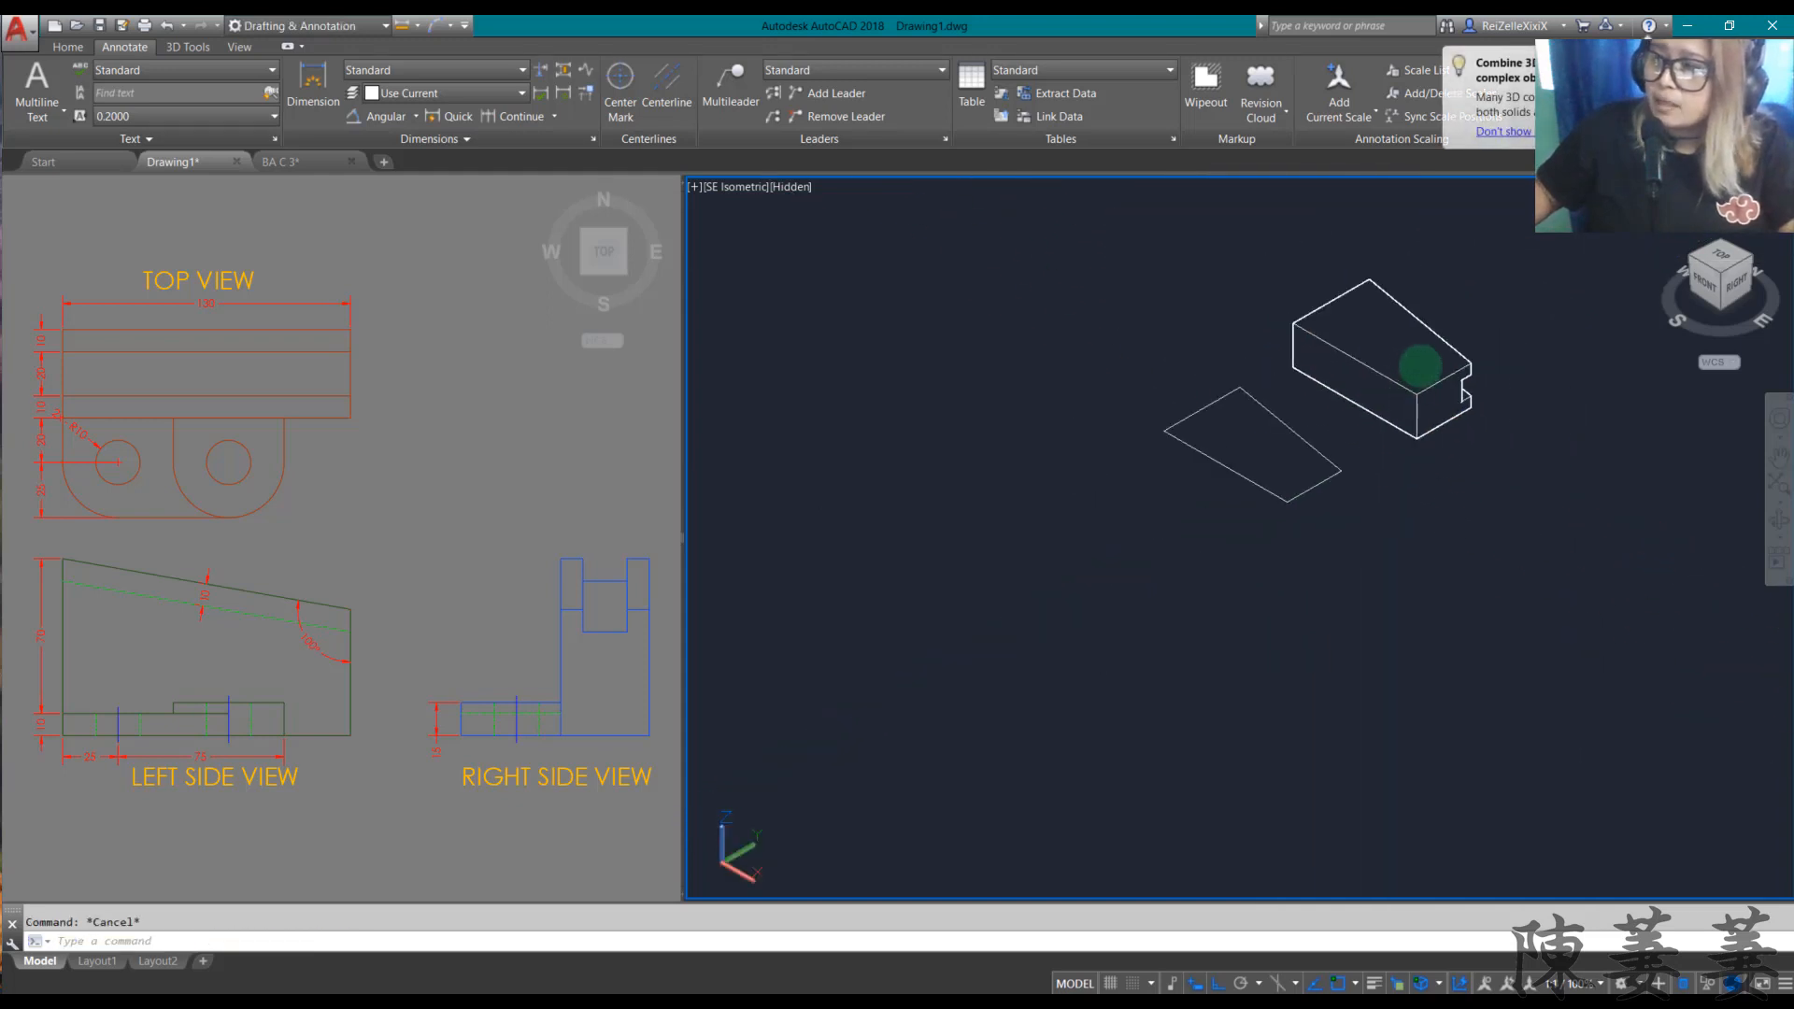
pyautogui.scroll(3, 1422, 359)
pyautogui.scroll(-5, 1422, 358)
pyautogui.scroll(1, 1377, 320)
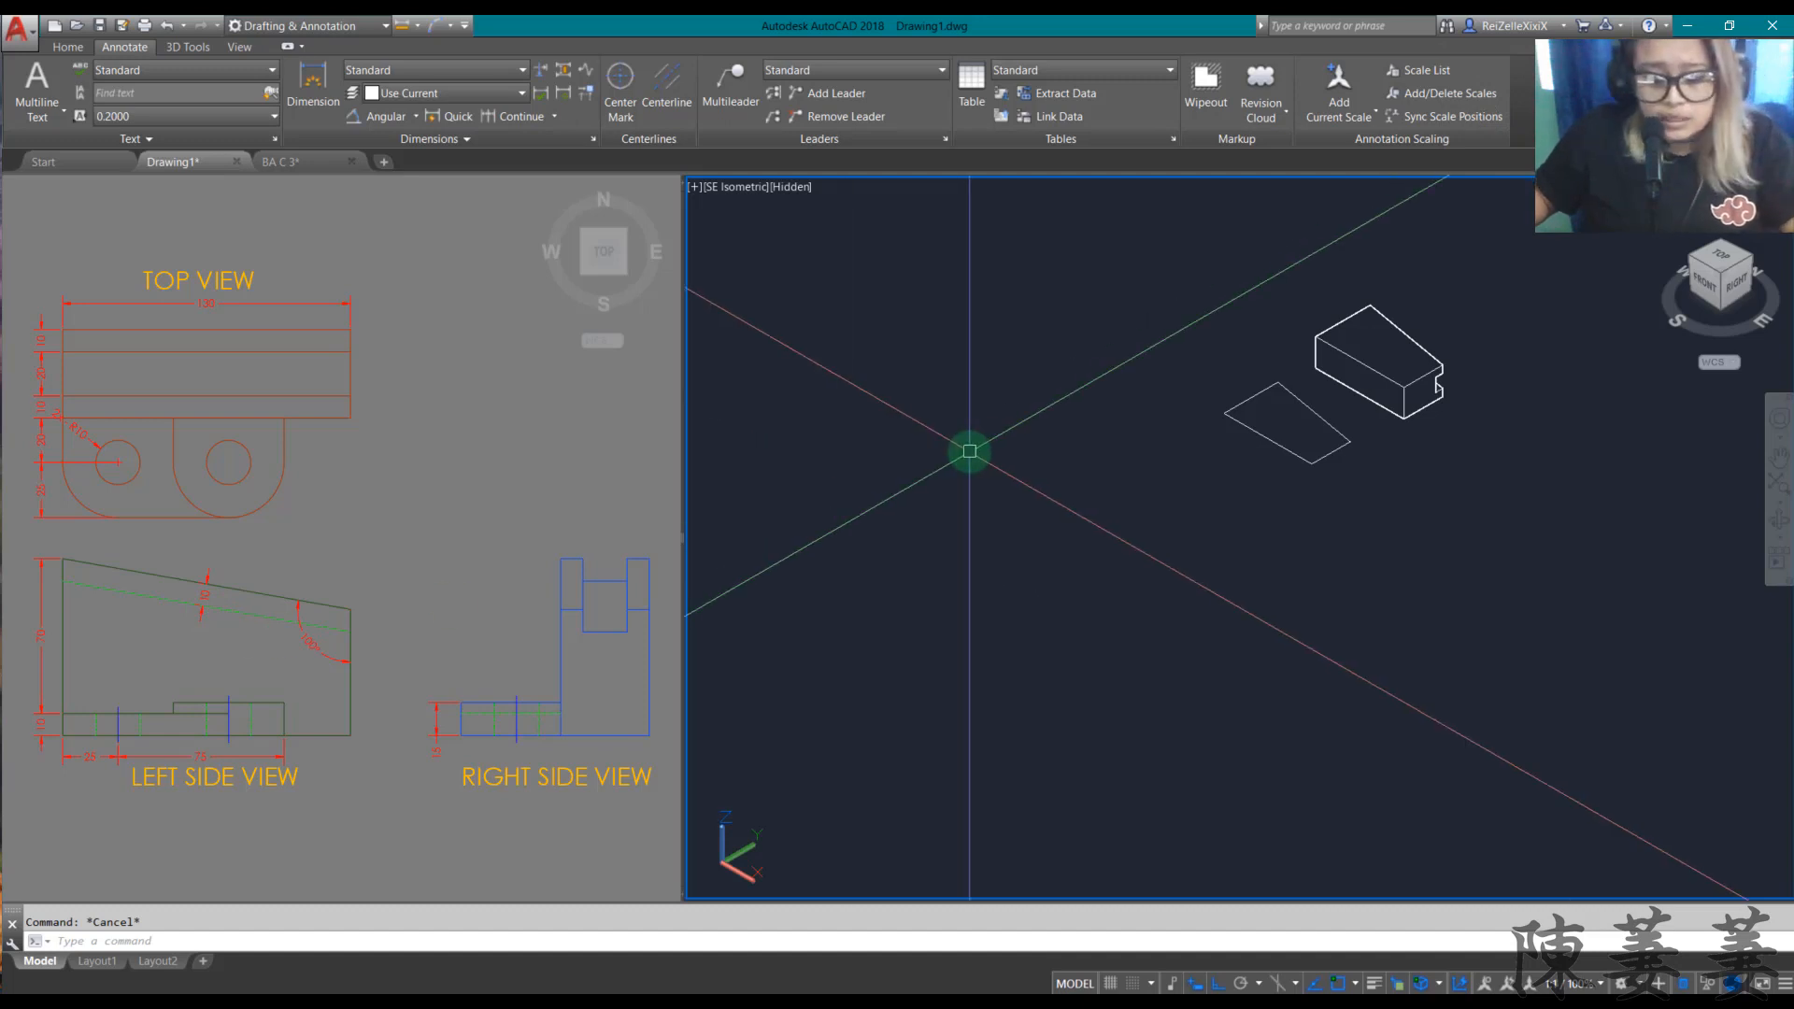
pyautogui.write('DRO')
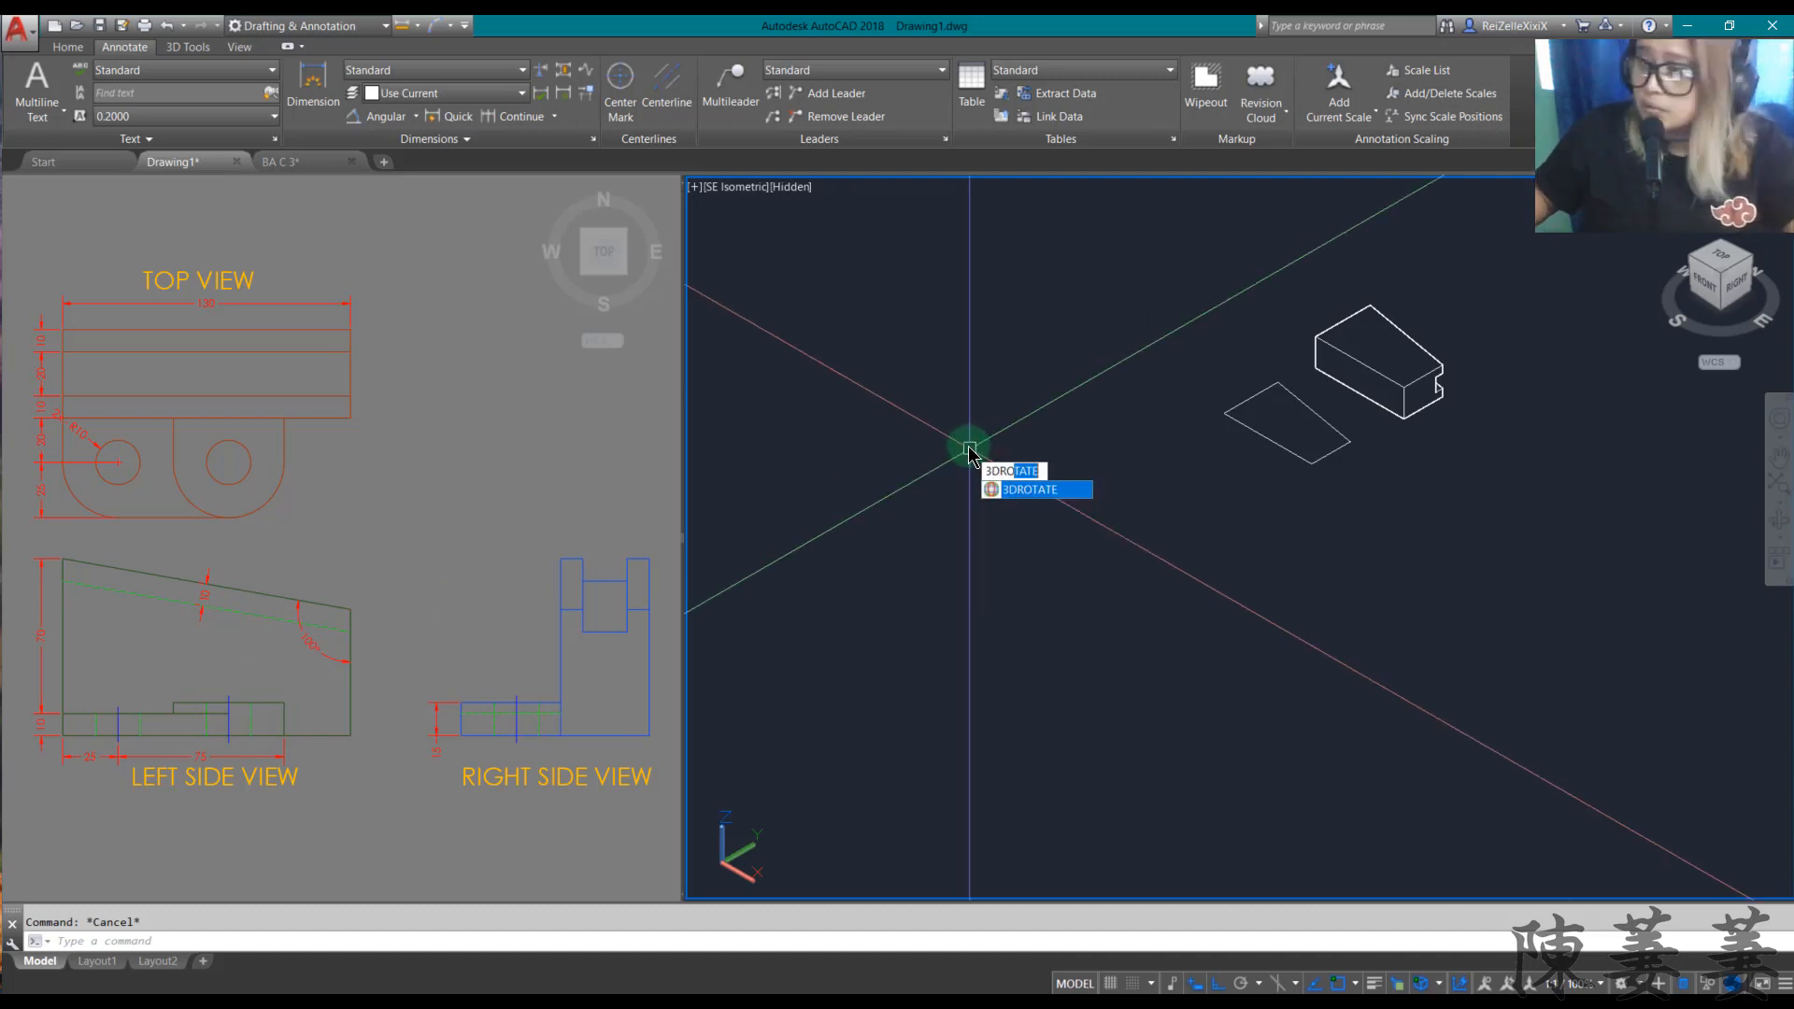
pyautogui.press('Return')
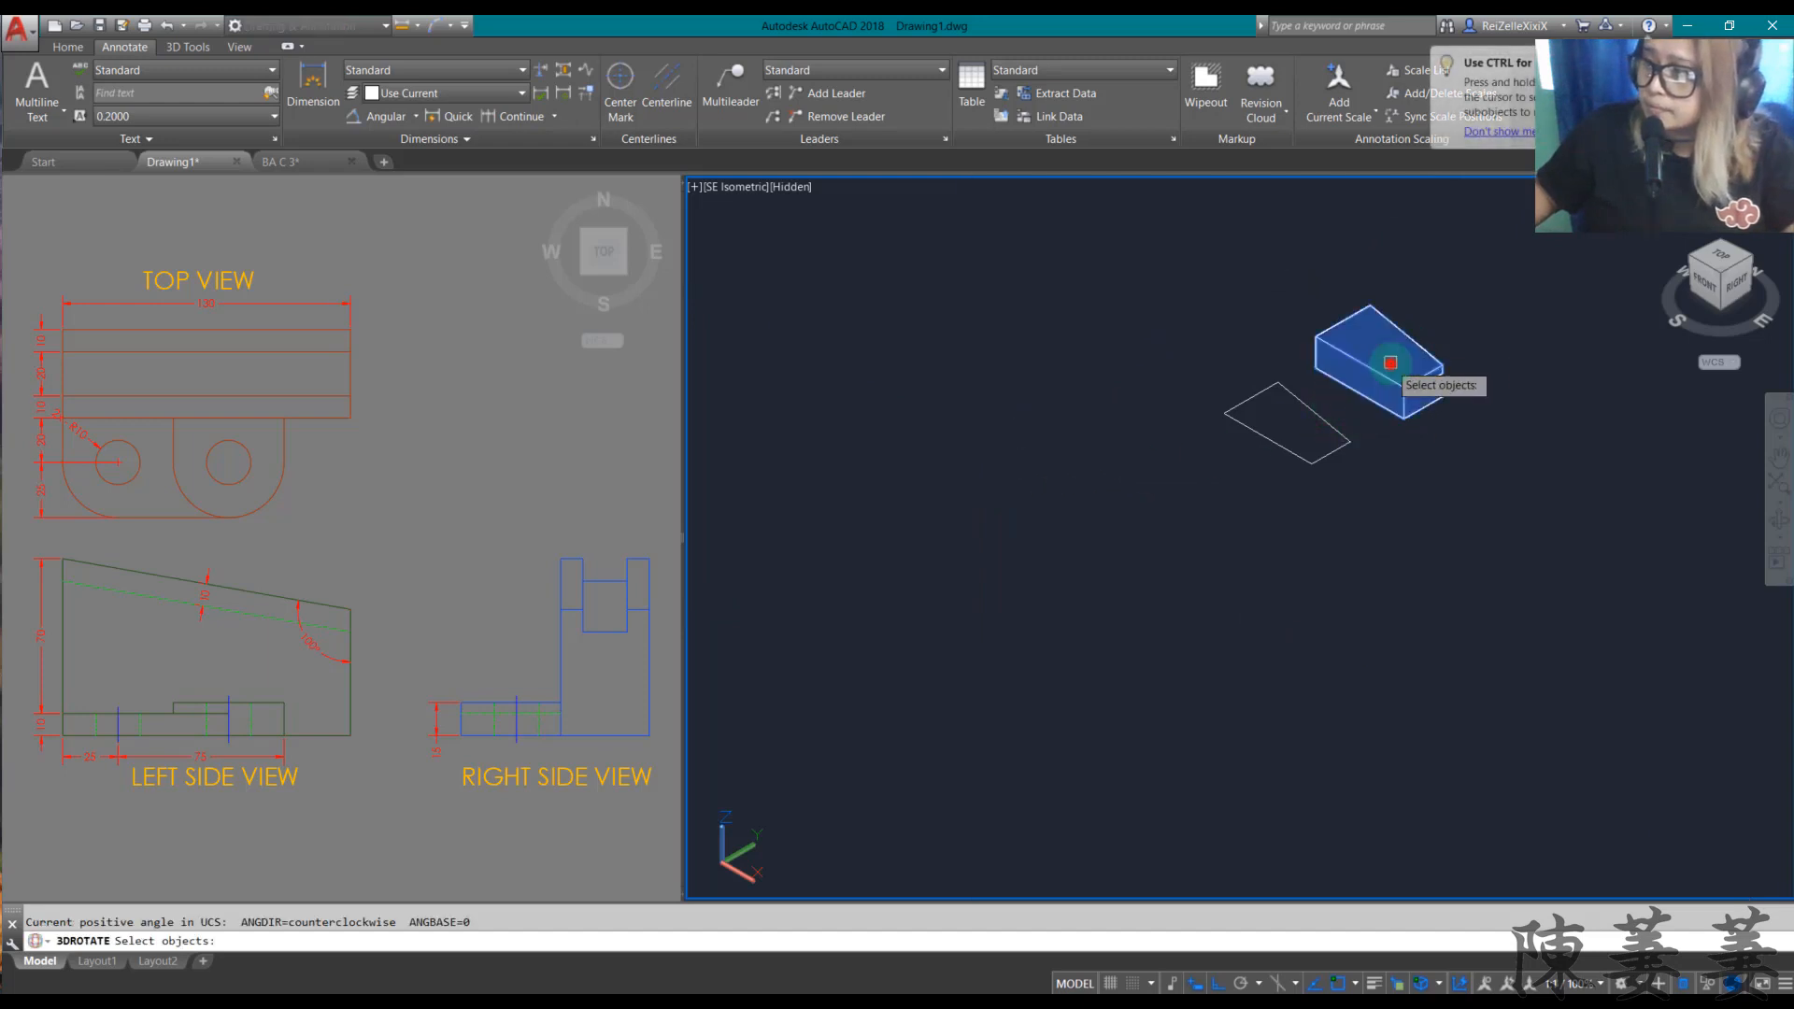
pyautogui.click(1390, 362)
pyautogui.press('Return')
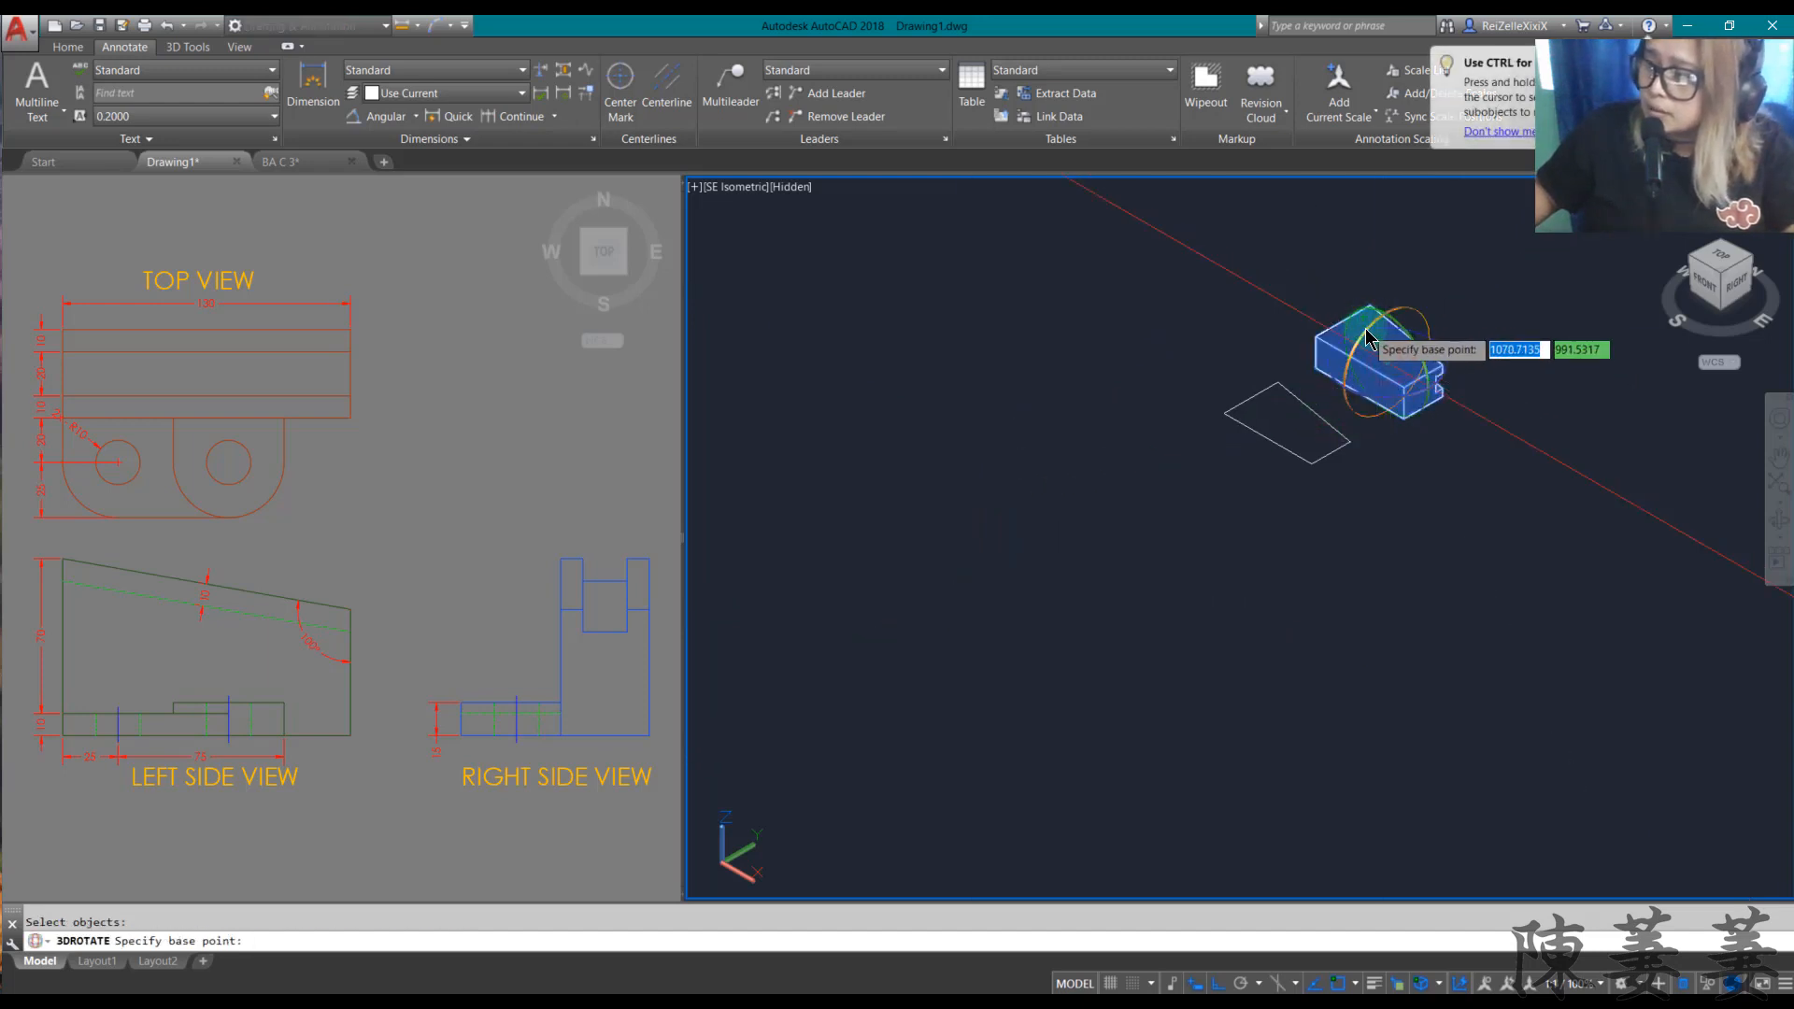
pyautogui.click(1364, 329)
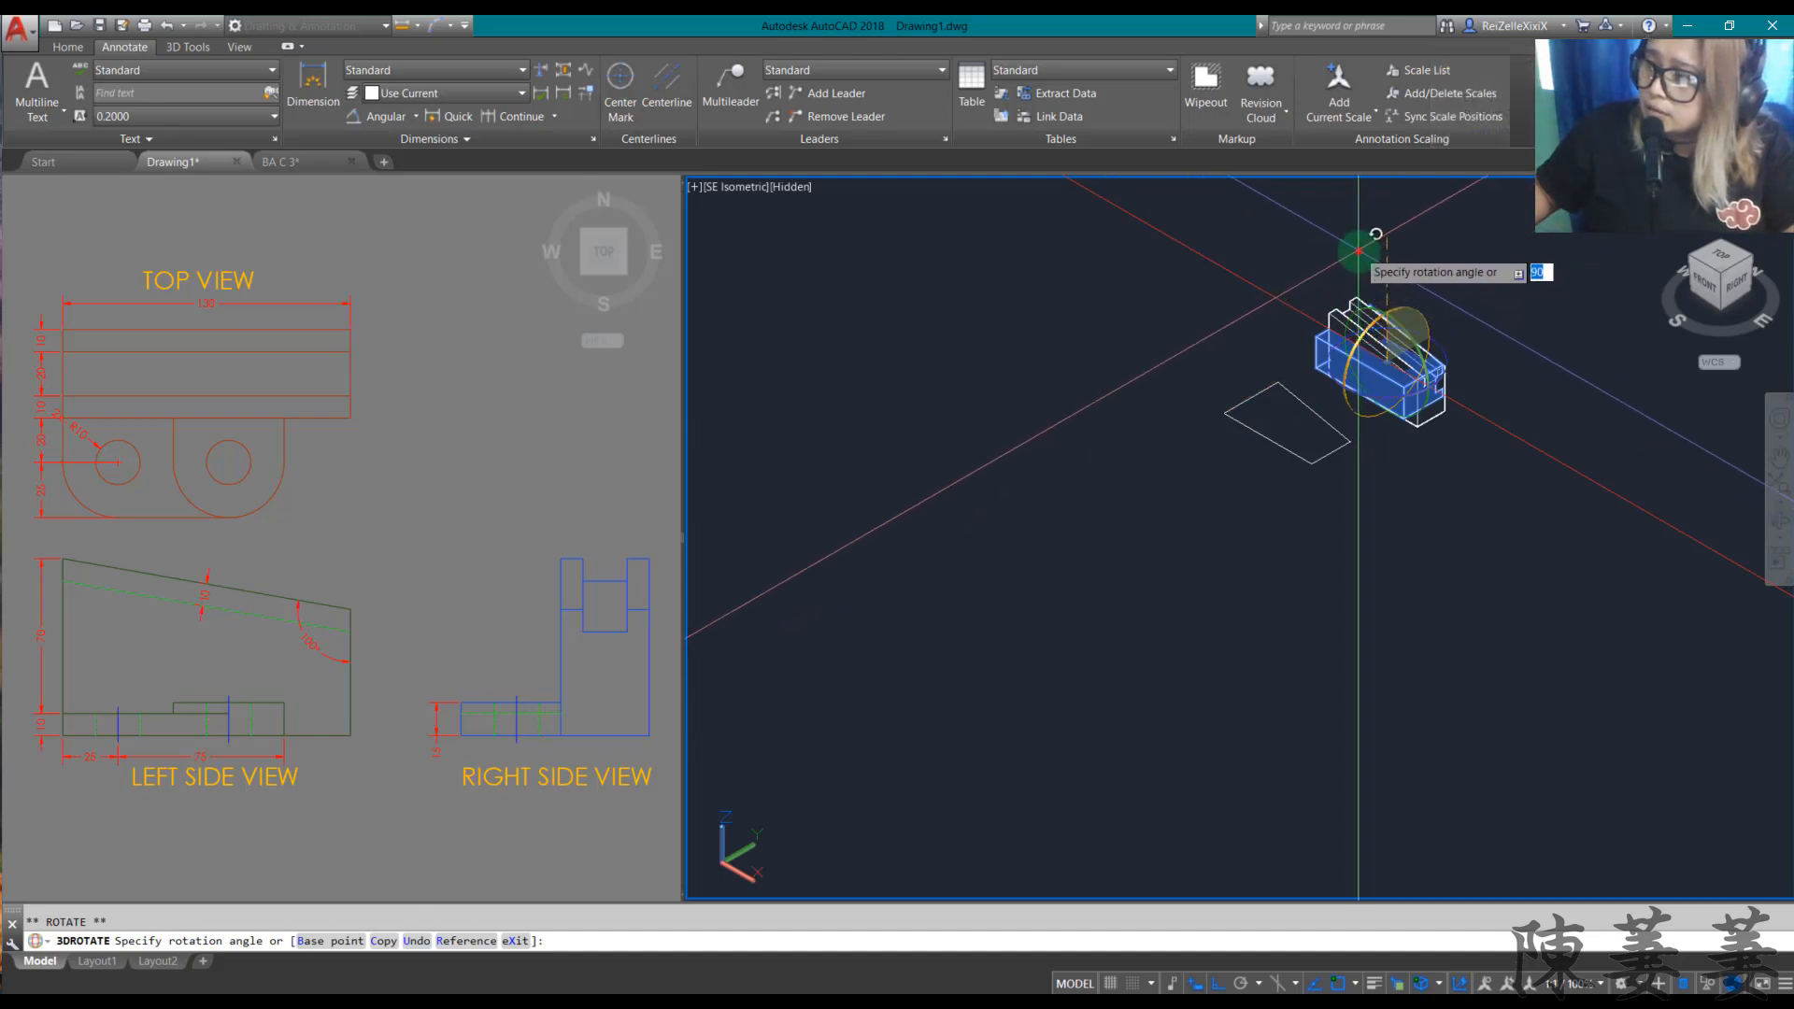
pyautogui.click(1359, 251)
# Step: Move the upright solid away from the flat sloped profile to an empty area in front of it
pyautogui.scroll(3, 1421, 473)
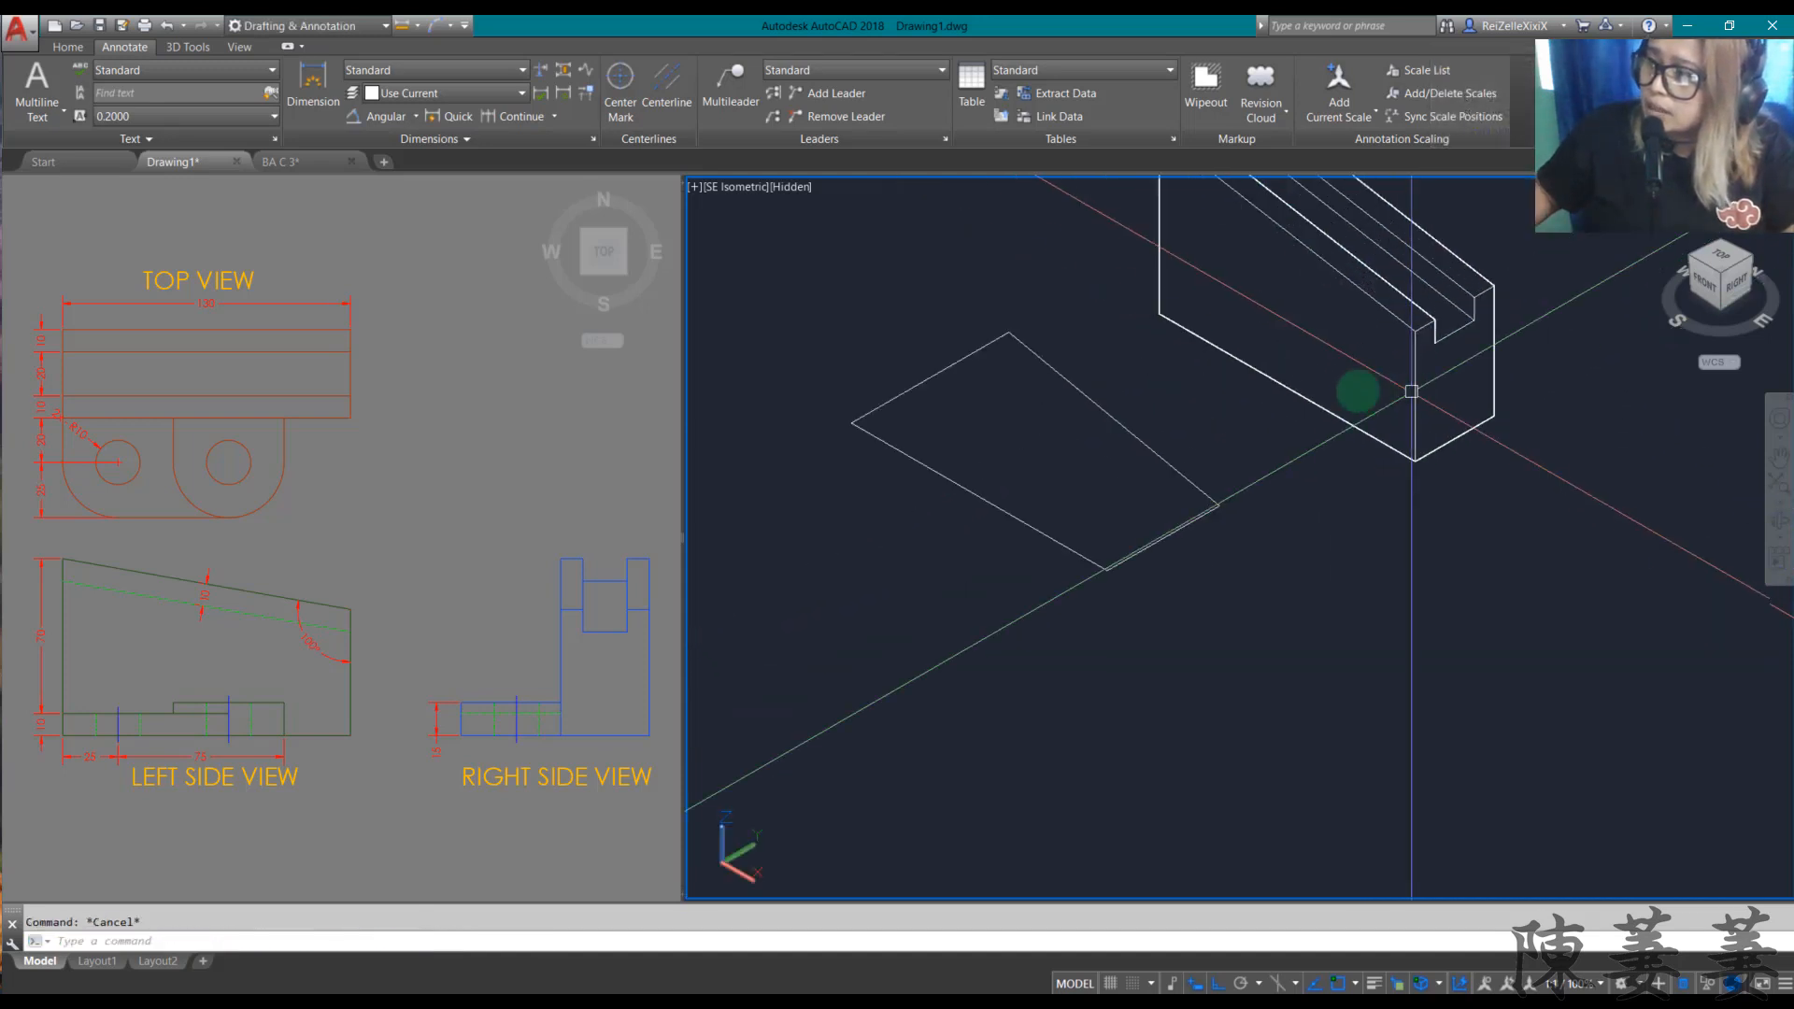
pyautogui.click(1324, 376)
pyautogui.write('m')
pyautogui.press('Return')
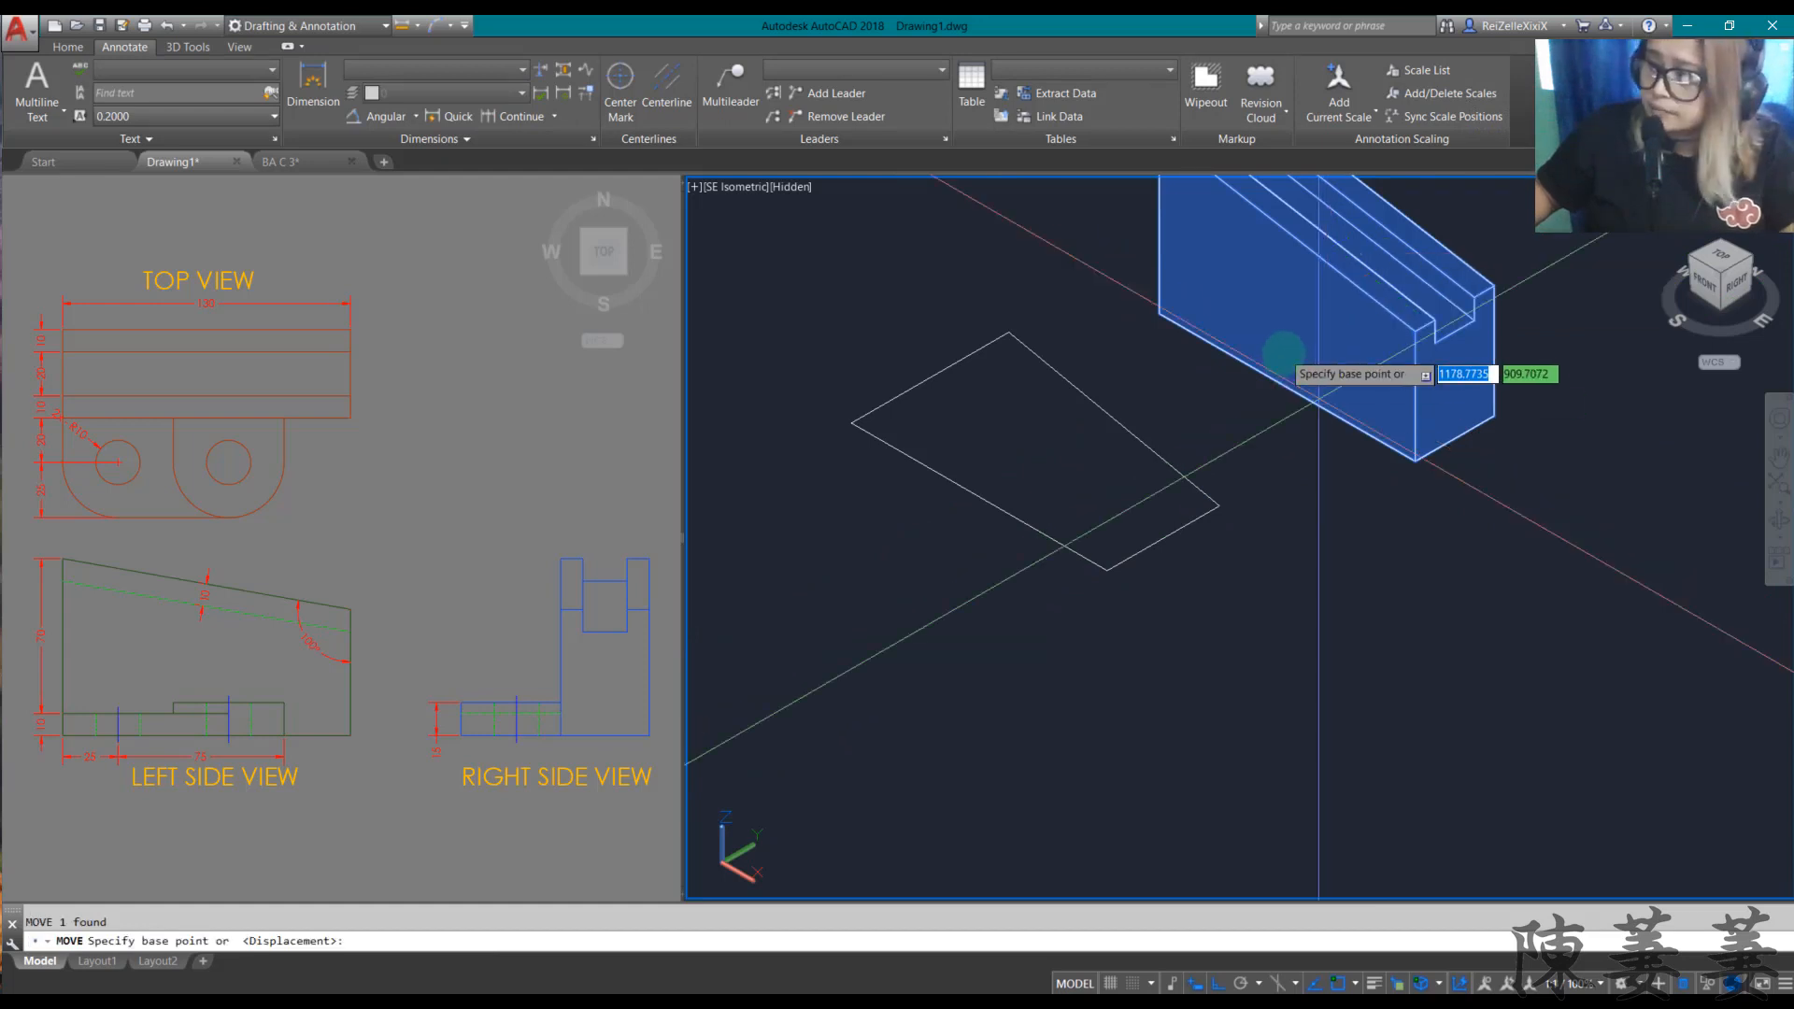
pyautogui.click(1282, 354)
pyautogui.scroll(-4, 1282, 353)
pyautogui.click(967, 541)
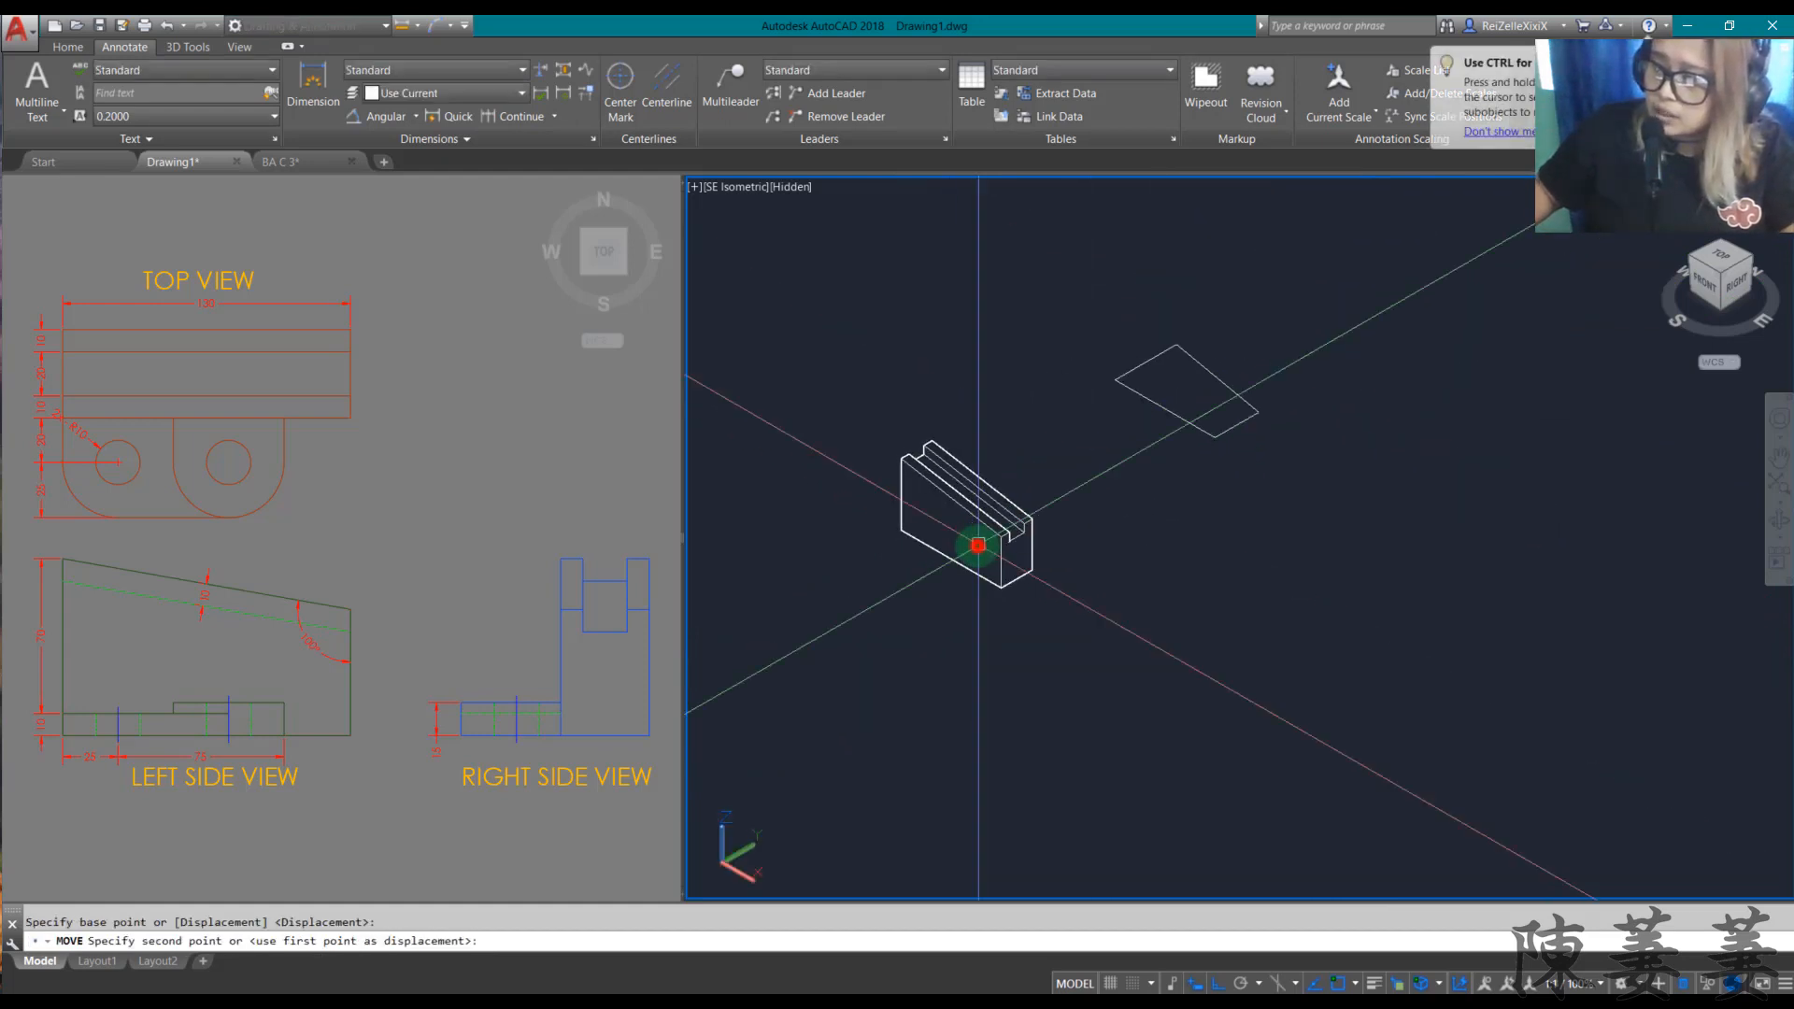
pyautogui.press('Escape')
# Step: Draw a closed rectangle of lines, 100 by 45 units, in the empty space in front of the upright solid
pyautogui.scroll(3, 893, 550)
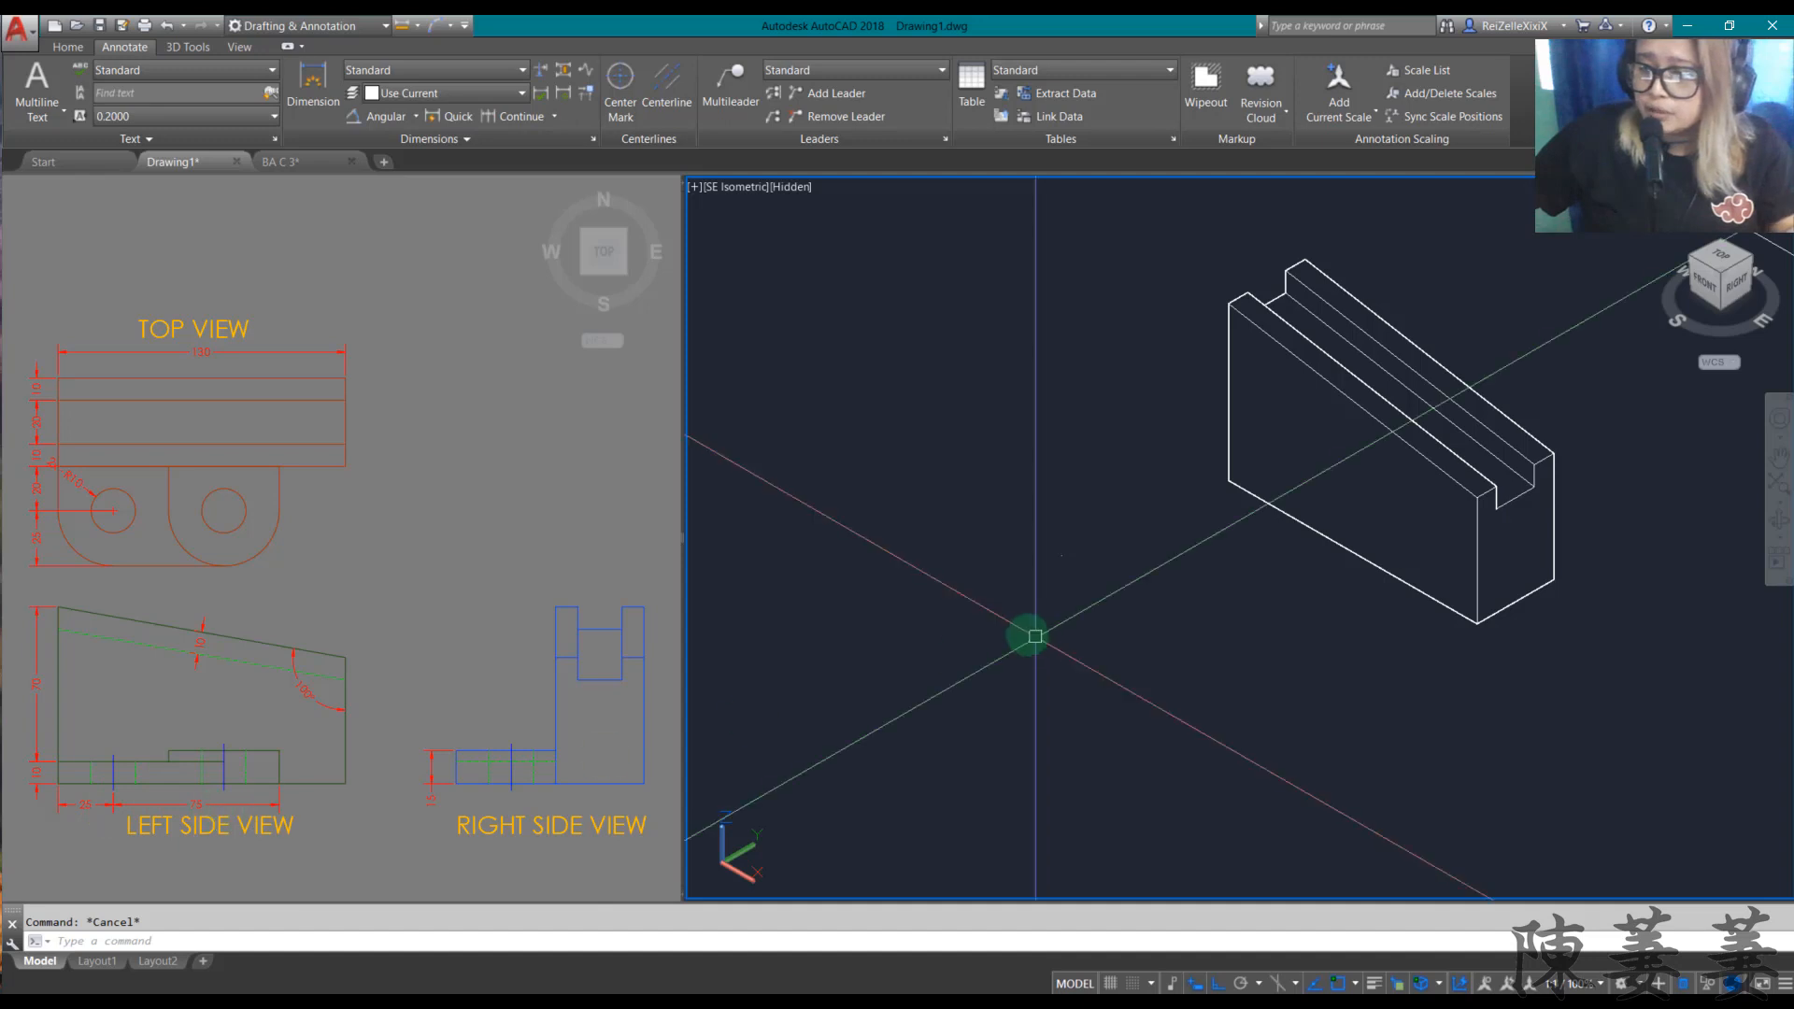
pyautogui.write('l')
pyautogui.press('Return')
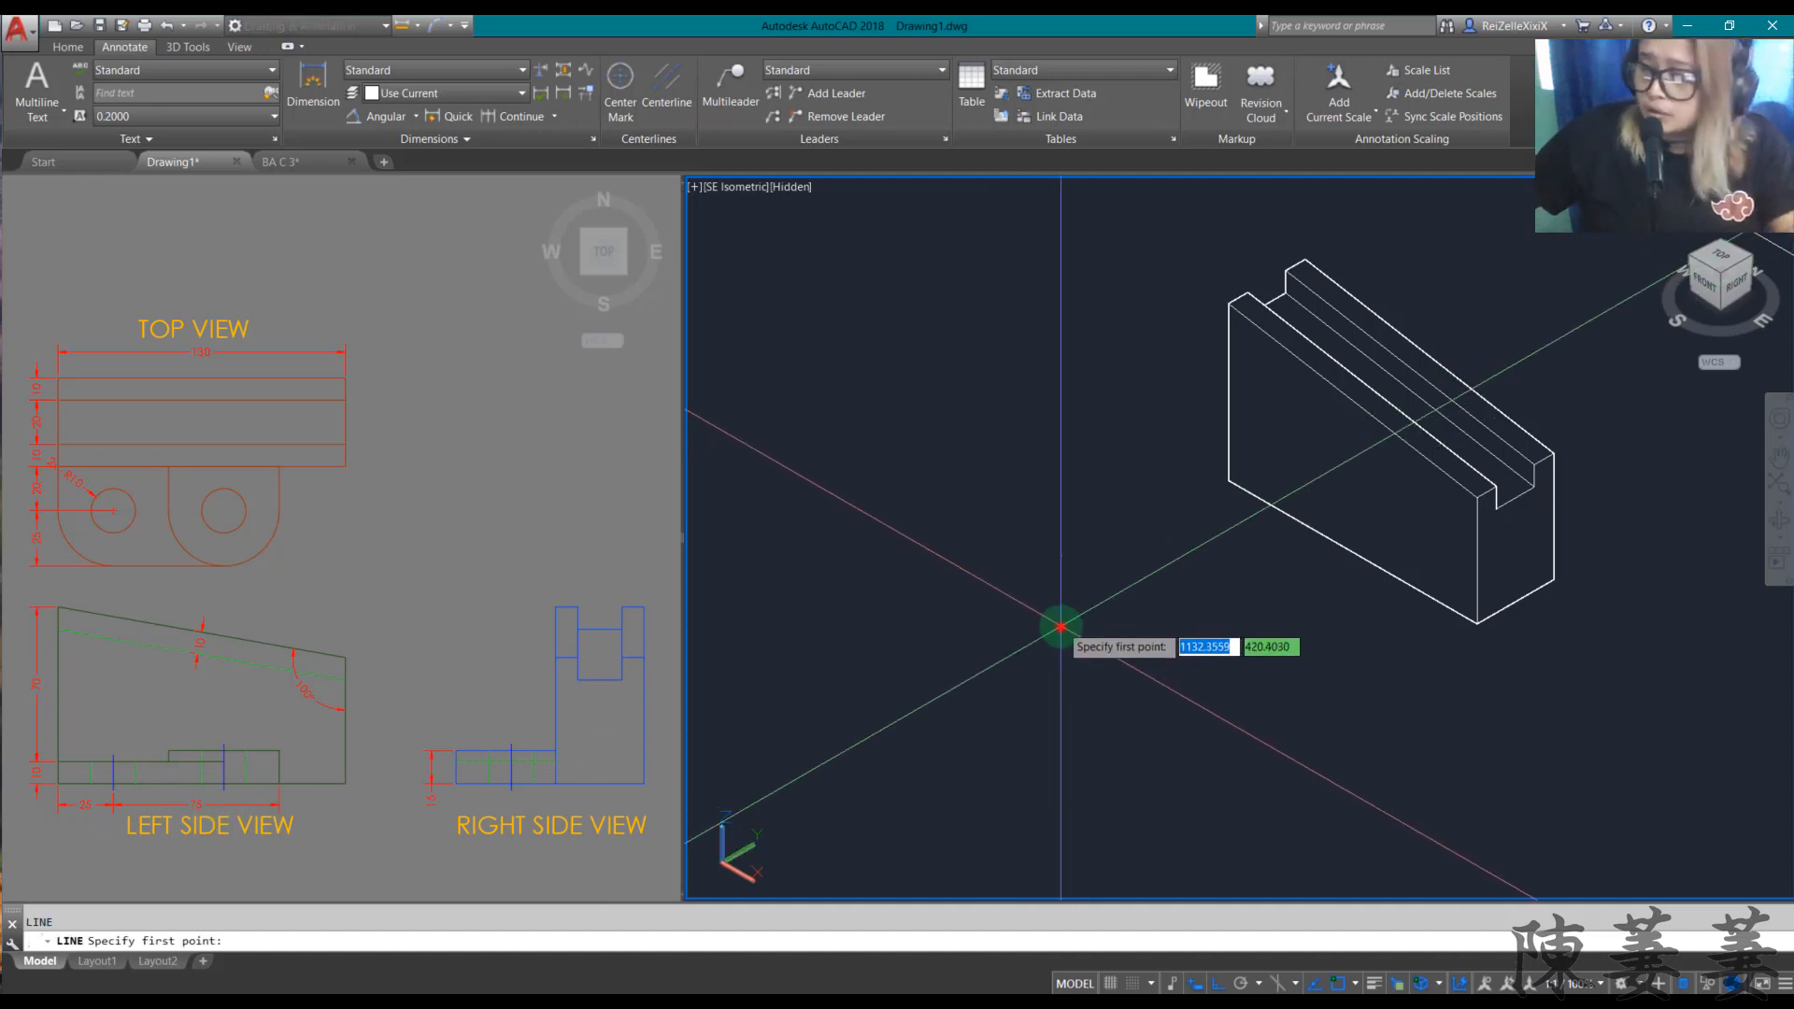
pyautogui.click(1060, 625)
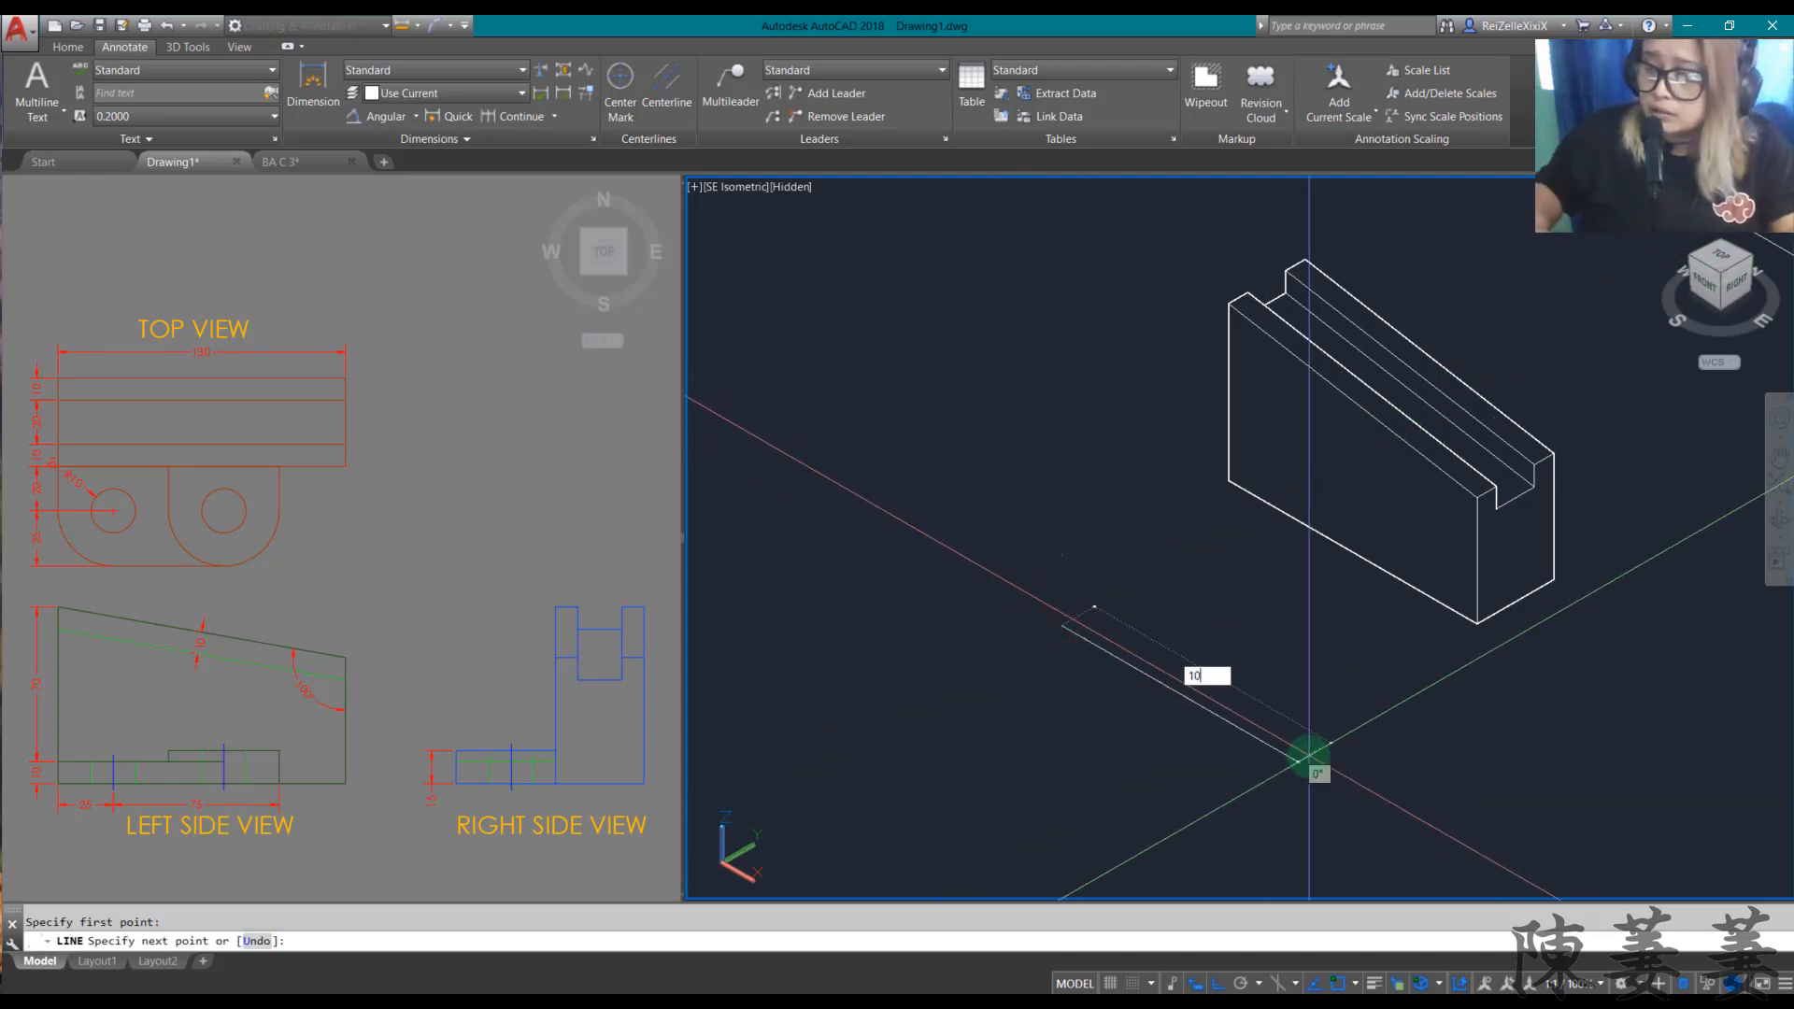
pyautogui.write('100')
pyautogui.press('Return')
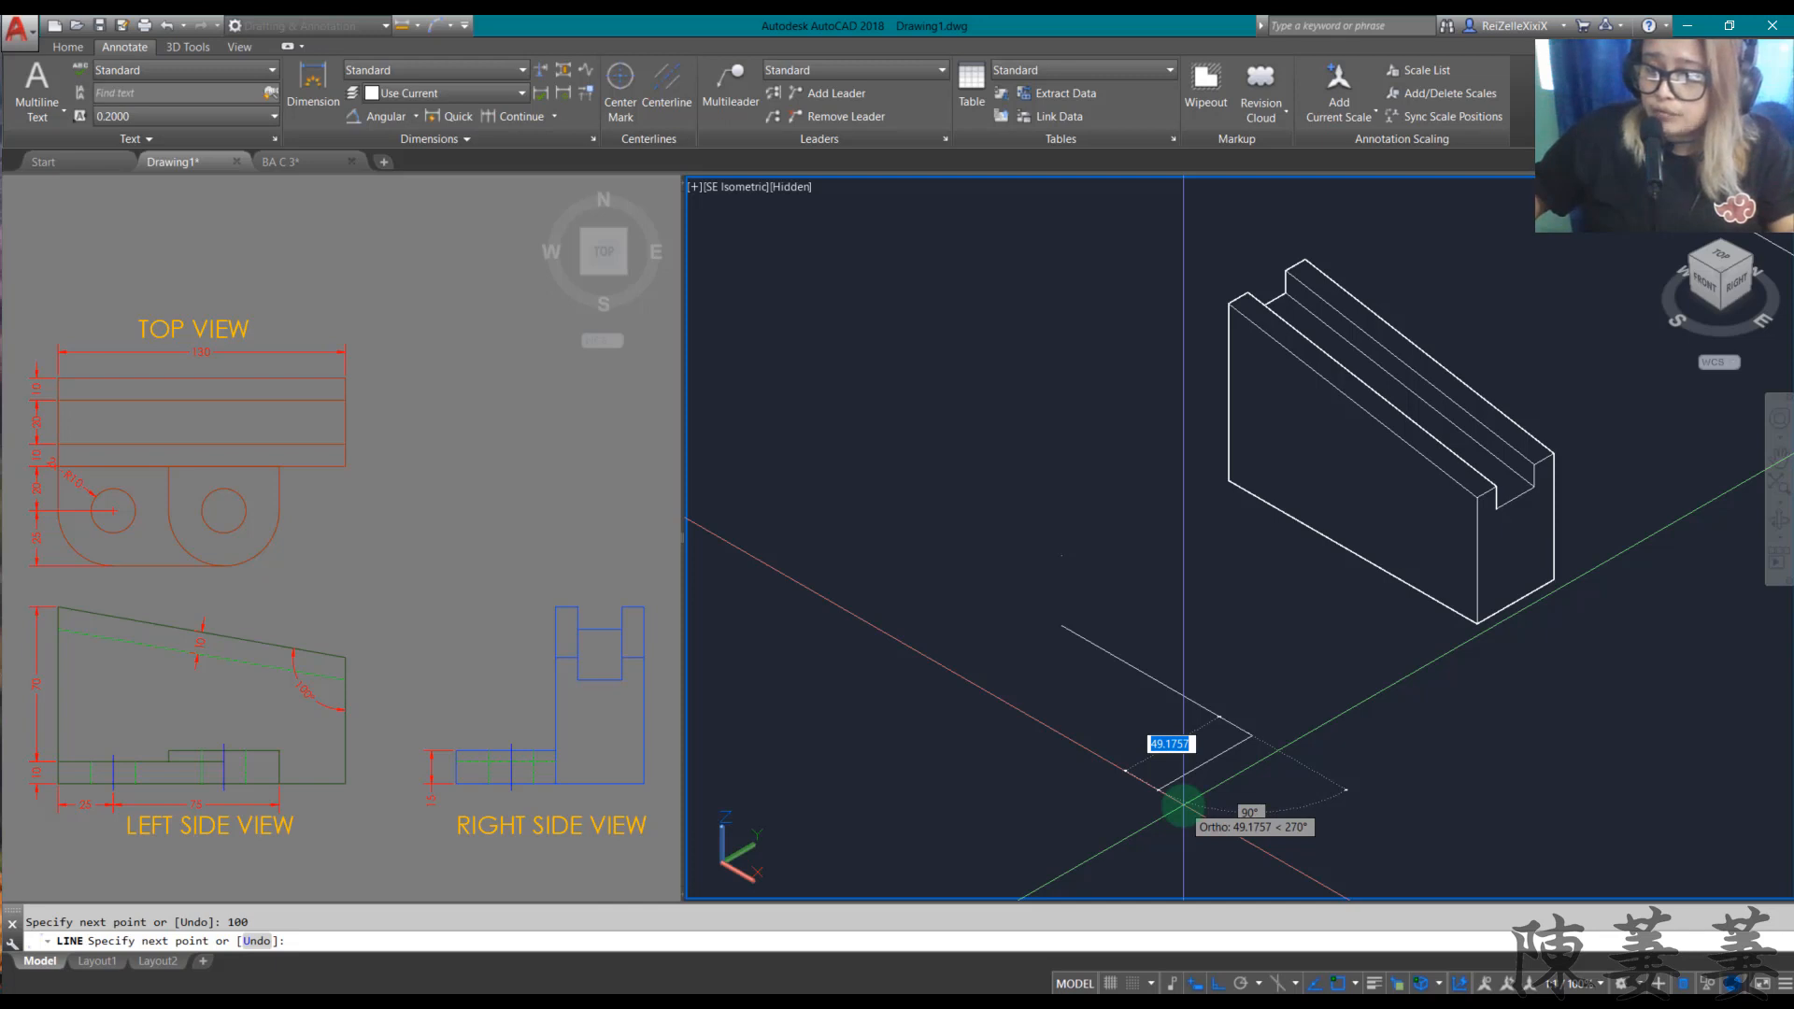
pyautogui.write('45')
pyautogui.press('Return')
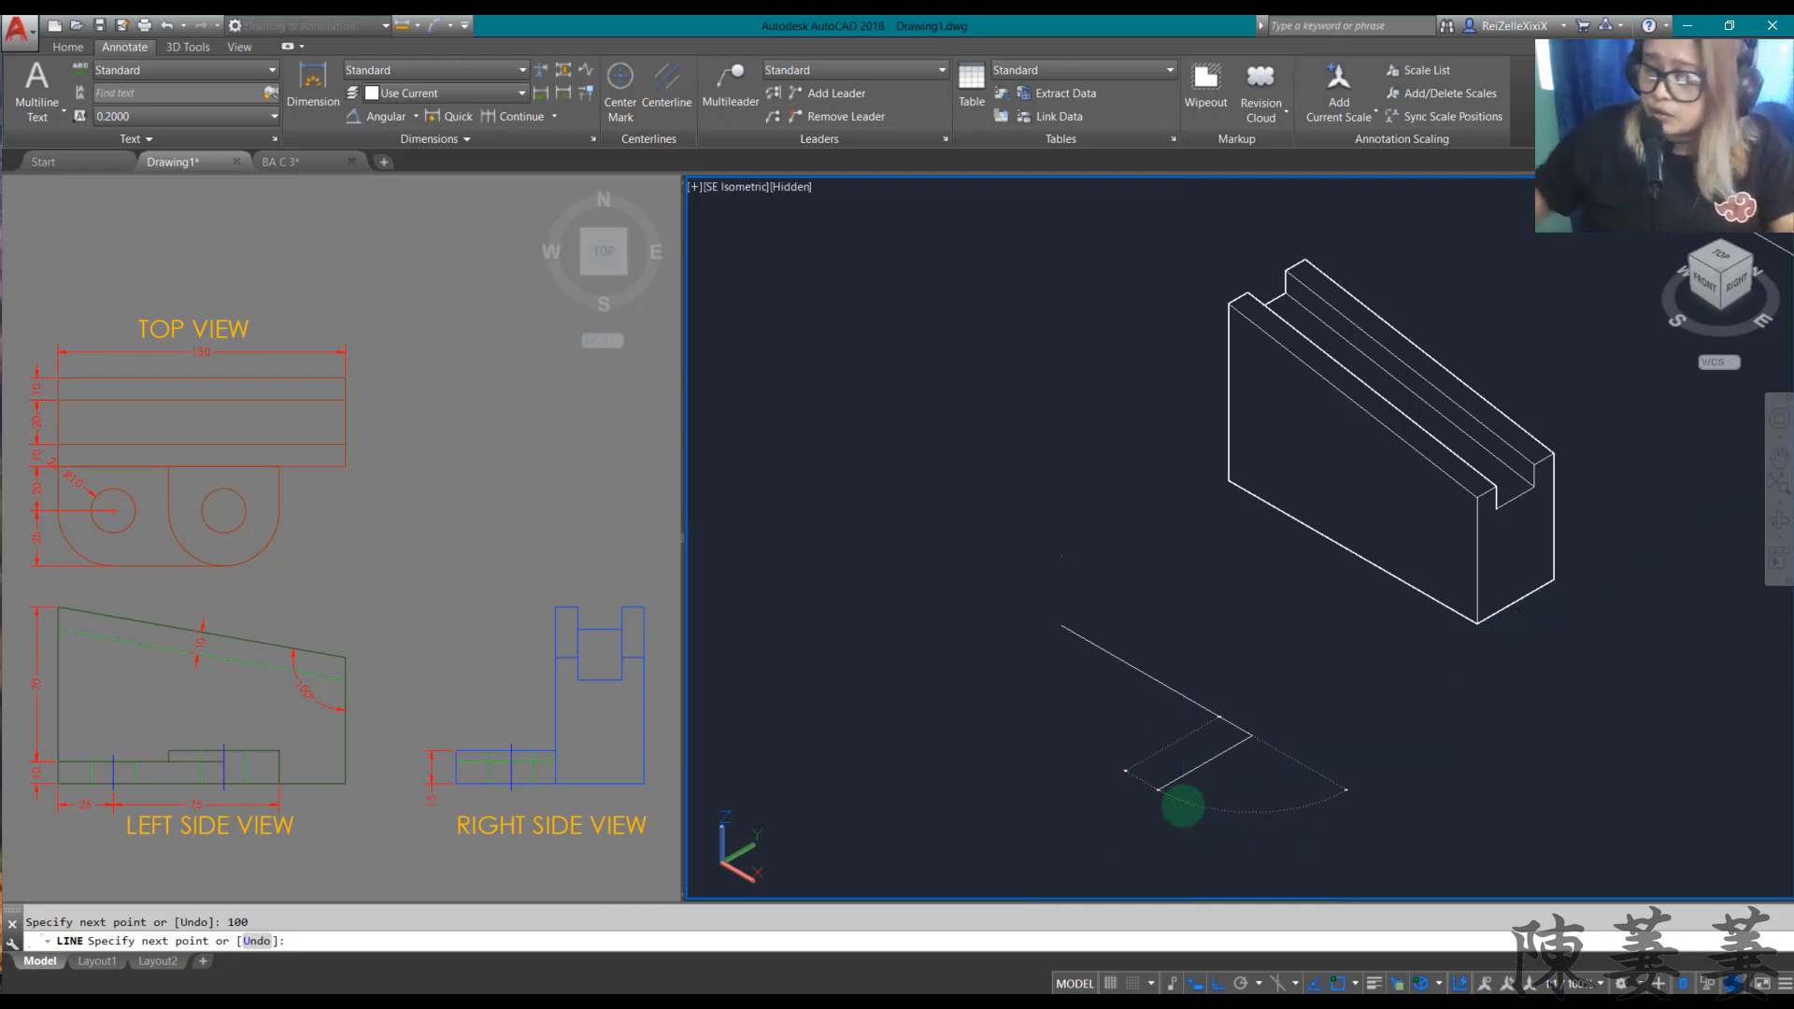
pyautogui.write('10')
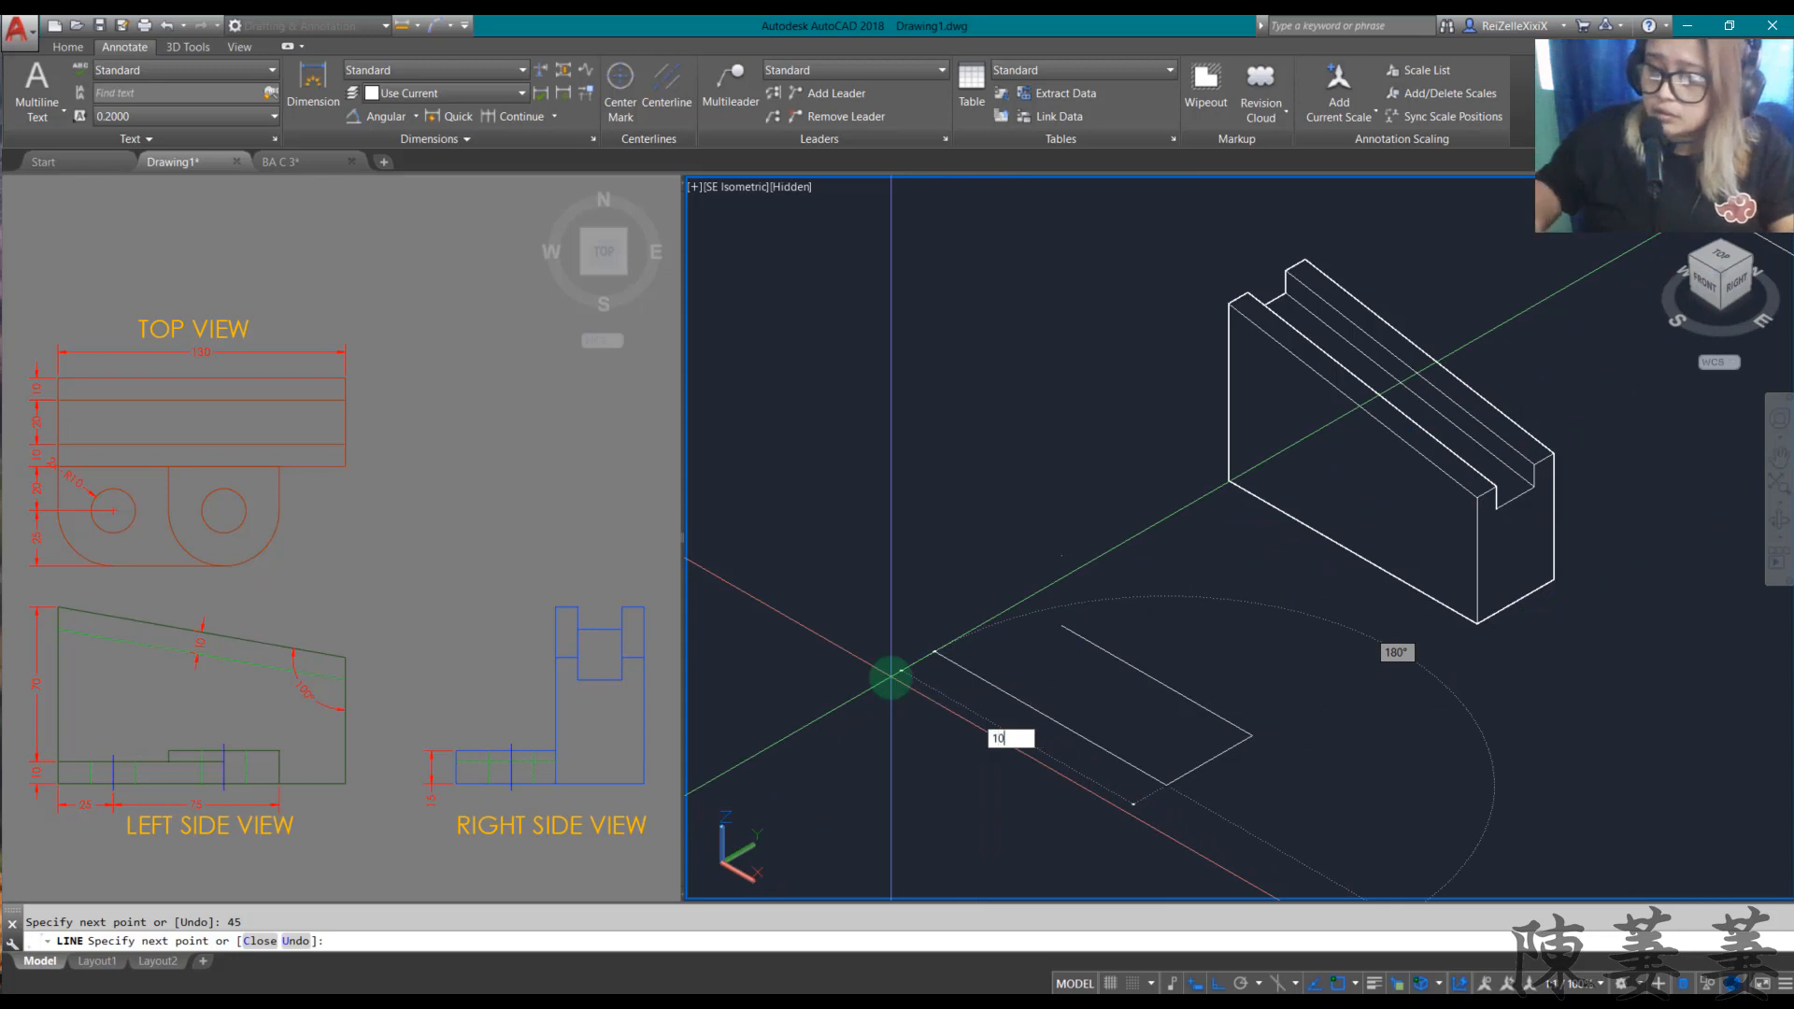
pyautogui.write('0')
pyautogui.press('Return')
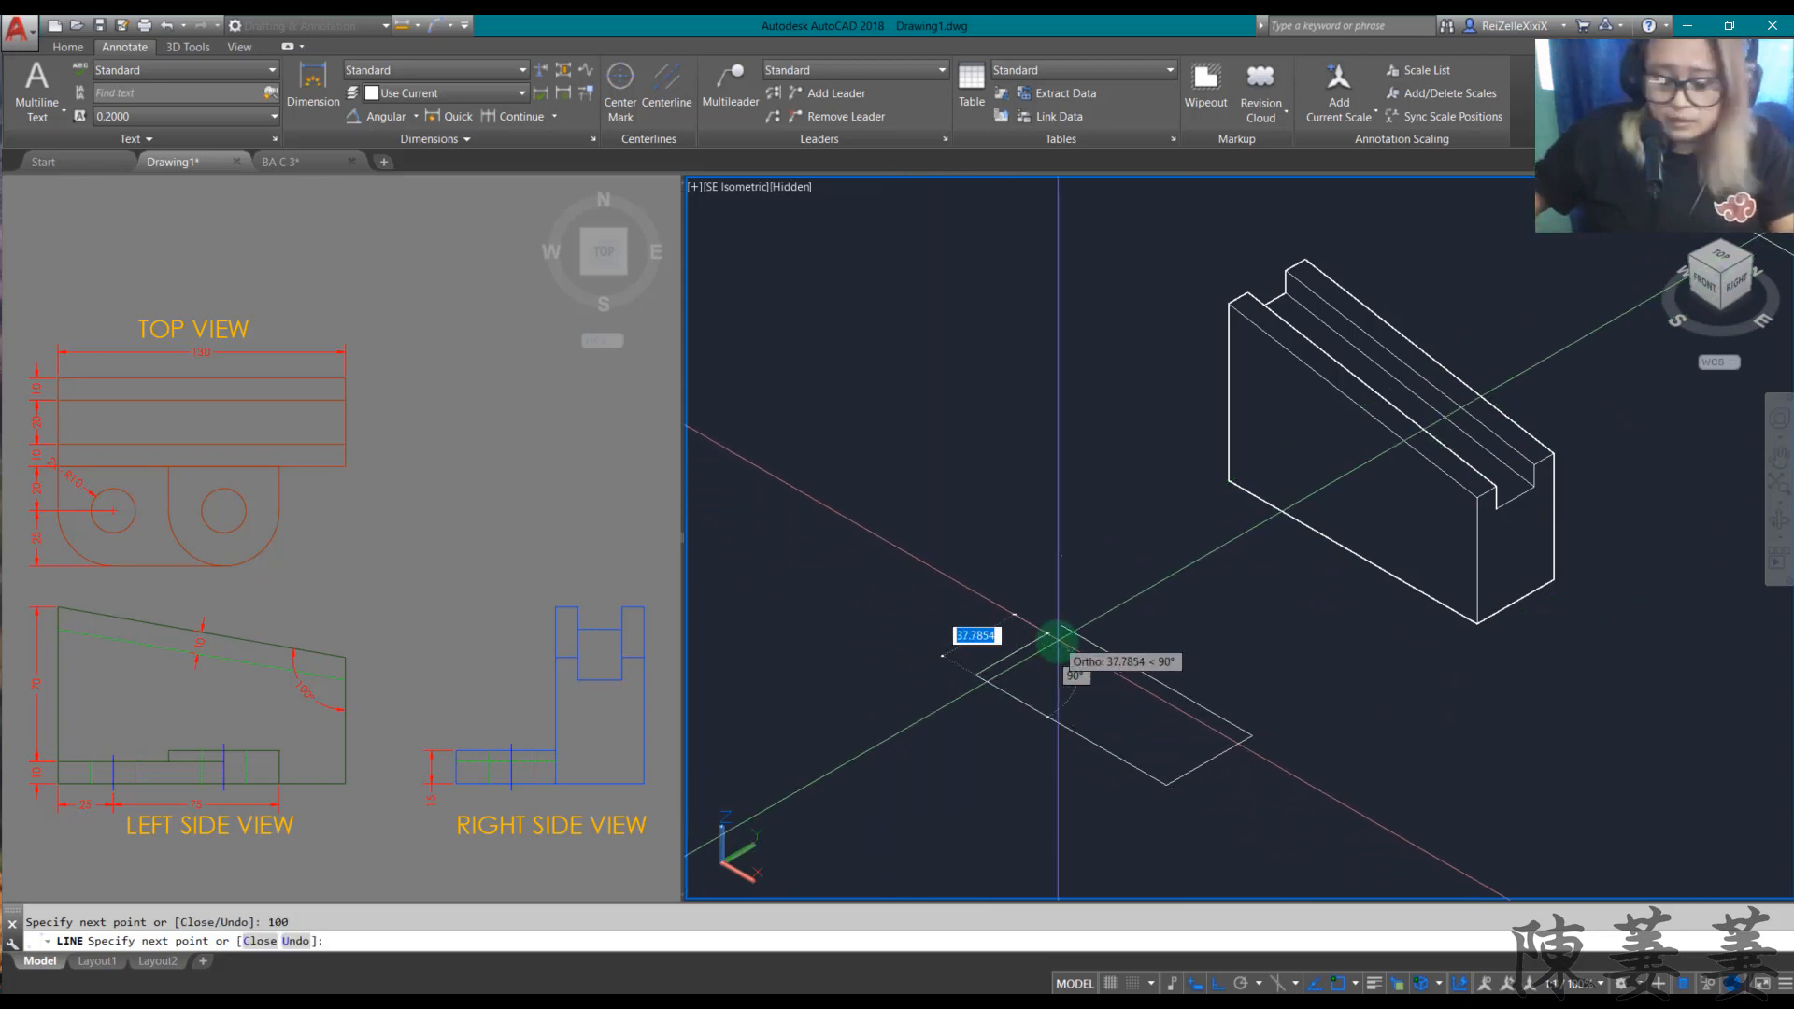
pyautogui.click(1056, 628)
pyautogui.press('Escape')
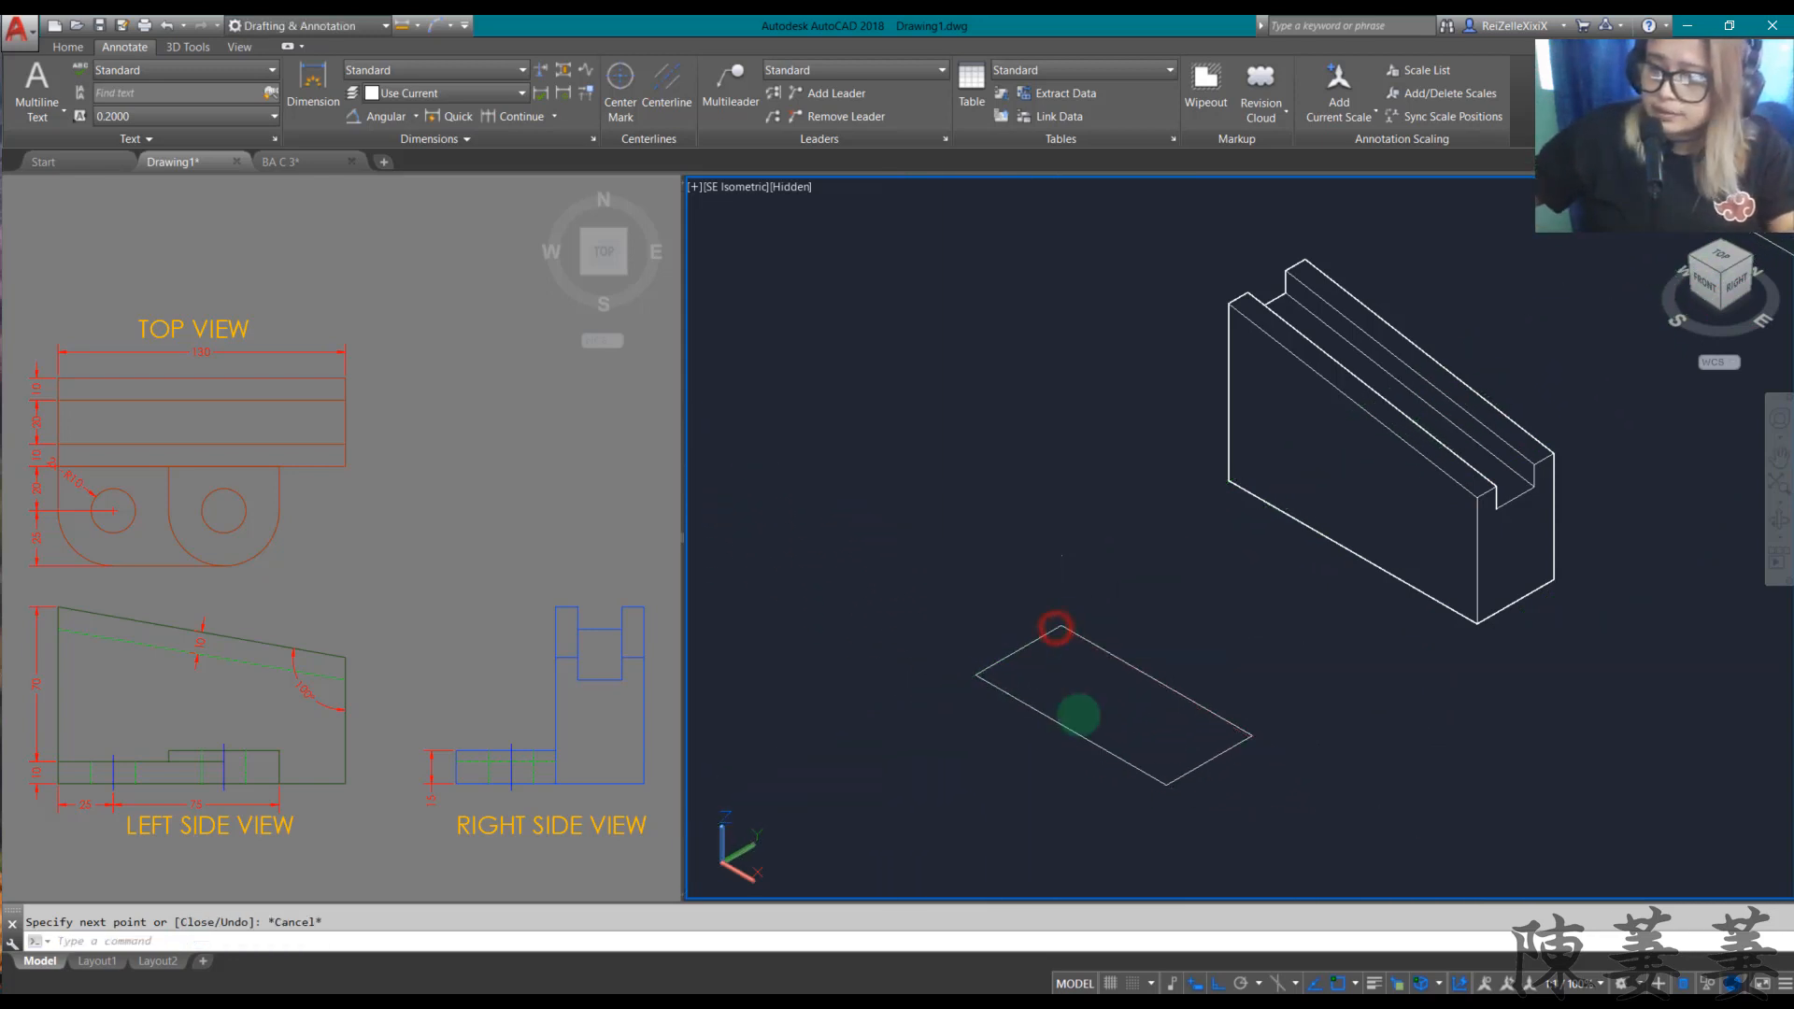
# Step: Fillet the rectangle's outer corner, between the 45-unit end line and the front 100-unit line, with a radius of 25
pyautogui.scroll(5, 1028, 691)
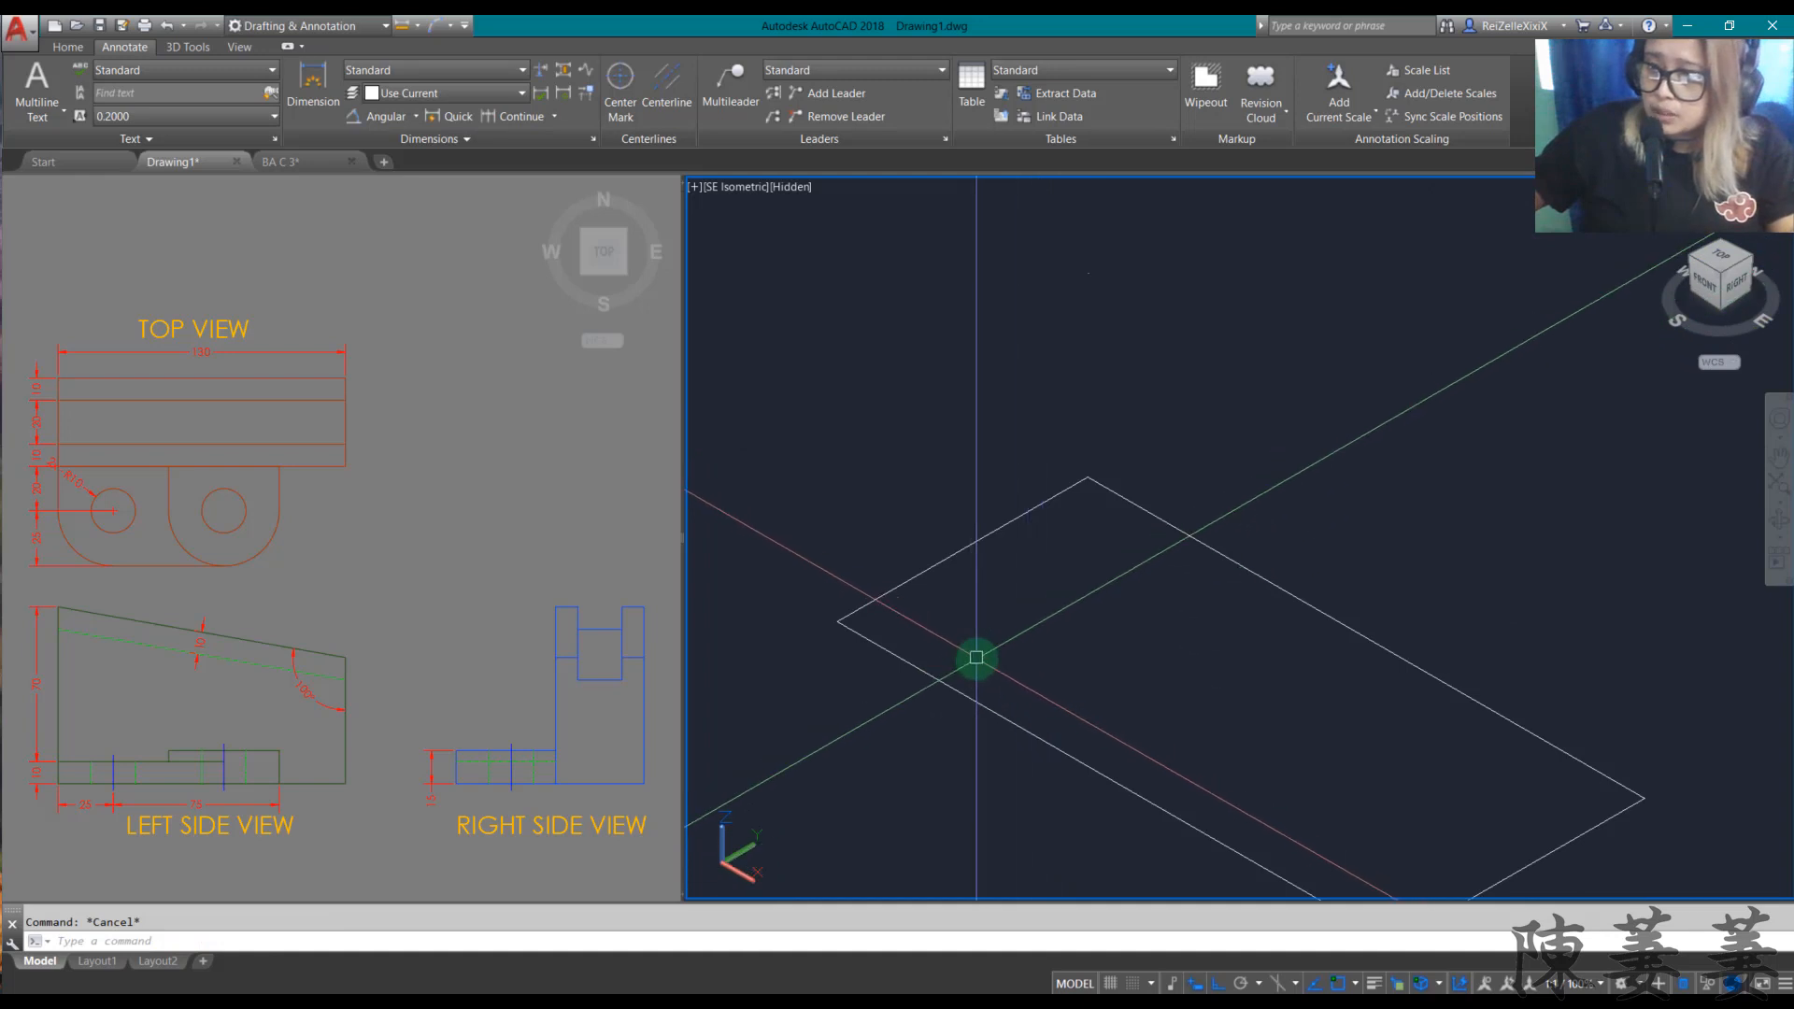
pyautogui.scroll(-4, 977, 656)
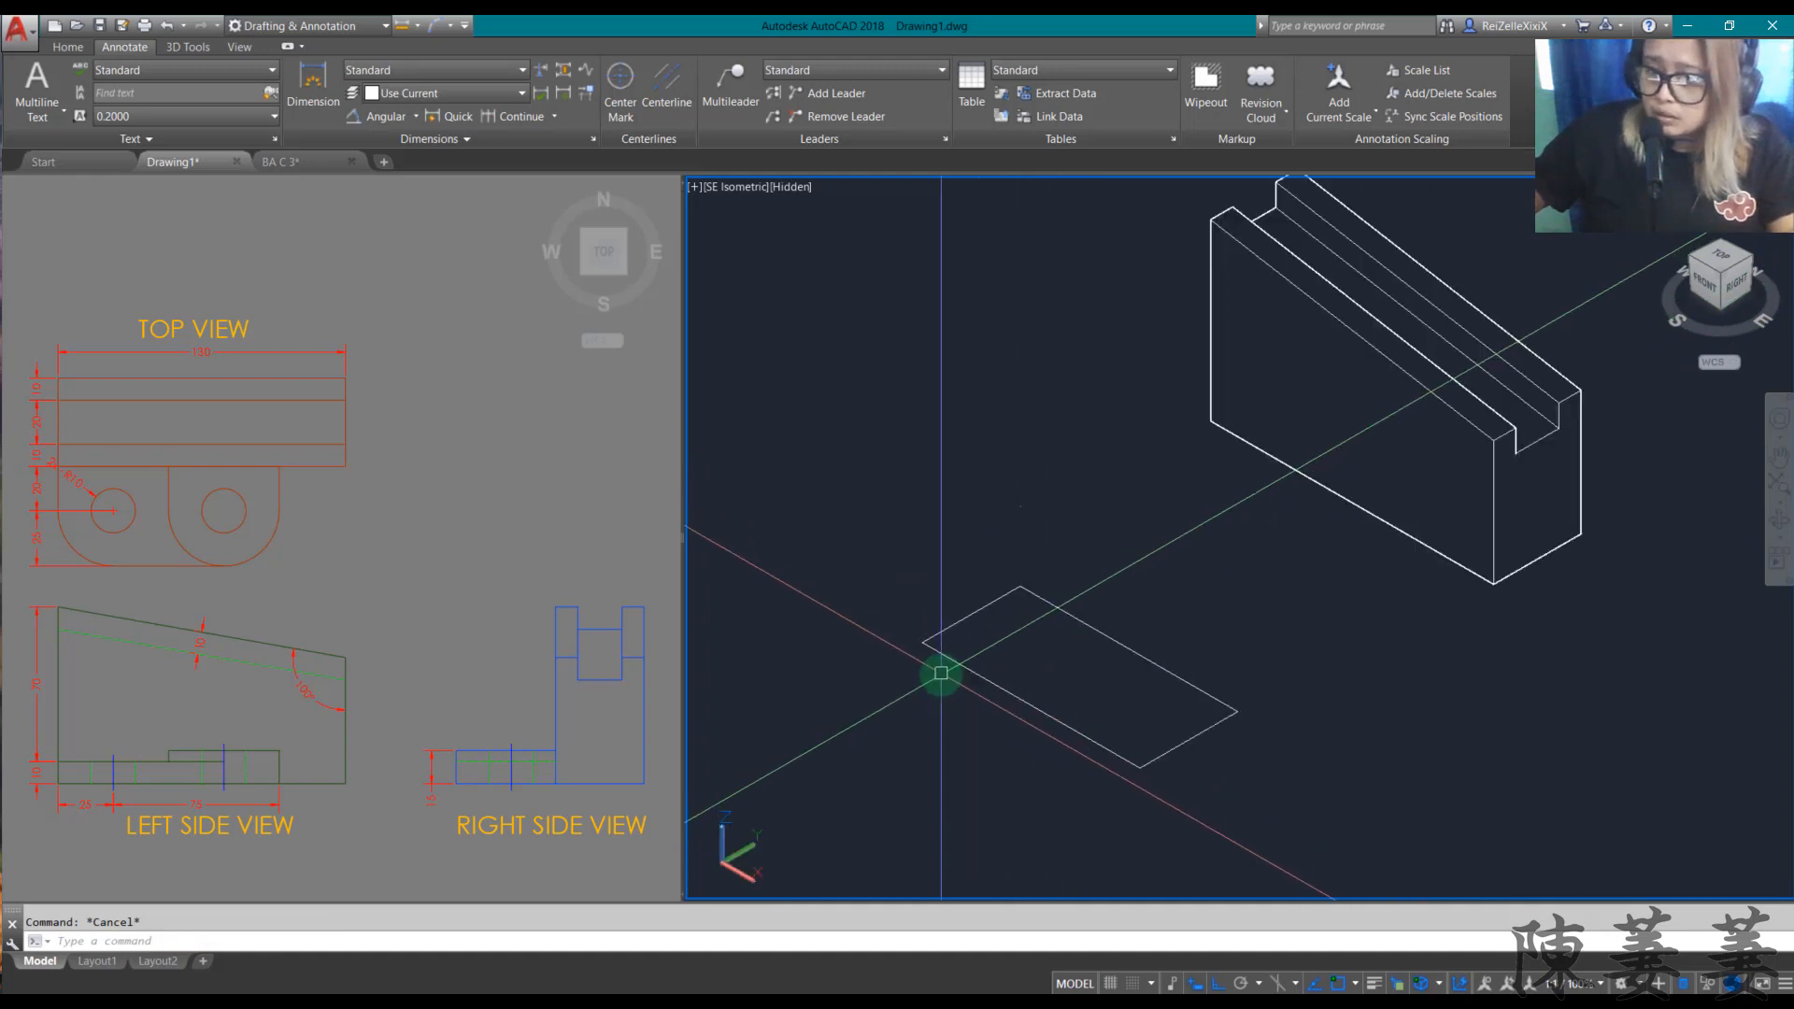
pyautogui.click(216, 495)
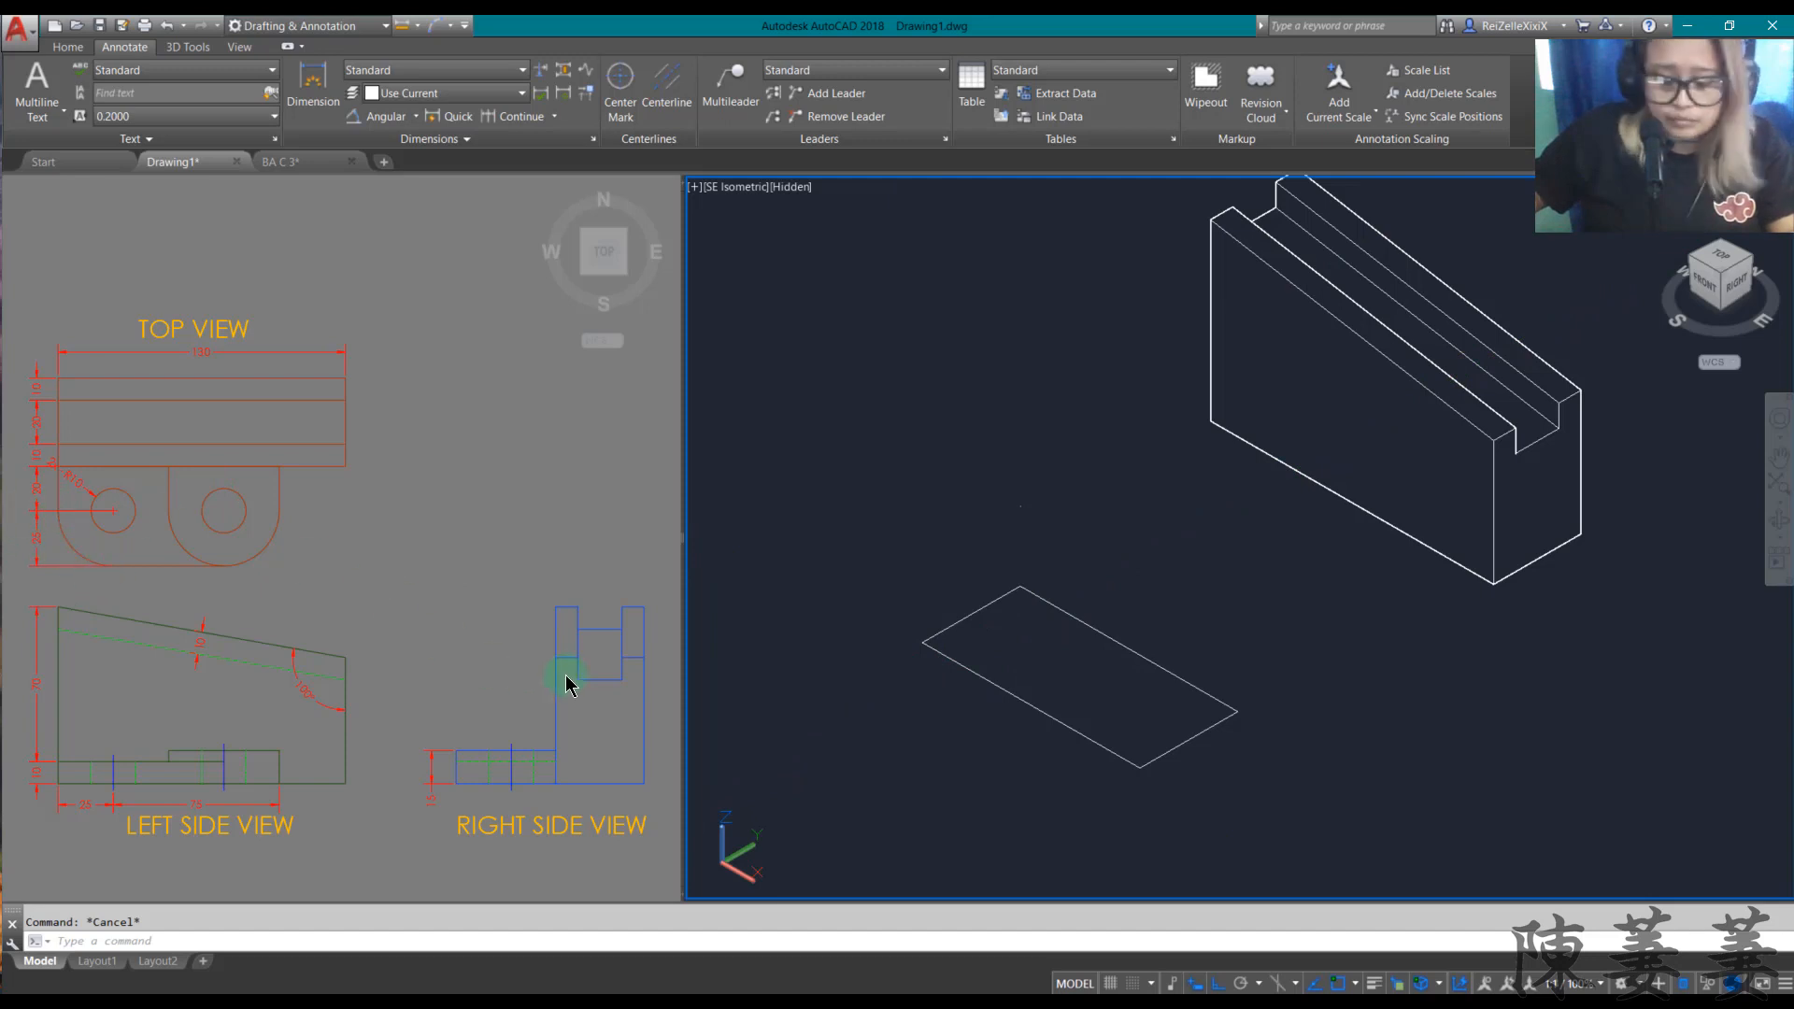
pyautogui.write('f')
pyautogui.press('Return')
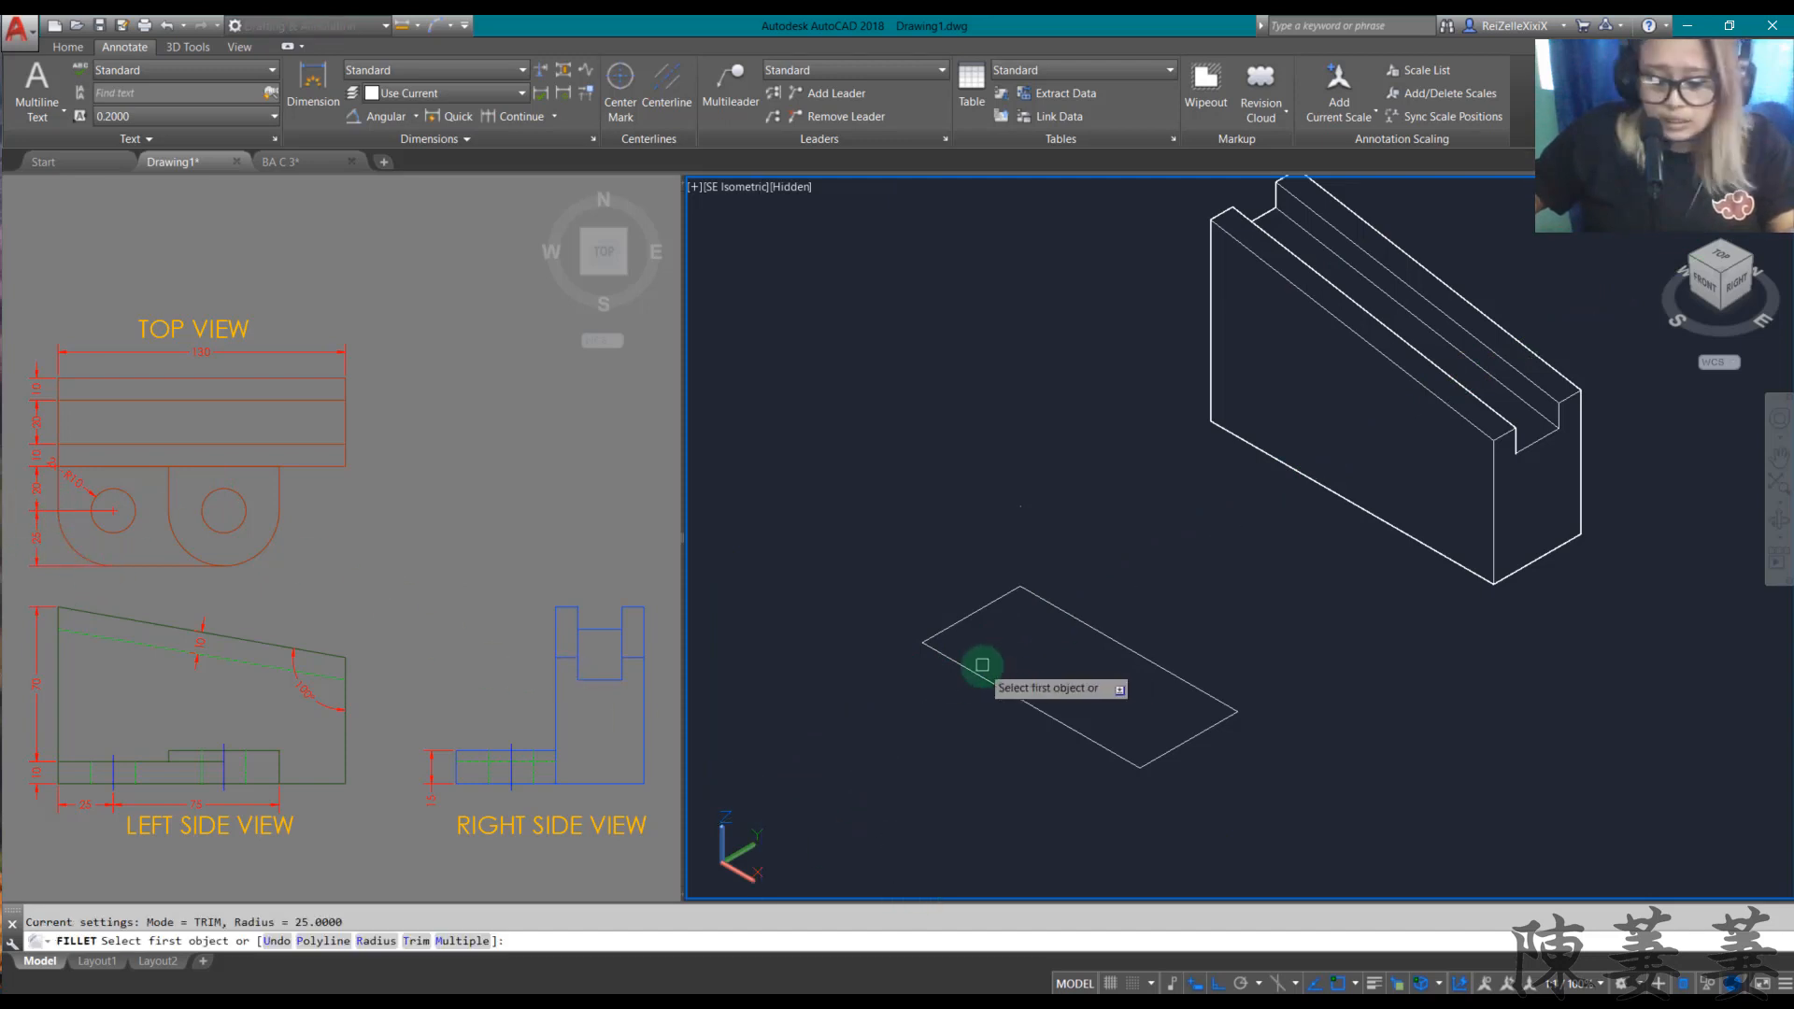
pyautogui.write('r')
pyautogui.press('Return')
pyautogui.write('25')
pyautogui.press('Return')
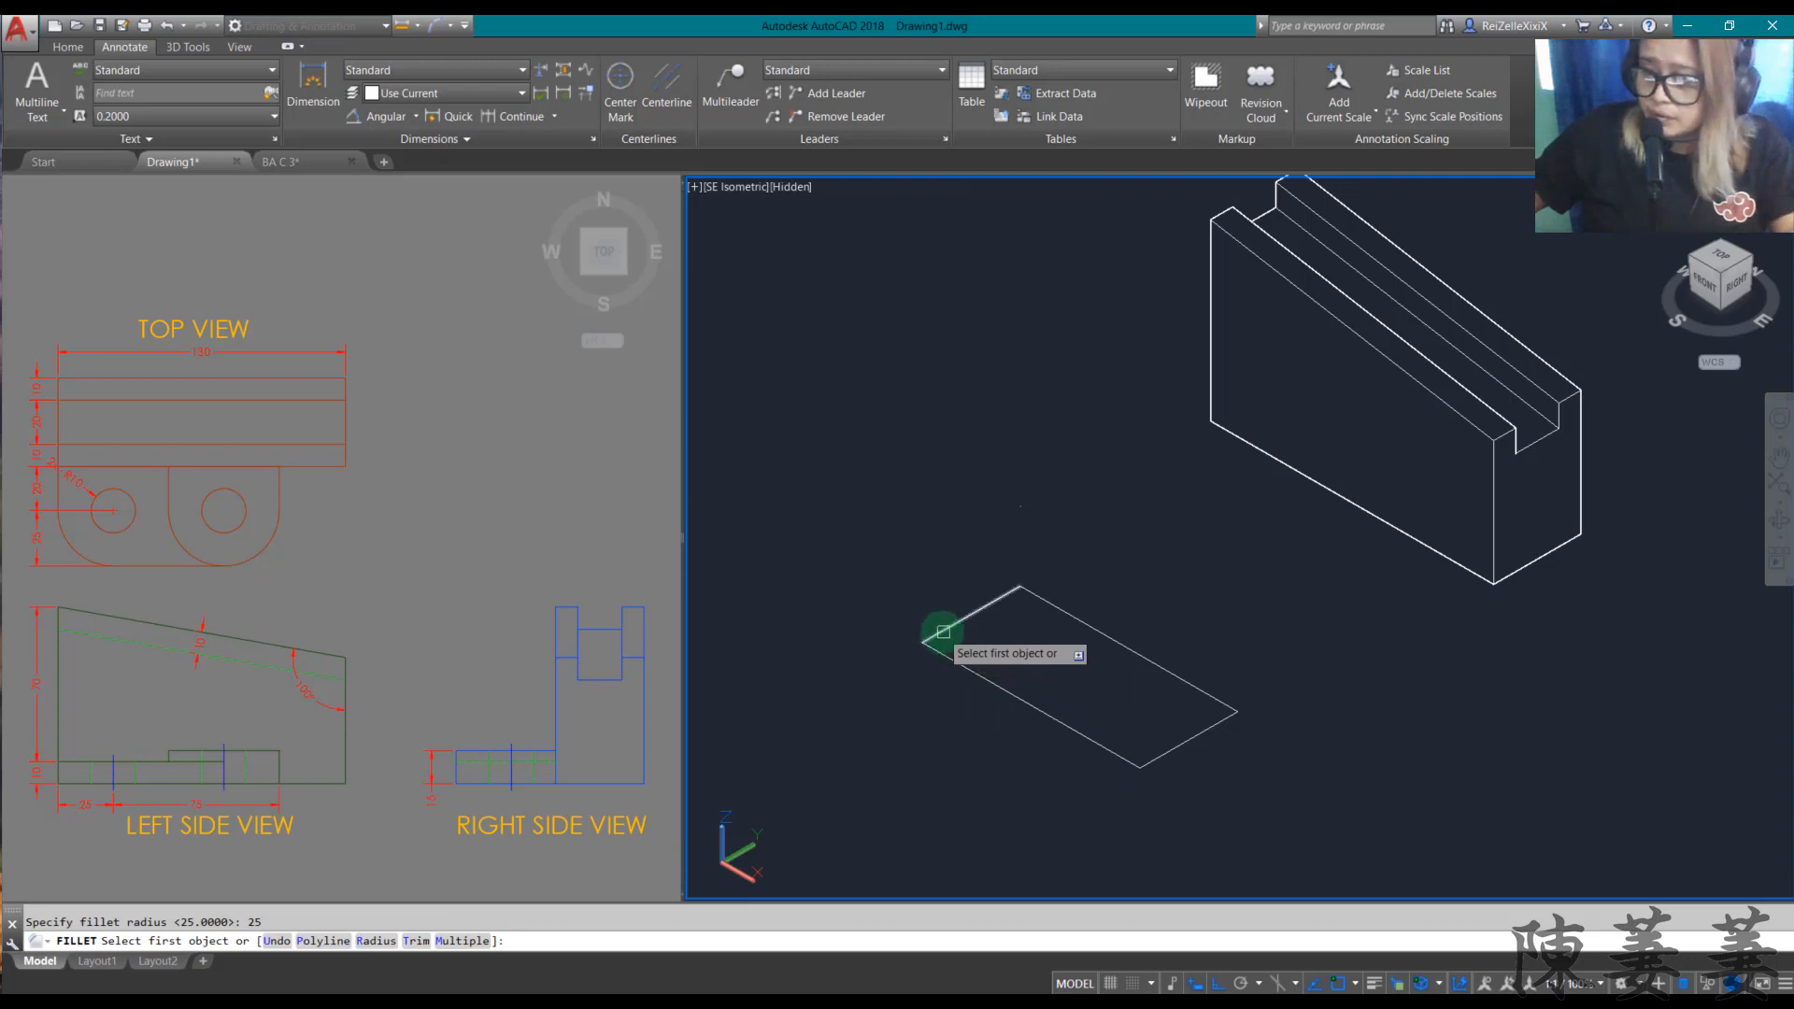
pyautogui.click(943, 631)
pyautogui.click(951, 663)
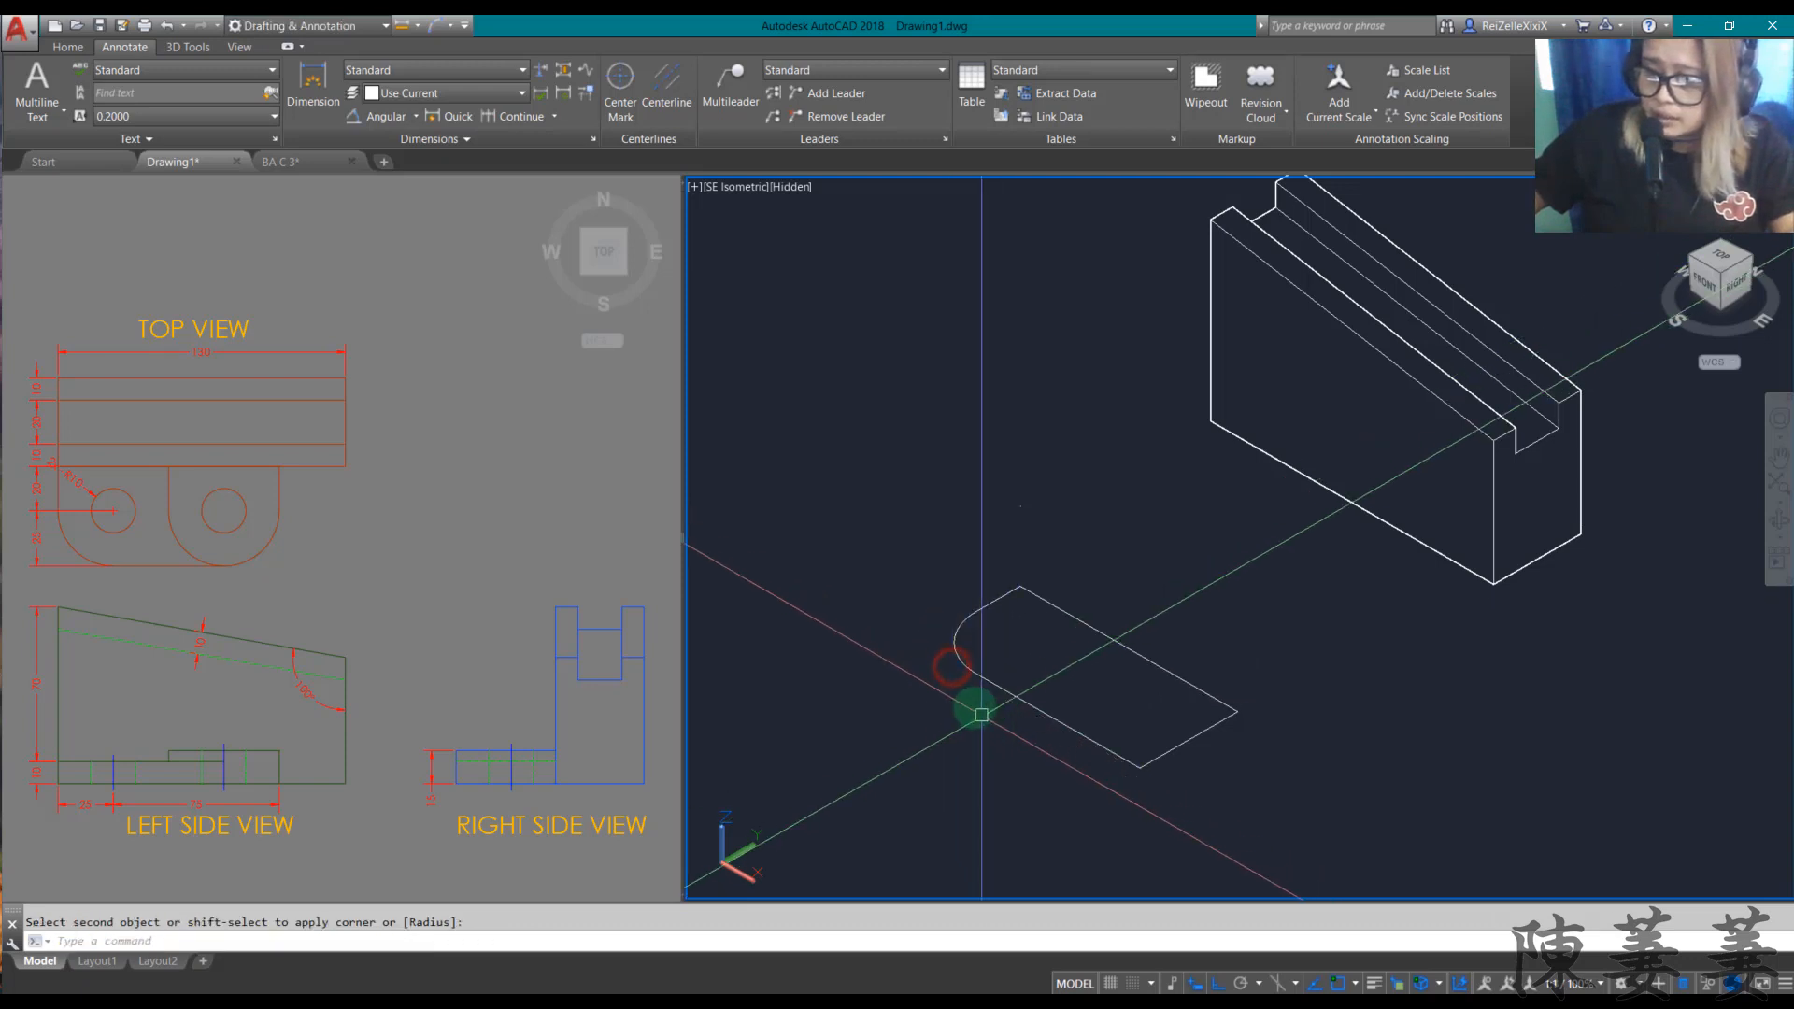
pyautogui.press('Escape')
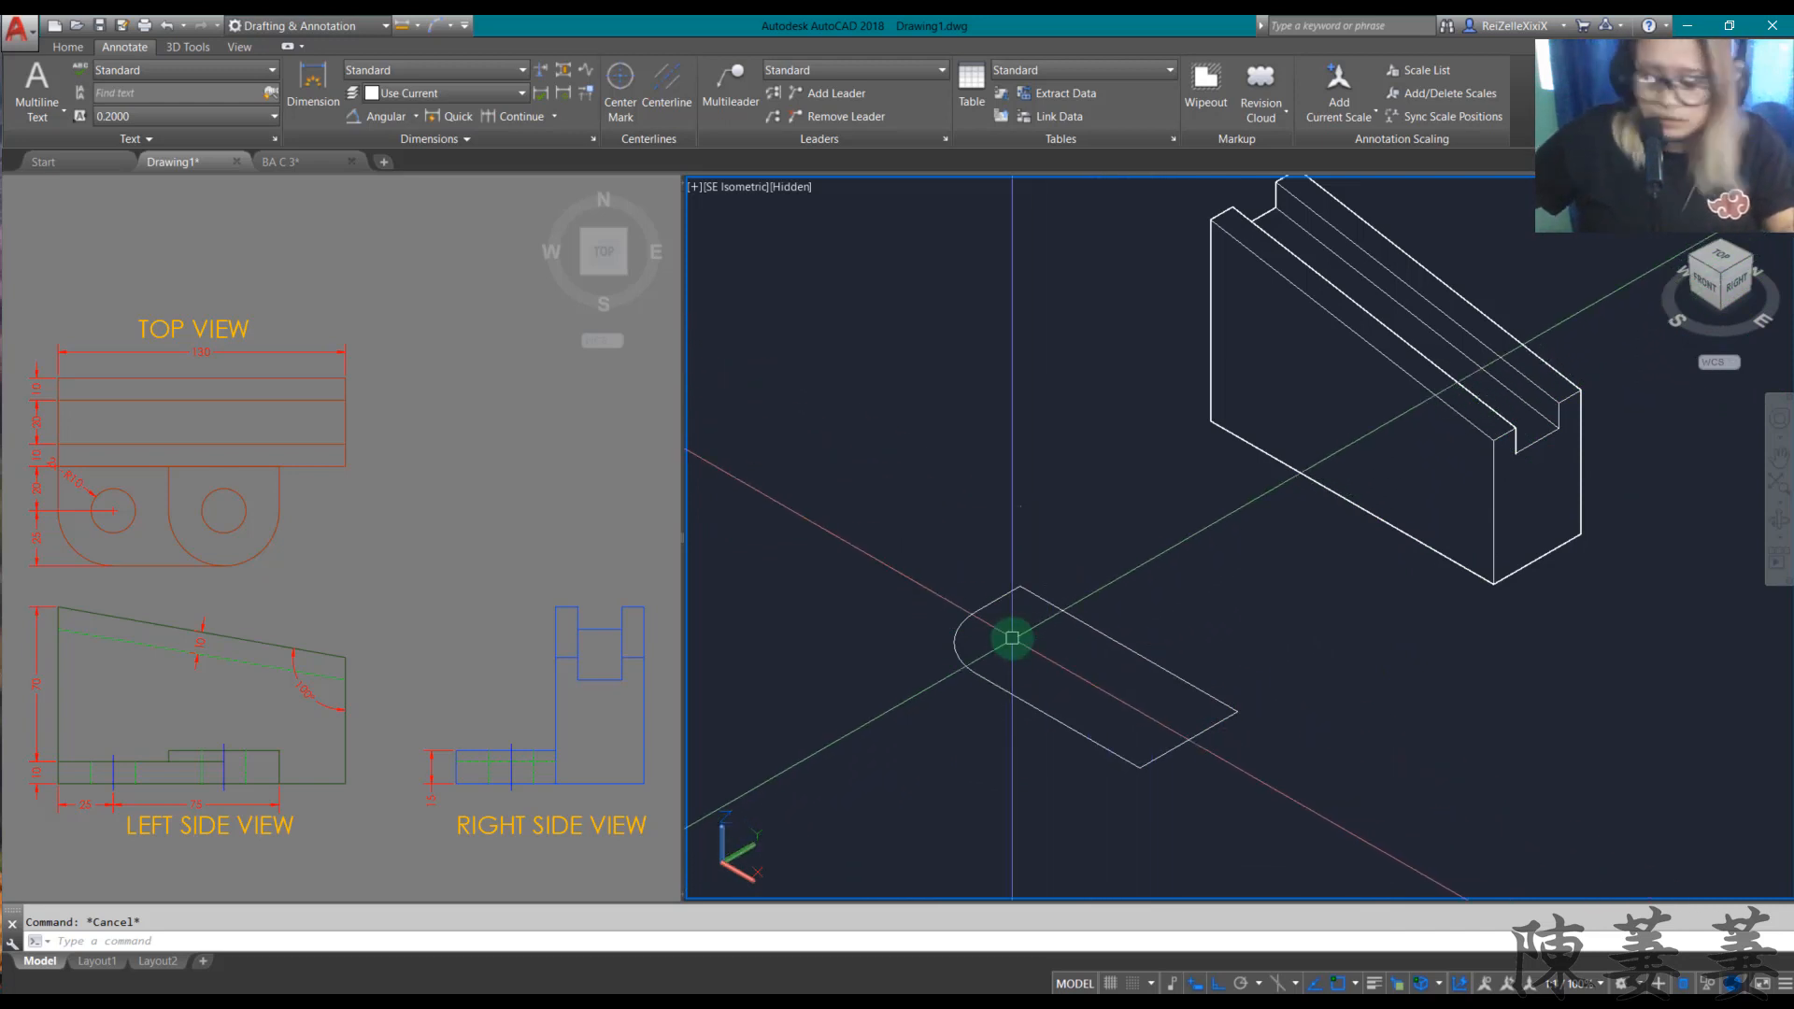
# Step: Draw a circle of radius 10 centred on the fillet arc's centre
pyautogui.write('c')
pyautogui.press('Return')
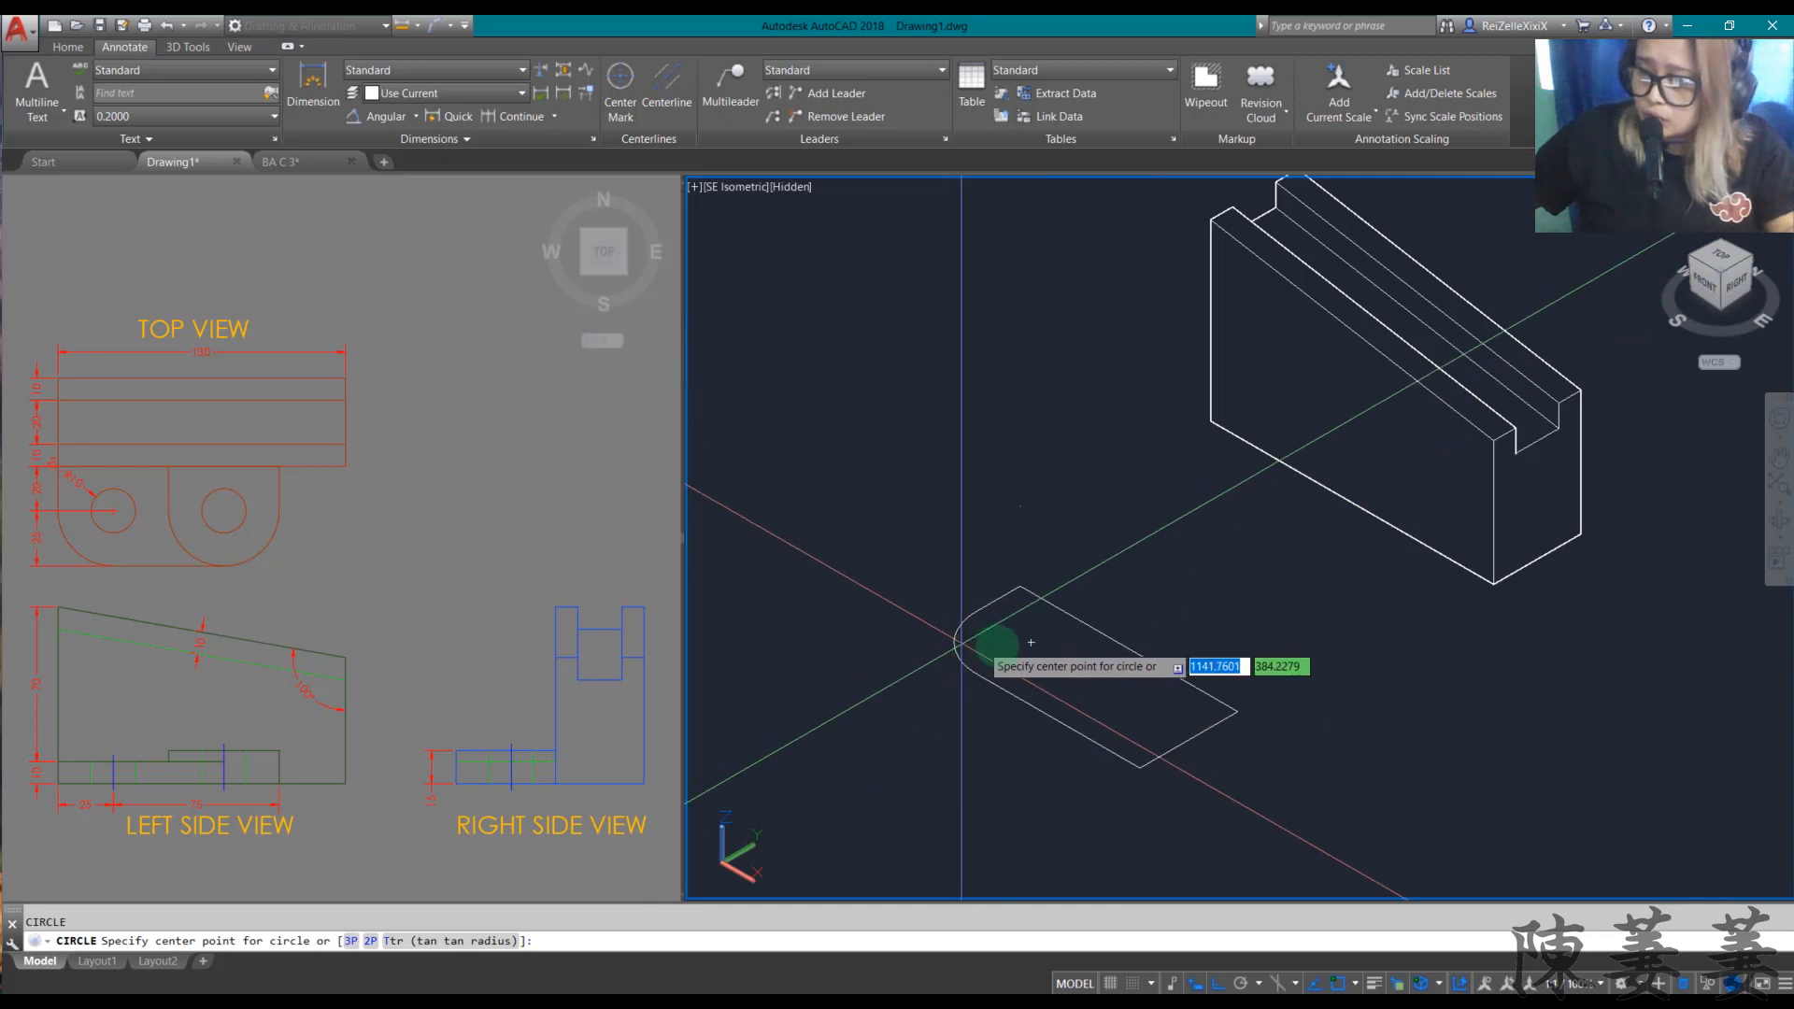
pyautogui.click(1028, 644)
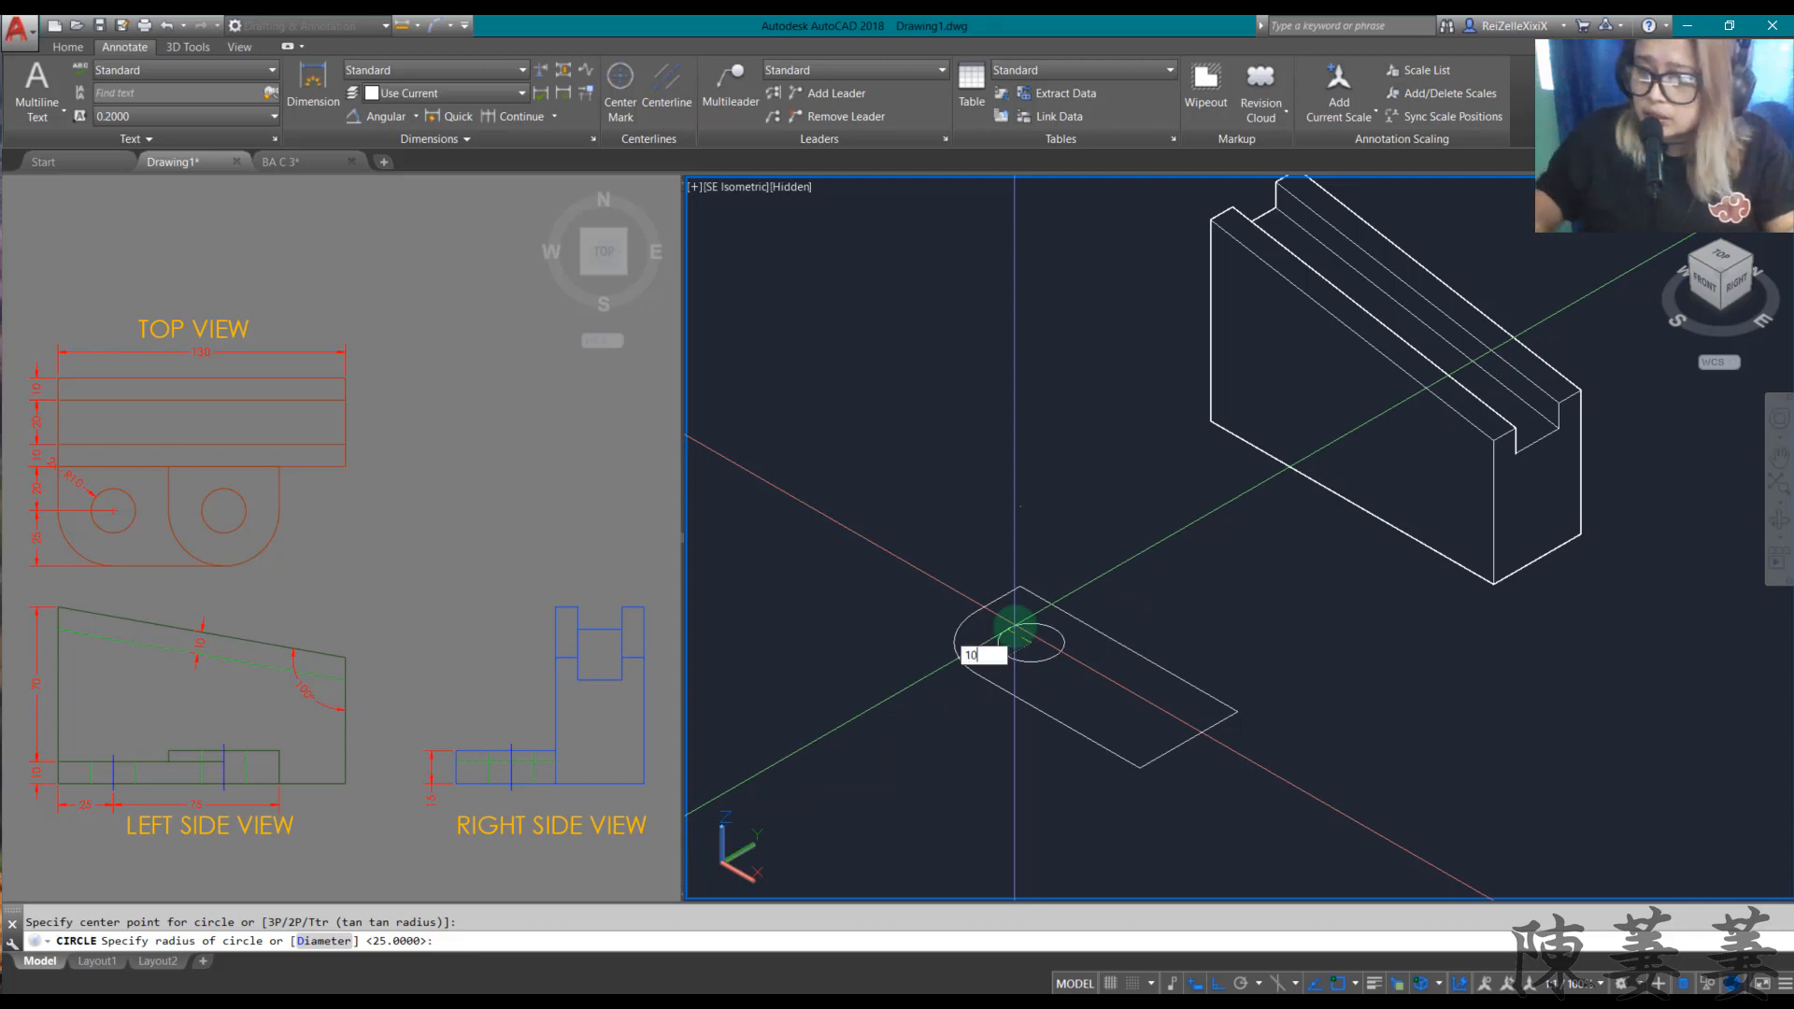
pyautogui.press('Return')
pyautogui.press('Escape')
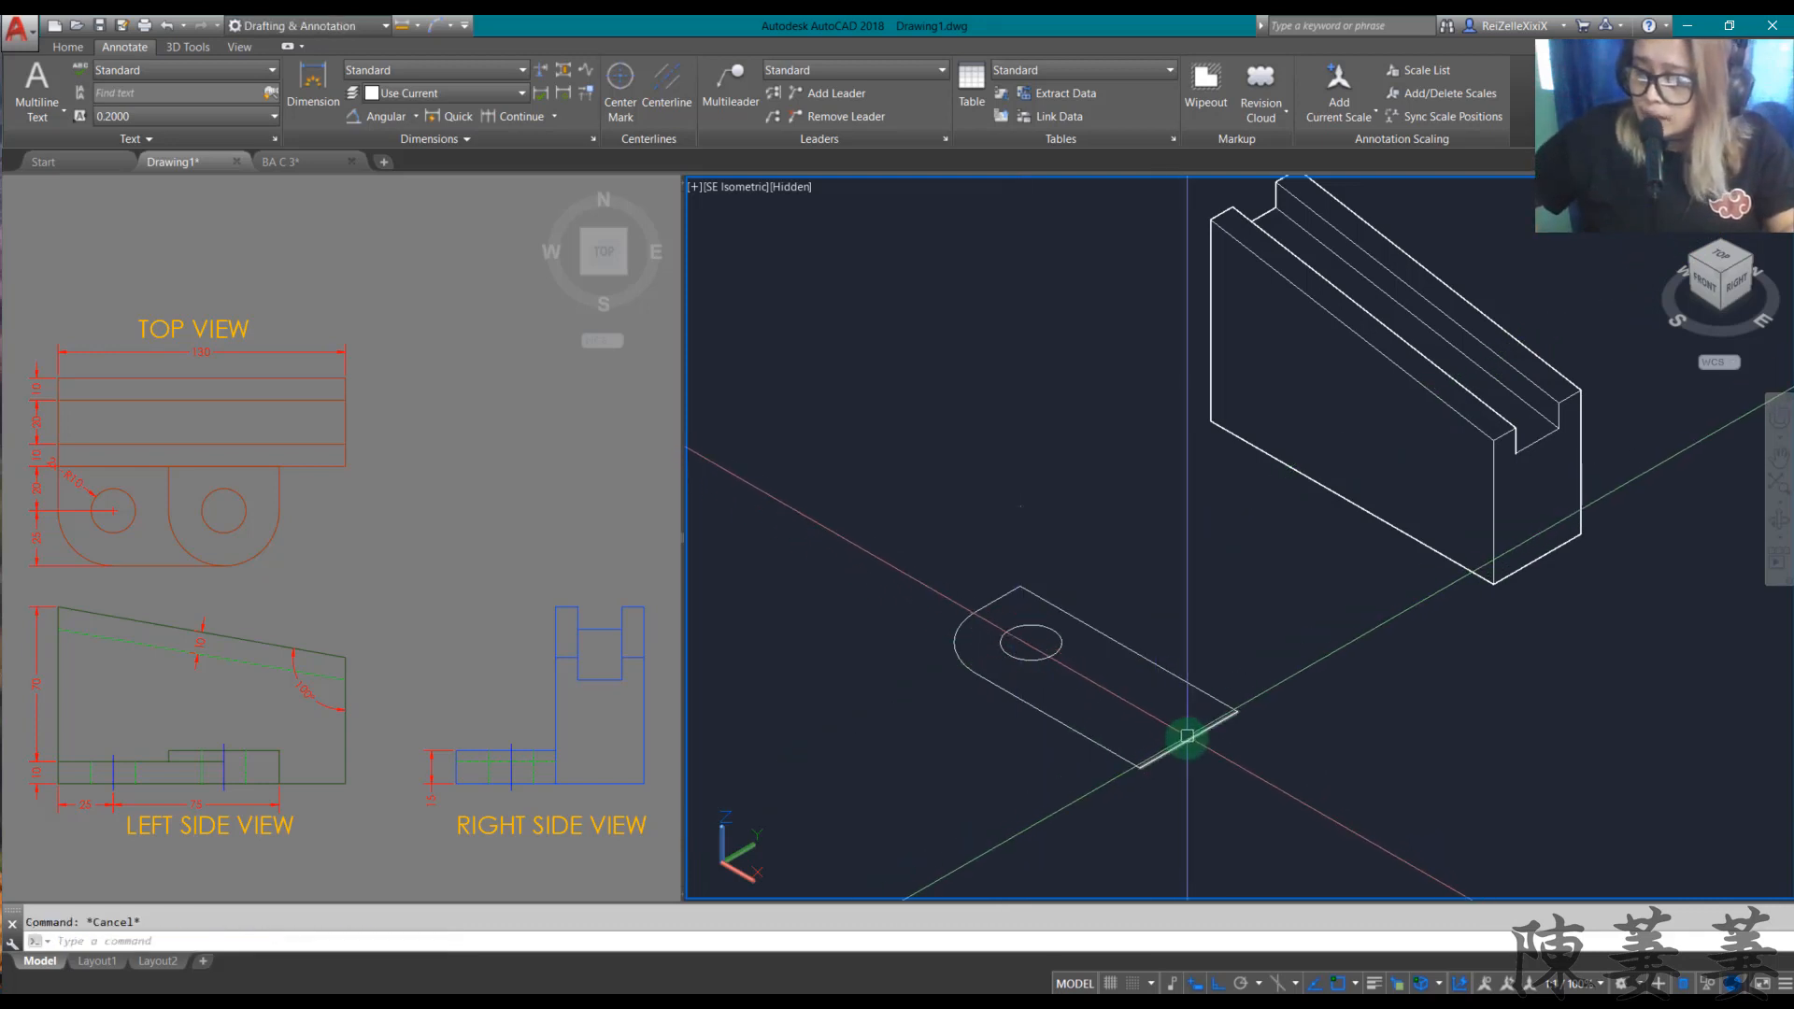
# Step: Offset the 45-unit end line opposite the fillet inward by 25 units, and offset the resulting line by 25 again
pyautogui.click(1186, 736)
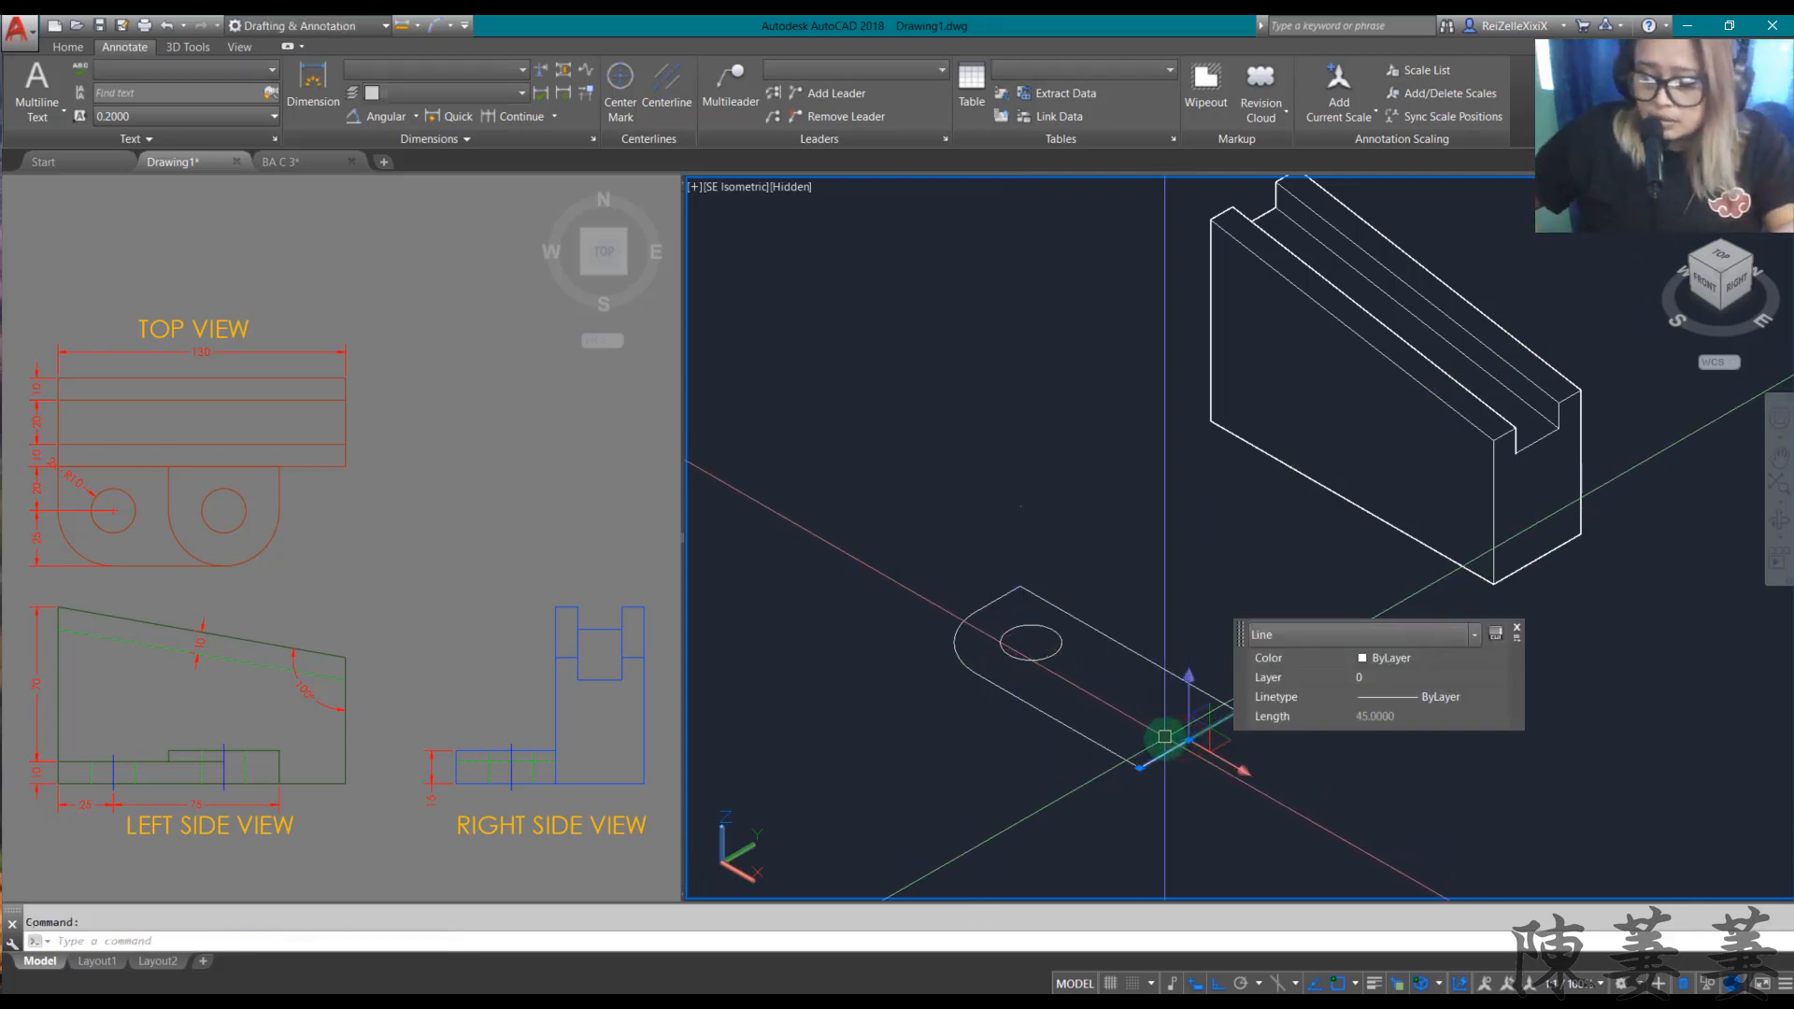
pyautogui.write('o')
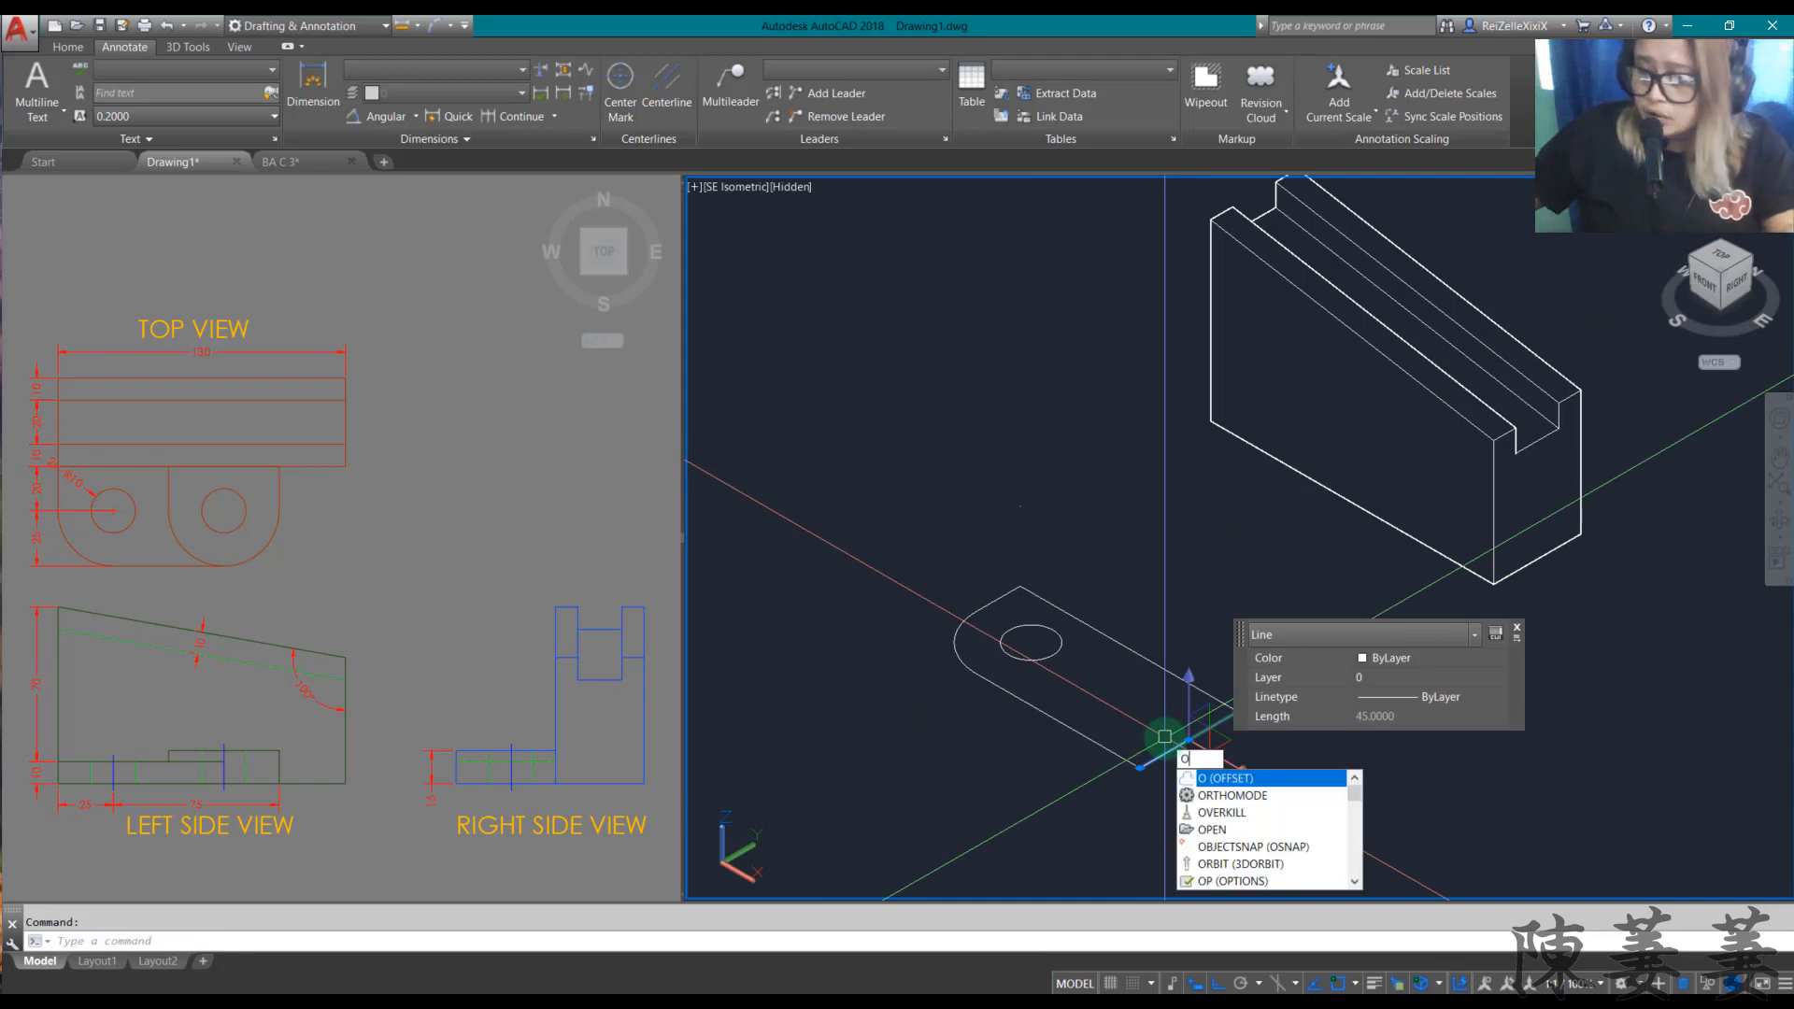
pyautogui.press('Return')
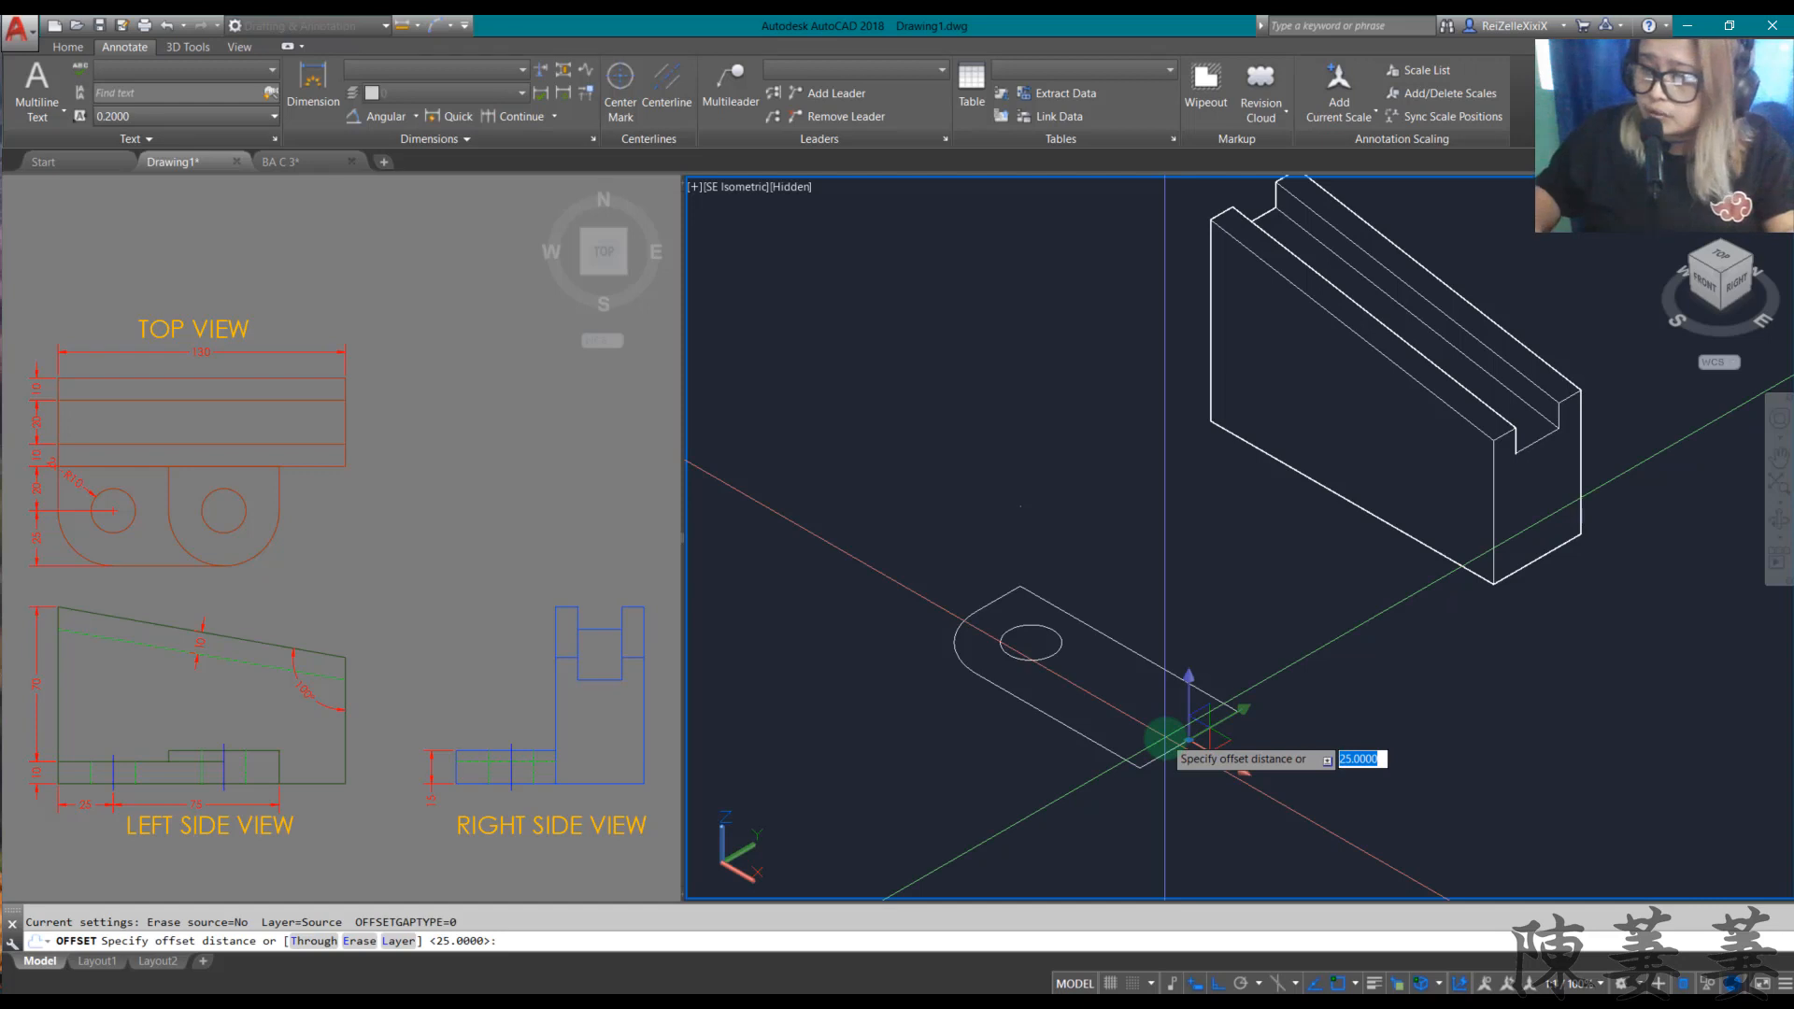
pyautogui.press('Return')
pyautogui.click(1163, 747)
pyautogui.click(1137, 723)
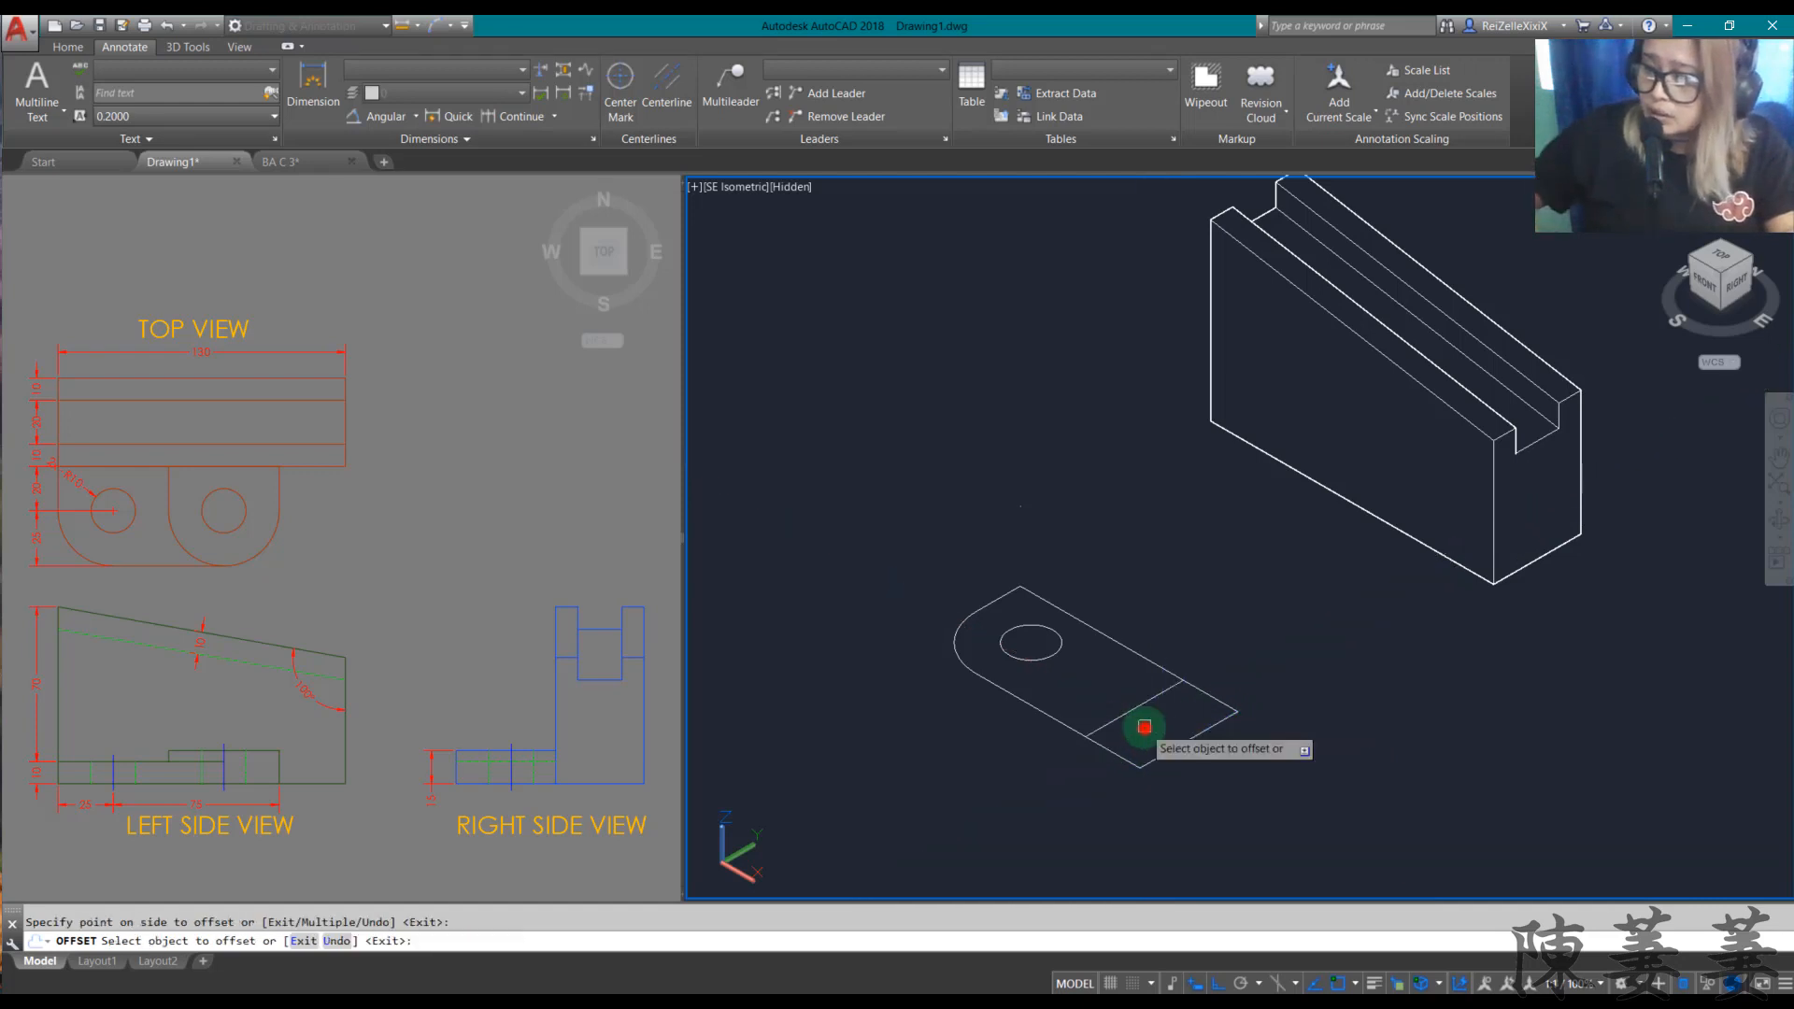
pyautogui.click(1129, 713)
pyautogui.click(1084, 693)
pyautogui.press('Escape')
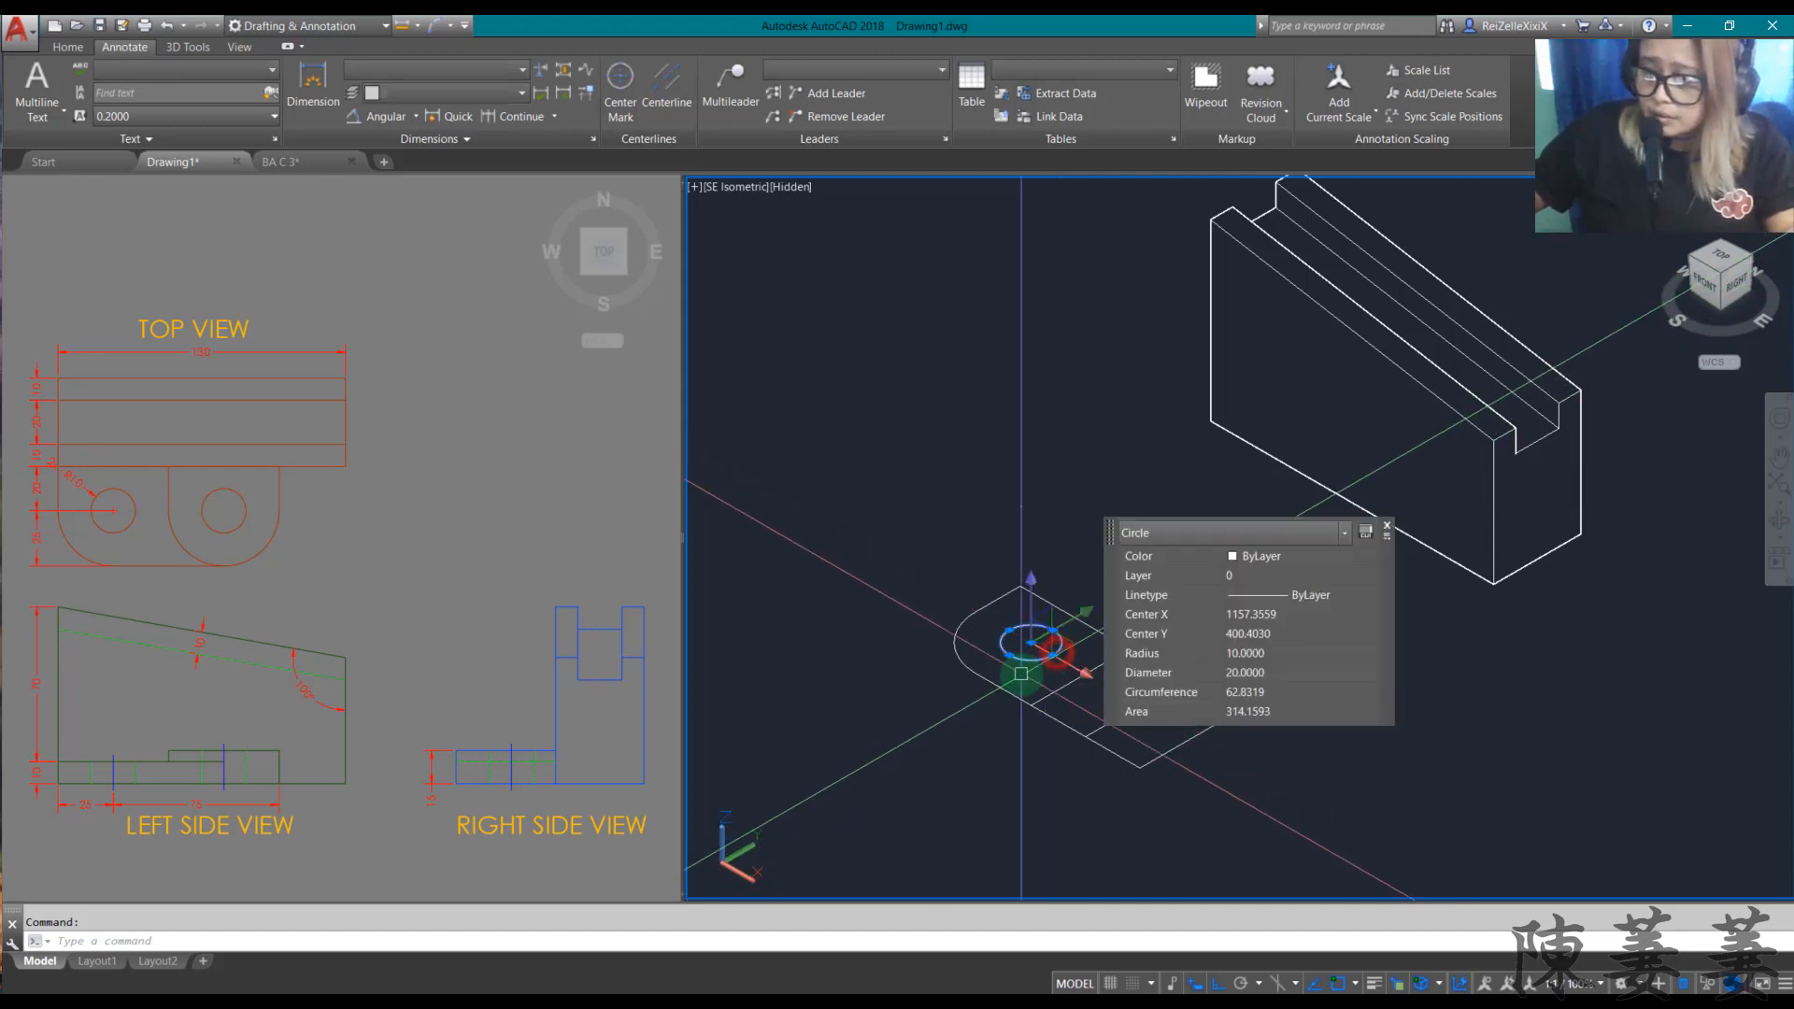
# Step: Draw a construction line about 120 long from the small circle's centre, parallel to the 100-unit sides and past the square end
pyautogui.press('Escape')
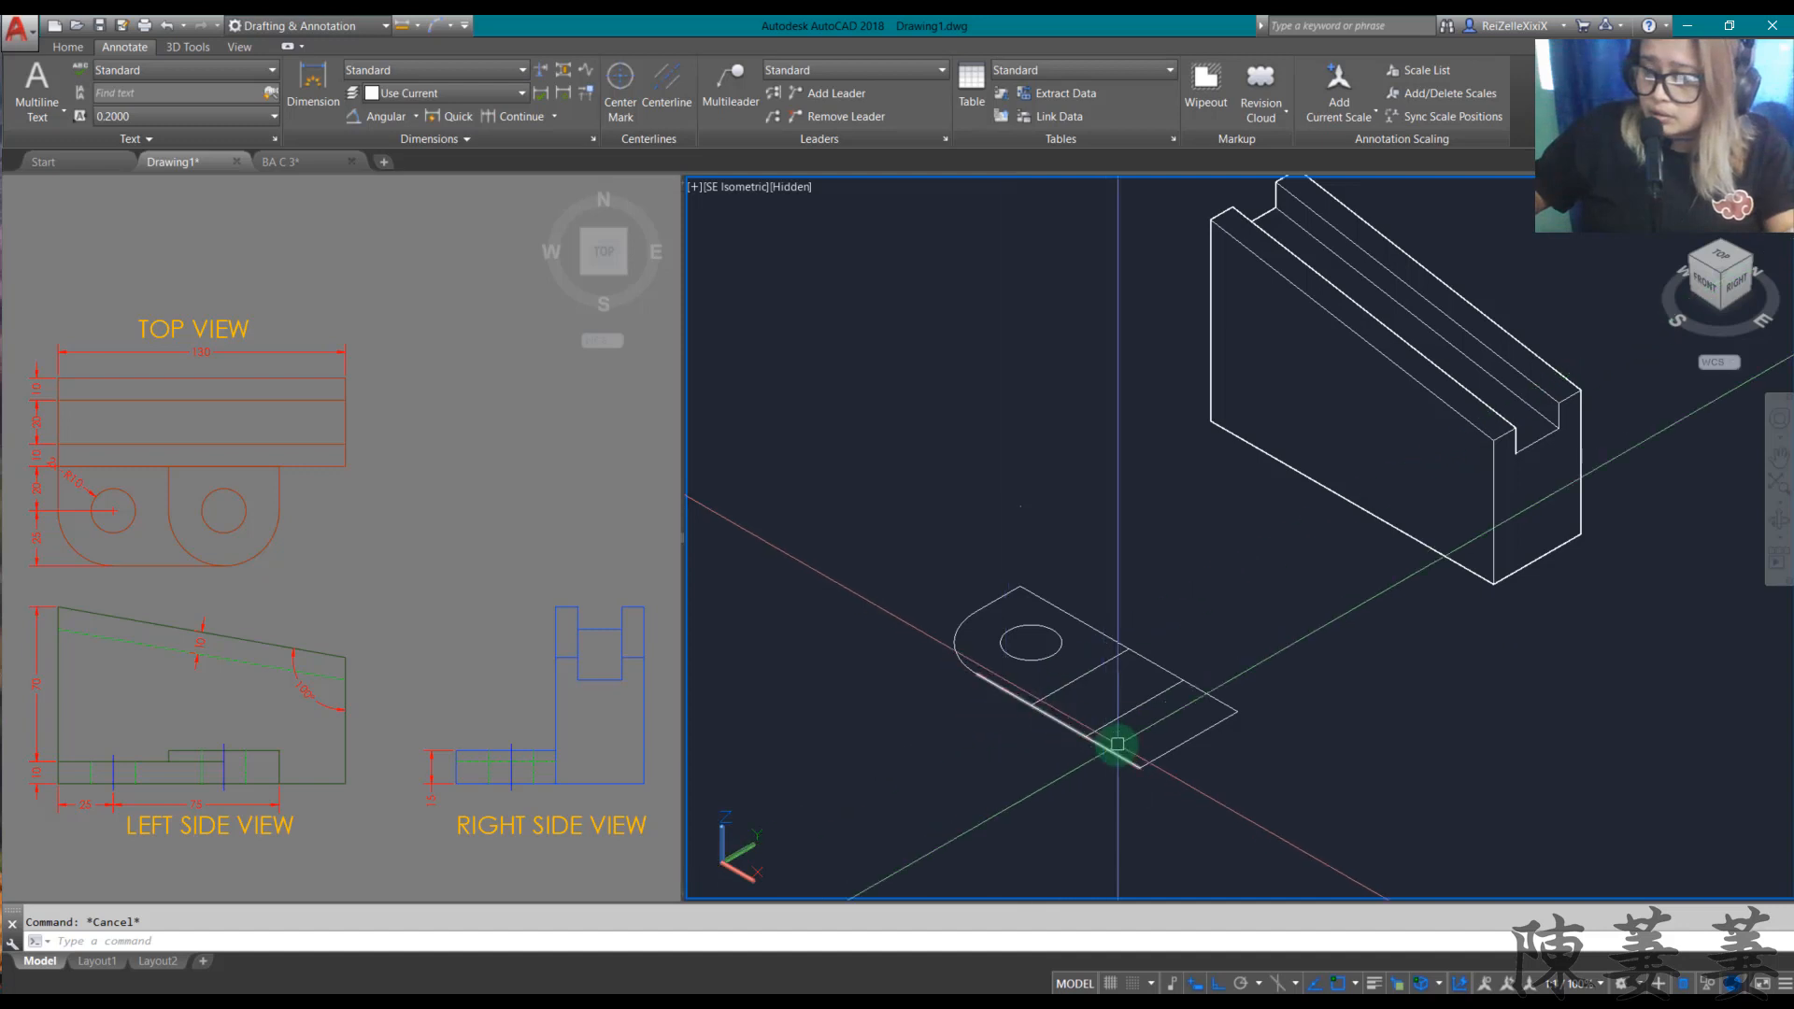
pyautogui.write('l')
pyautogui.press('Return')
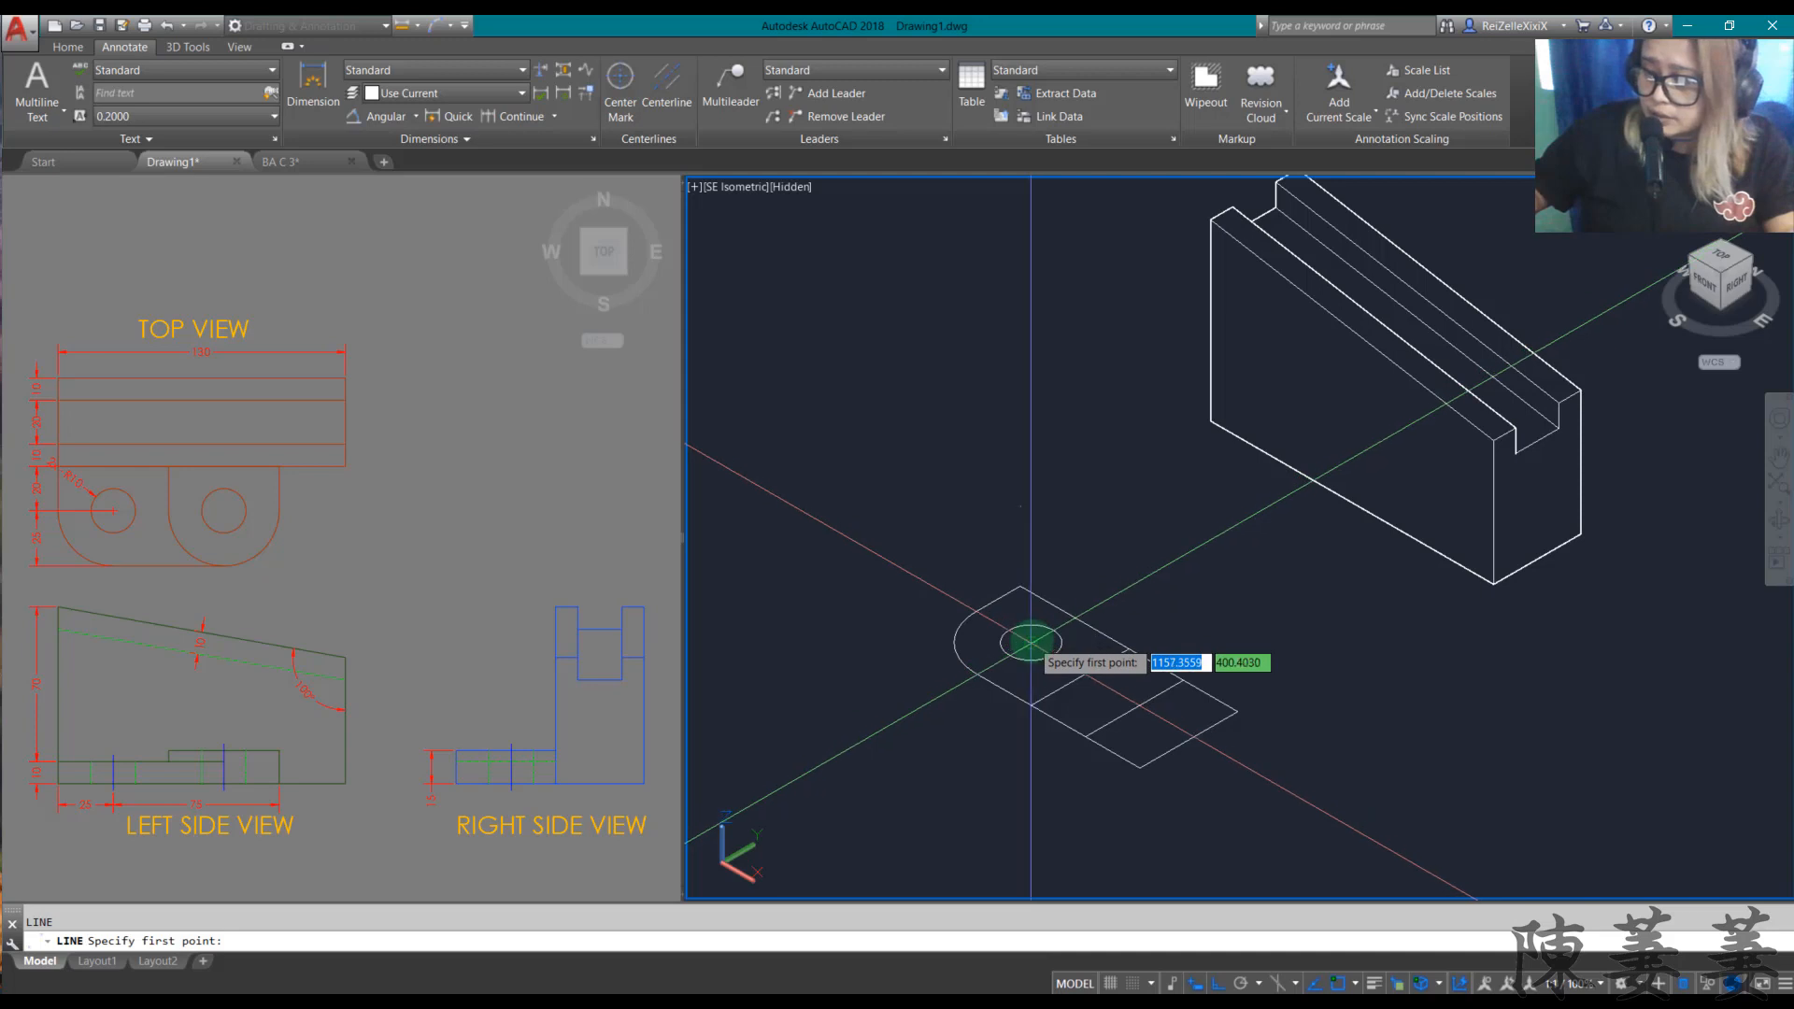
pyautogui.press('Escape')
pyautogui.scroll(3, 1133, 702)
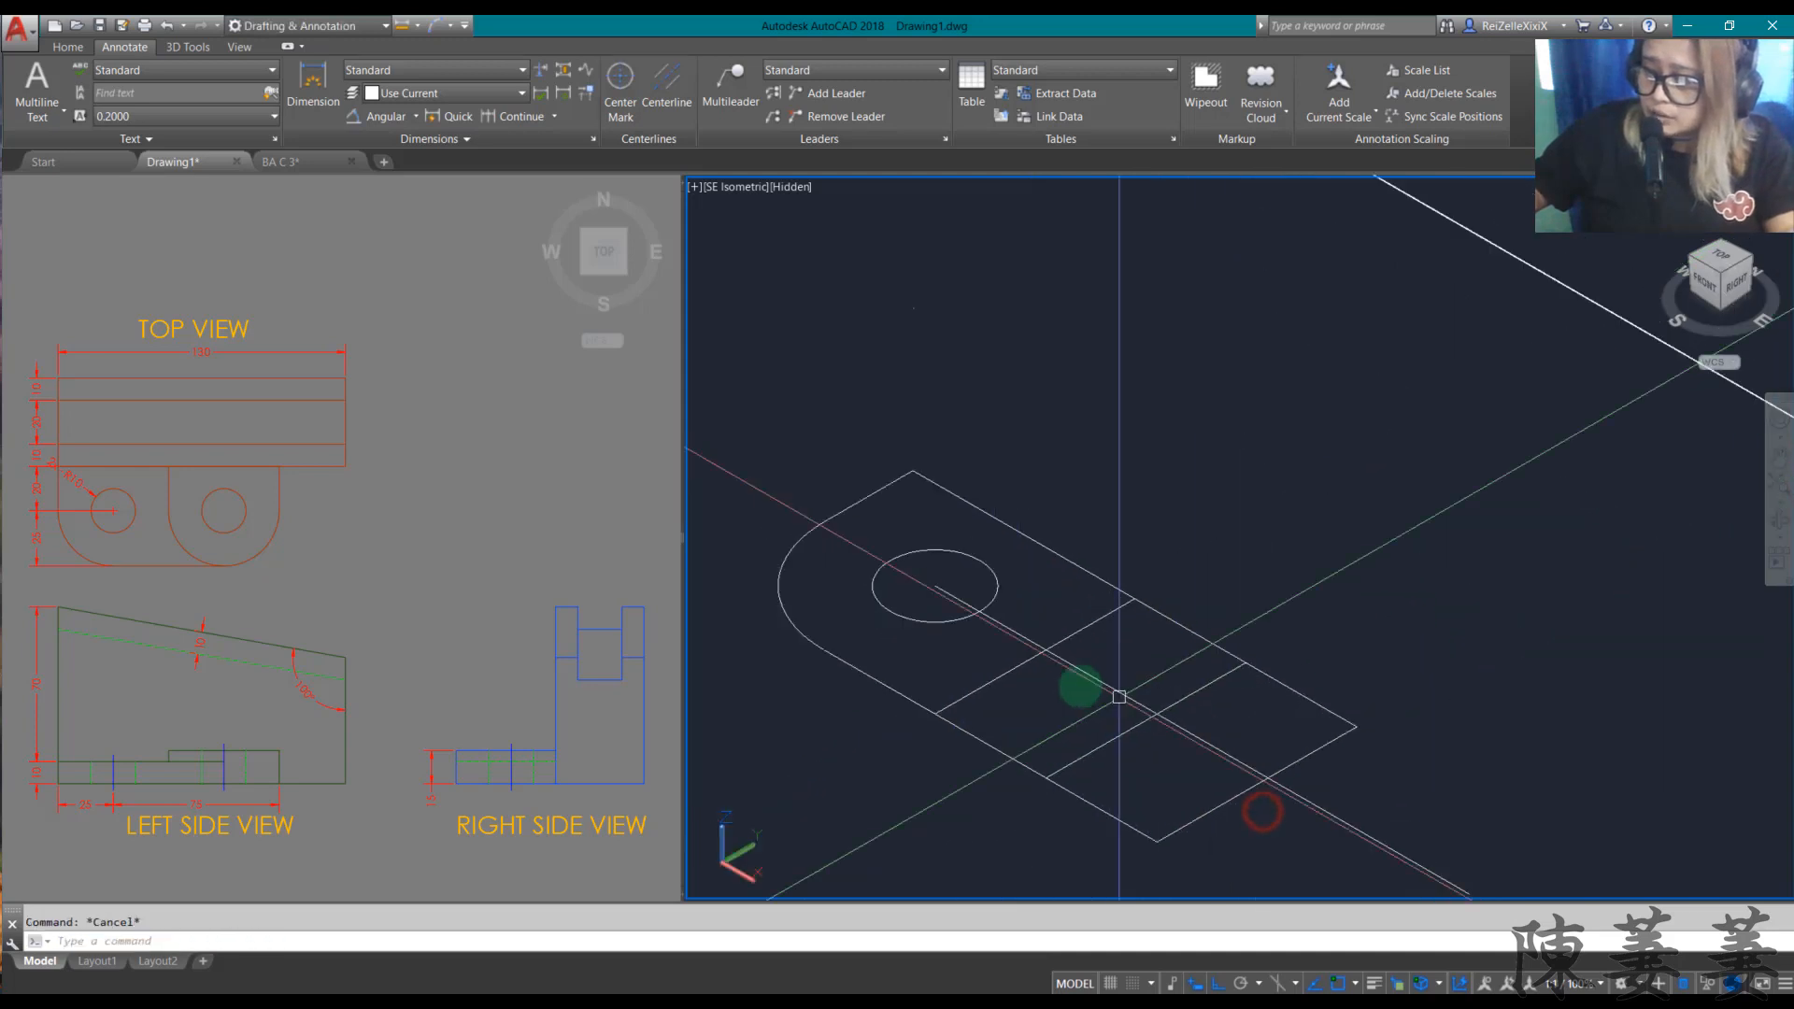
# Step: Copy the 10-radius circle from its centre to the intersection of the construction line and the offset line nearer the square end
pyautogui.click(996, 591)
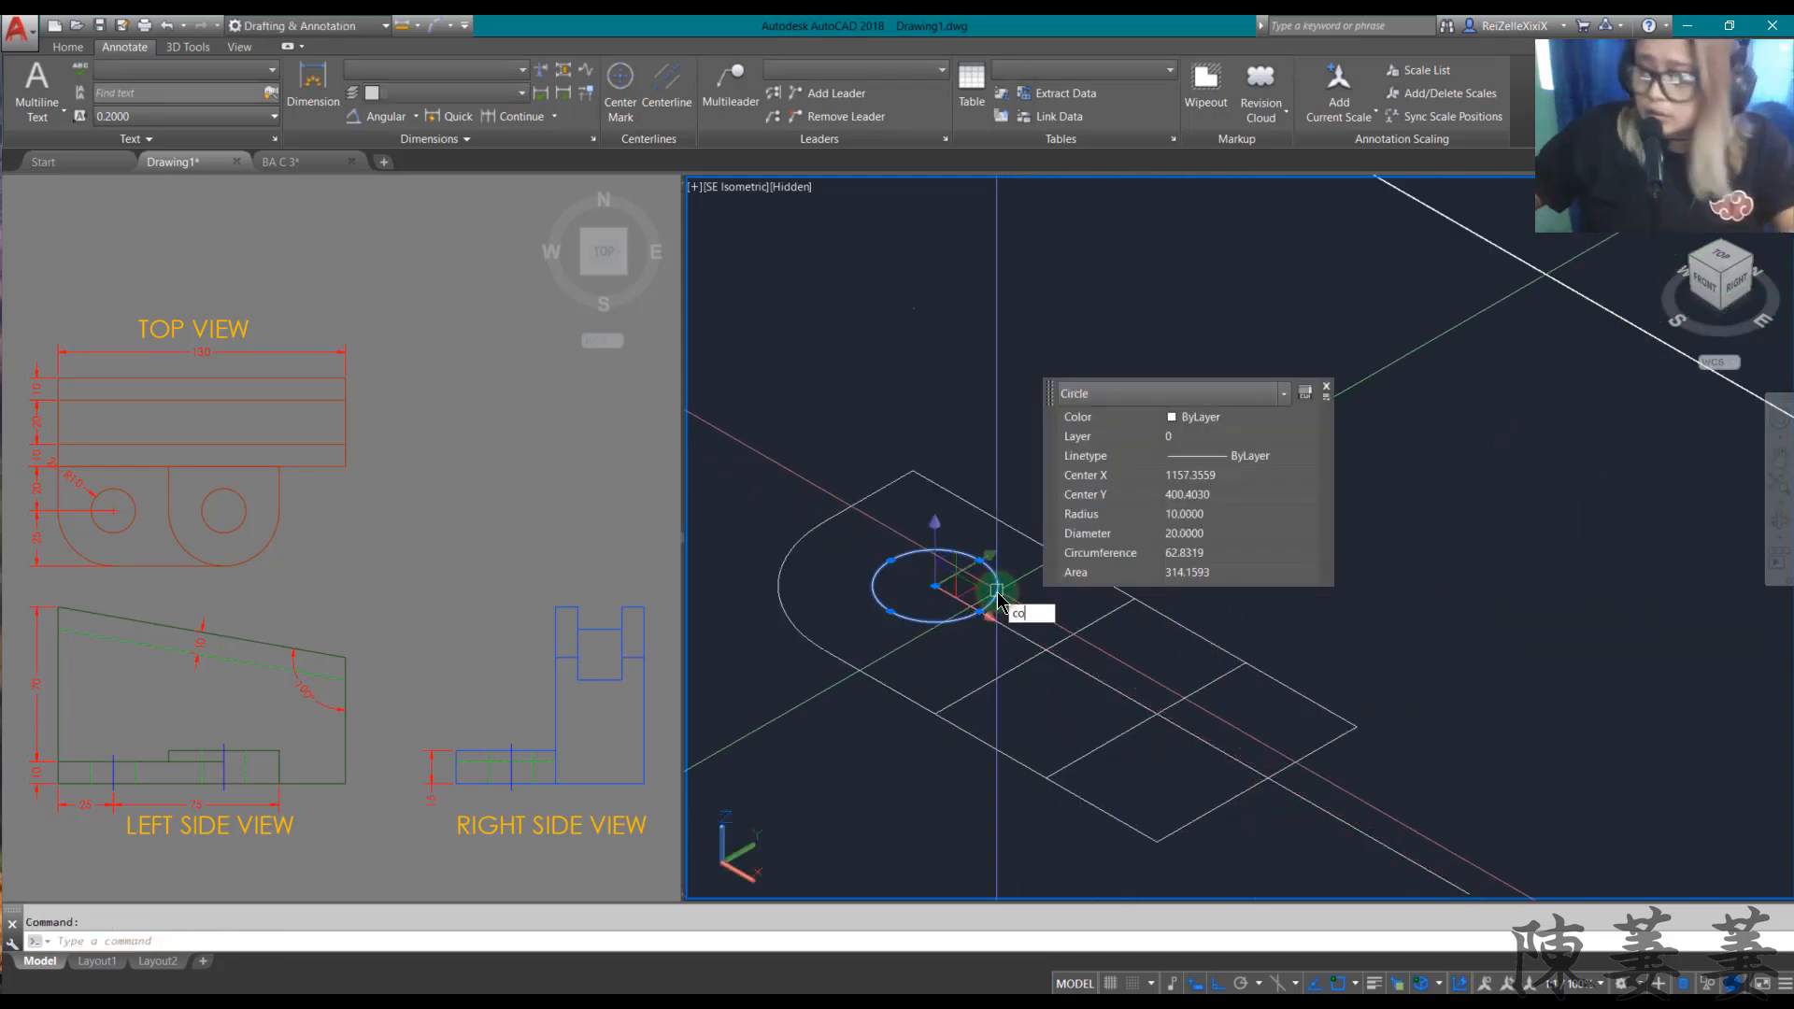
pyautogui.write('co')
pyautogui.press('Return')
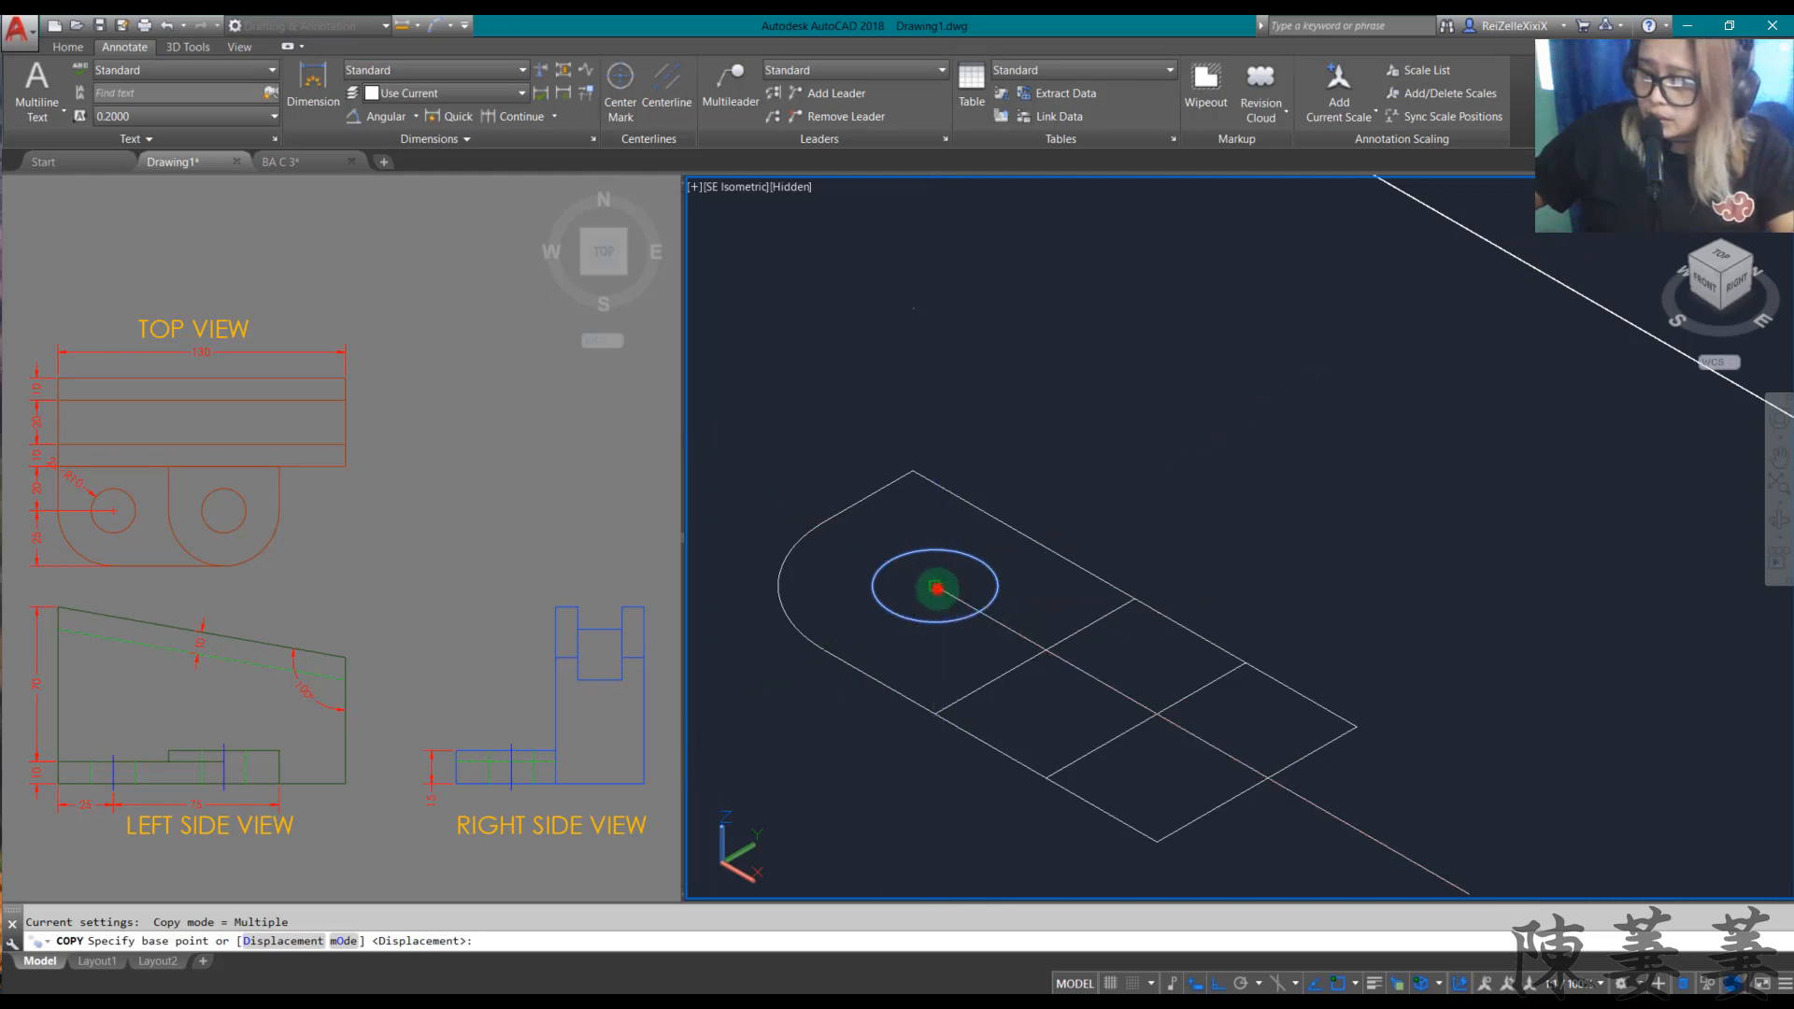
pyautogui.click(936, 588)
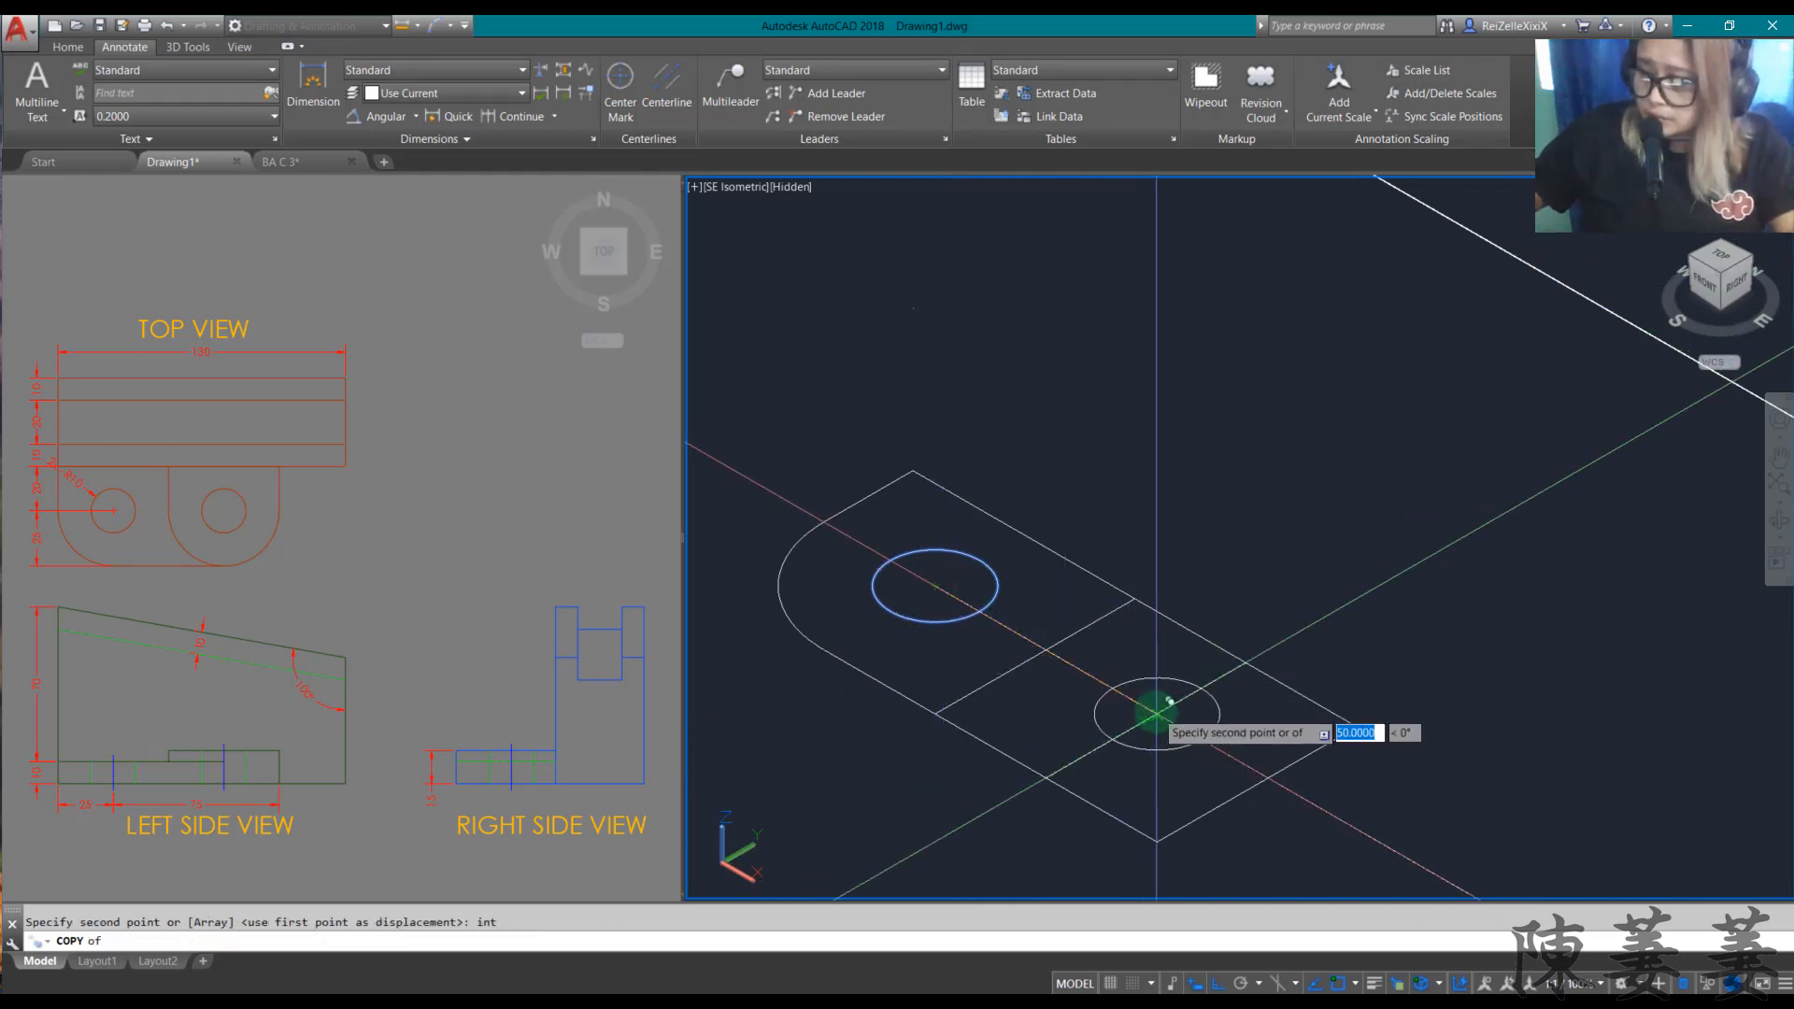
pyautogui.press('Escape')
pyautogui.scroll(-2, 1162, 694)
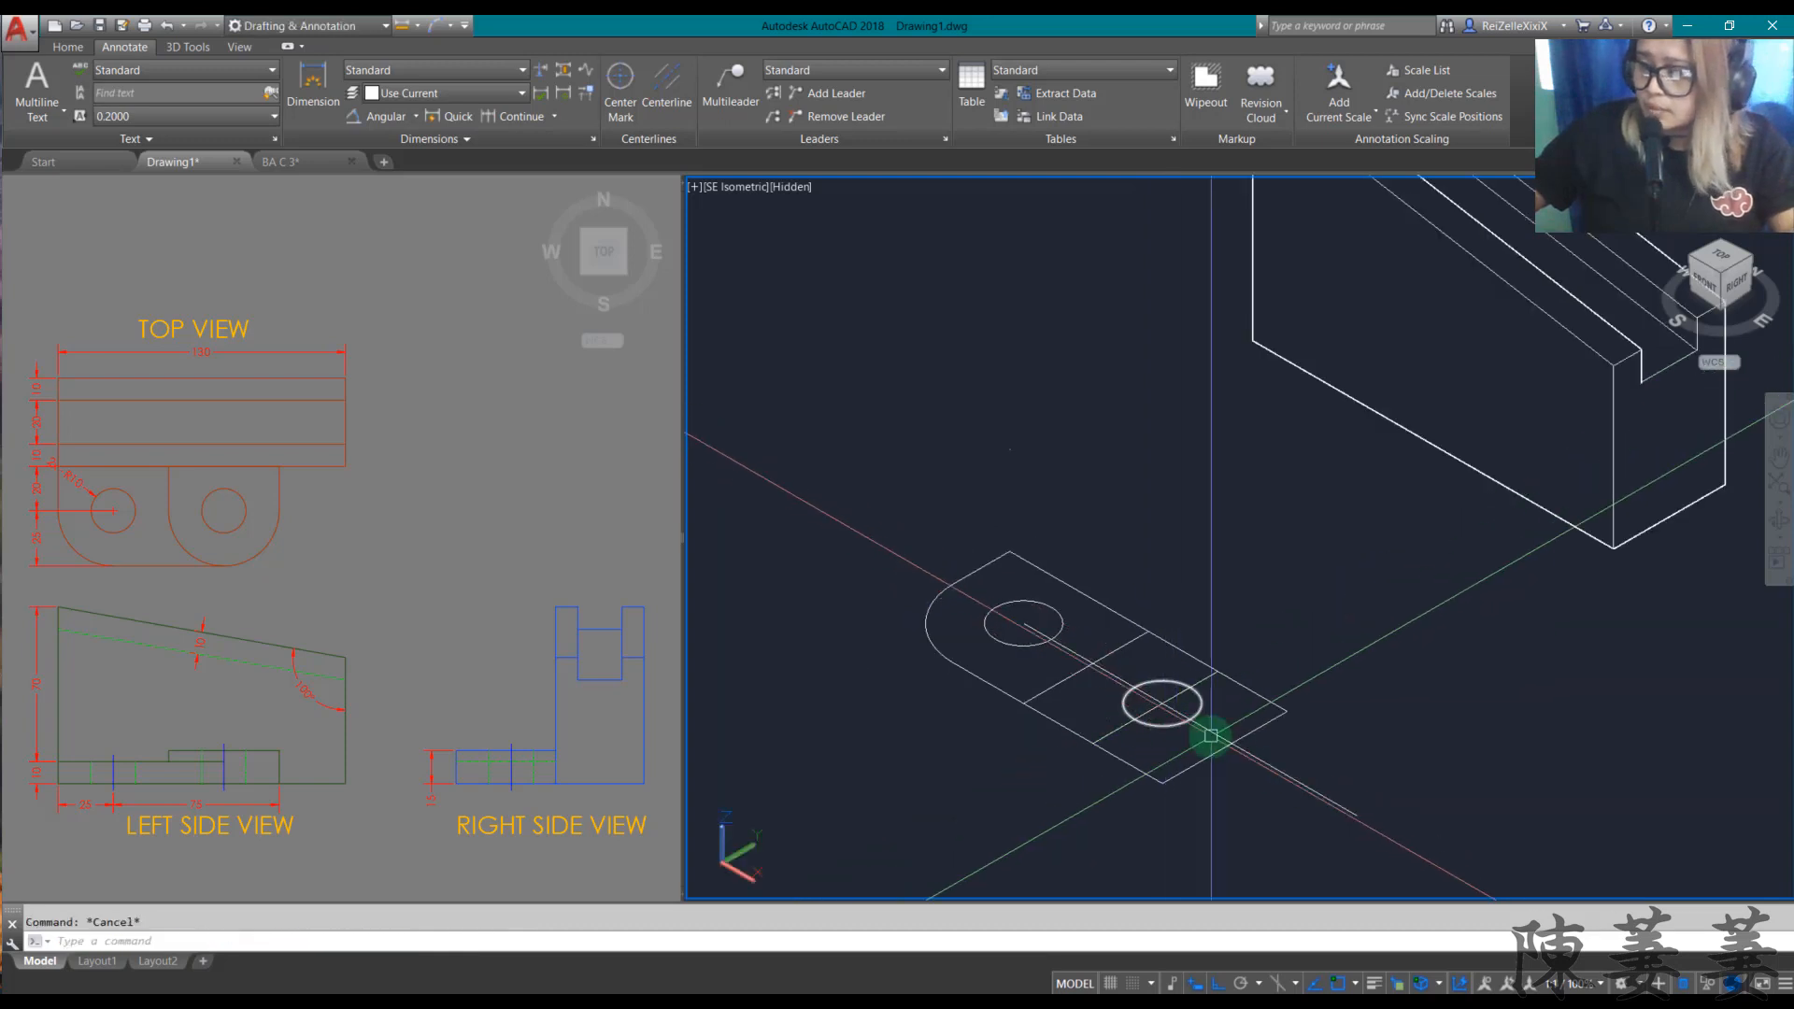
# Step: Draw a circle of radius 25 centred on the copied circle's centre
pyautogui.write('c')
pyautogui.press('Return')
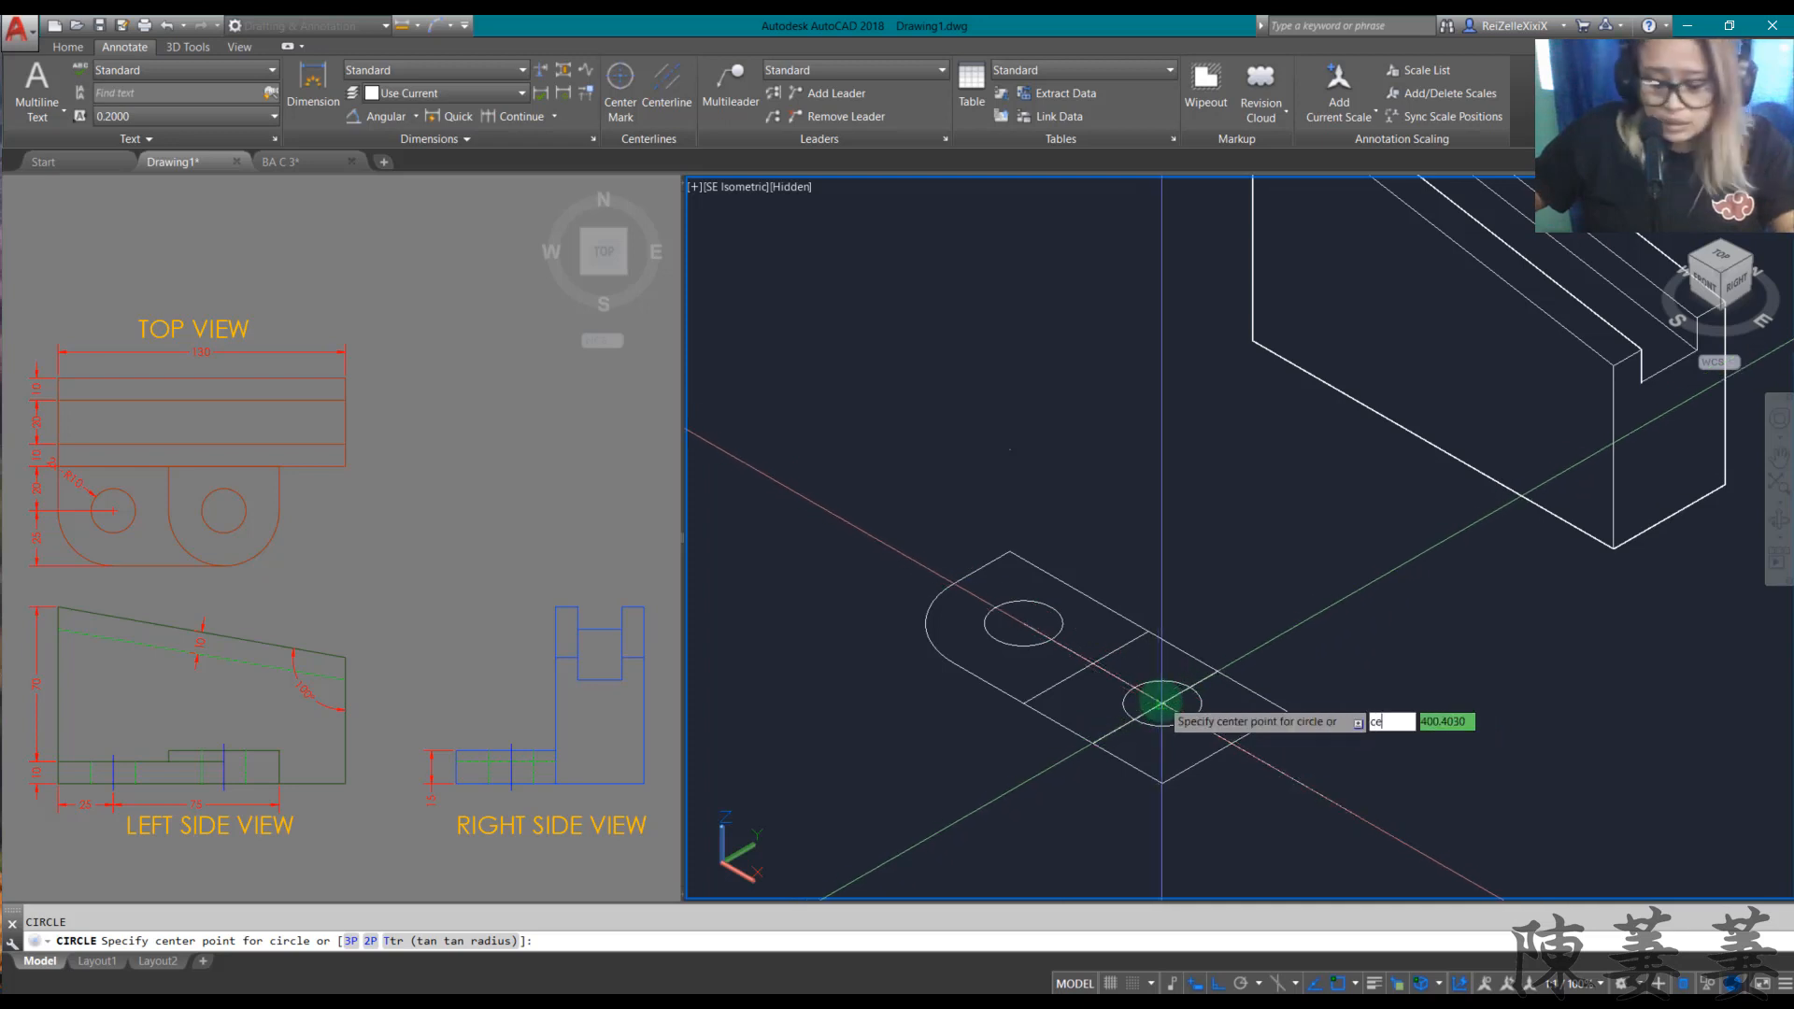
pyautogui.write('cen')
pyautogui.press('Return')
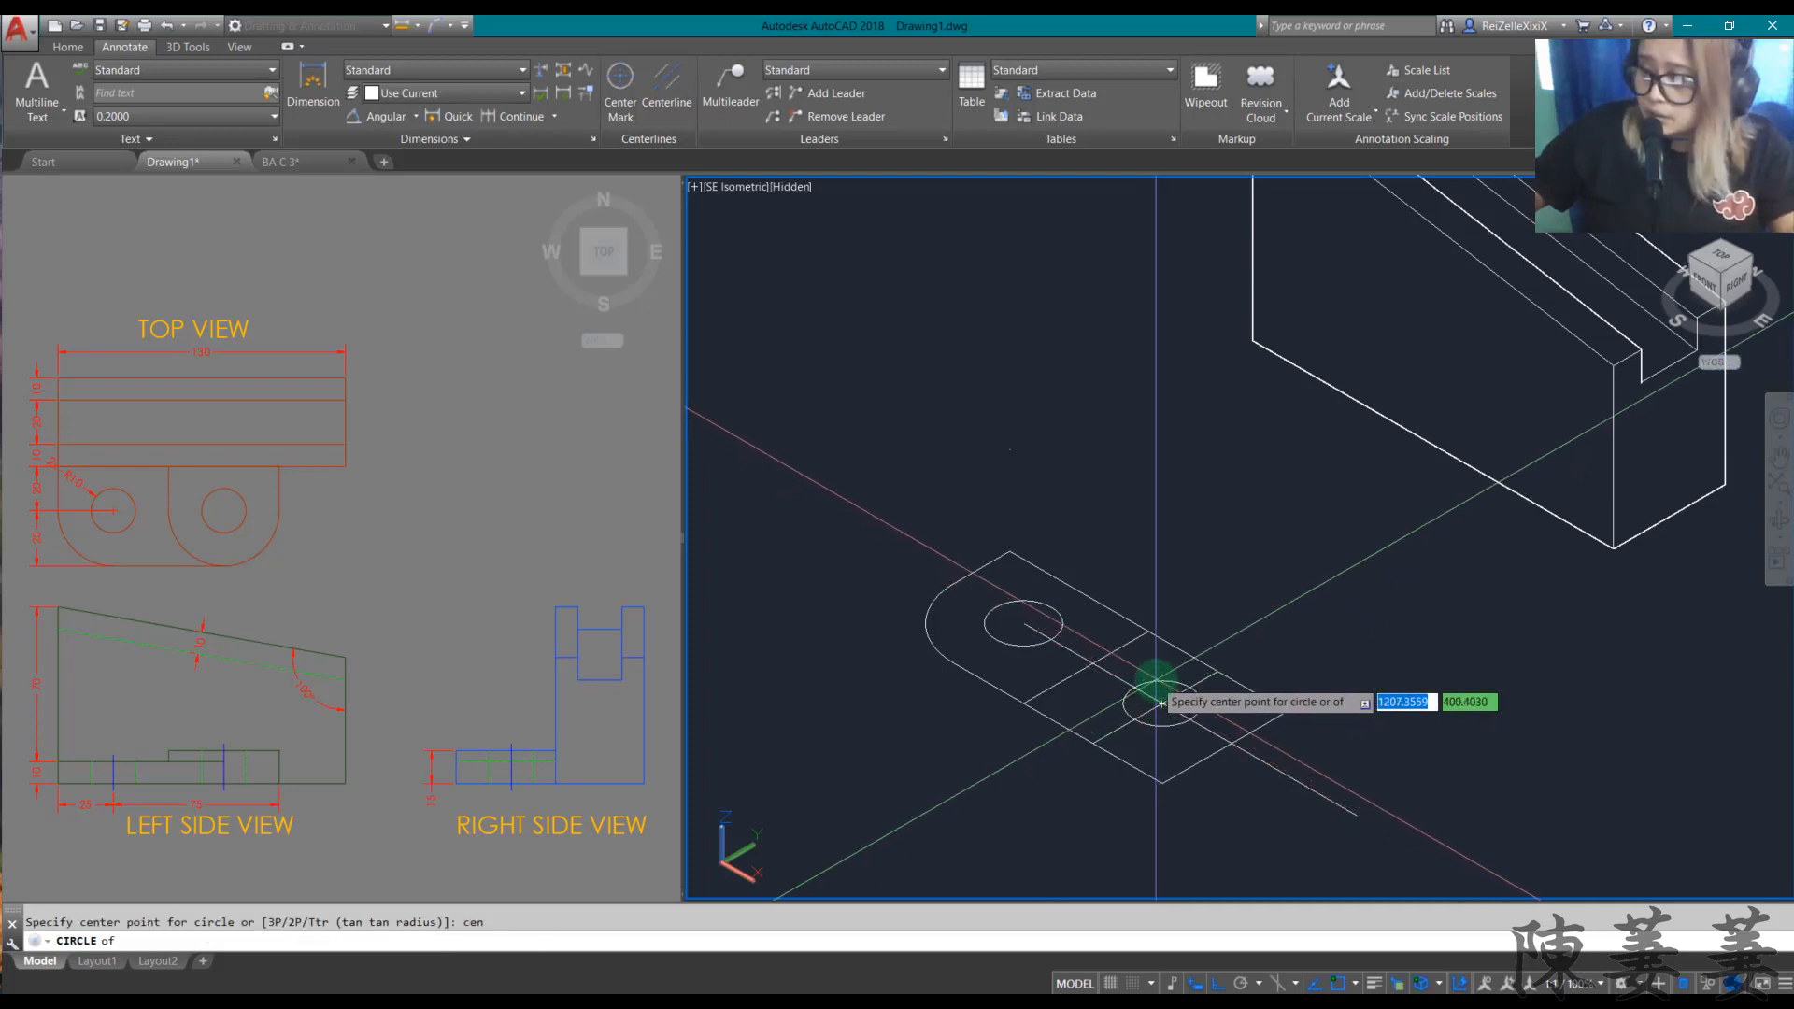
pyautogui.click(1155, 682)
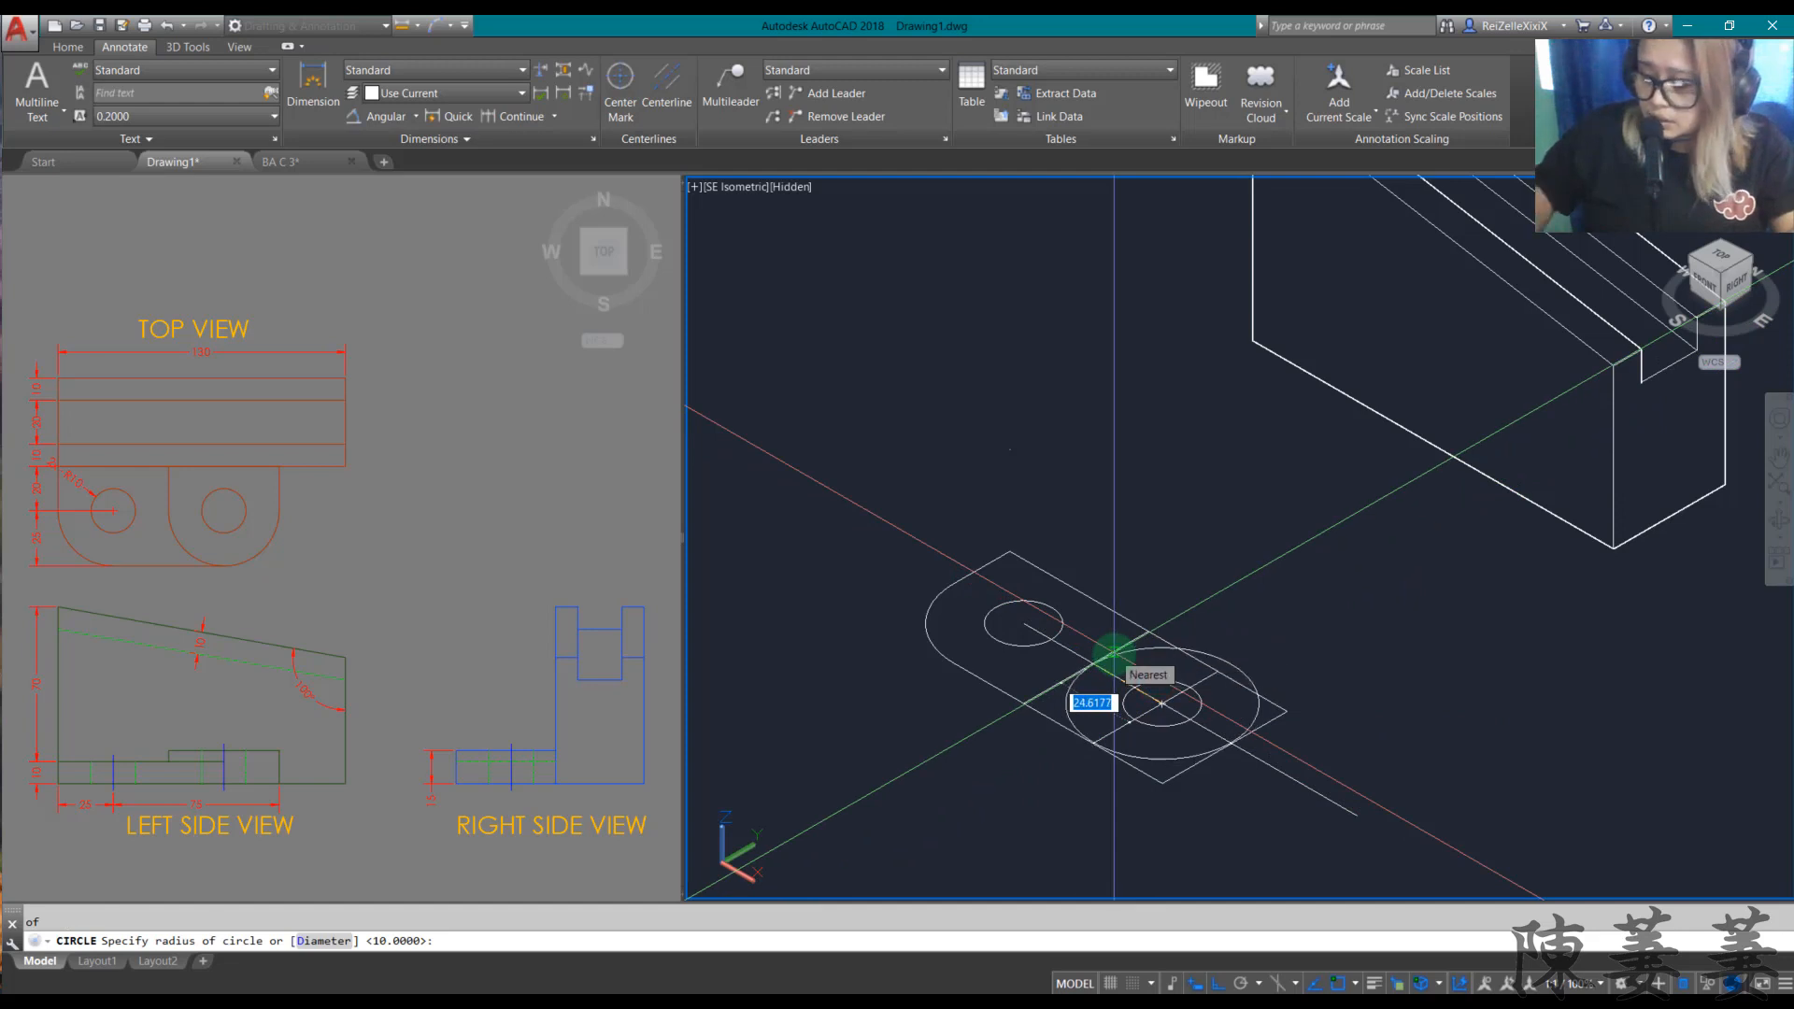
pyautogui.press('Return')
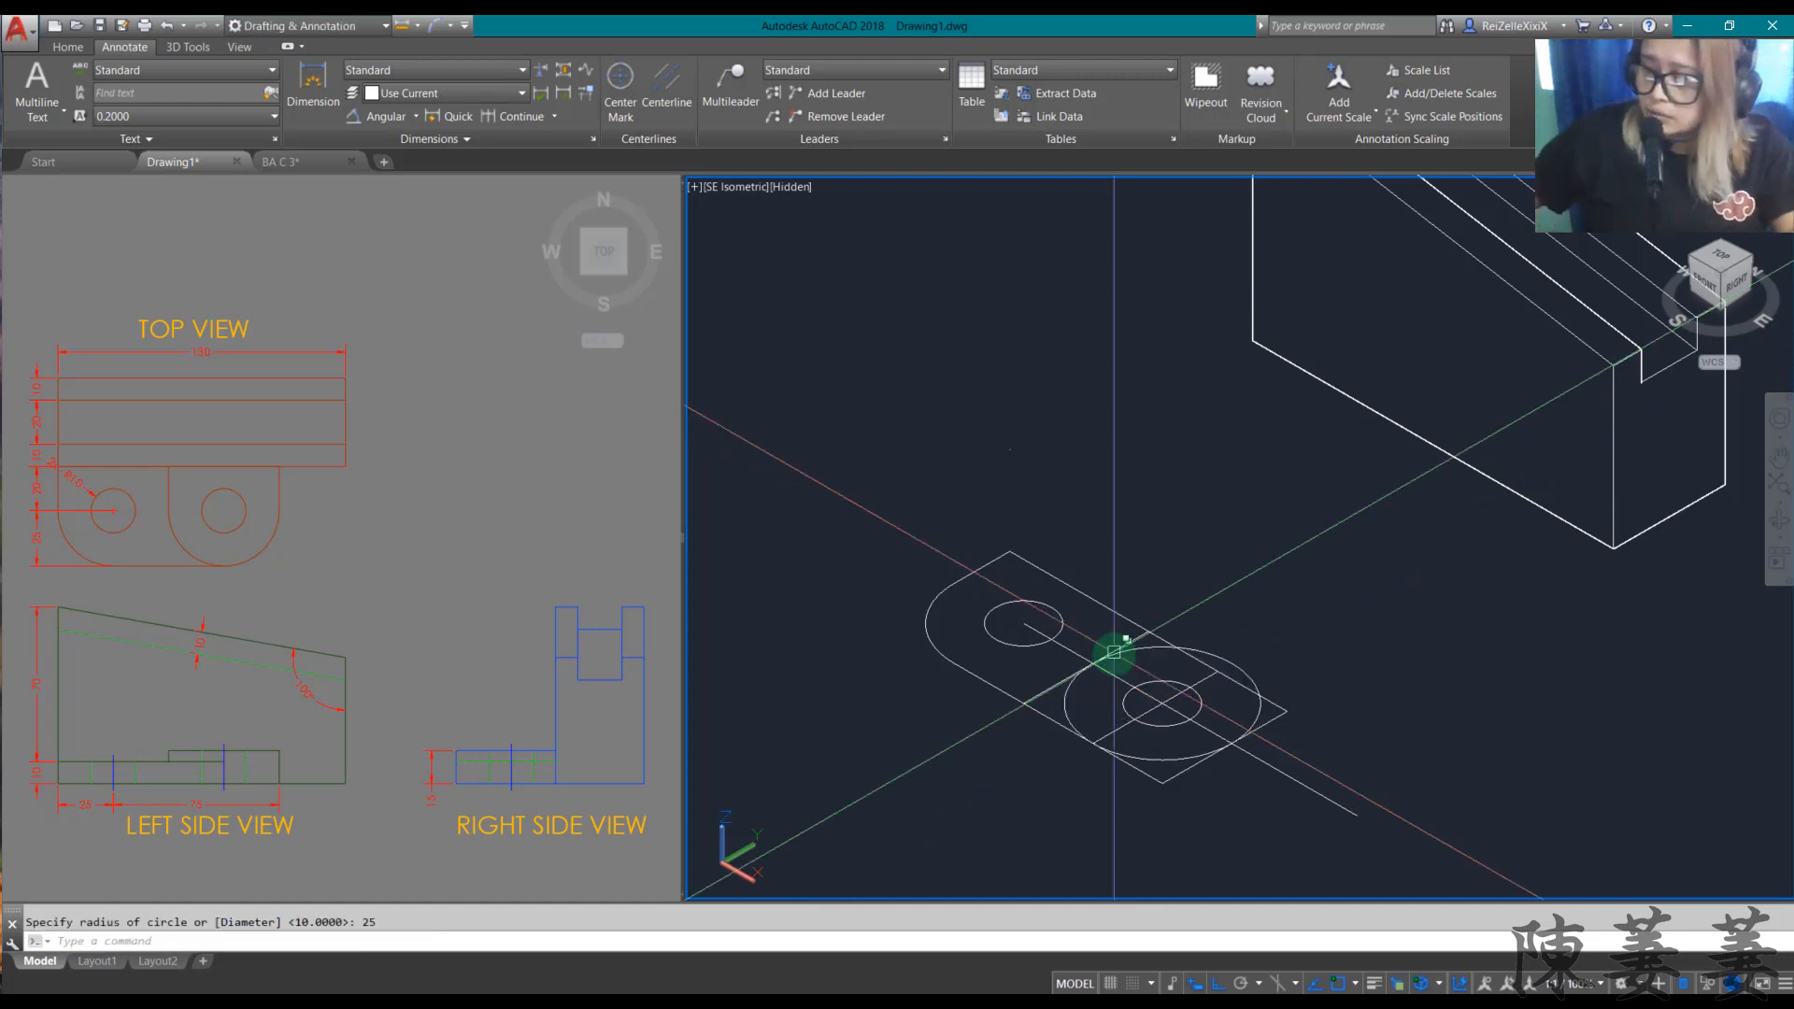
pyautogui.press('Escape')
# Step: Trim the 25-radius circle, the inner offset line and the outline's front corner to form the second lug's rounded outline
pyautogui.scroll(5, 1175, 713)
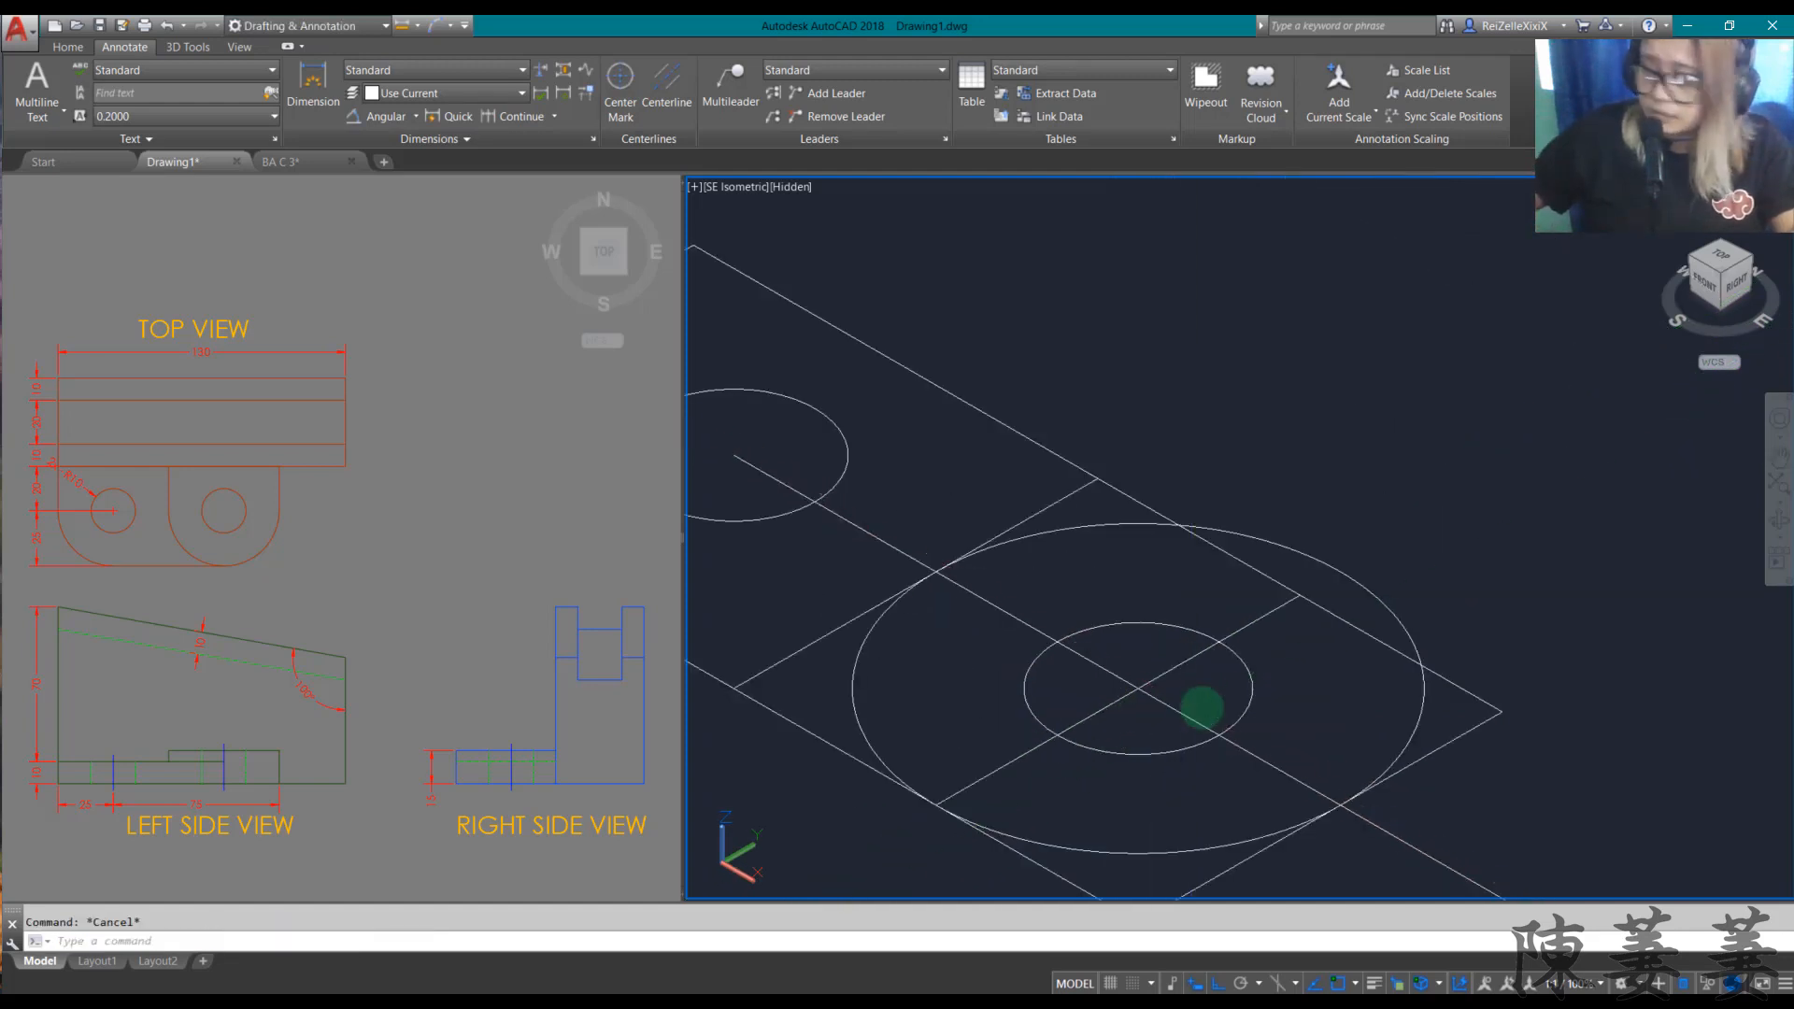
pyautogui.write('tr')
pyautogui.press('Return')
pyautogui.rightClick(1263, 507)
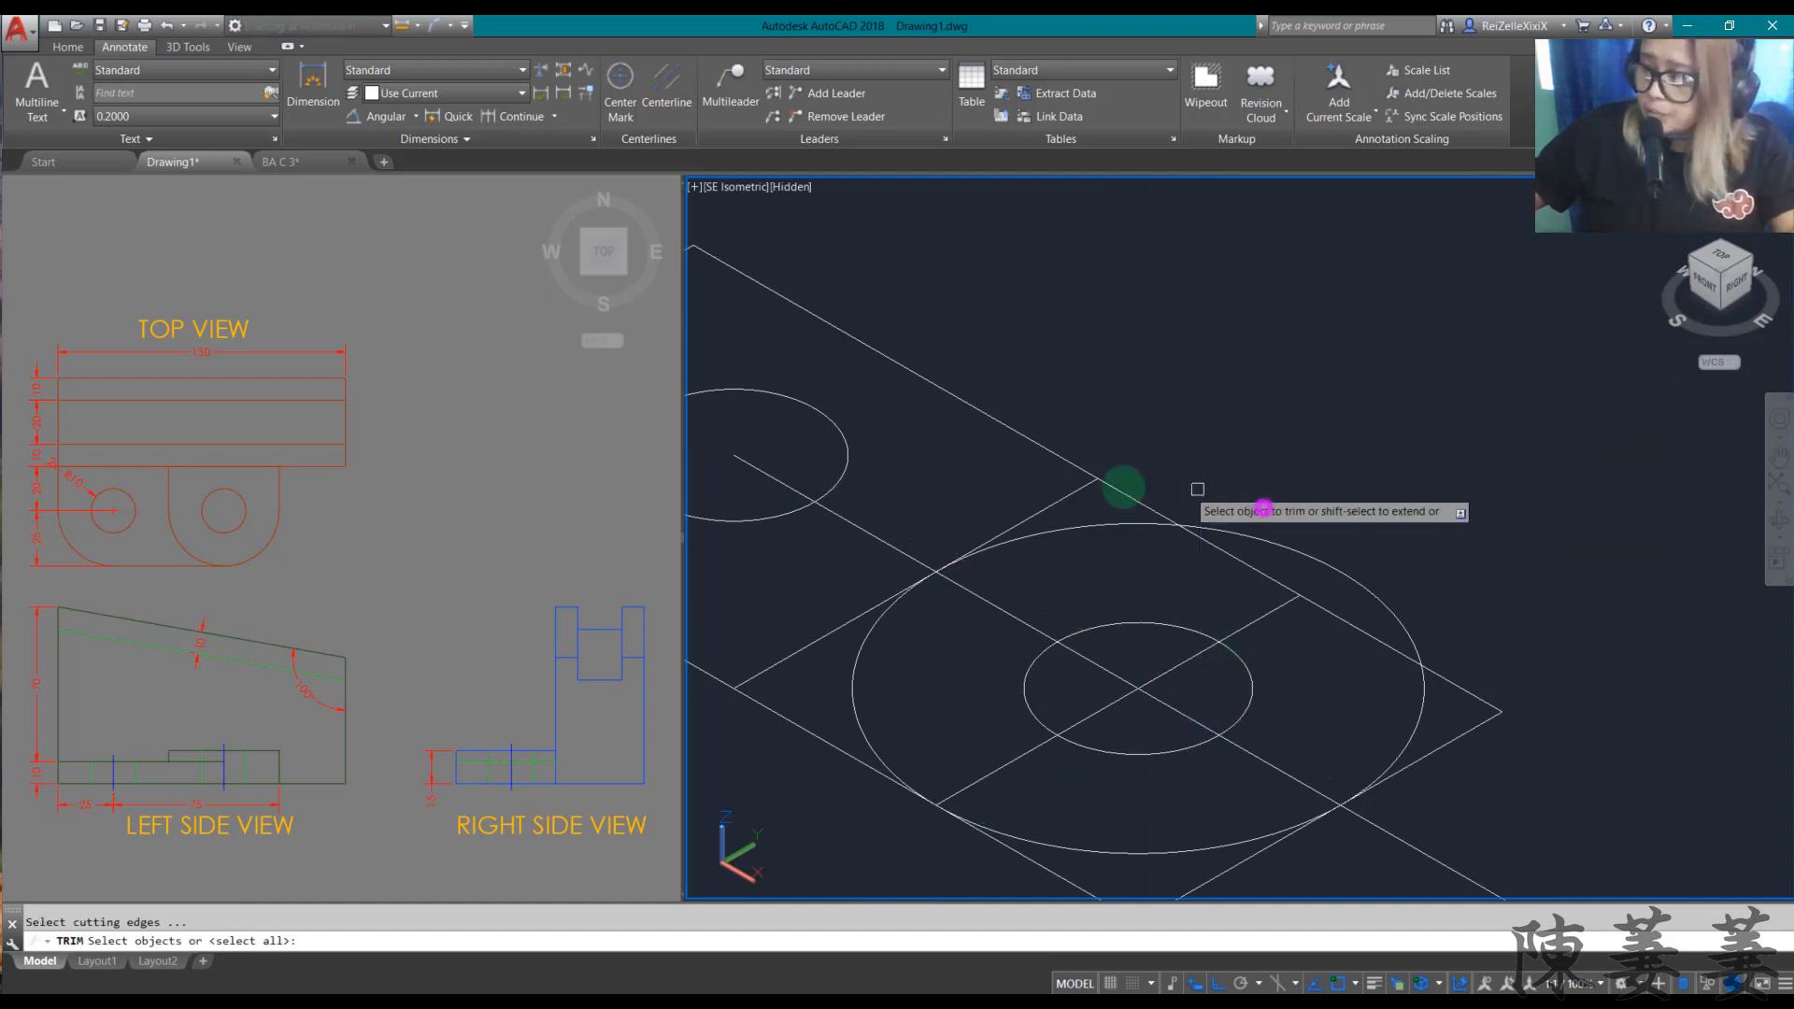
pyautogui.click(1056, 520)
pyautogui.click(844, 627)
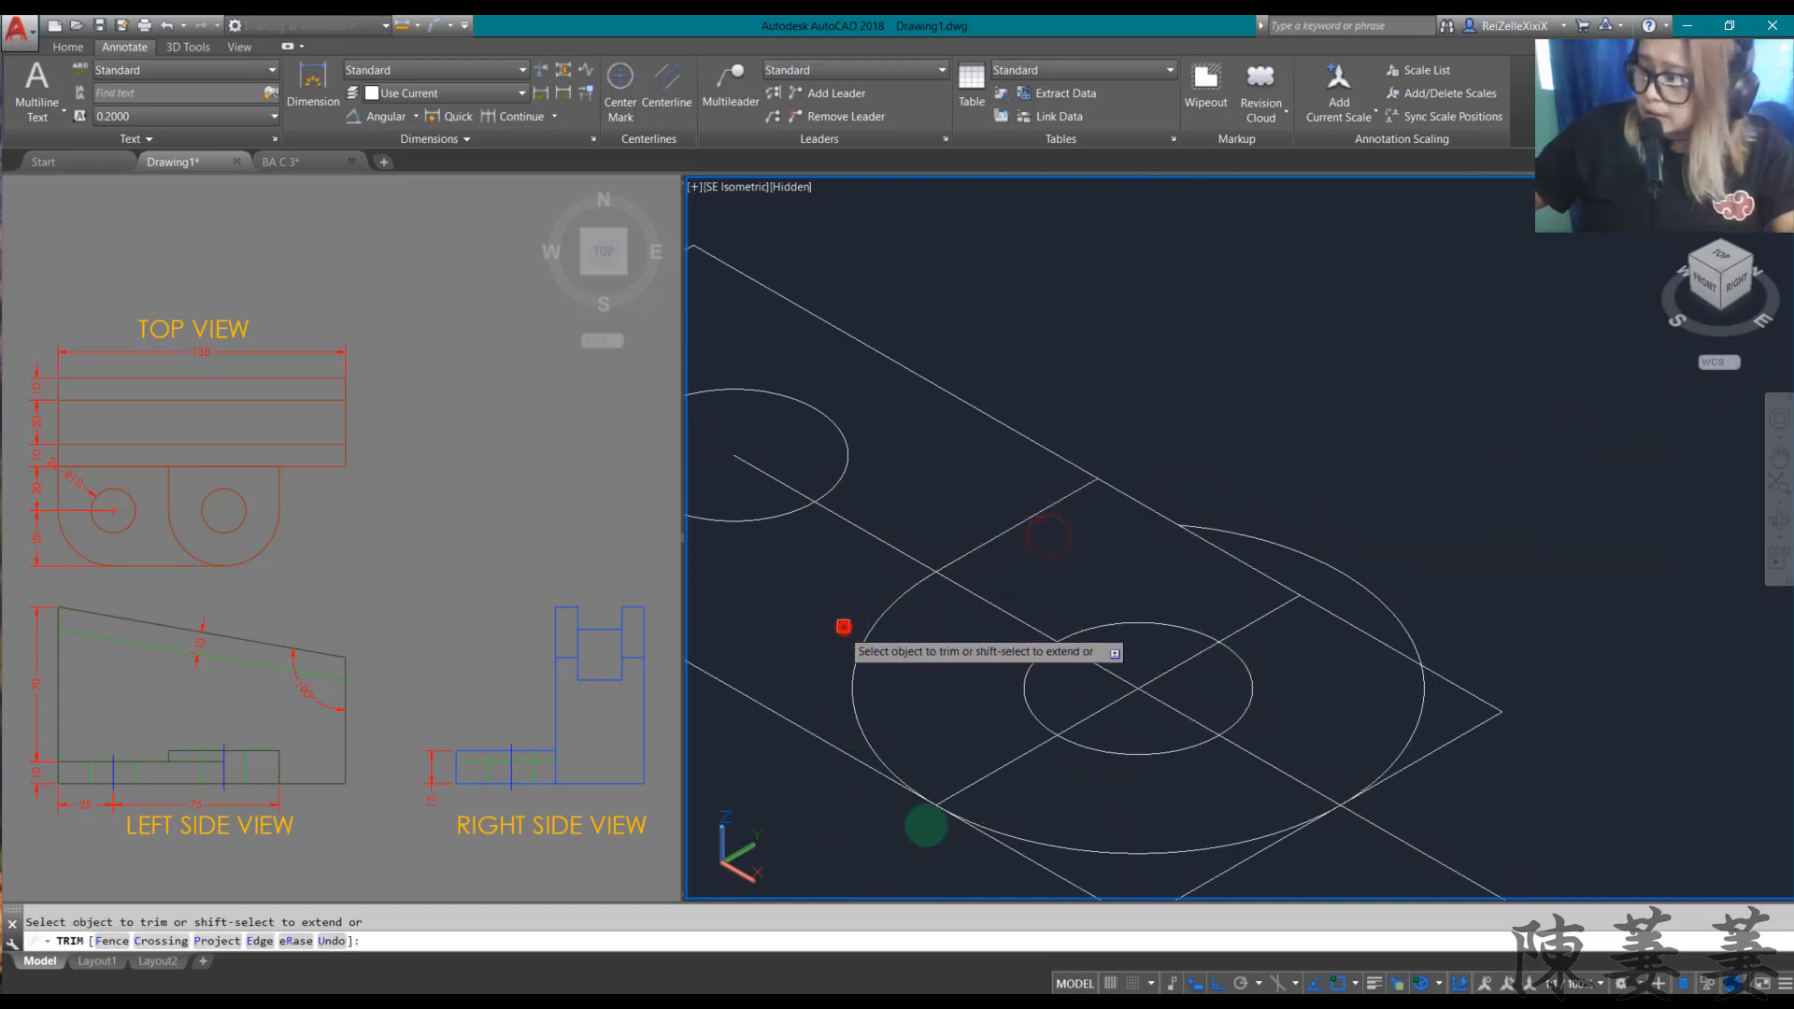
pyautogui.click(1074, 879)
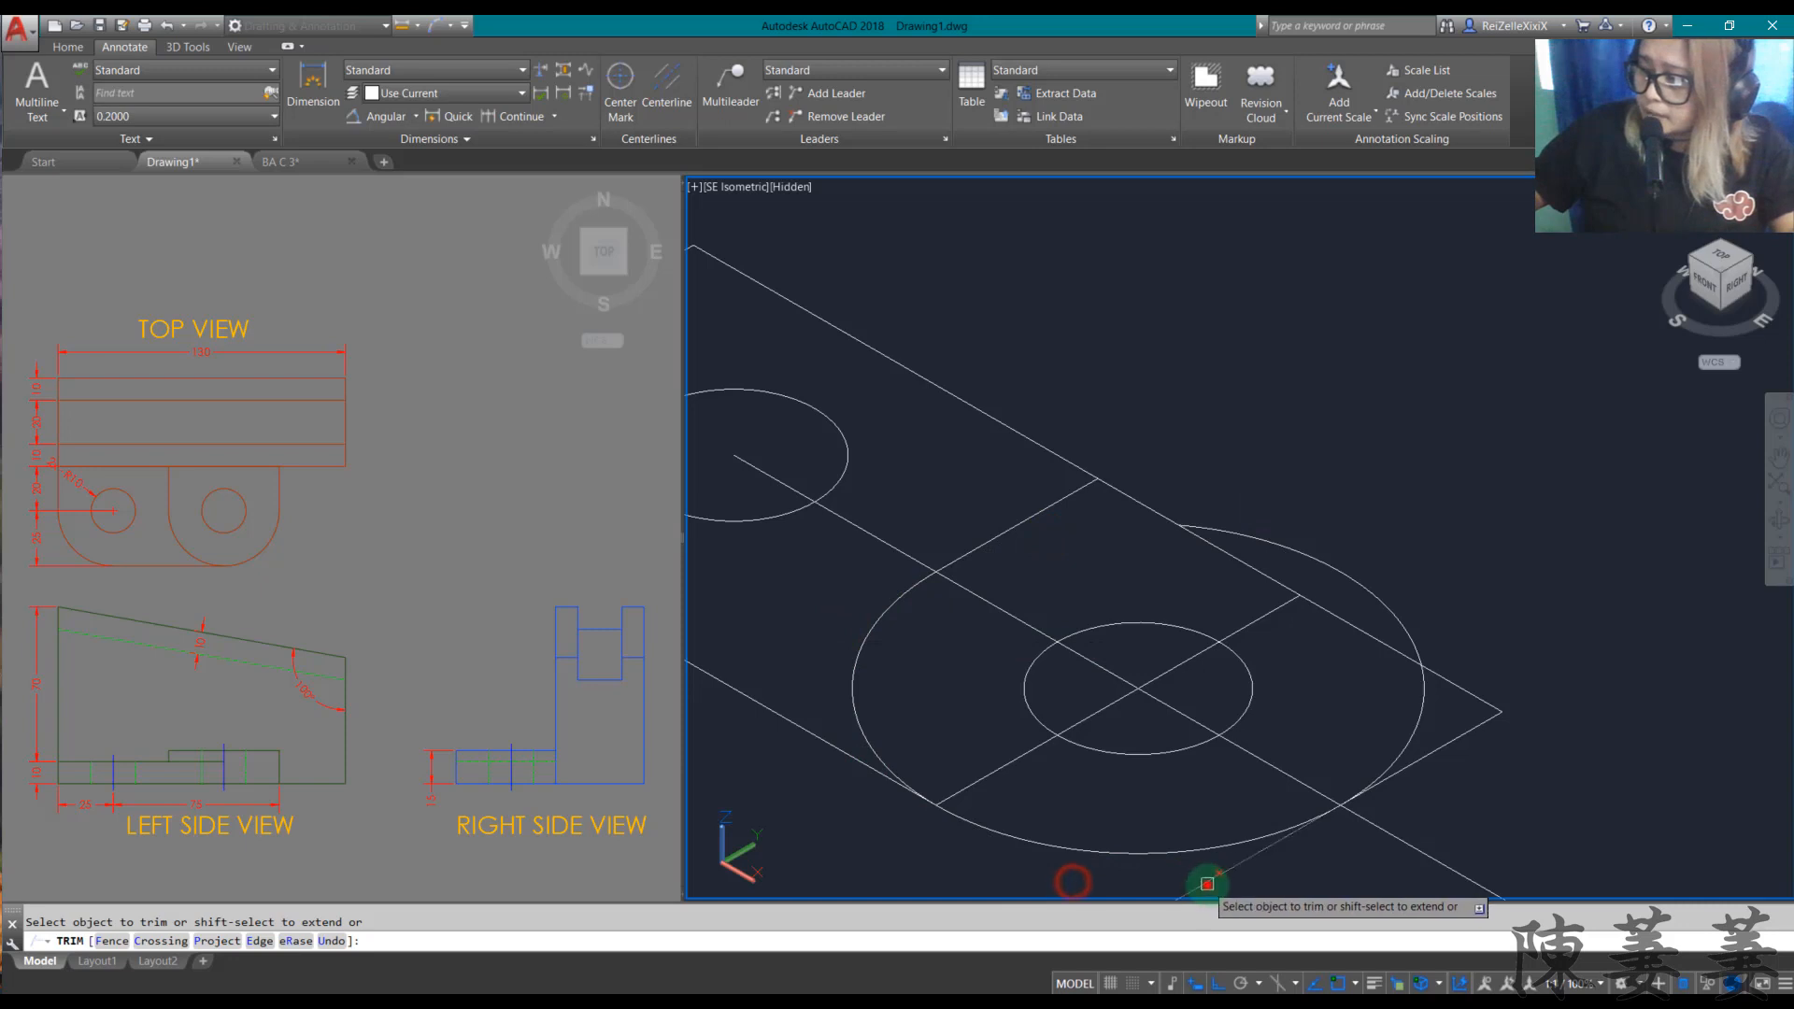
pyautogui.click(1207, 884)
pyautogui.click(1406, 742)
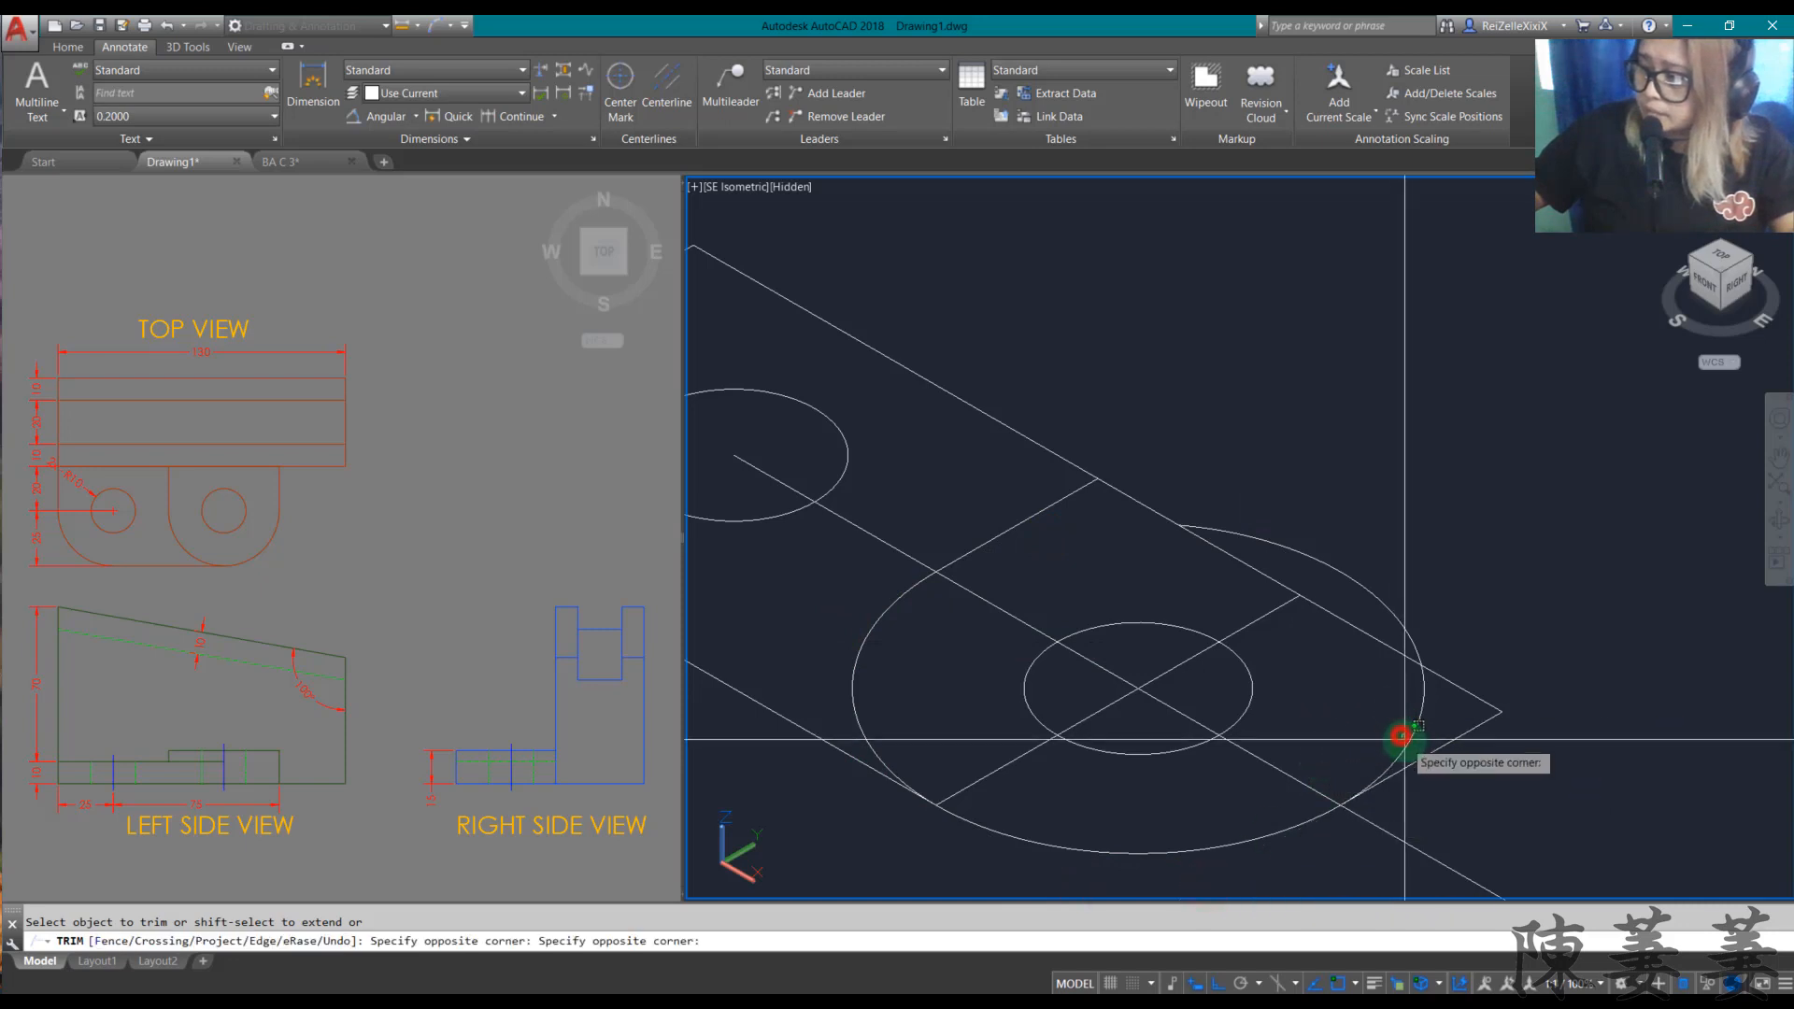
pyautogui.press('Escape')
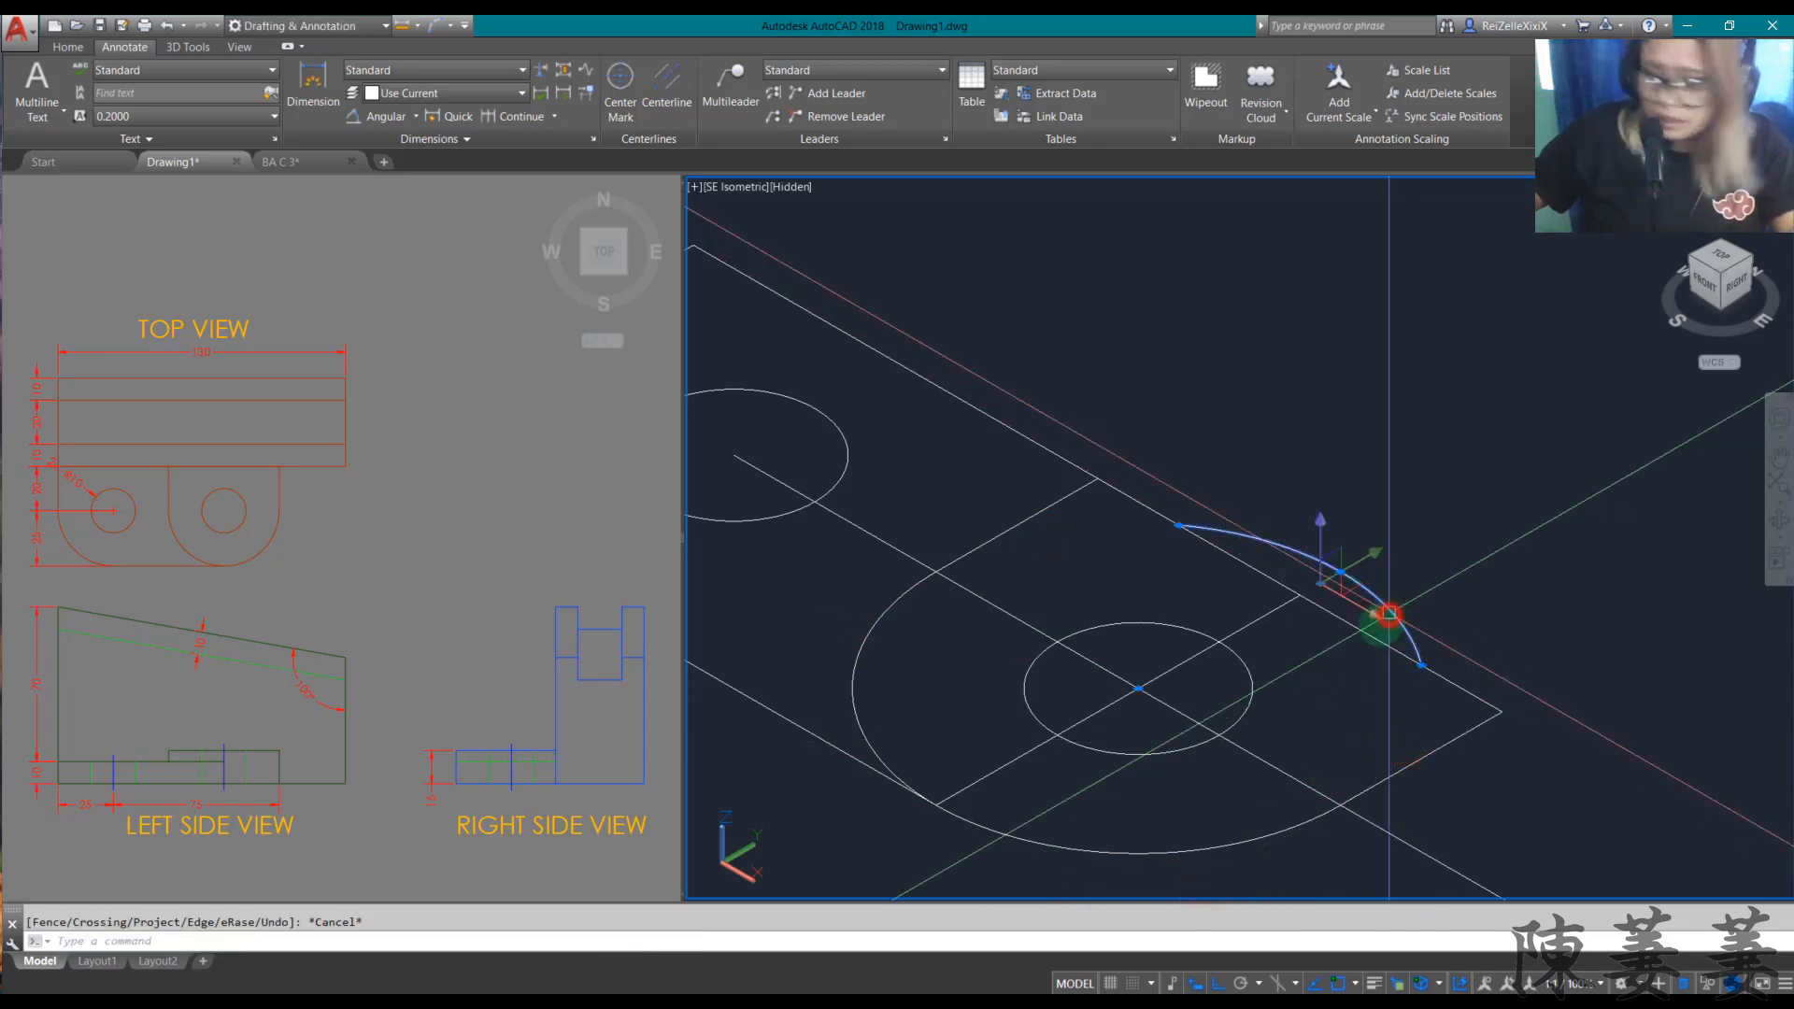
# Step: Erase the leftover arc behind the back edge, the construction line and the offset line through the second hole
pyautogui.press('Delete')
pyautogui.click(1390, 833)
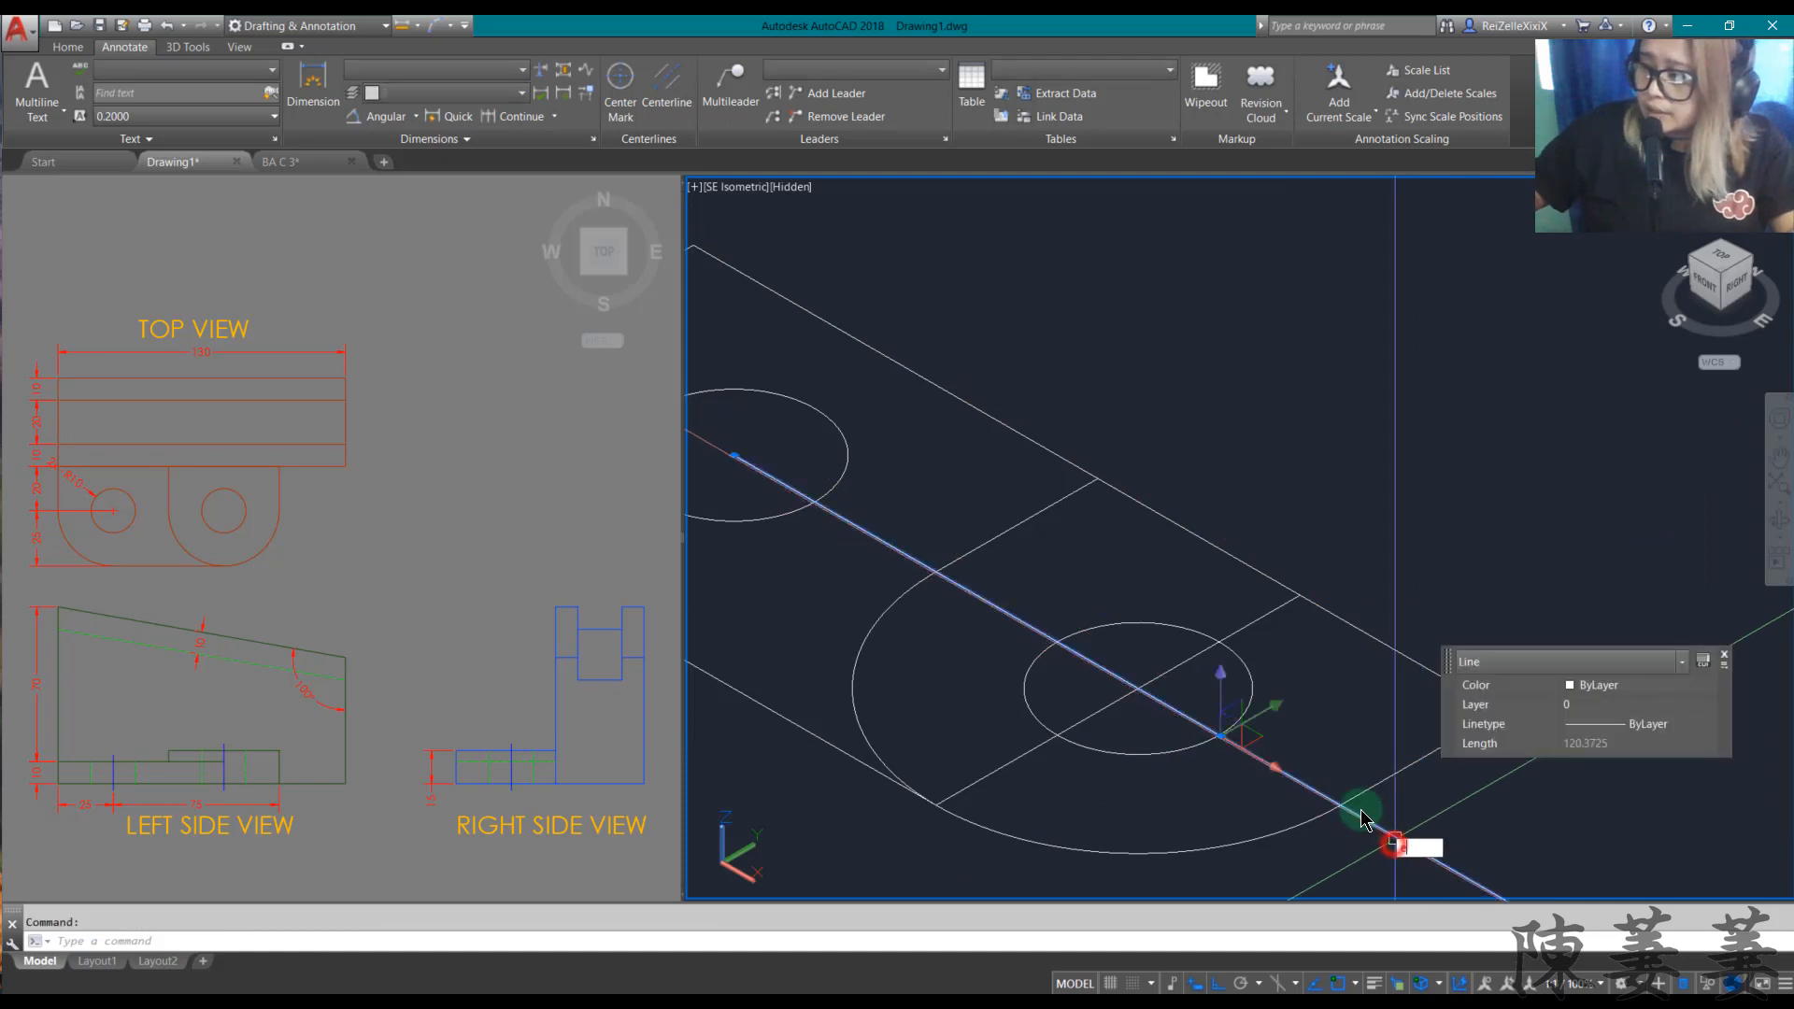
pyautogui.press('Delete')
pyautogui.click(1133, 686)
pyautogui.press('Escape')
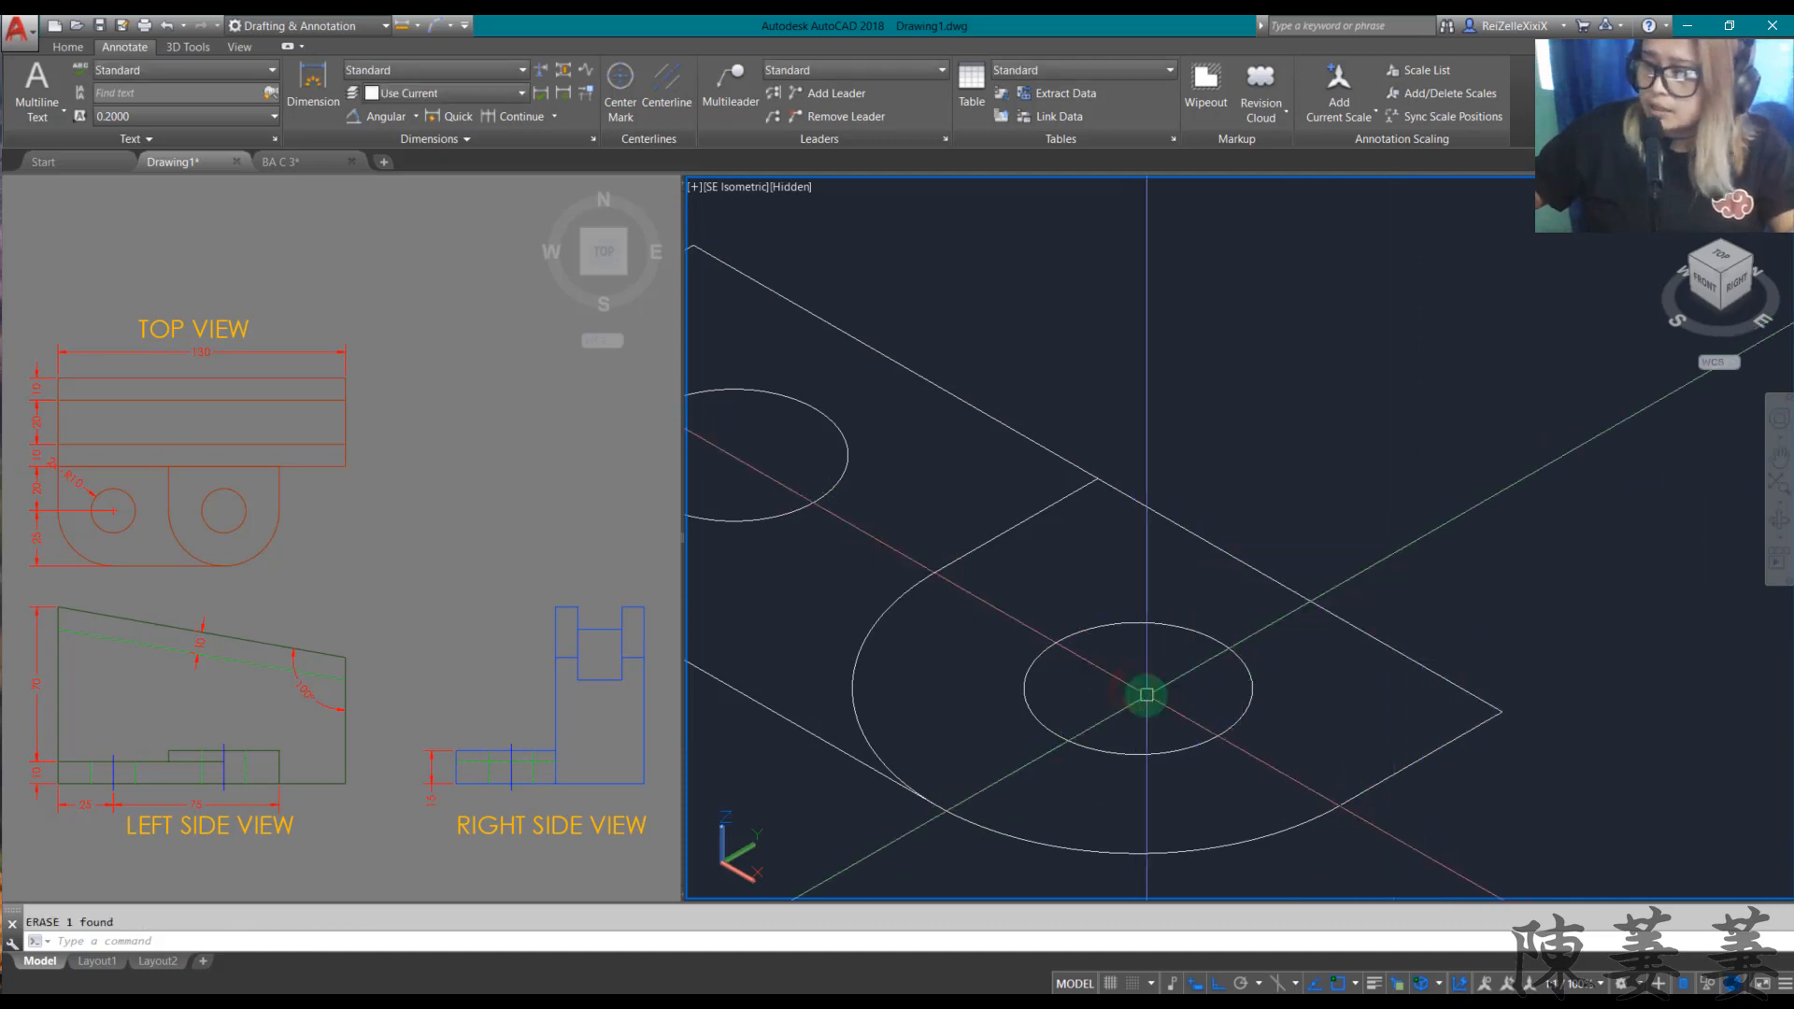
# Step: Presspull the fillet-end lug area around its hole to the thinner lug's height, and the second lug area around its hole 15 units high
pyautogui.scroll(-4, 1130, 691)
pyautogui.scroll(3, 1050, 635)
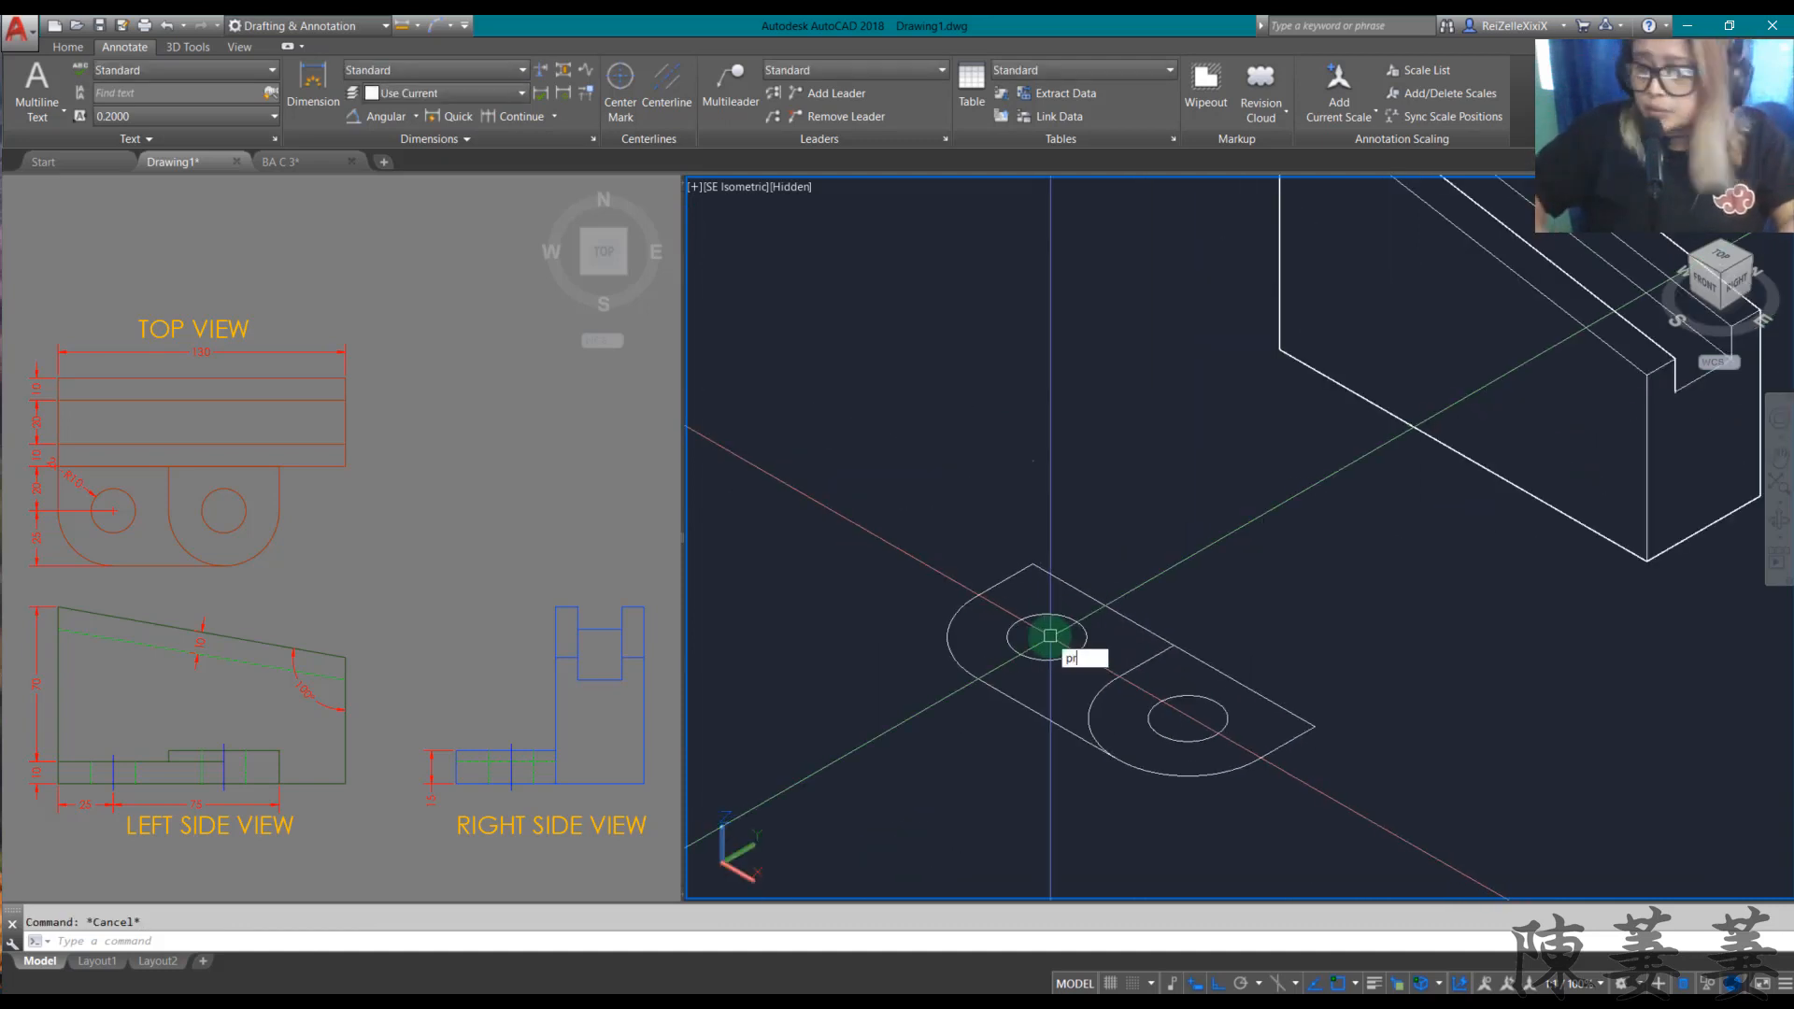
pyautogui.write('pres')
pyautogui.press('Return')
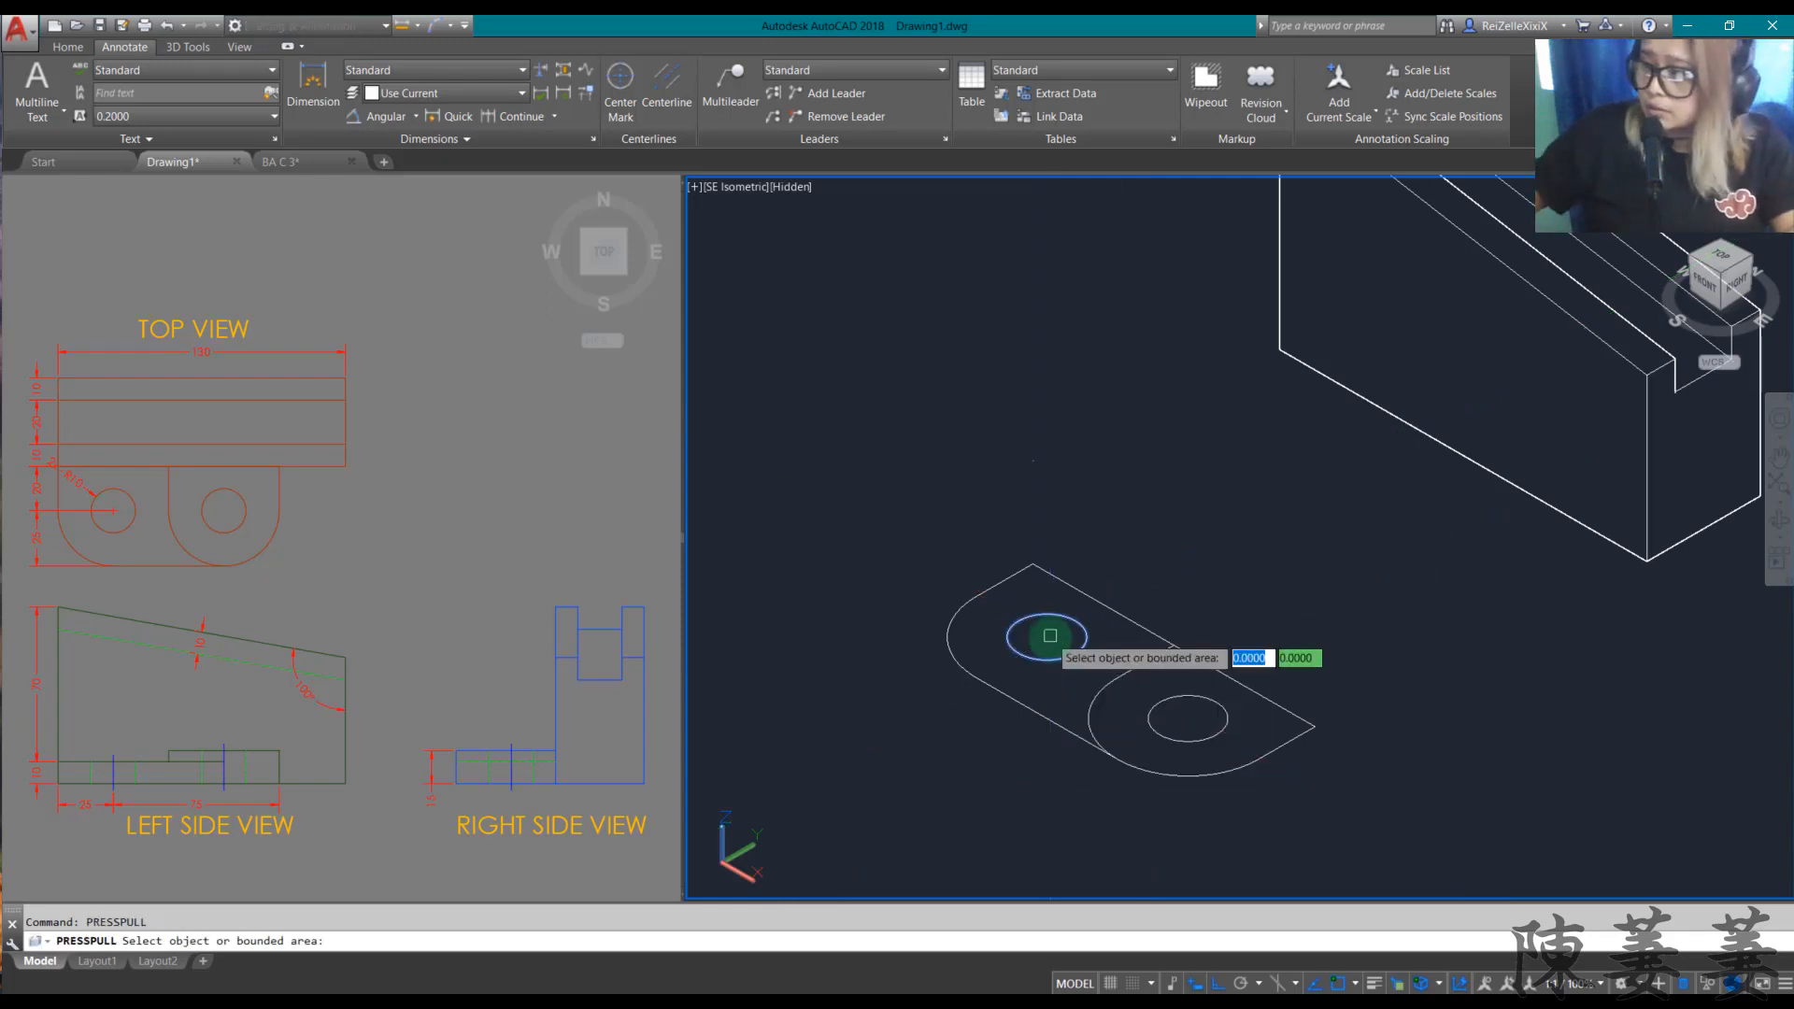
pyautogui.click(1060, 682)
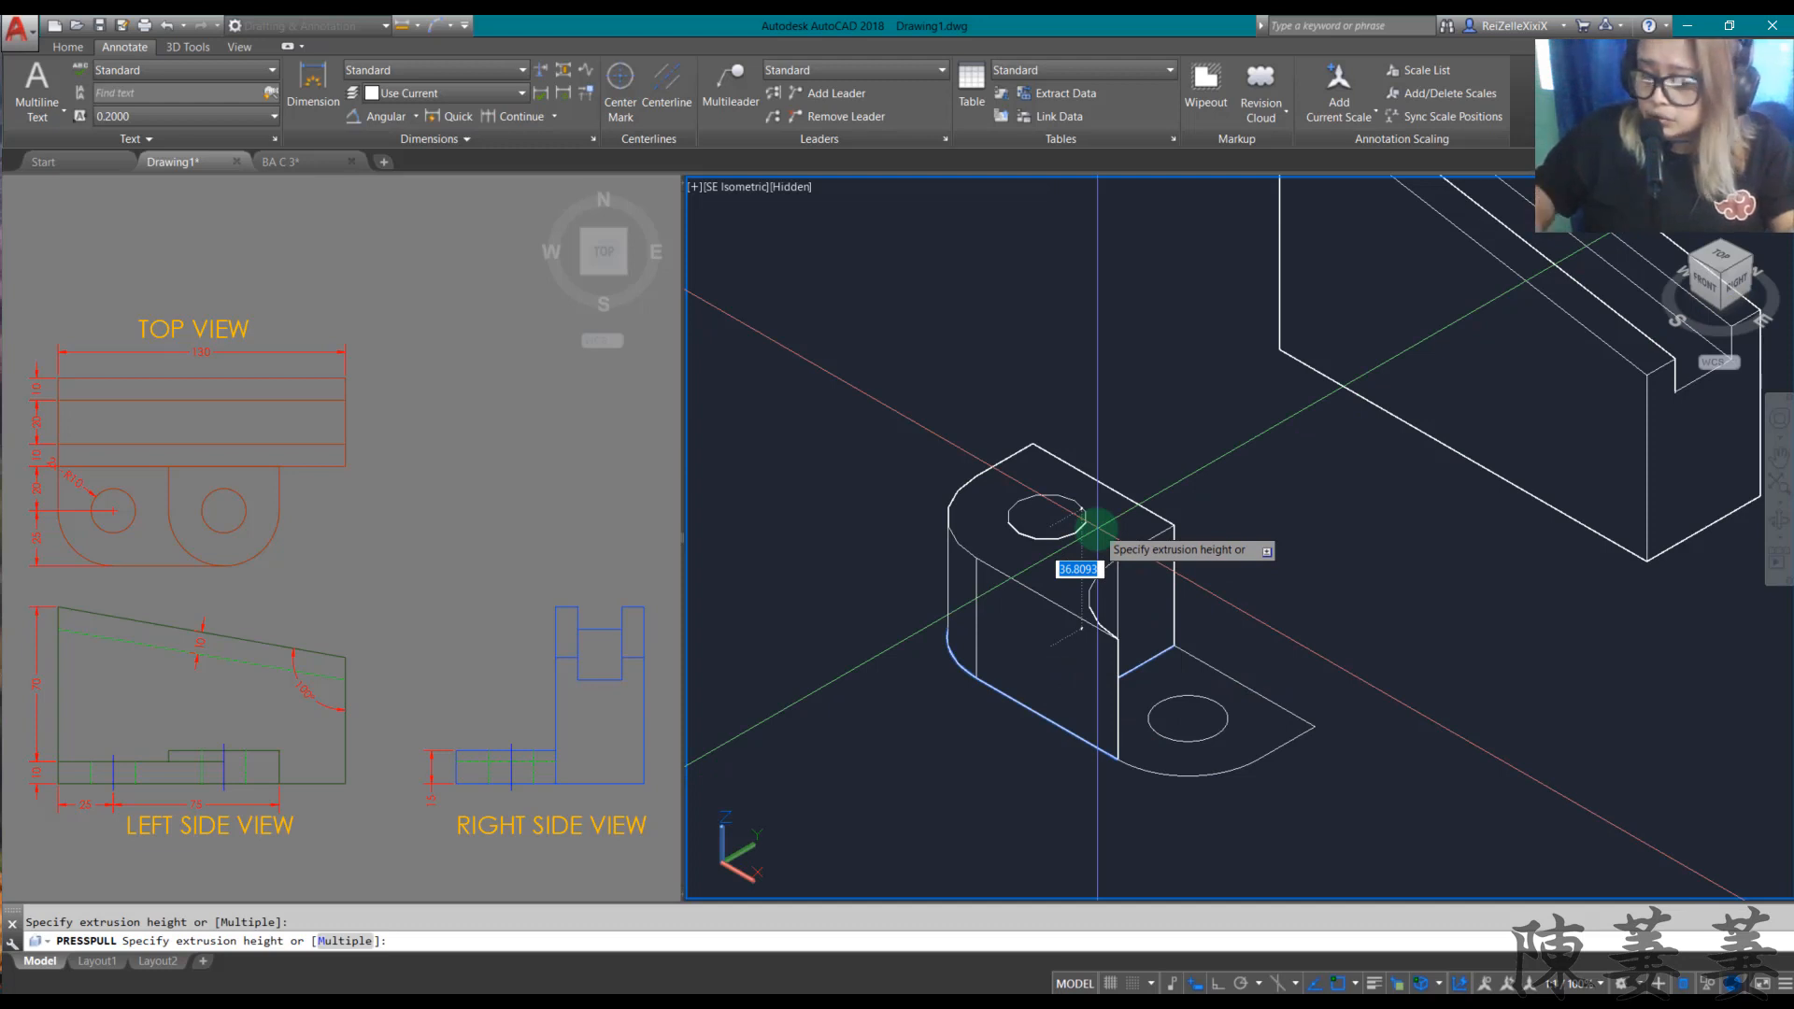
pyautogui.press('Return')
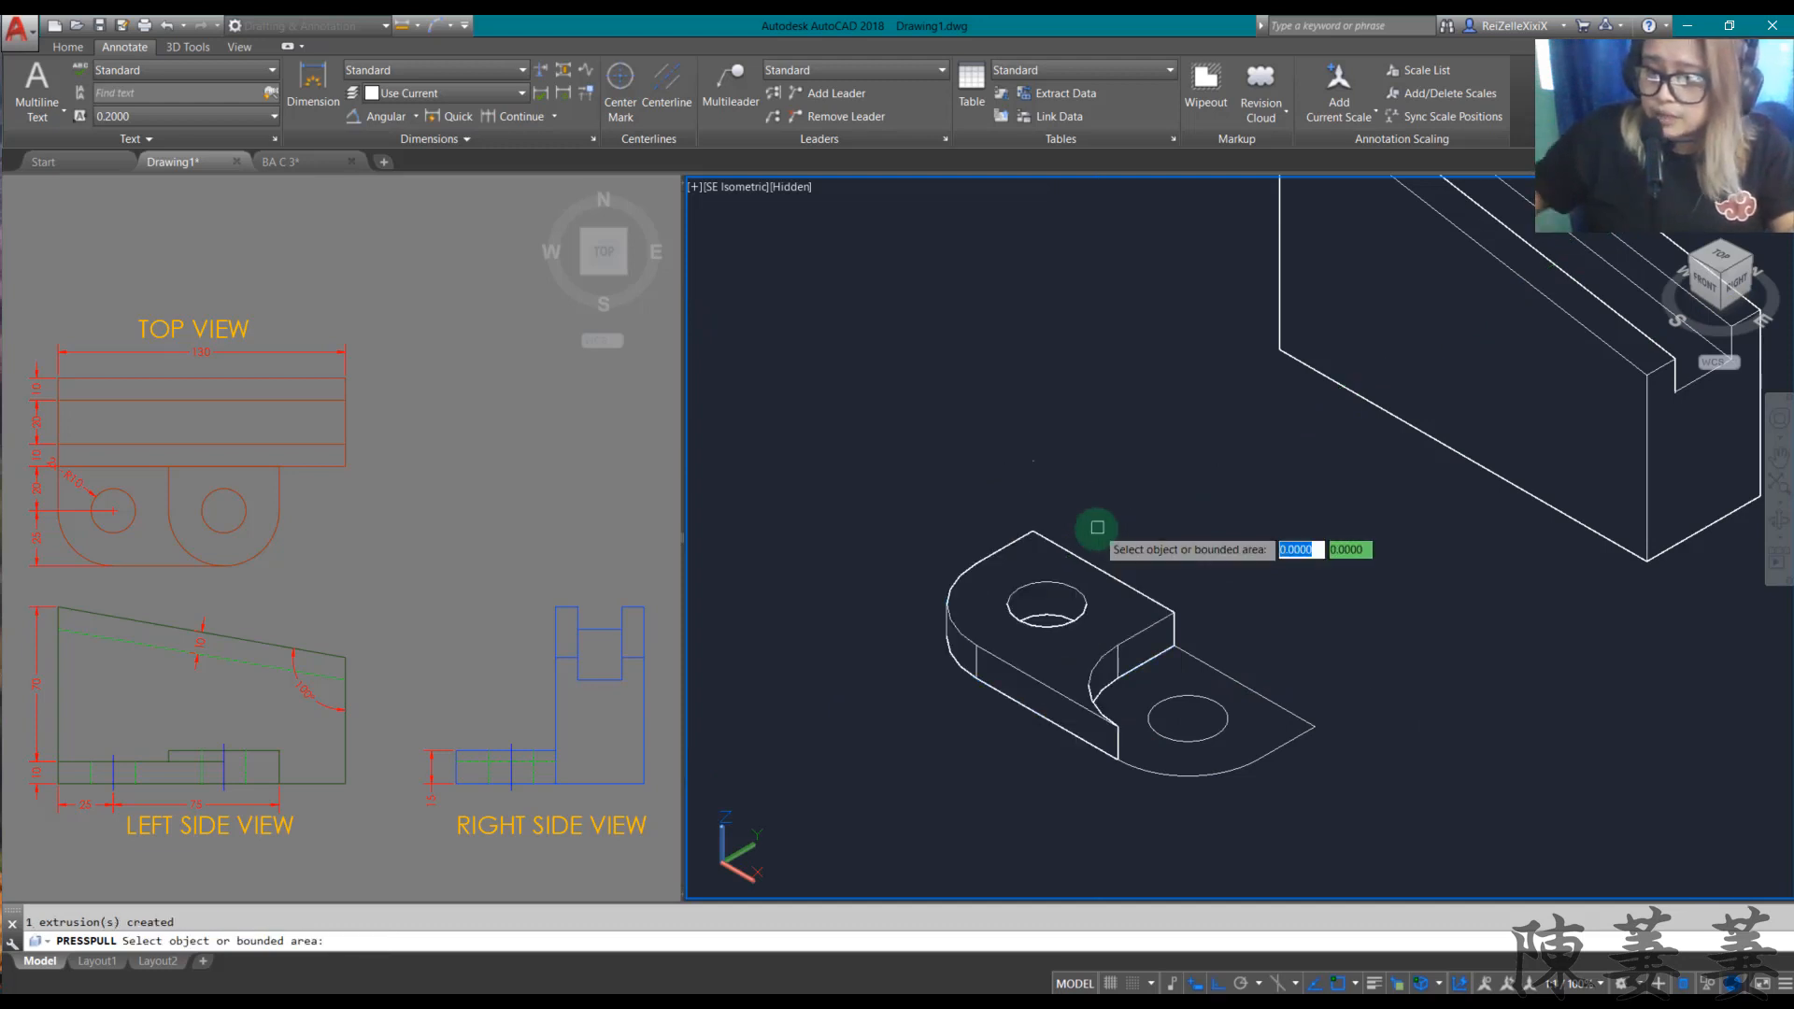
pyautogui.click(1255, 731)
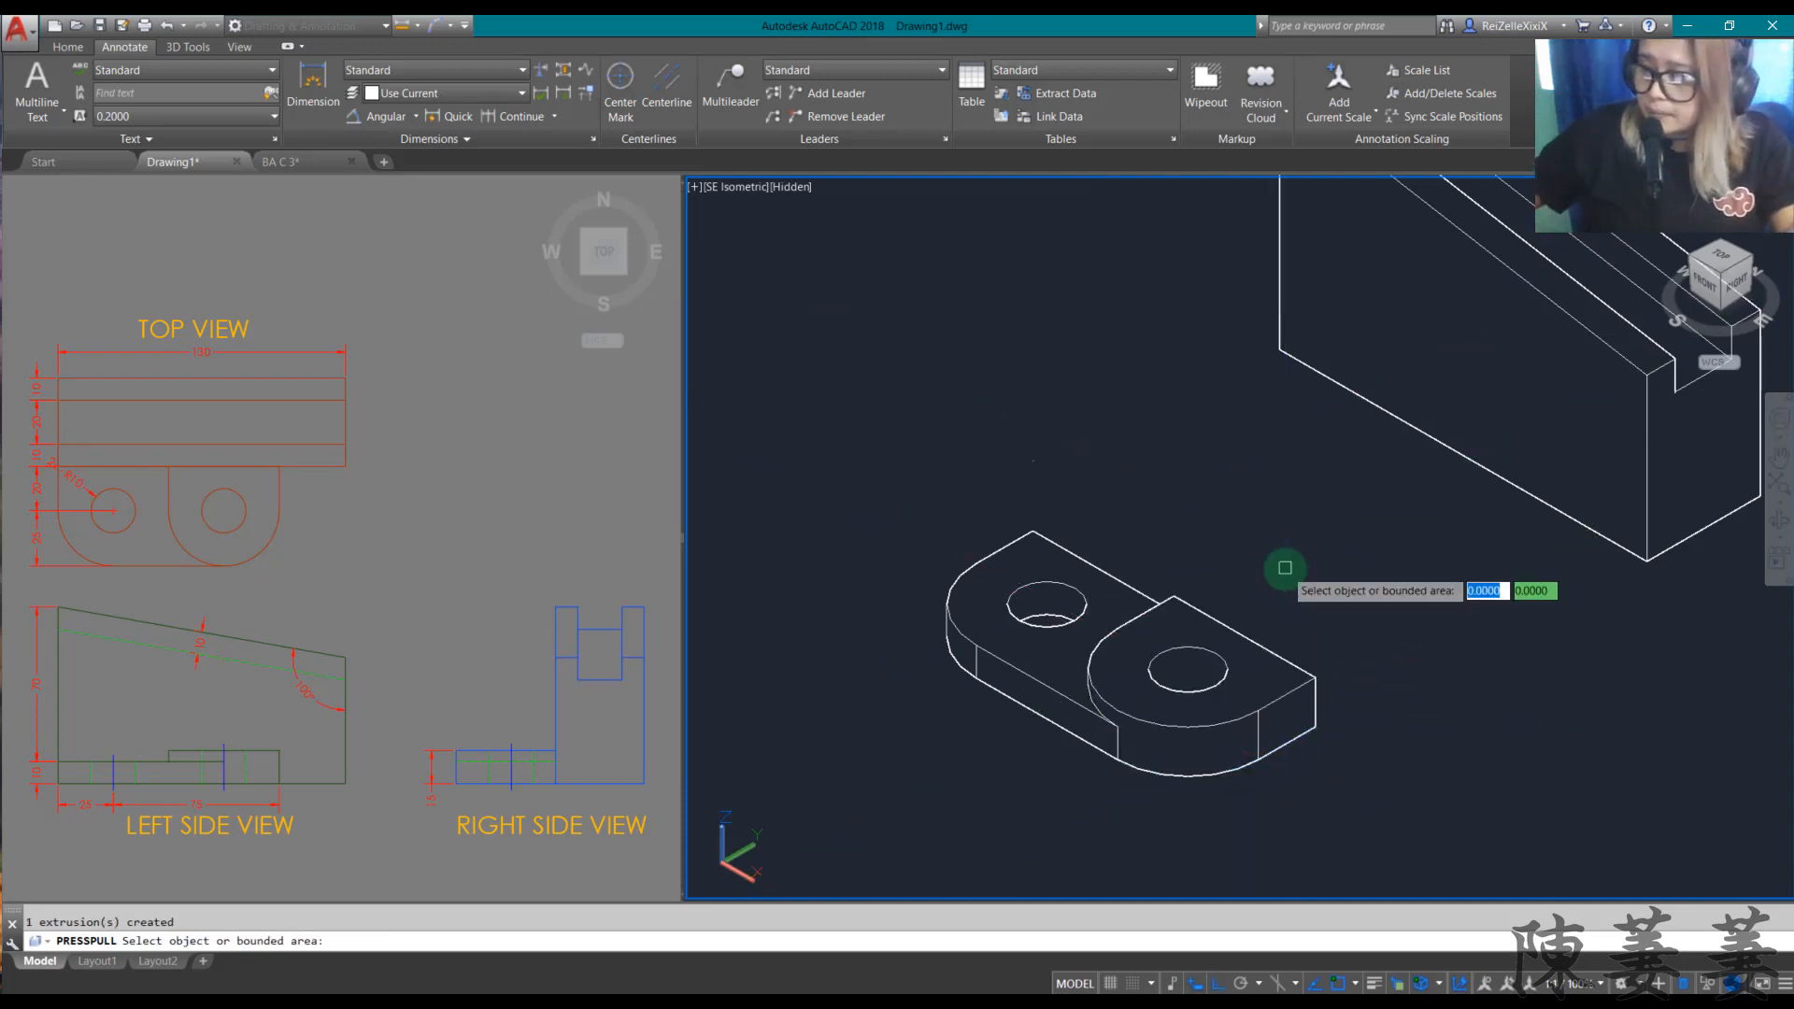
pyautogui.press('Escape')
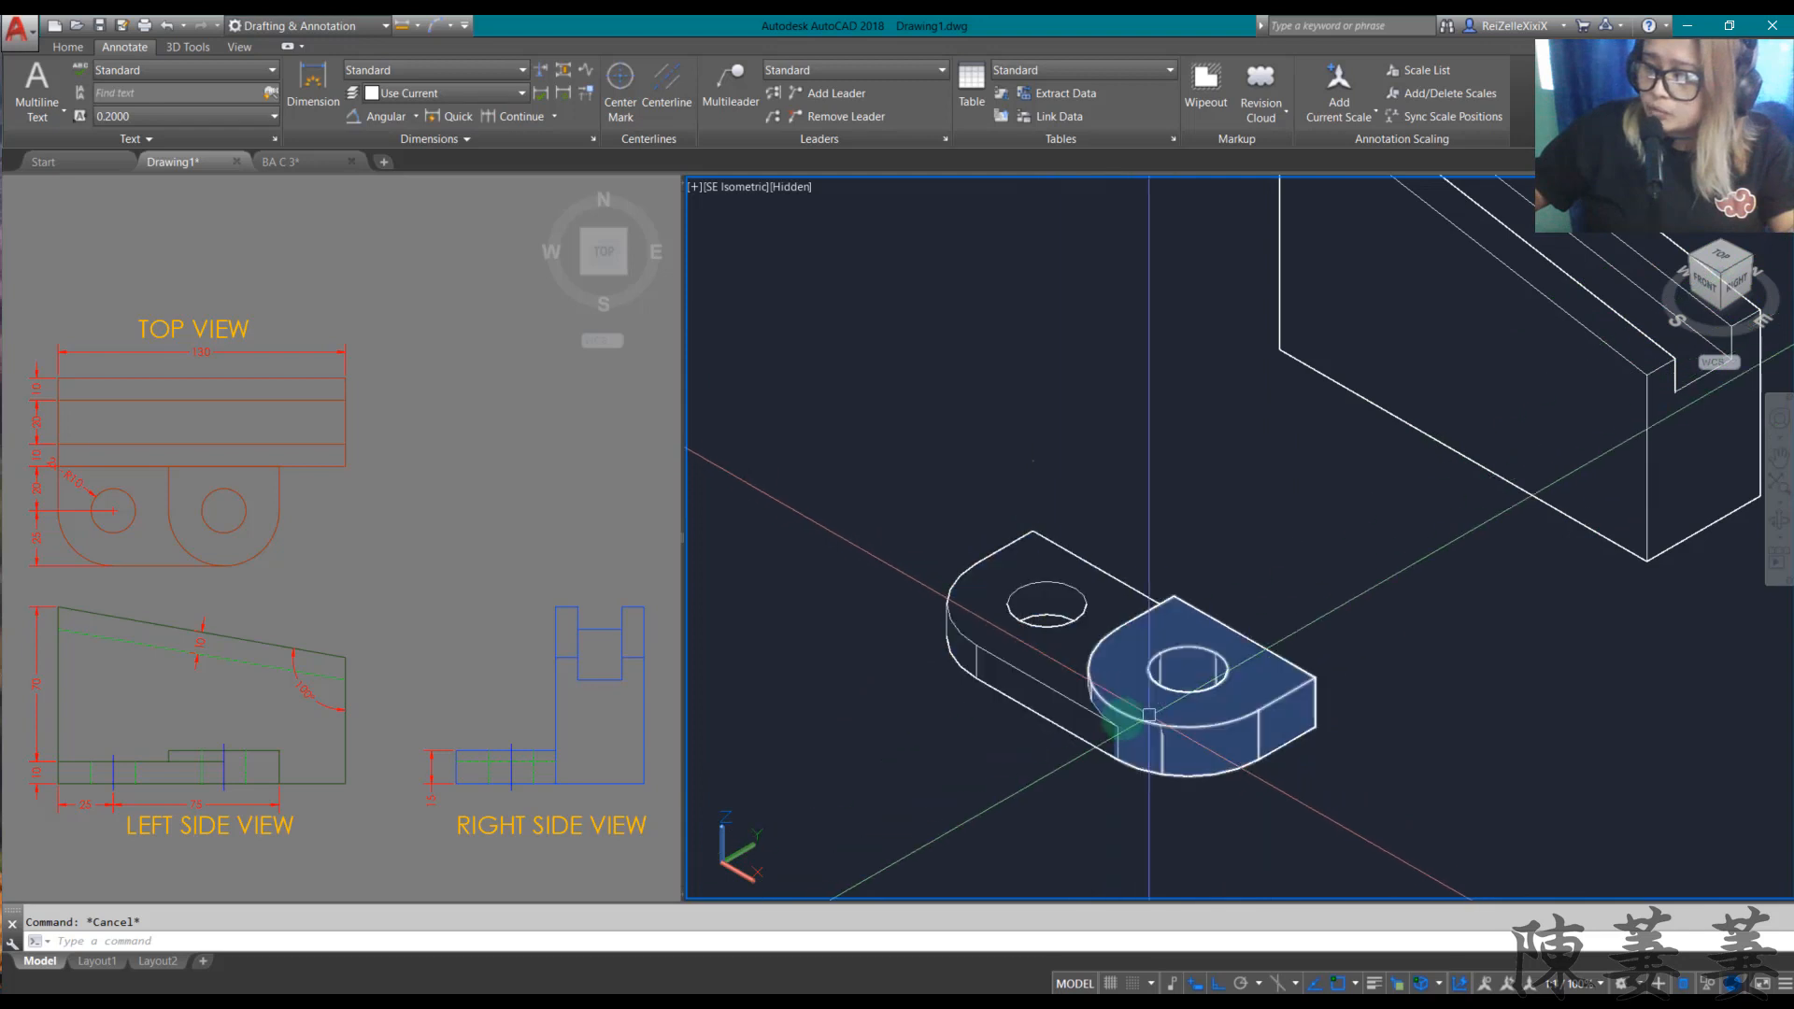
# Step: Move both lug solids together from their bottom back corner at the thinner lug to the upright's matching bottom front corner
pyautogui.click(1121, 673)
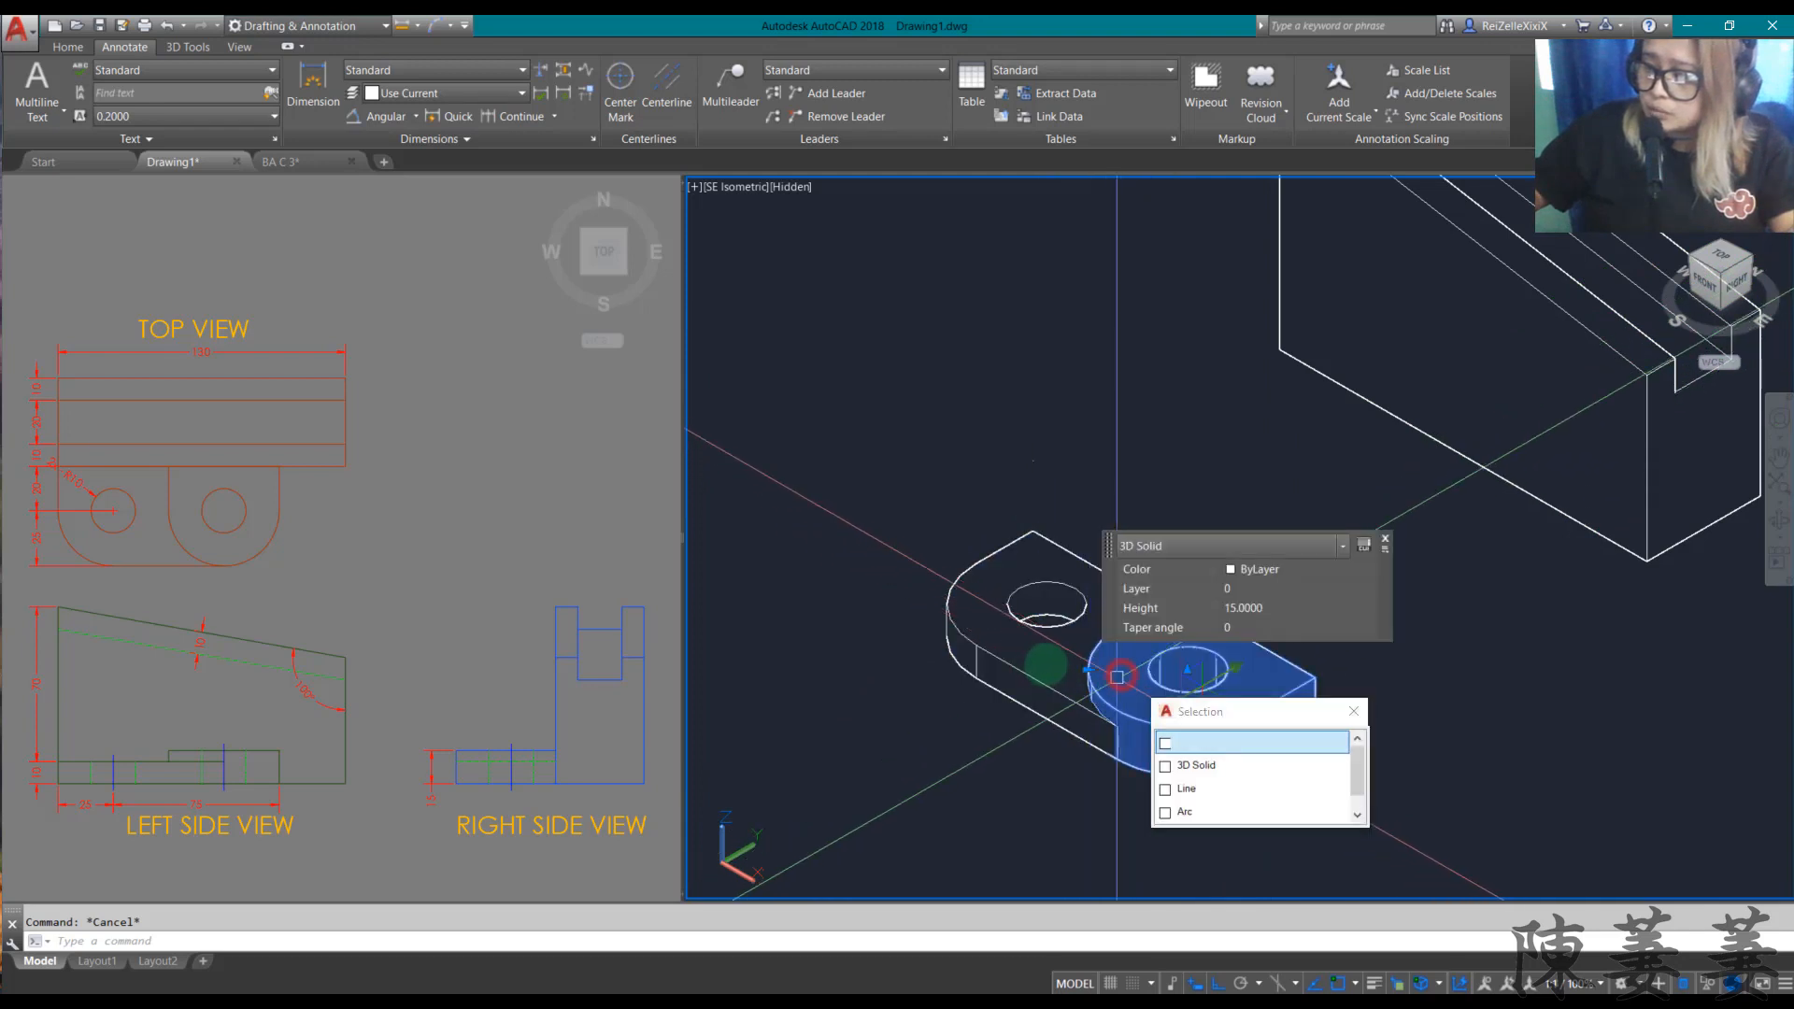
pyautogui.click(1197, 741)
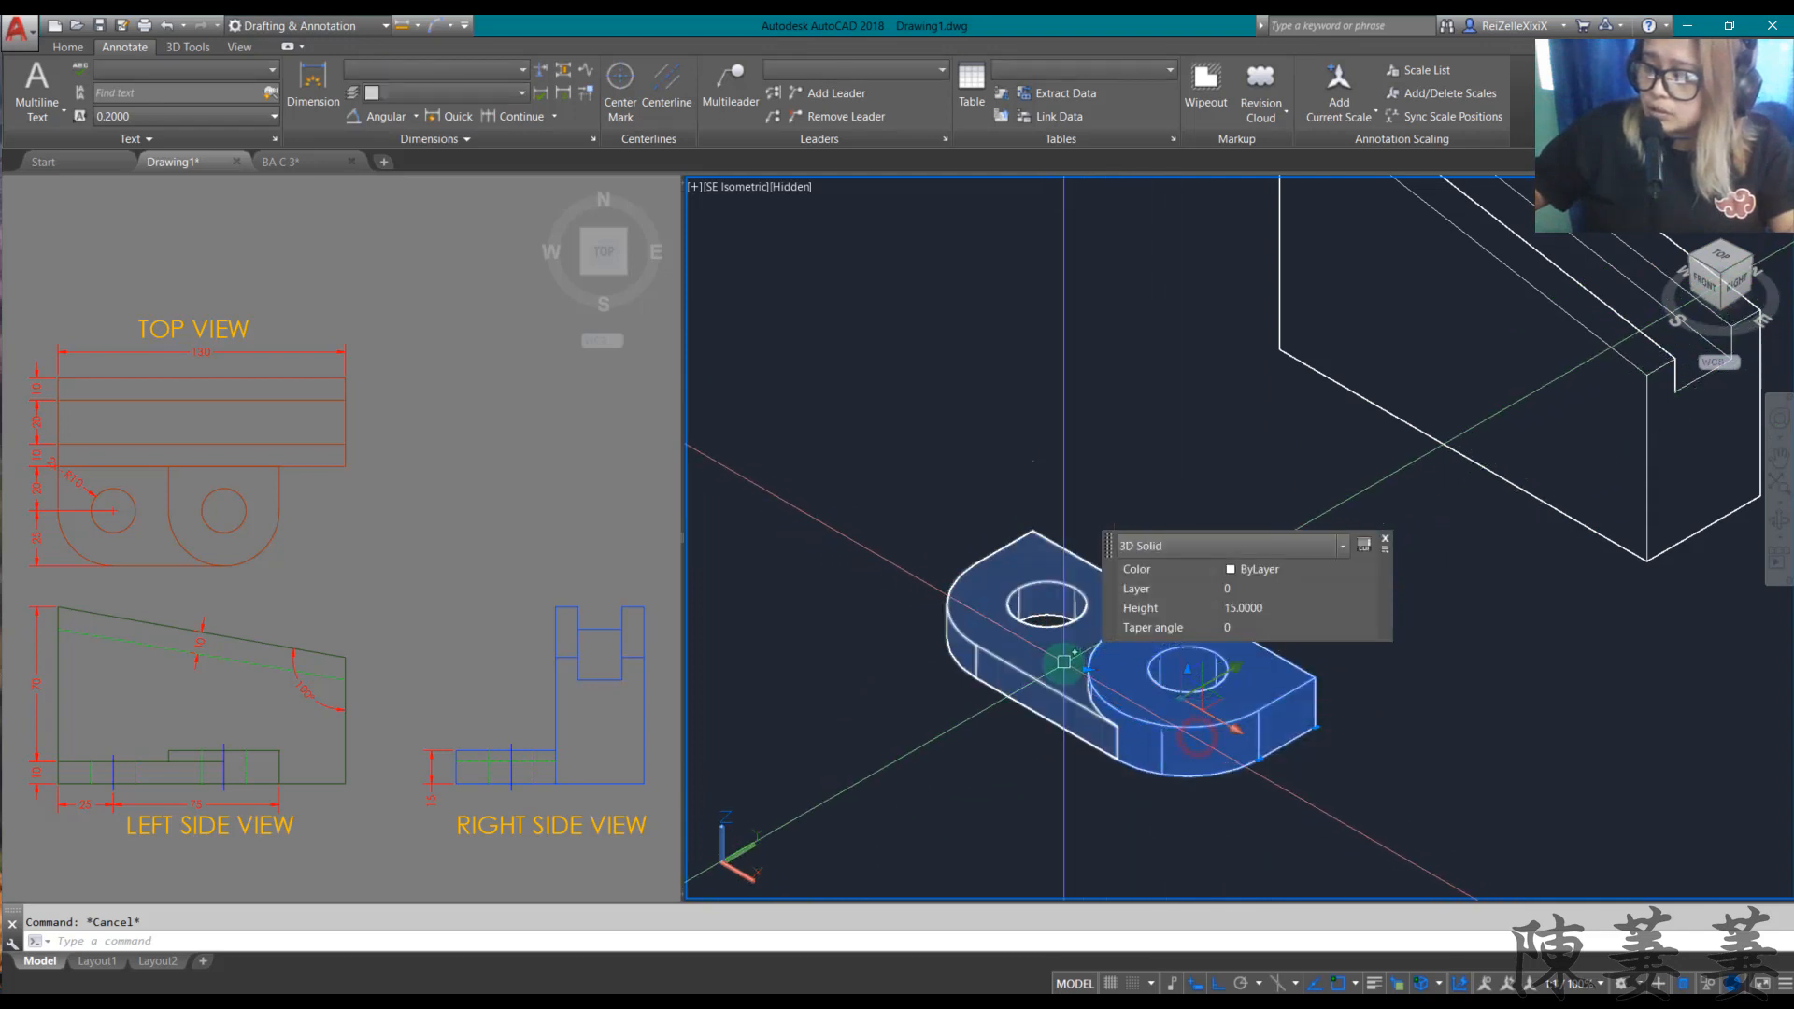
pyautogui.click(1057, 657)
pyautogui.click(1159, 724)
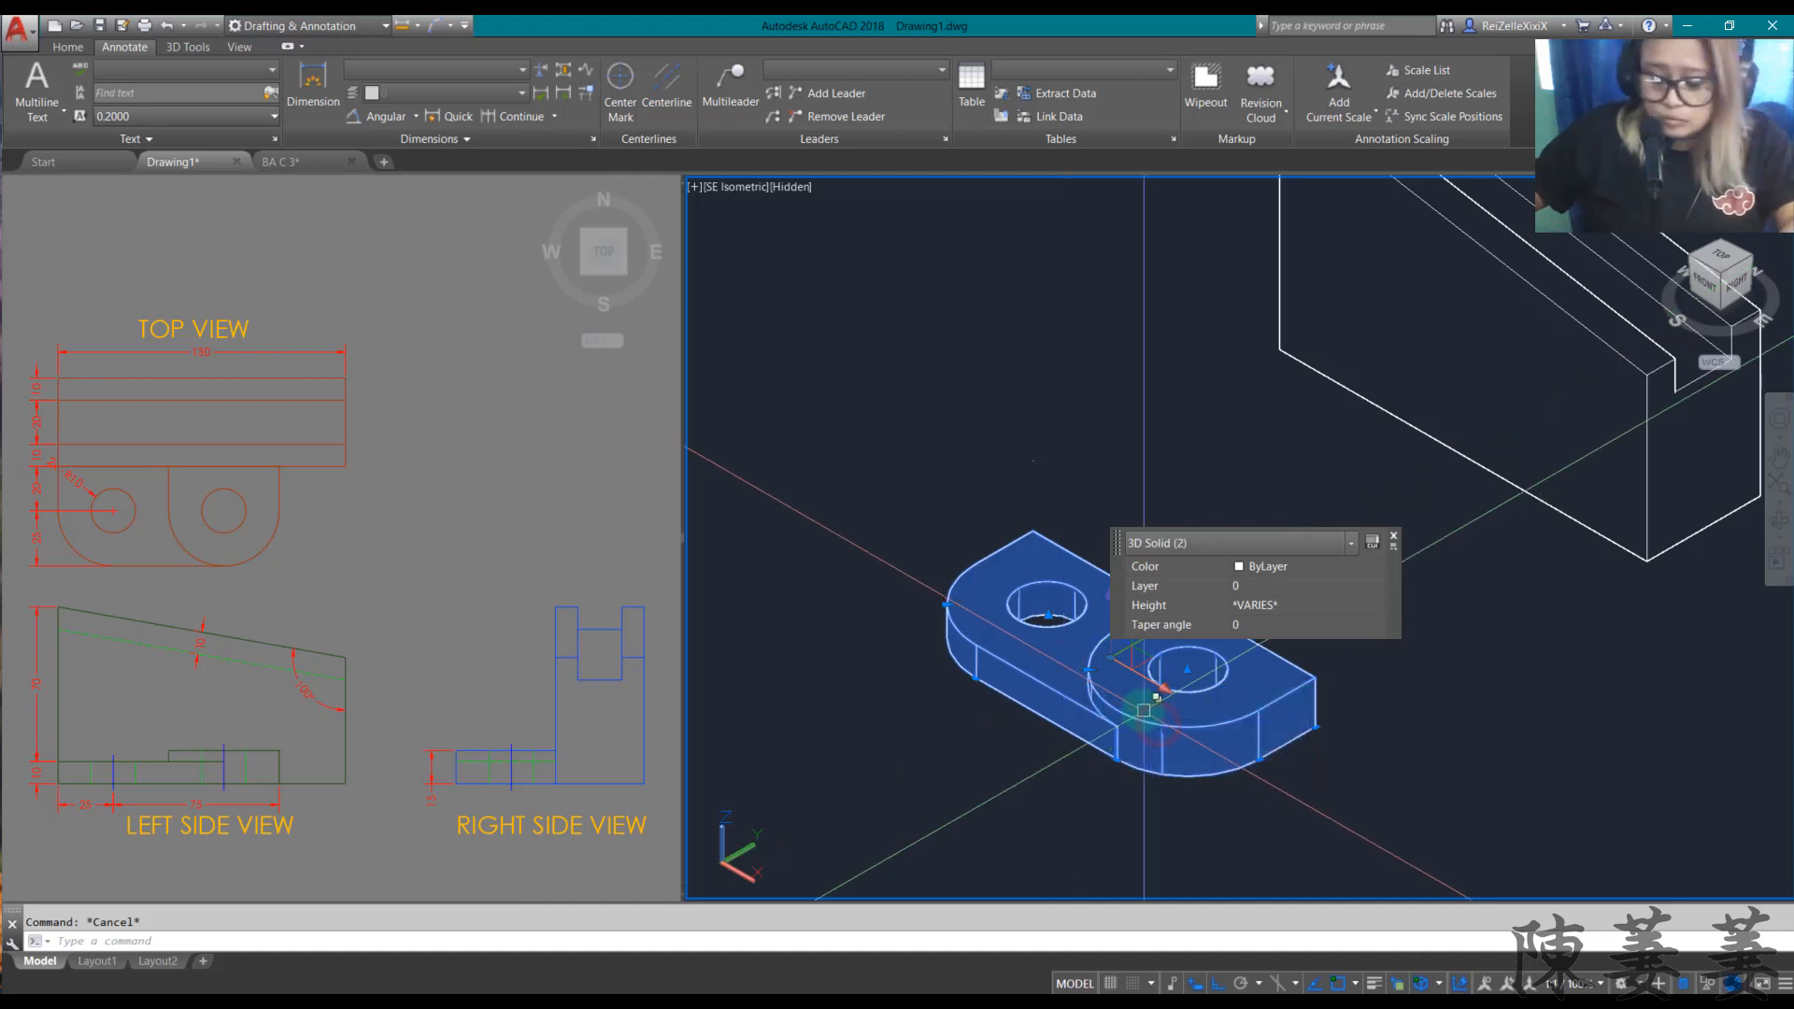
pyautogui.write('m')
pyautogui.press('Return')
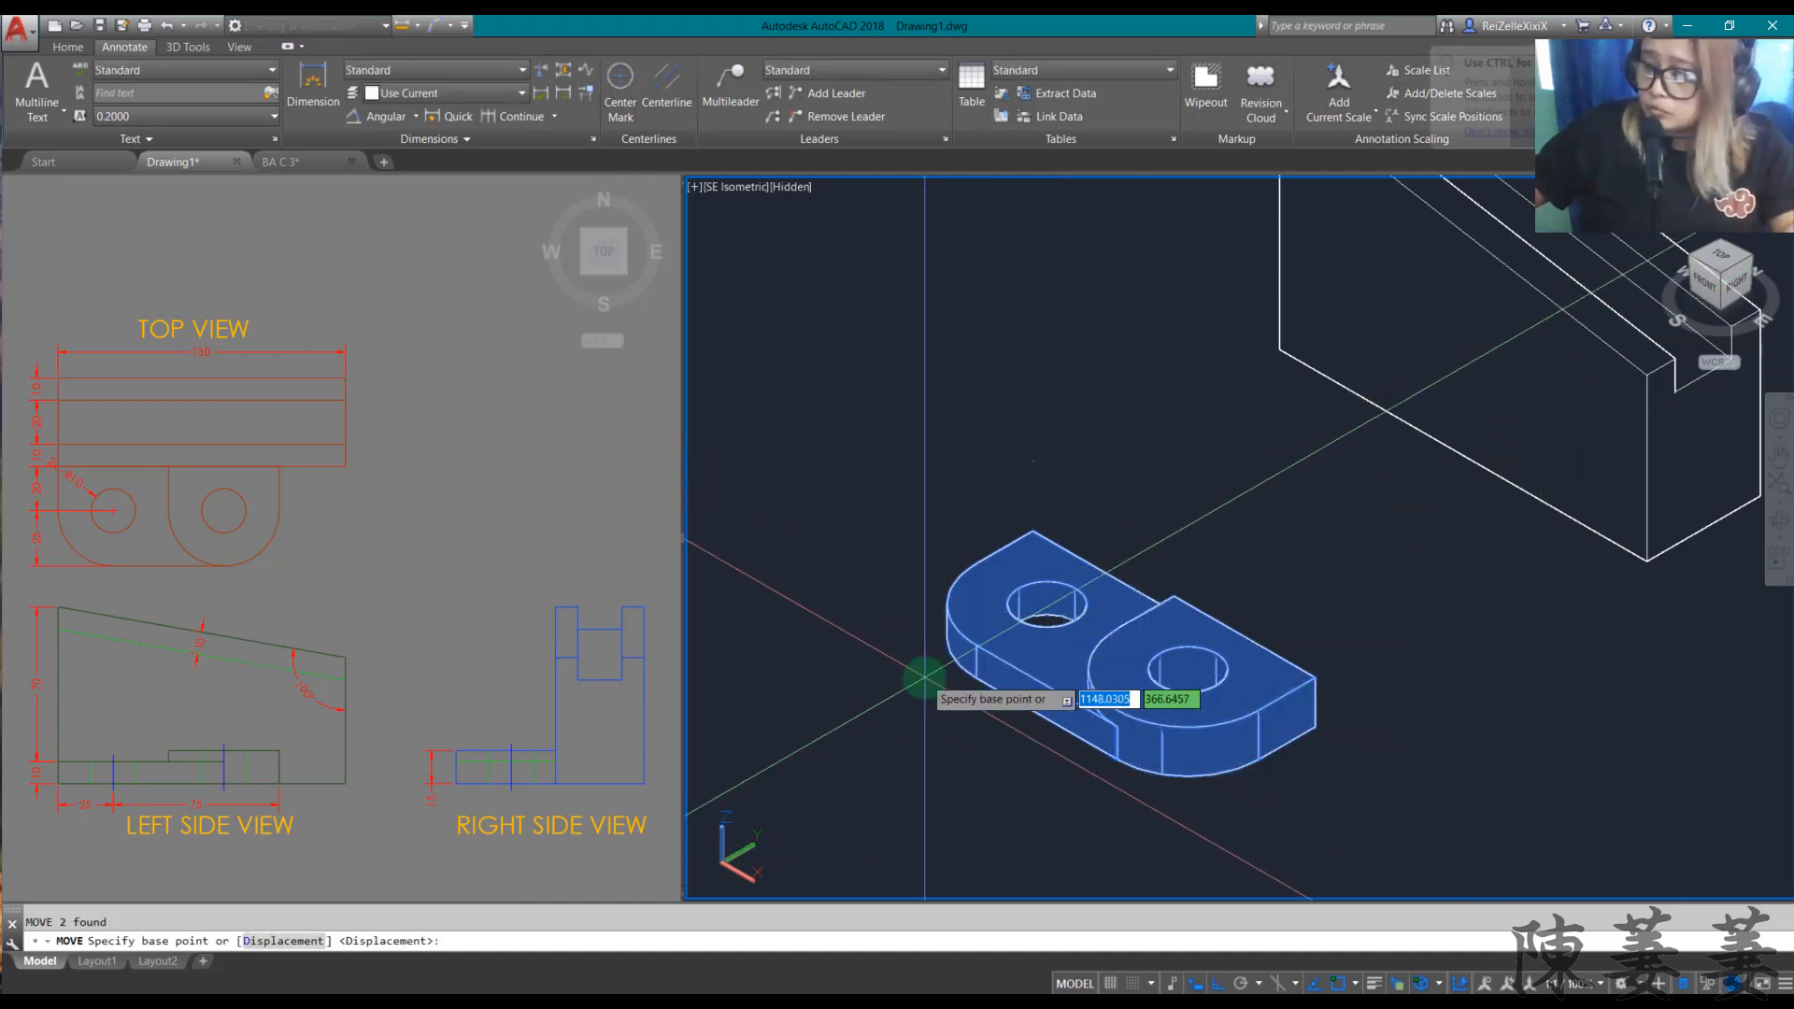
pyautogui.keyDown('shift'); pyautogui.middleClick(1085, 753); pyautogui.keyUp('shift')
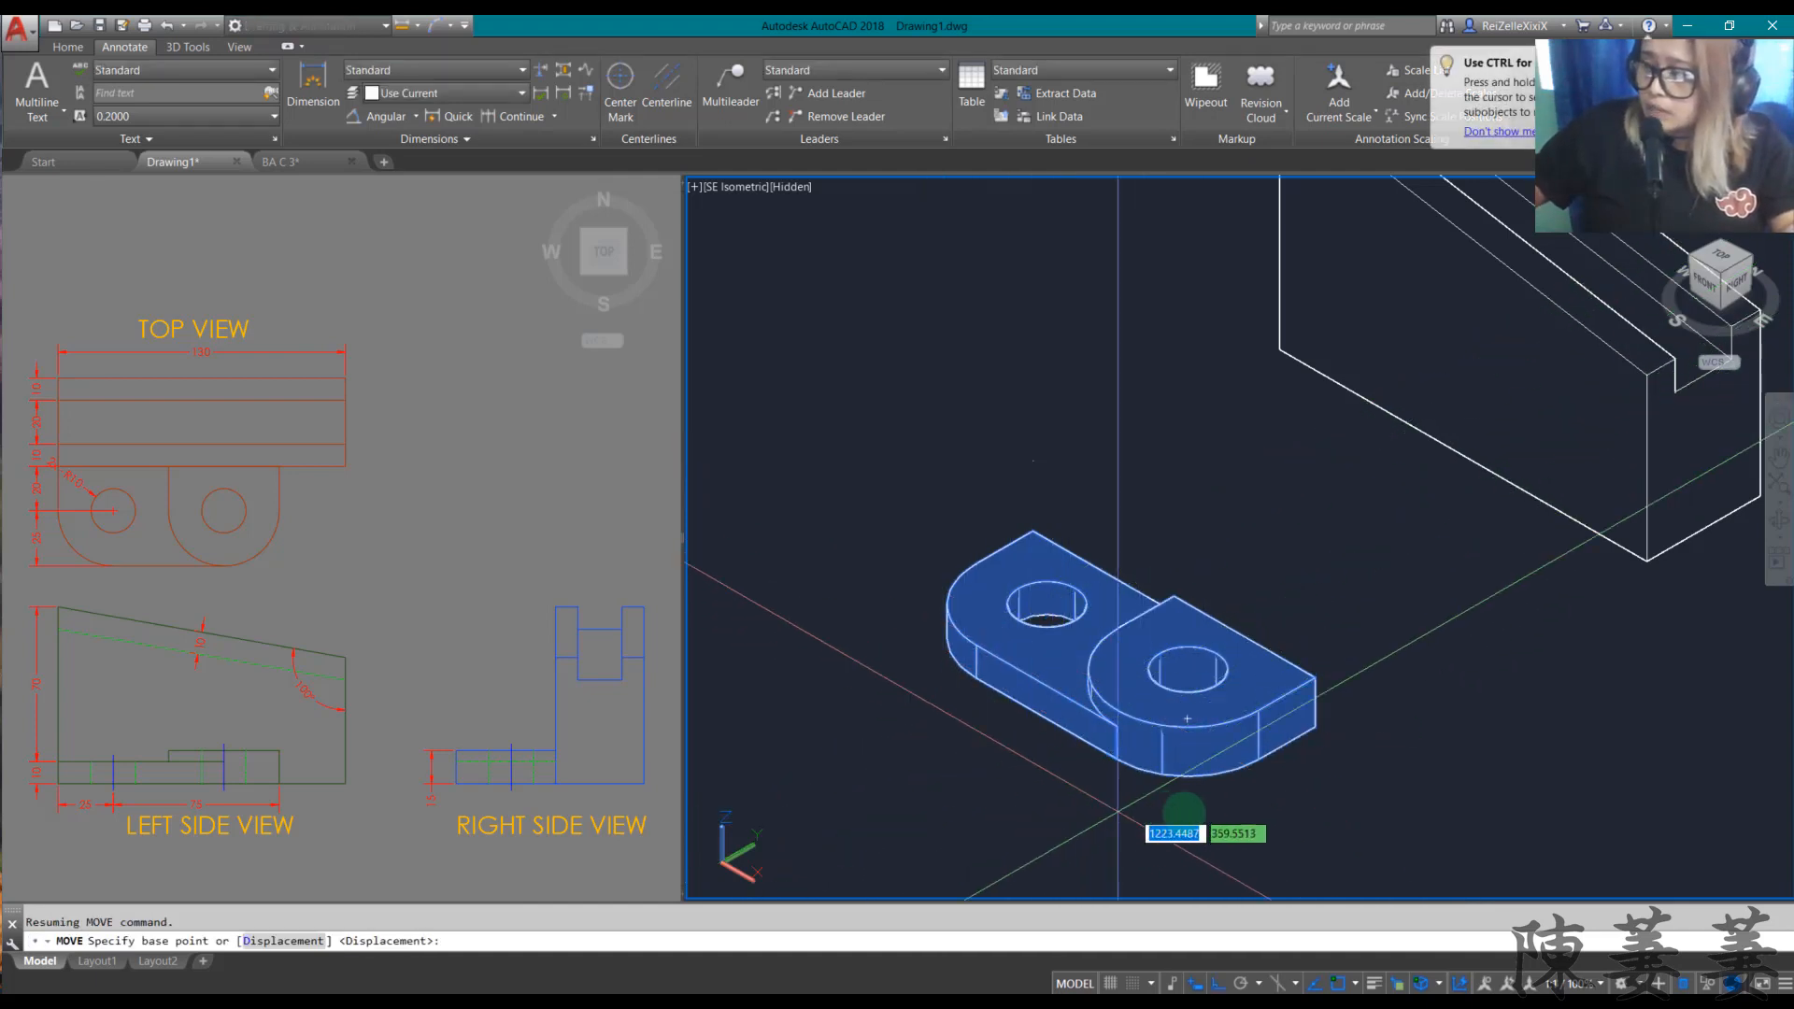
pyautogui.click(1777, 520)
pyautogui.moveTo(1004, 696); pyautogui.dragTo(1122, 693)
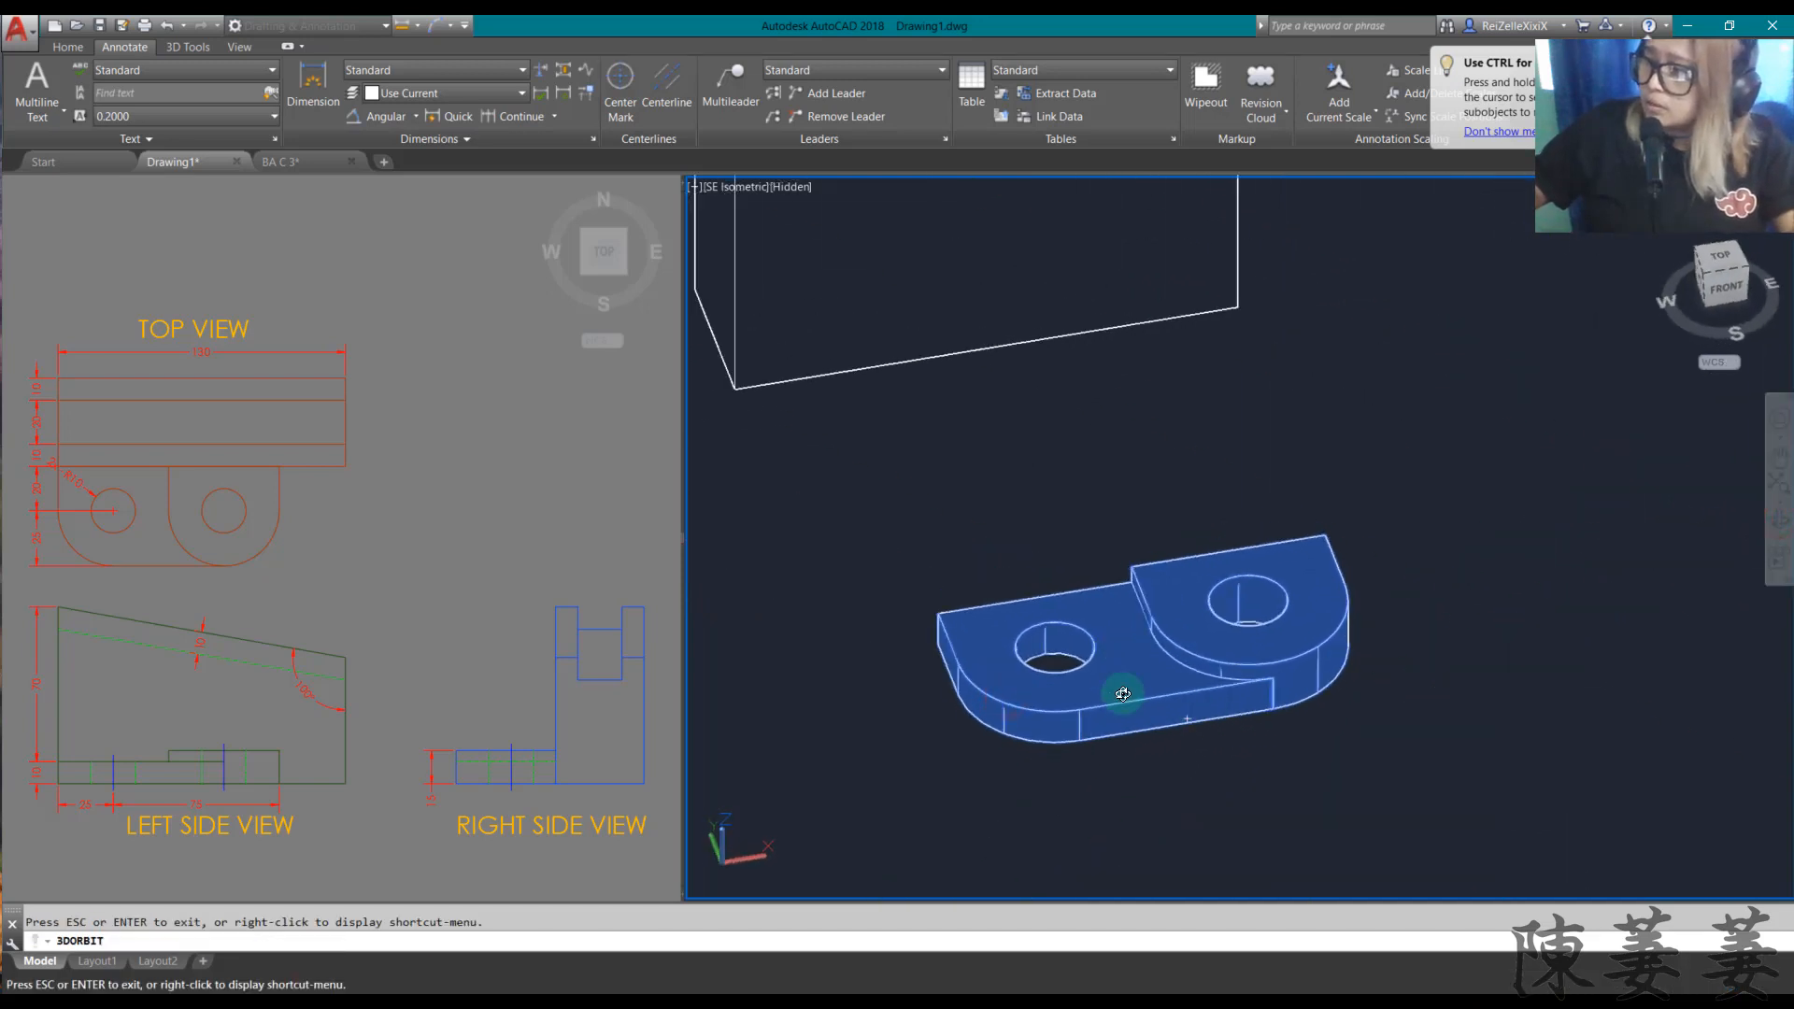
pyautogui.rightClick(1040, 683)
pyautogui.click(1063, 689)
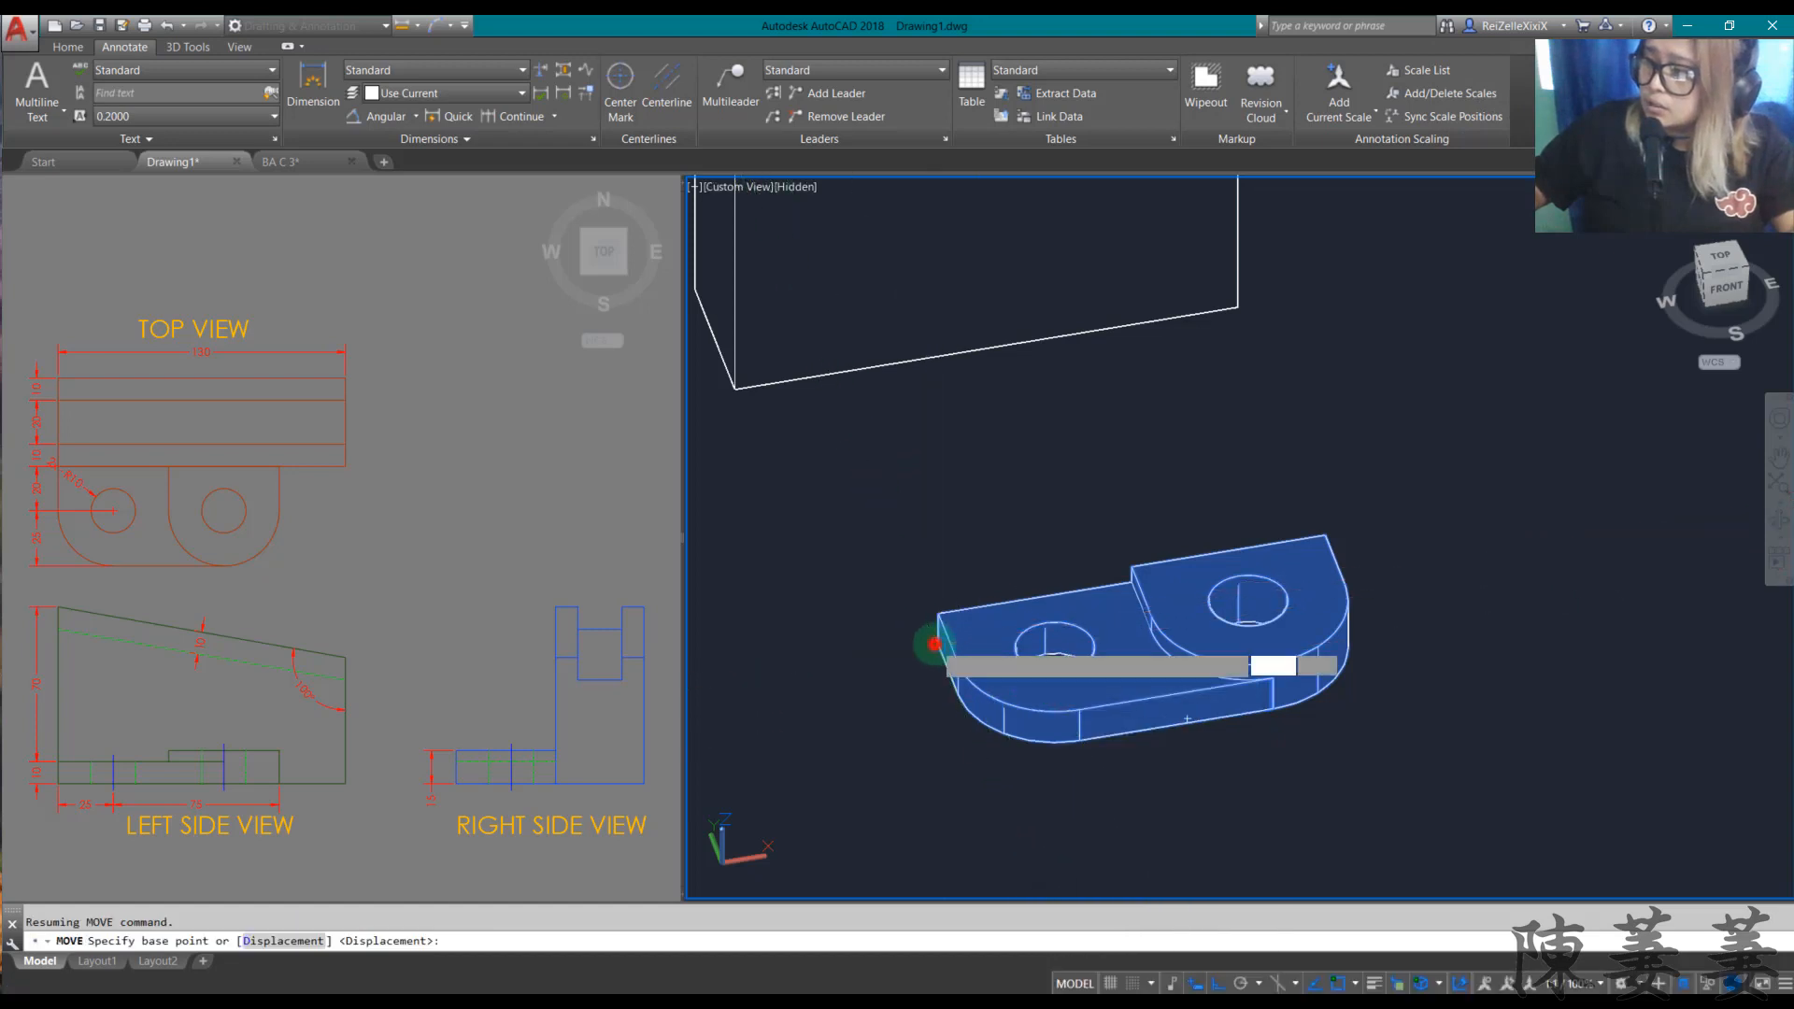
pyautogui.click(933, 645)
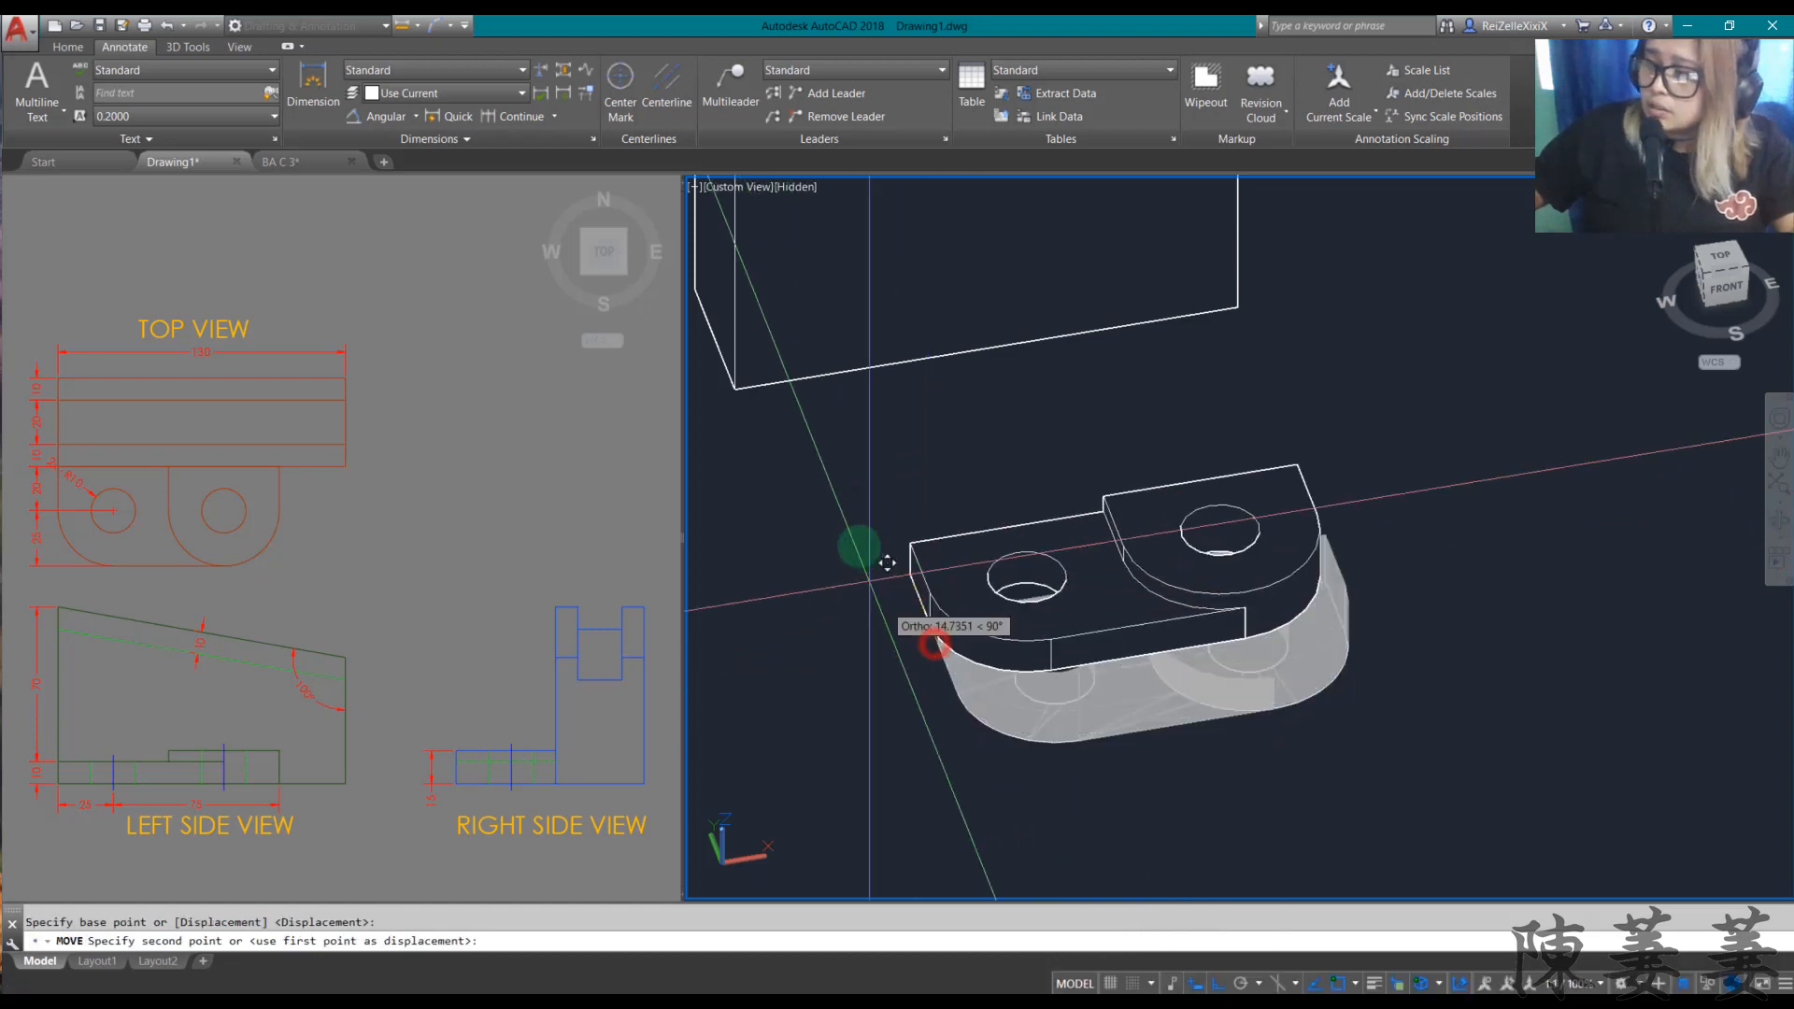
pyautogui.click(735, 385)
pyautogui.press('Escape')
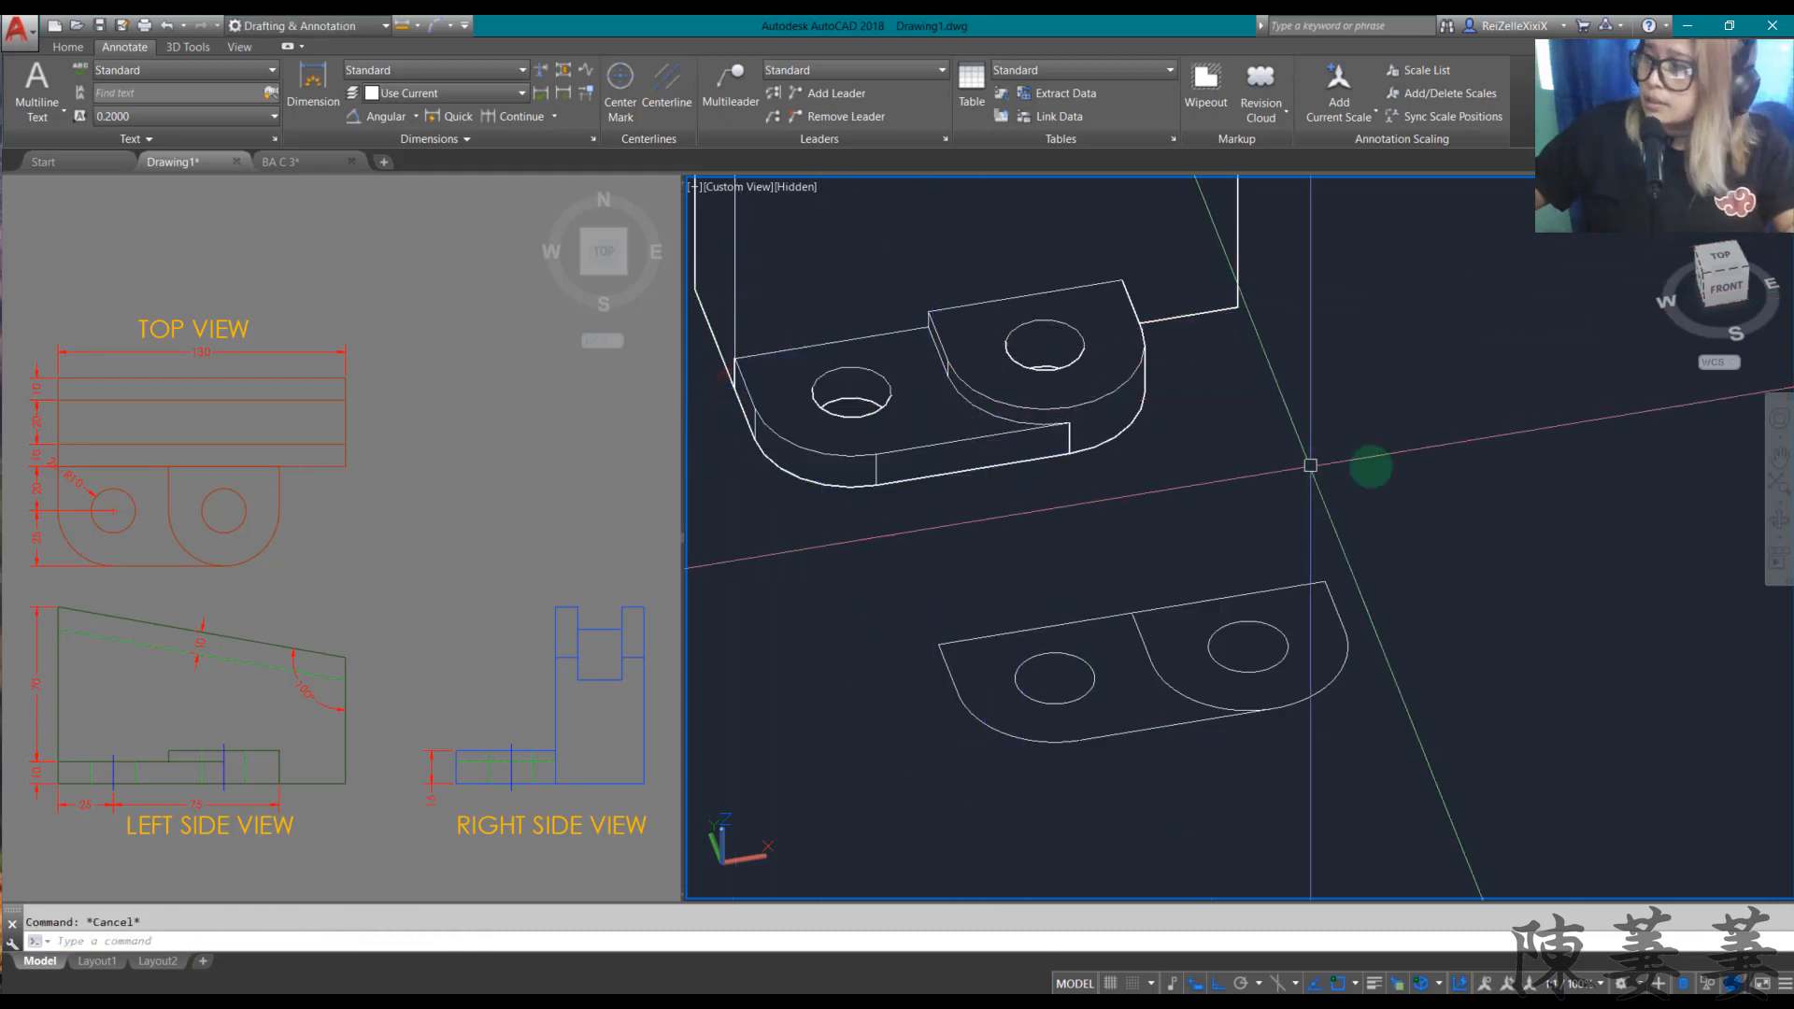
pyautogui.click(1780, 525)
pyautogui.moveTo(1546, 516); pyautogui.dragTo(1369, 507)
pyautogui.moveTo(1433, 421); pyautogui.dragTo(1518, 295)
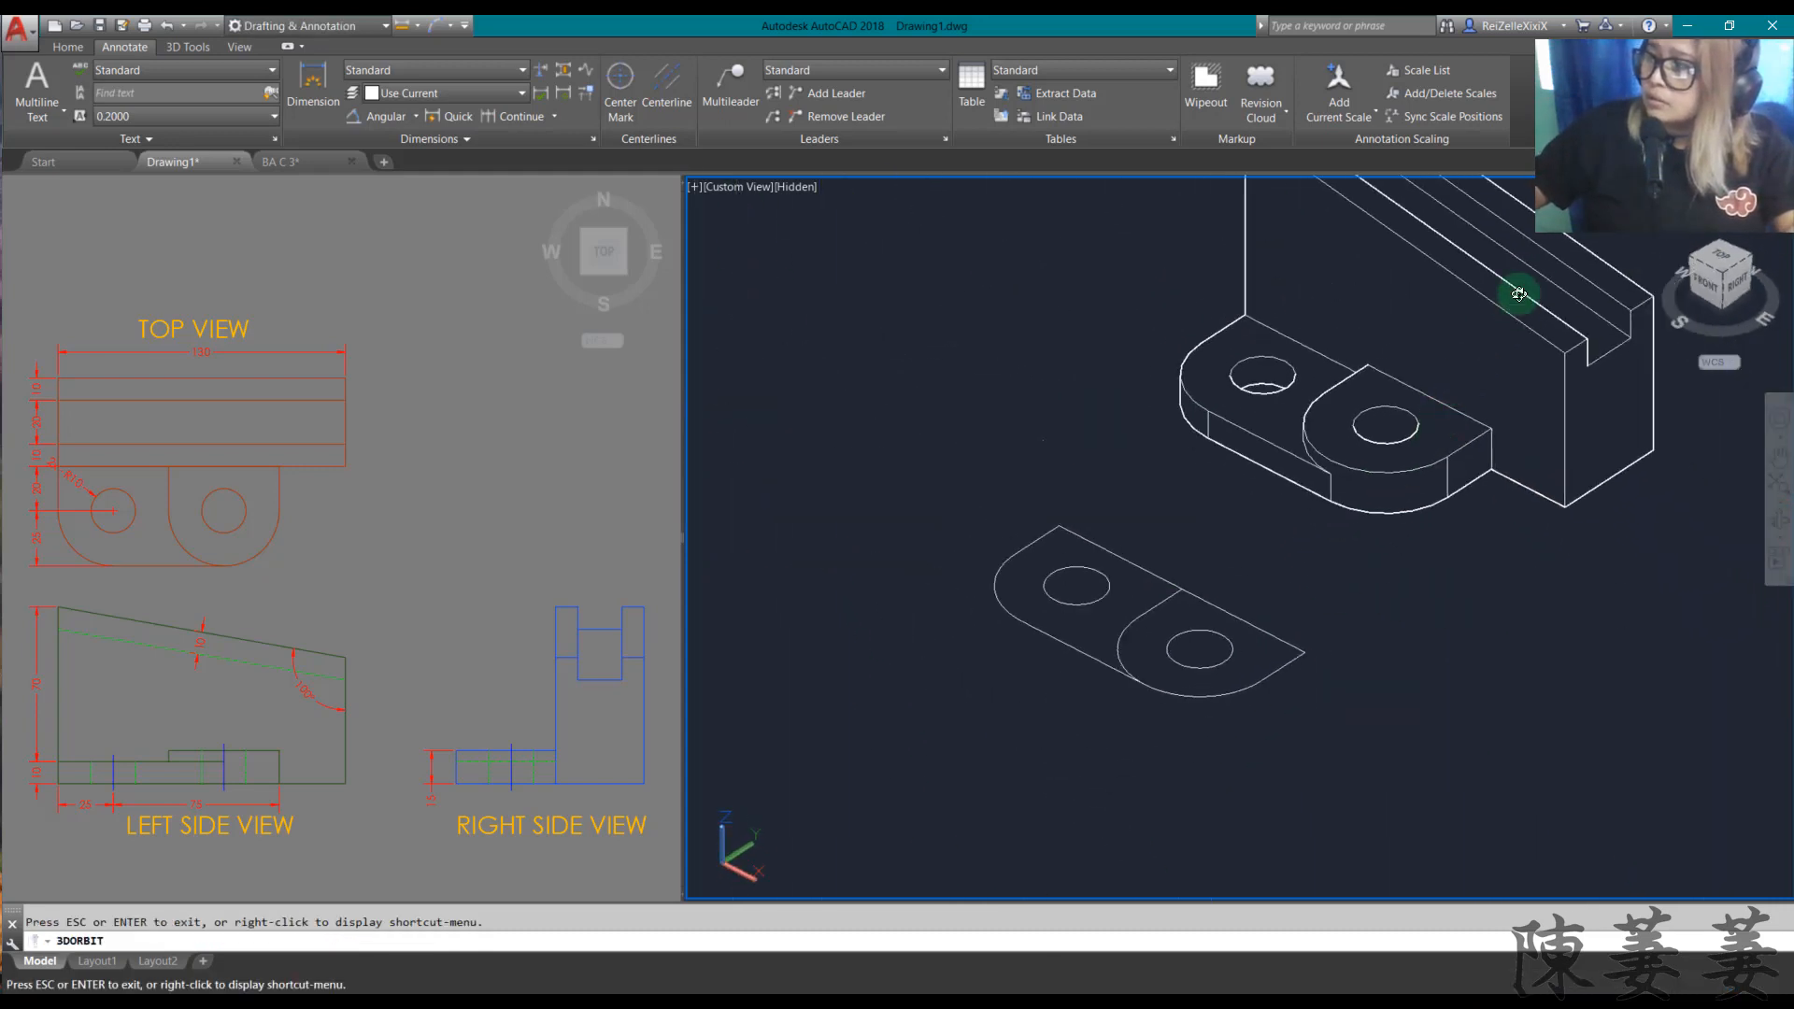
# Step: Union the grooved upright and the two holed base lugs into a single bracket solid
pyautogui.press('shift')
pyautogui.press('Escape')
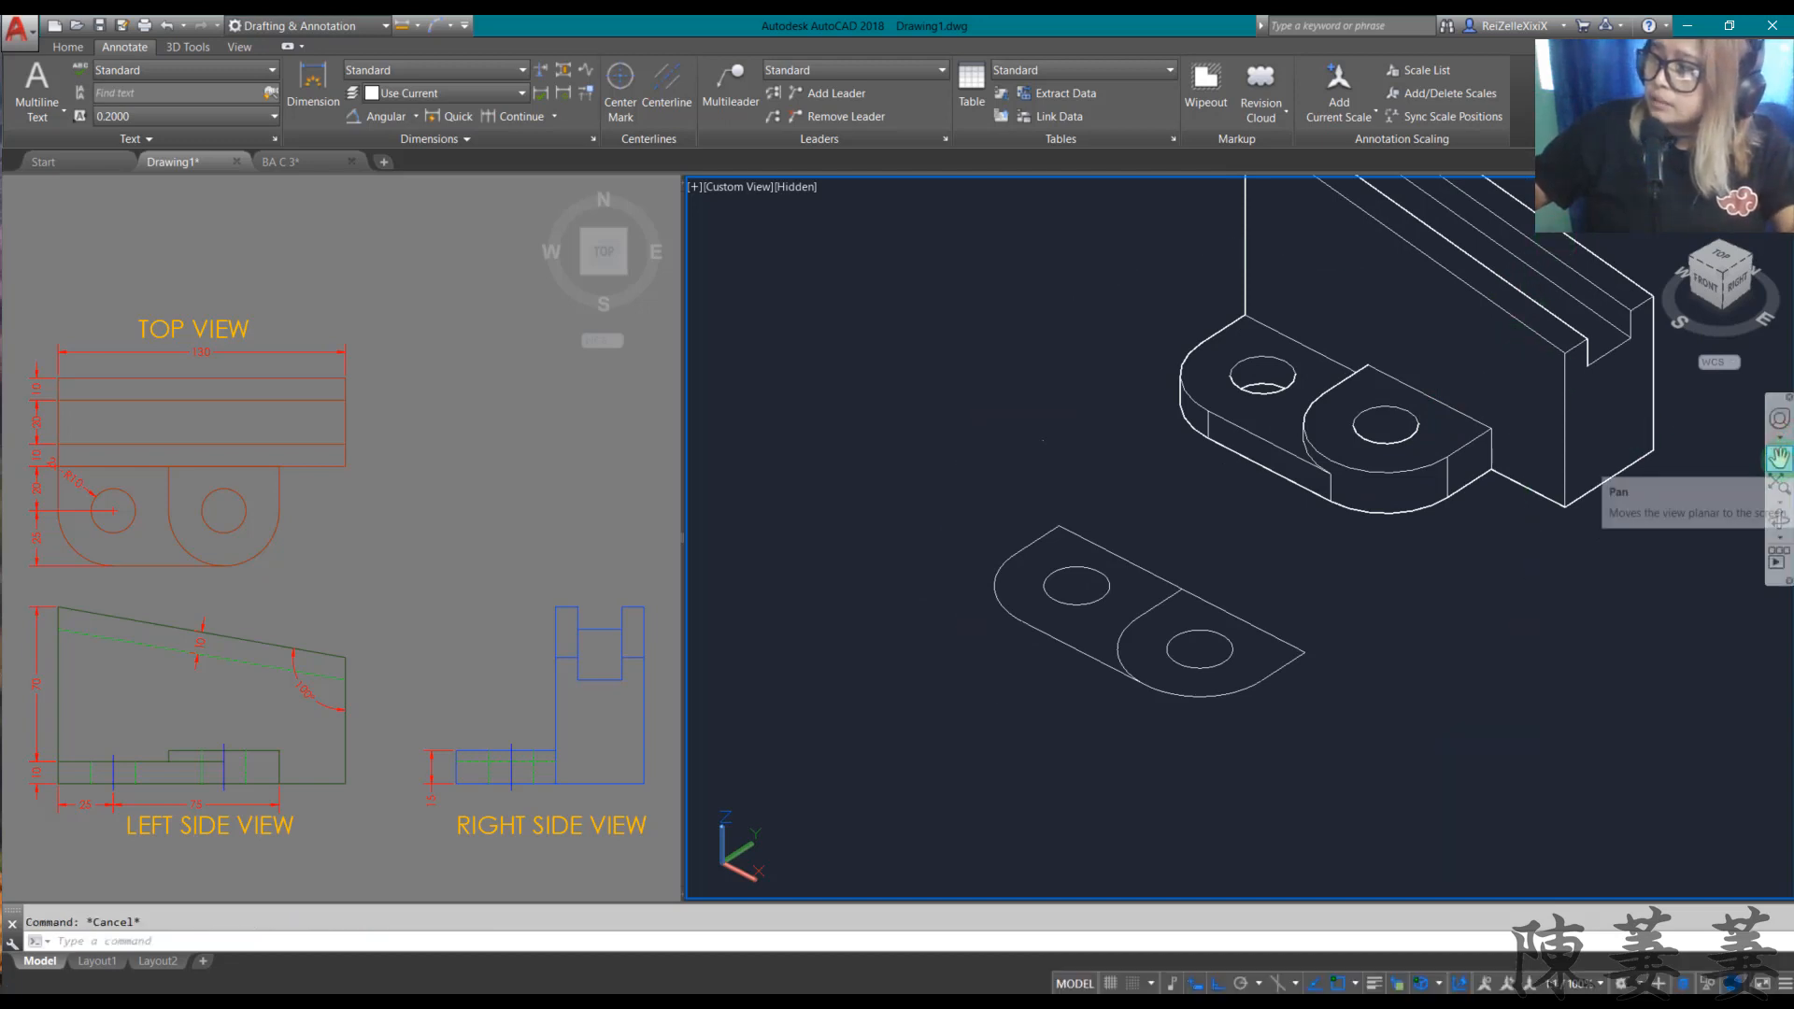
pyautogui.click(1777, 457)
pyautogui.moveTo(1598, 408); pyautogui.dragTo(1306, 637)
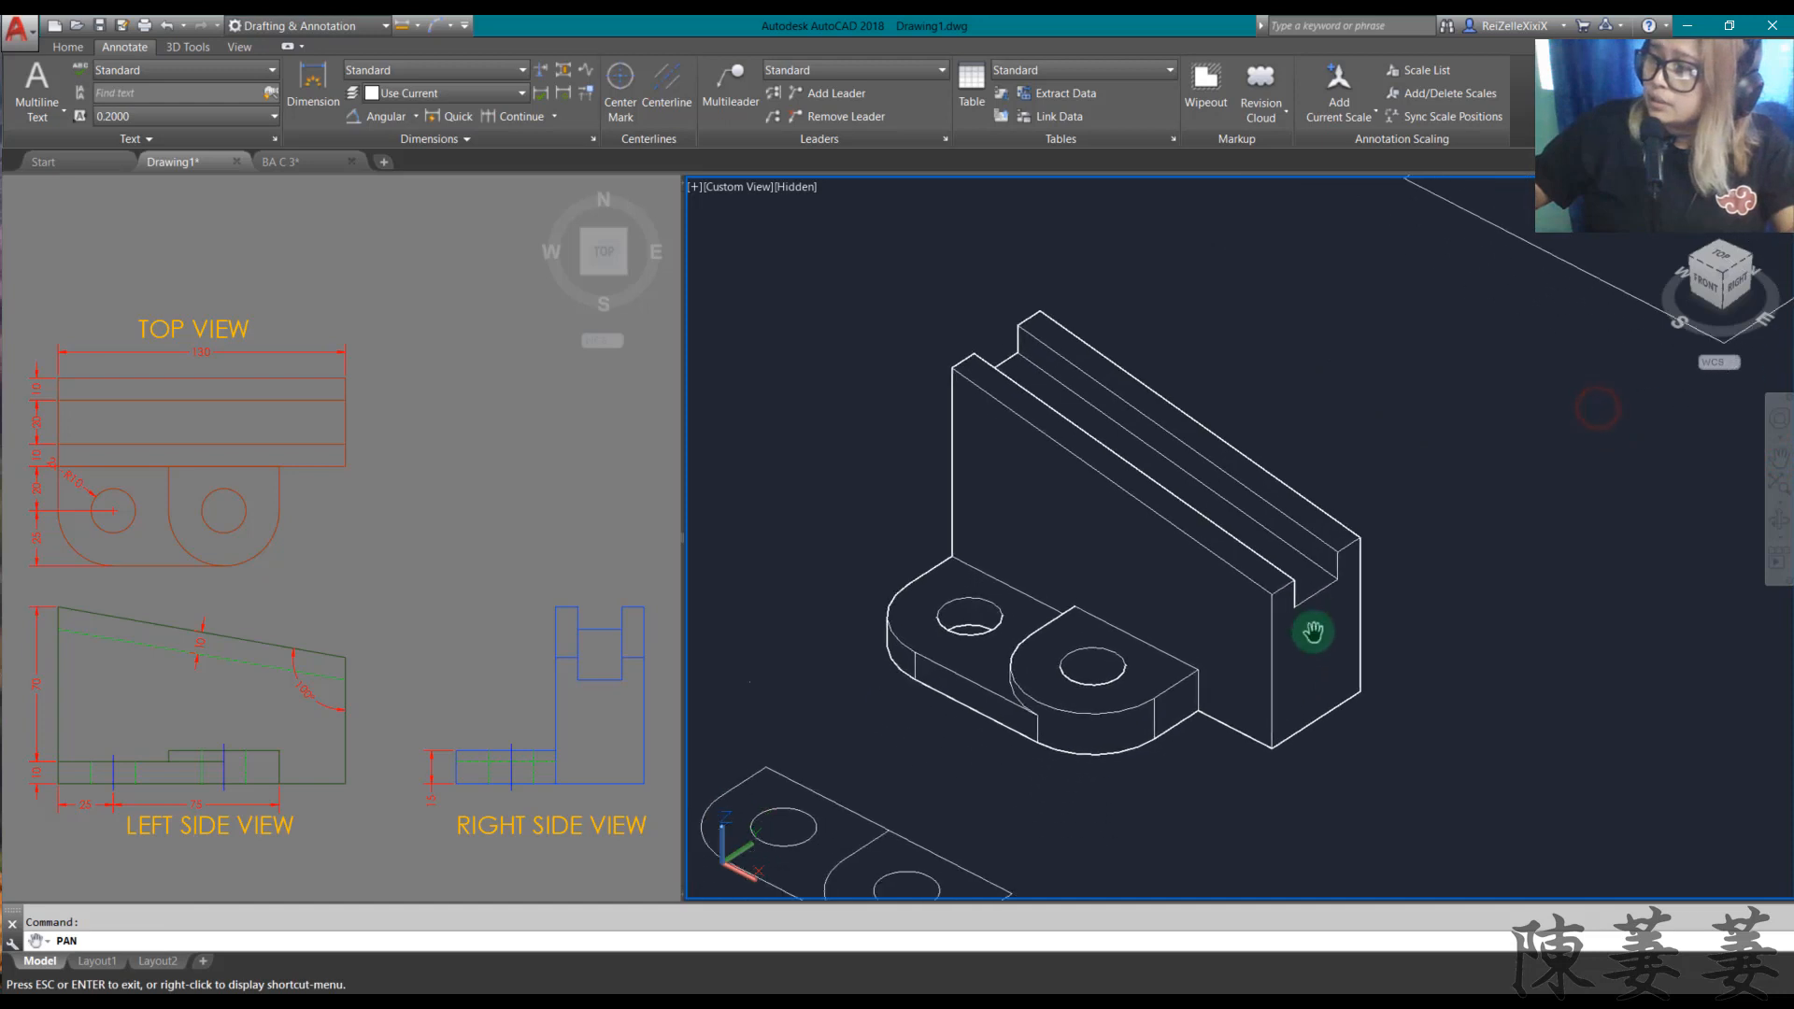
pyautogui.rightClick(1306, 637)
pyautogui.click(1340, 643)
pyautogui.press('Escape')
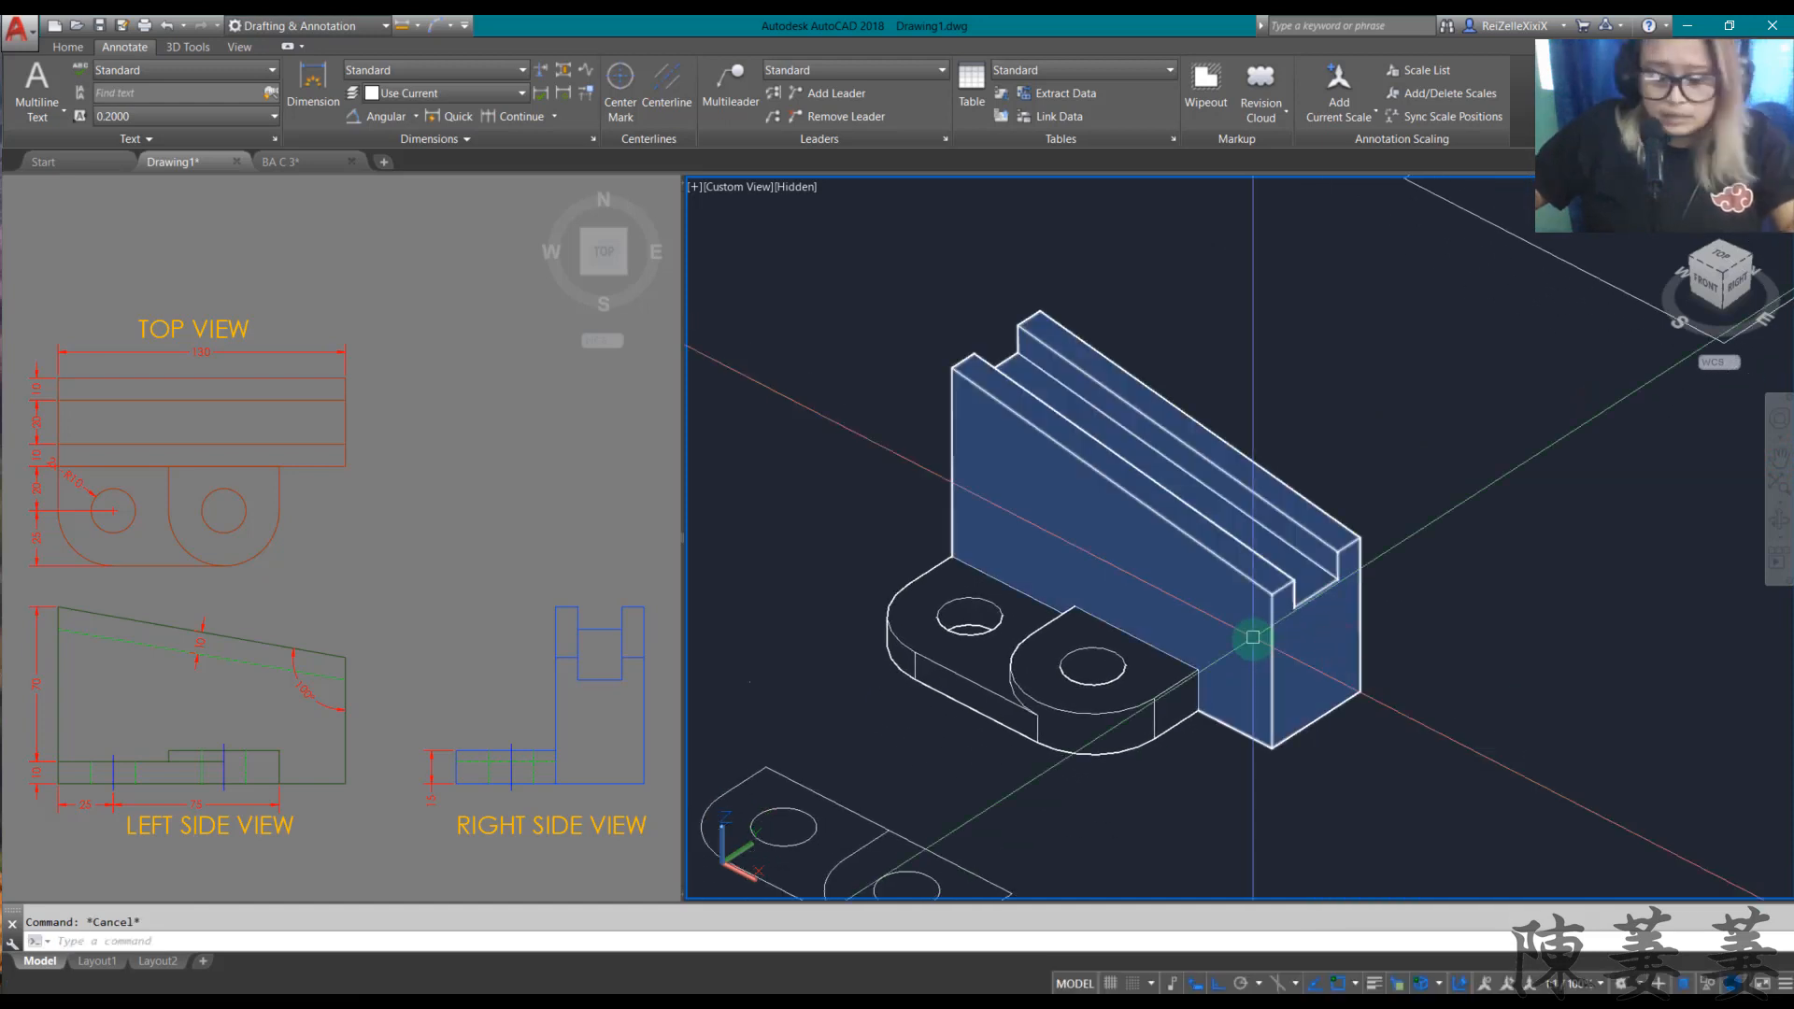
pyautogui.write('union')
pyautogui.press('Return')
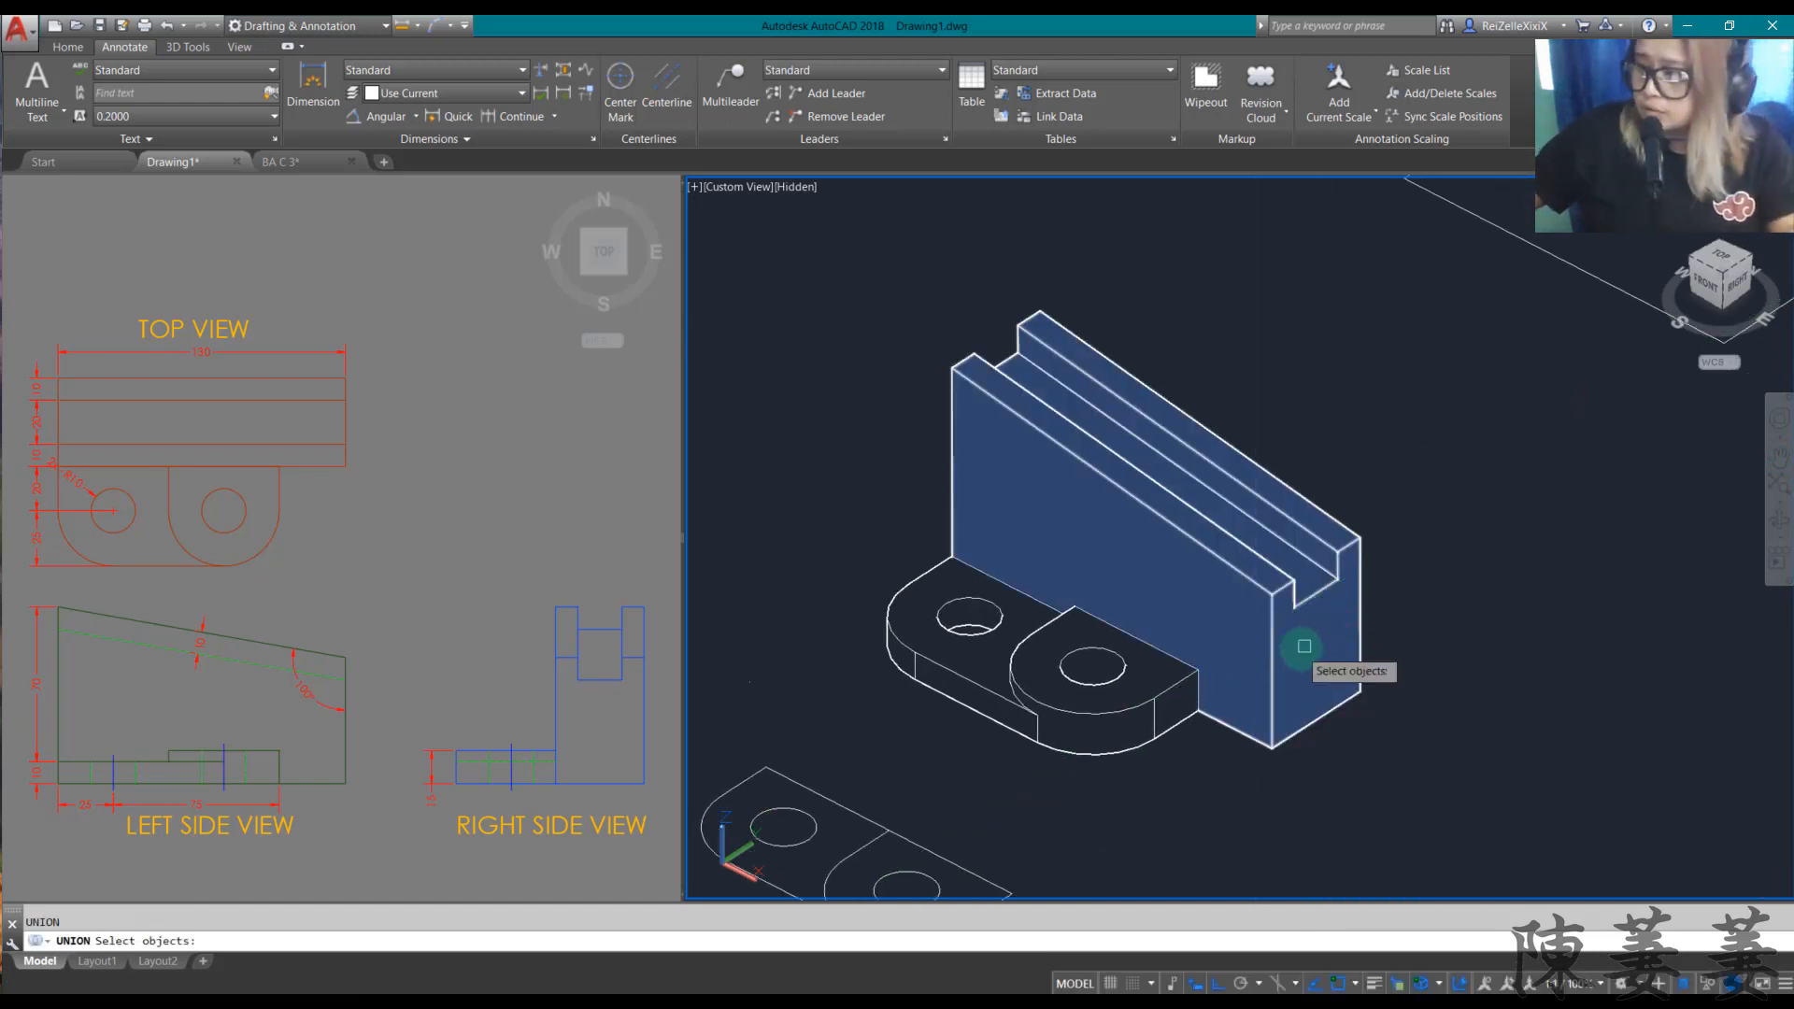
pyautogui.click(1297, 640)
pyautogui.click(1095, 744)
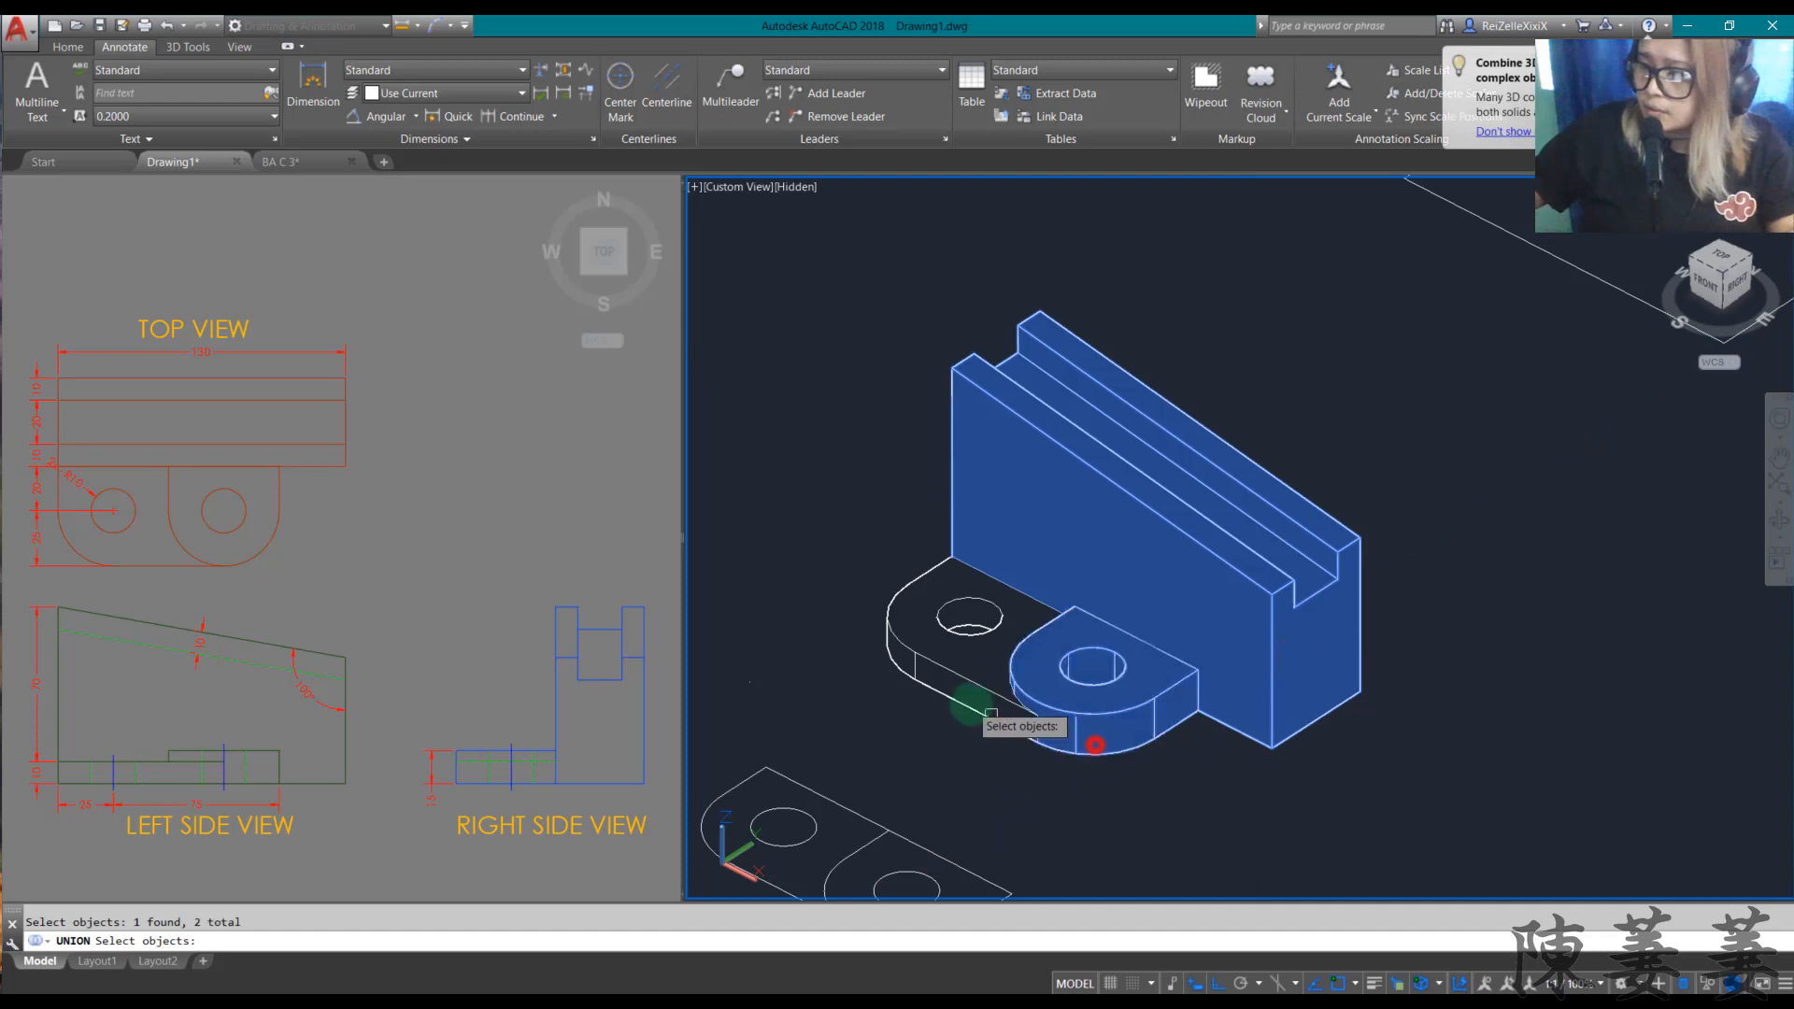
pyautogui.click(973, 654)
pyautogui.press('Return')
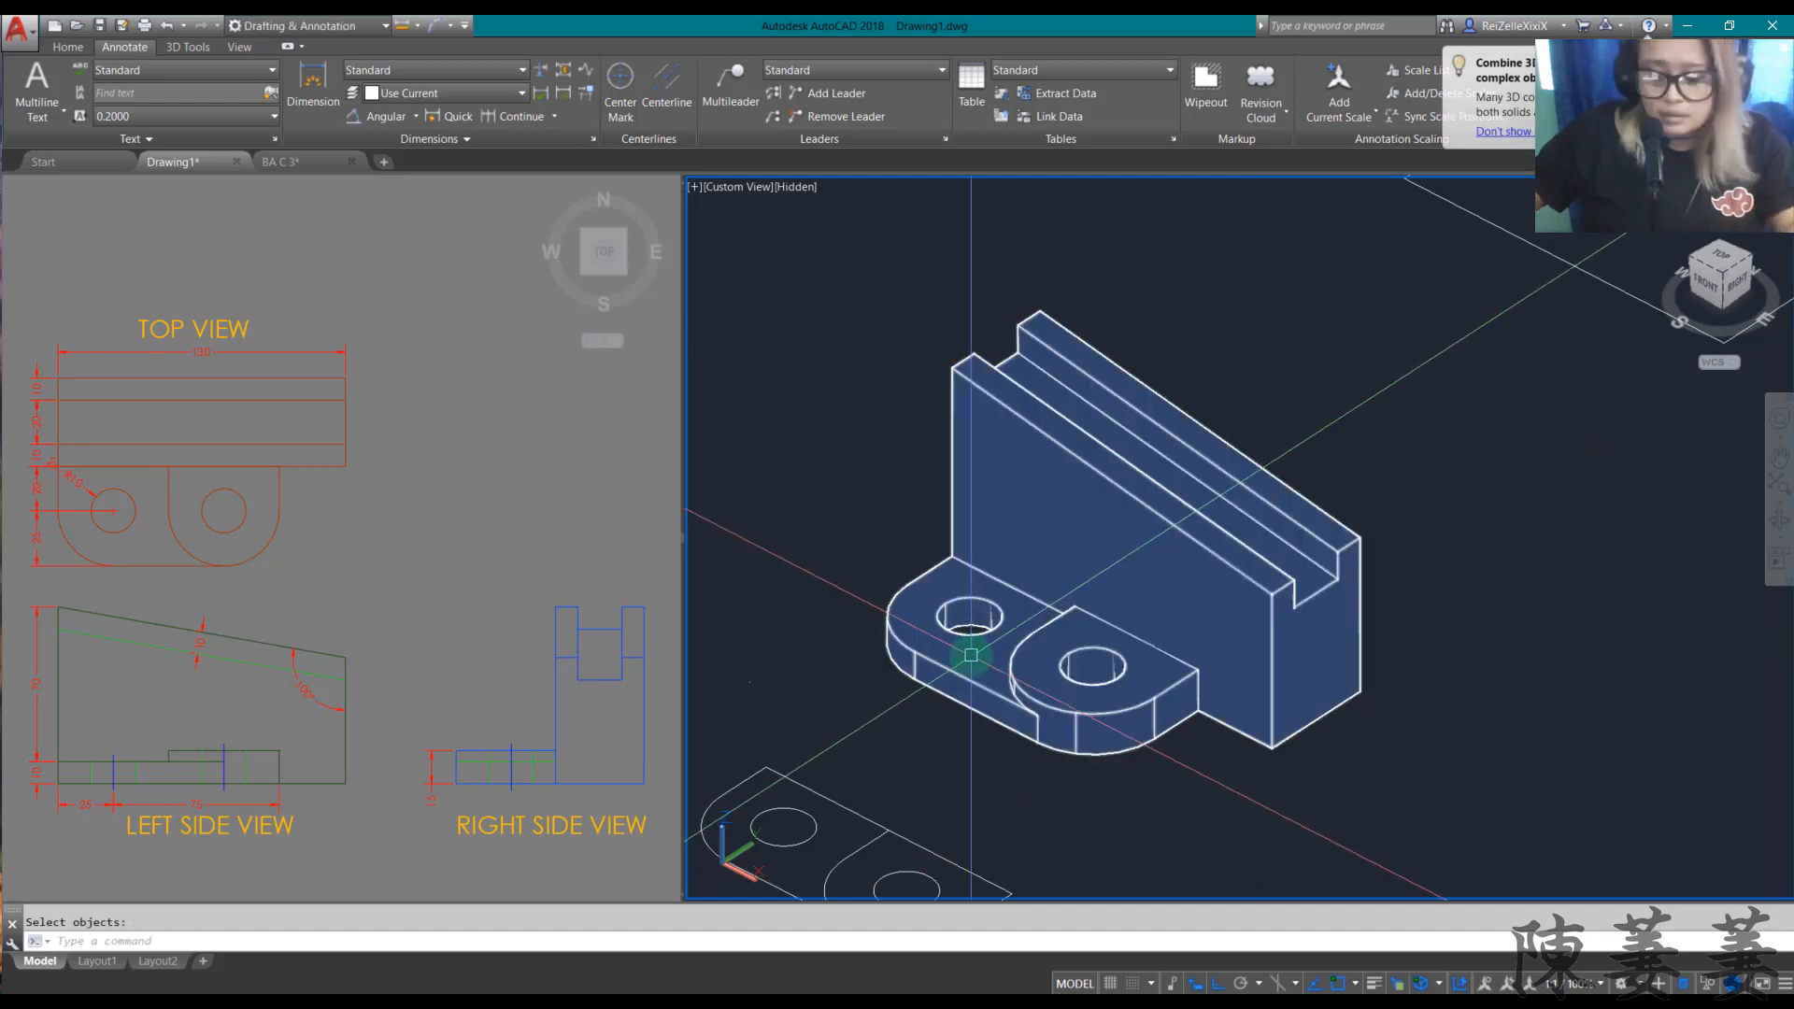
# Step: Examine the volume and other mass properties of the combined bracket solid, and close the report
pyautogui.write('volume')
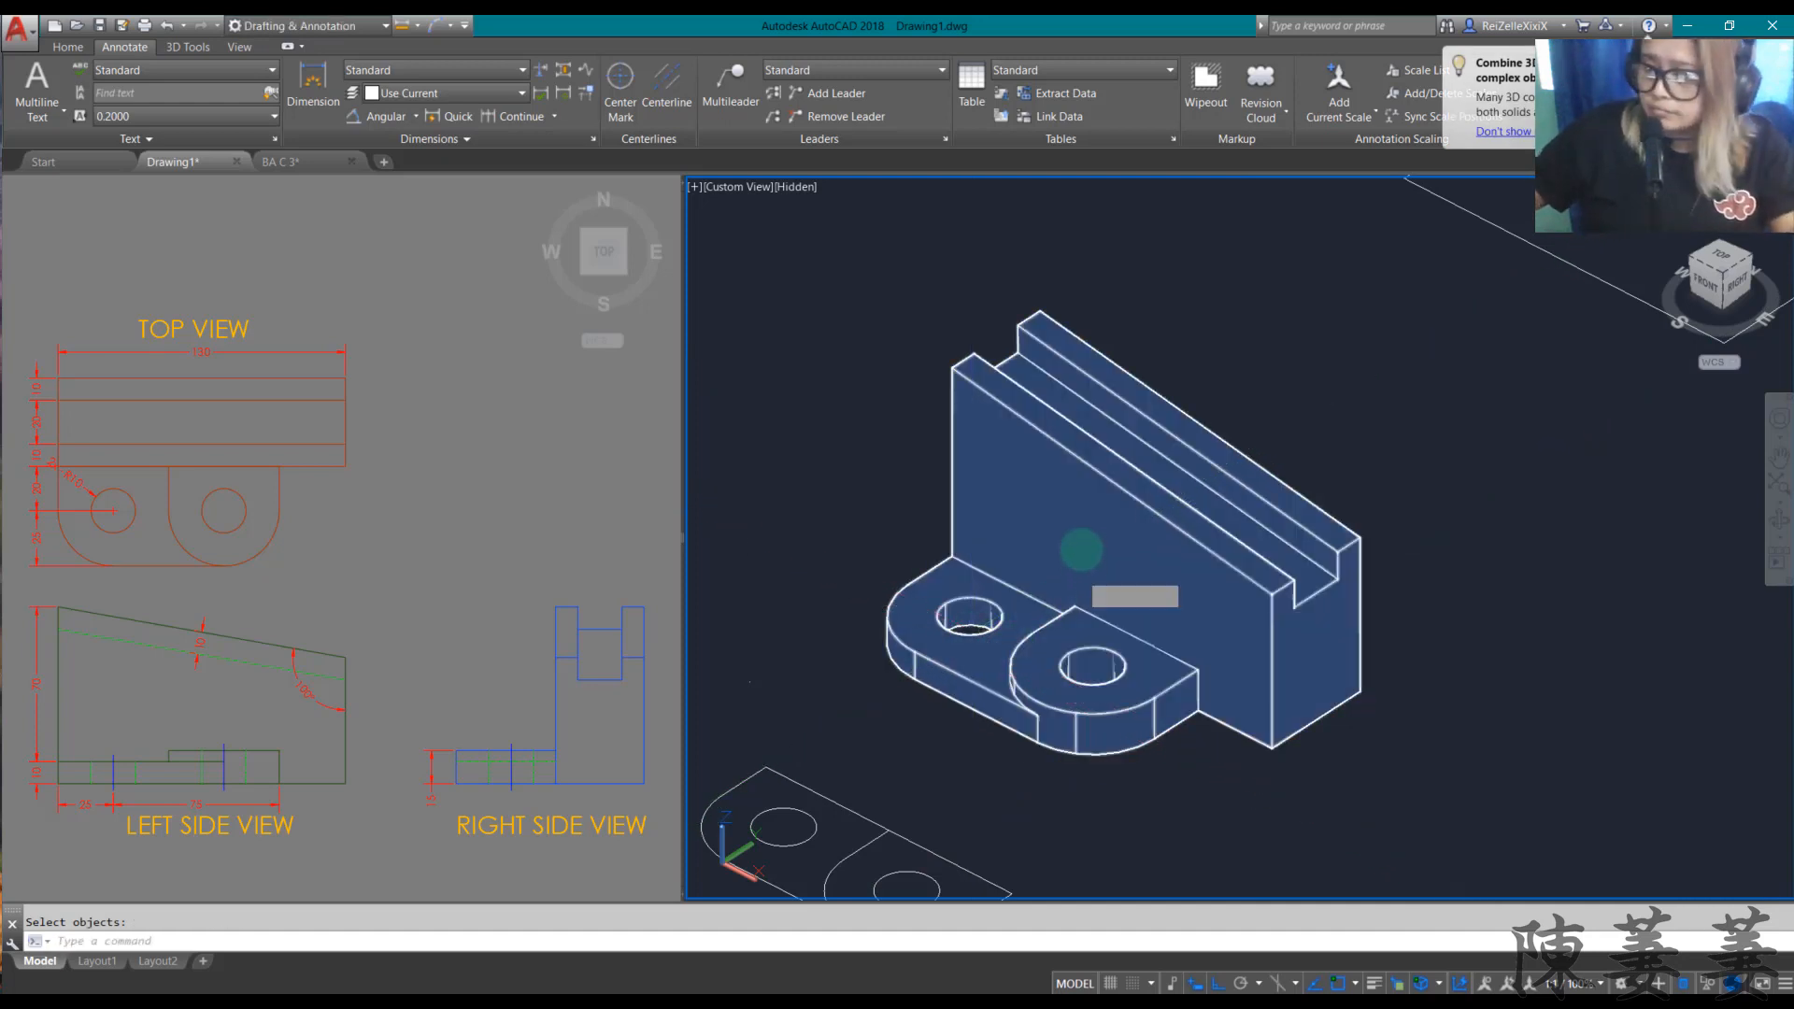
pyautogui.press('Return')
pyautogui.click(1082, 541)
pyautogui.rightClick(1081, 542)
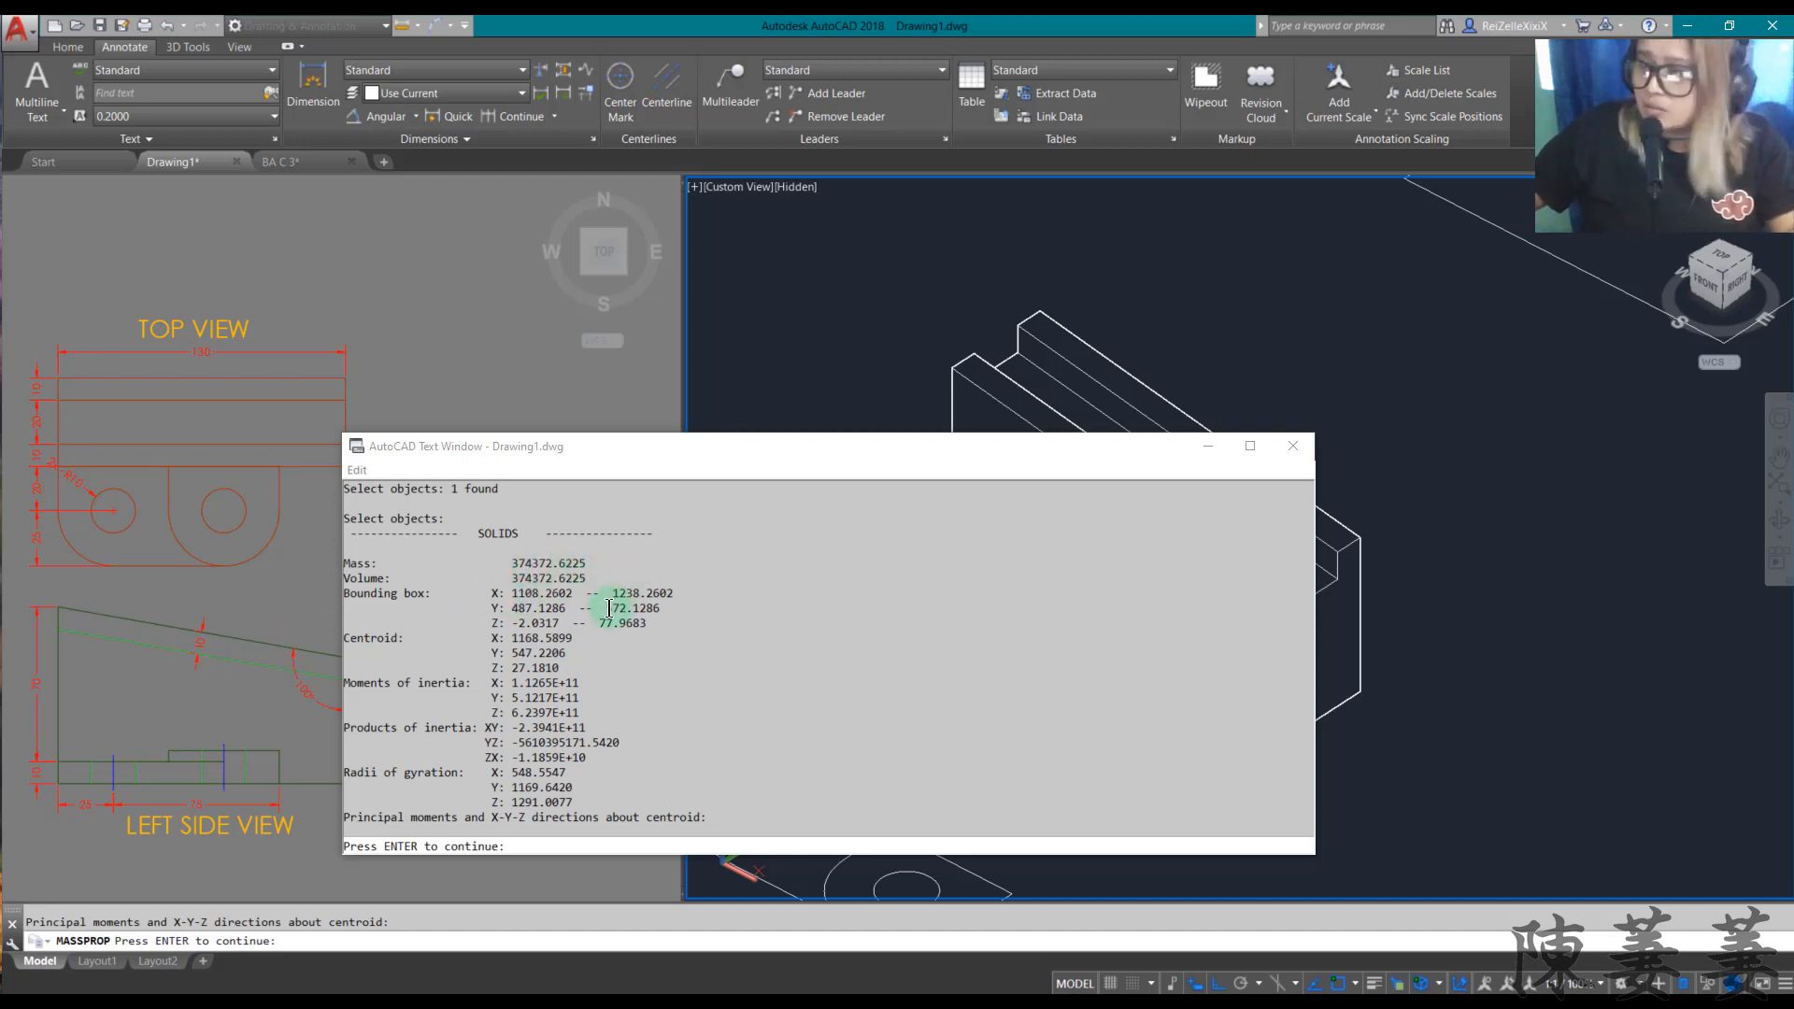
pyautogui.click(1295, 446)
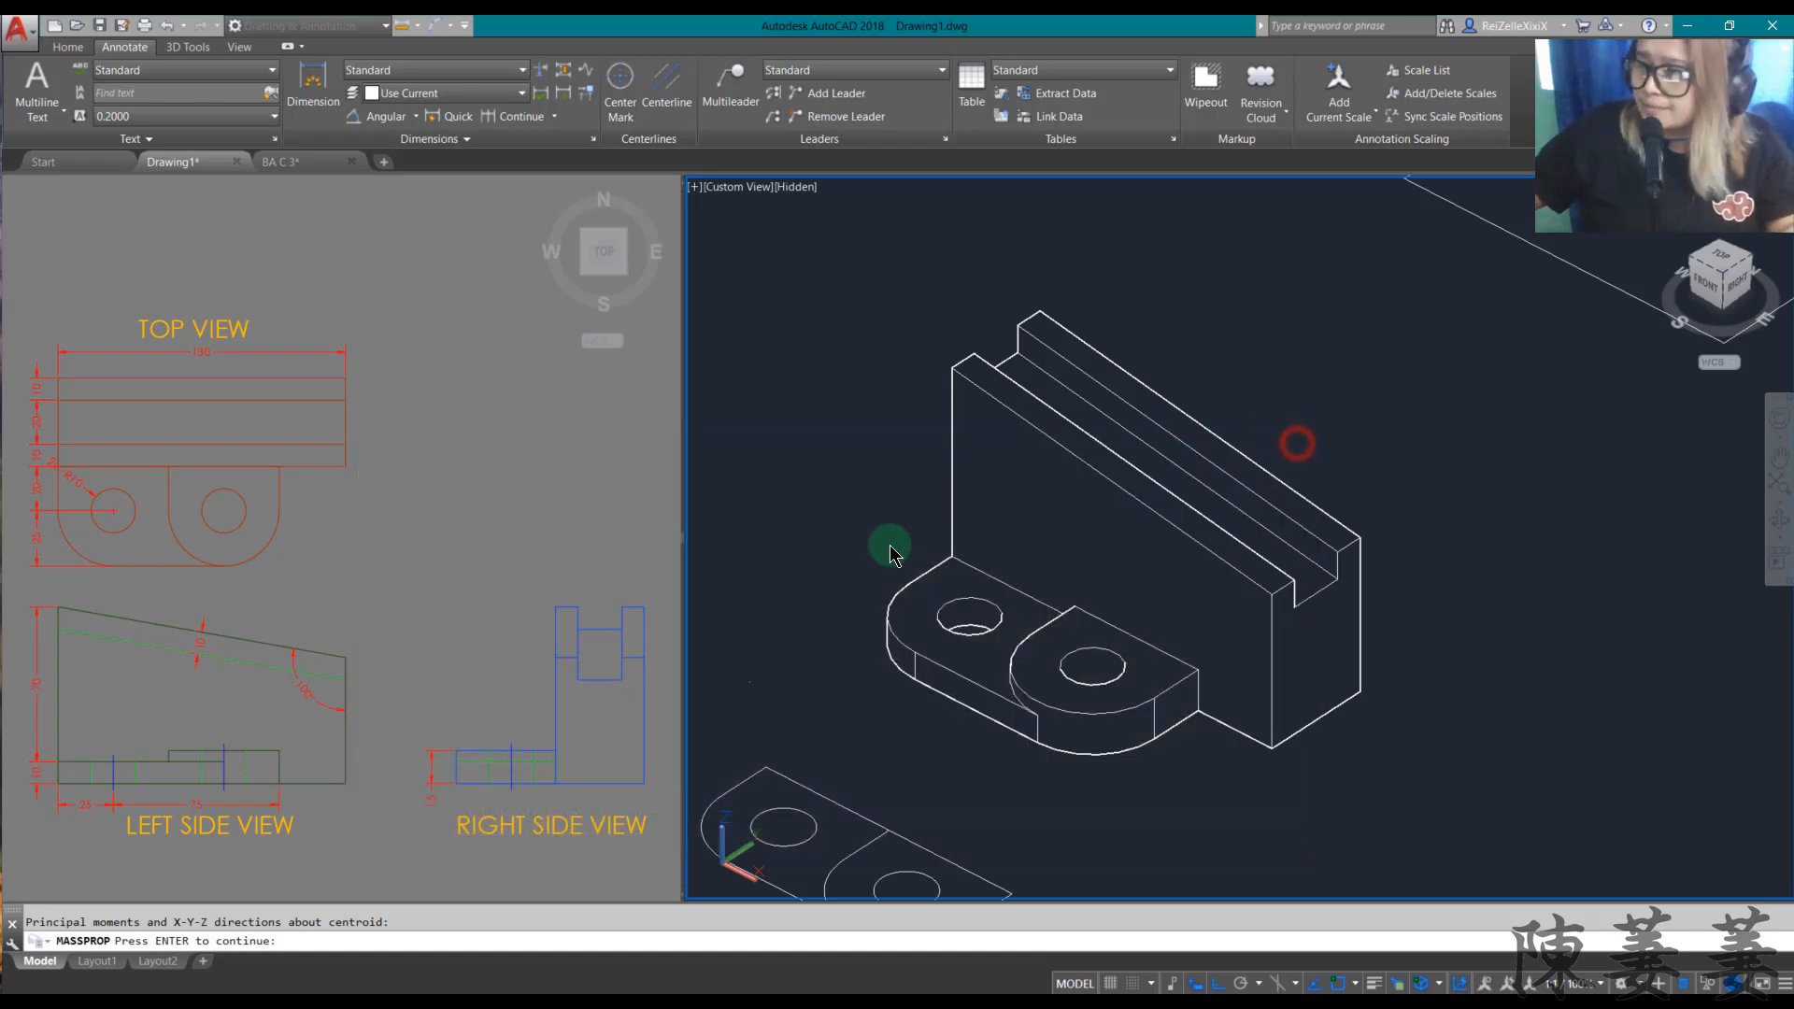